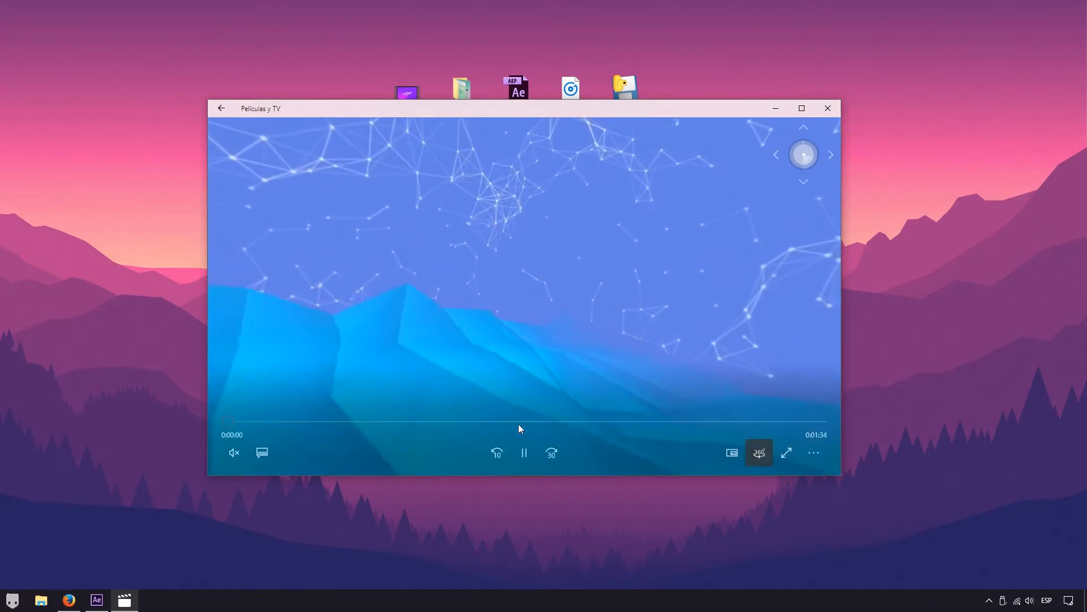
# Pause the 2hearts360 video and look around its 360-degree scene
pyautogui.click(524, 453)
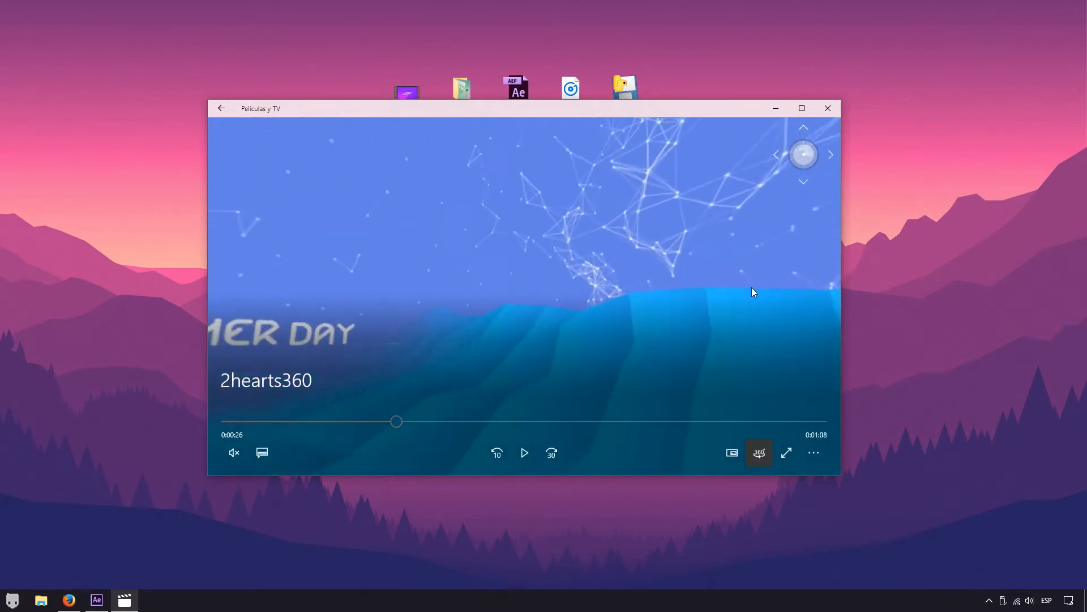
pyautogui.moveTo(522, 199); pyautogui.dragTo(467, 185)
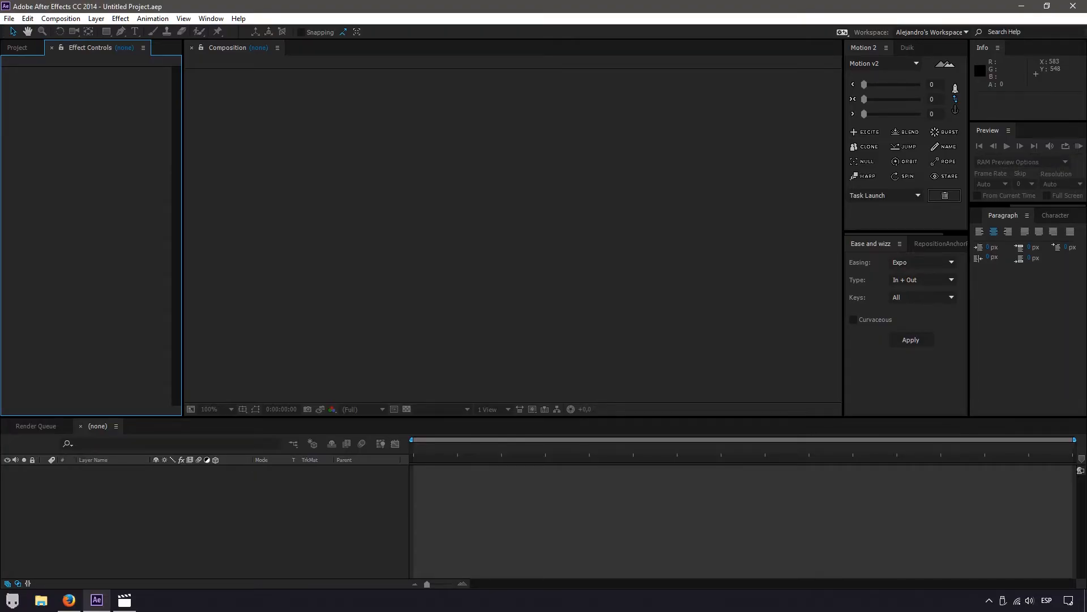
# Switch to After Effects and run the SkyBox Creator.jsxbin script
pyautogui.click(60, 18)
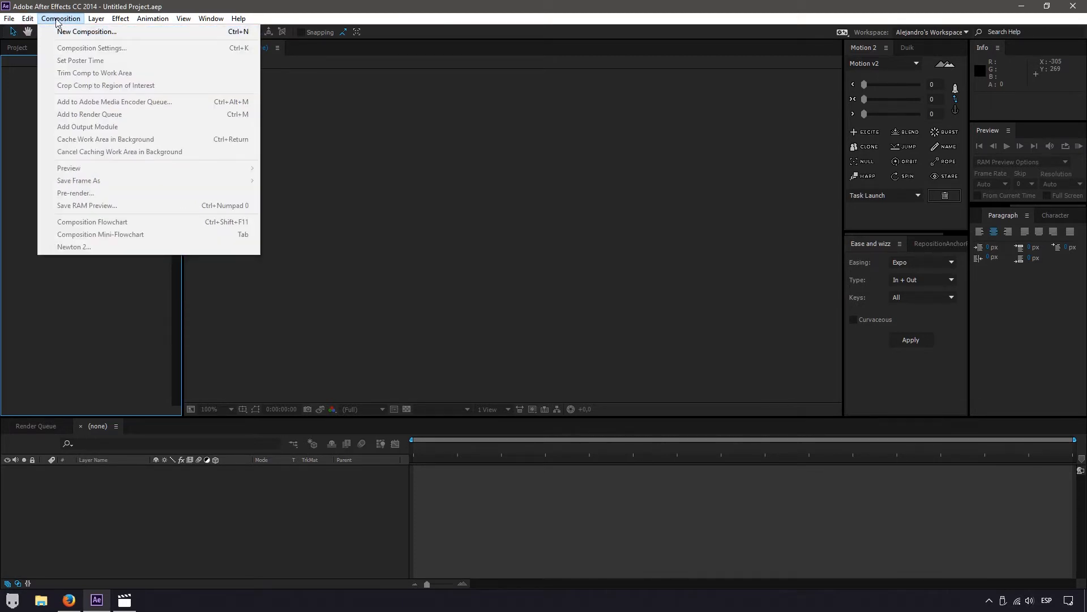
pyautogui.moveTo(9, 20)
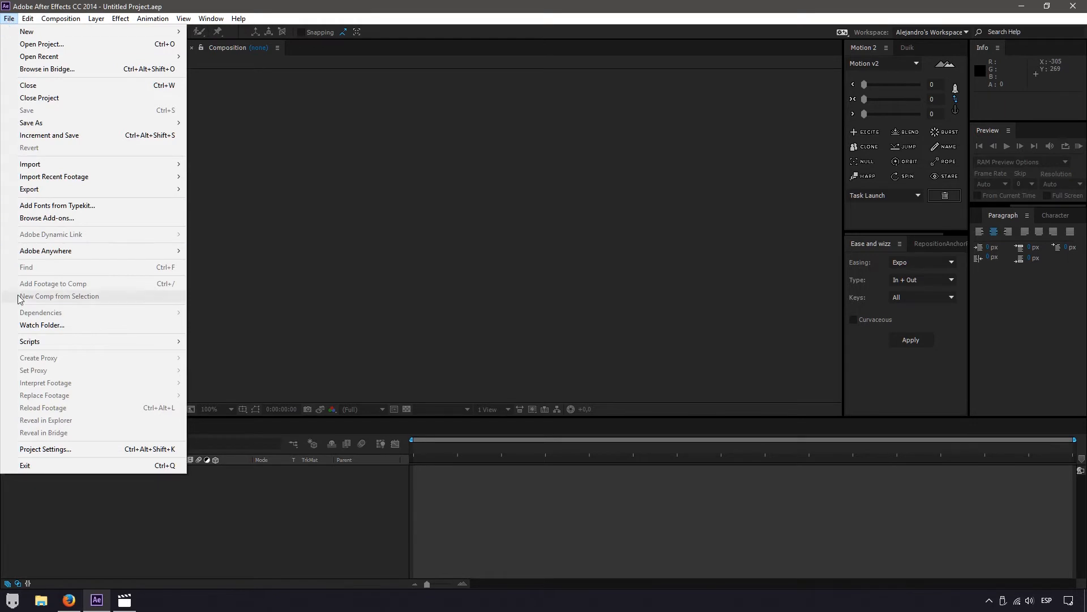
pyautogui.moveTo(52, 342)
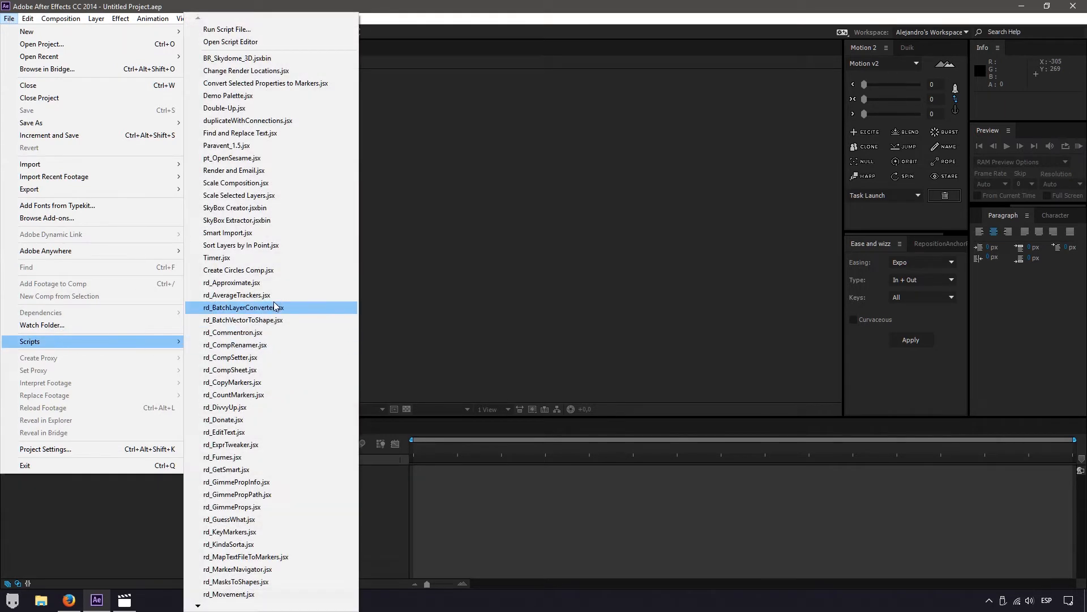
pyautogui.click(238, 209)
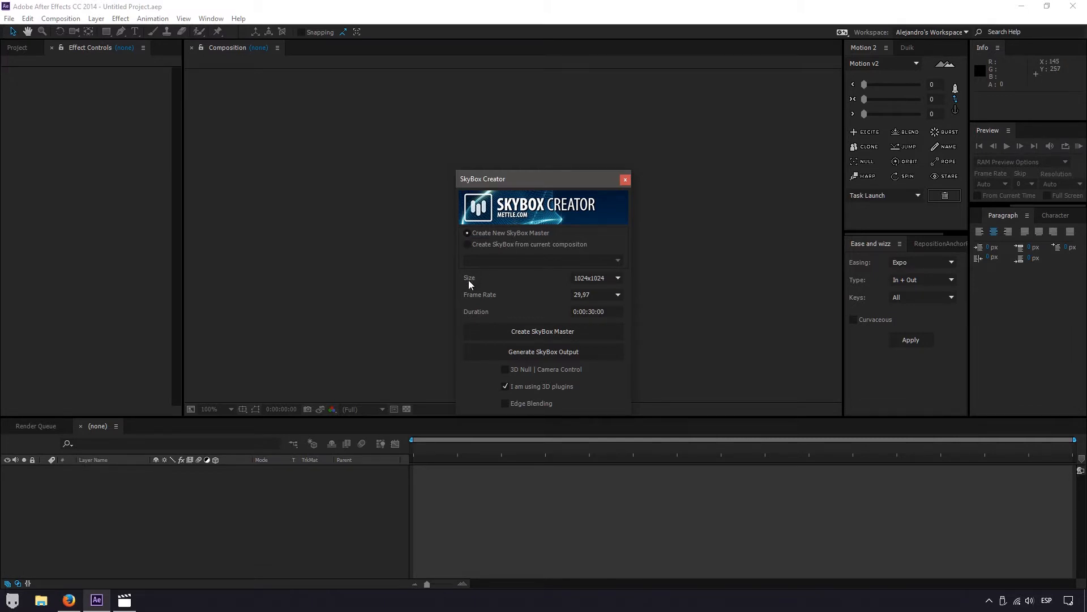
# Create a new 1024x1024 SkyBox master at 29.97 fps lasting 0:00:30:00, and generate its SkyBox output with 3D plugins enabled
pyautogui.click(606, 280)
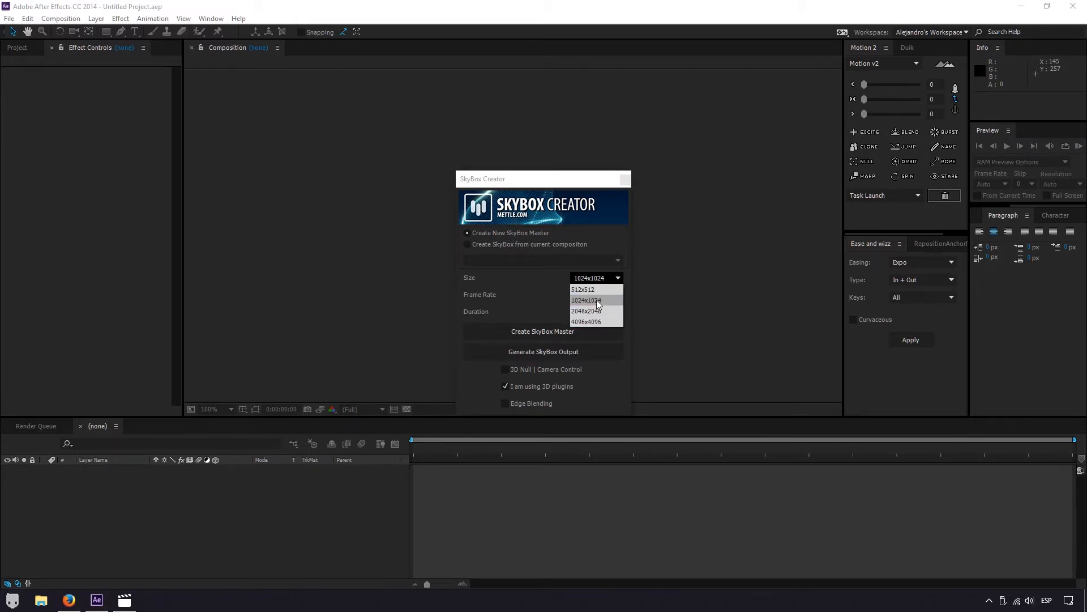
pyautogui.click(548, 292)
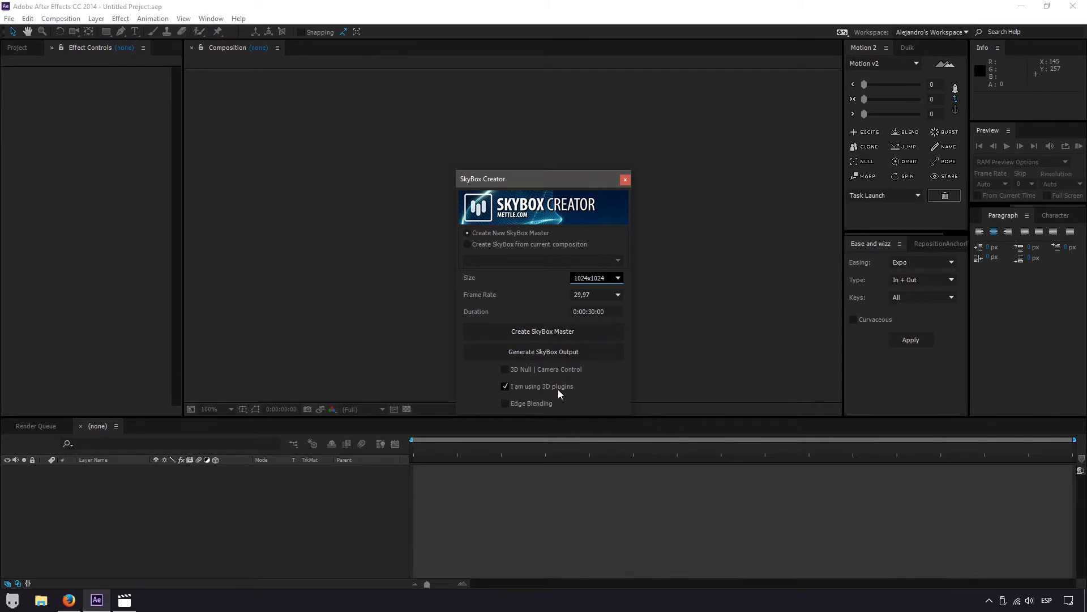
pyautogui.click(526, 333)
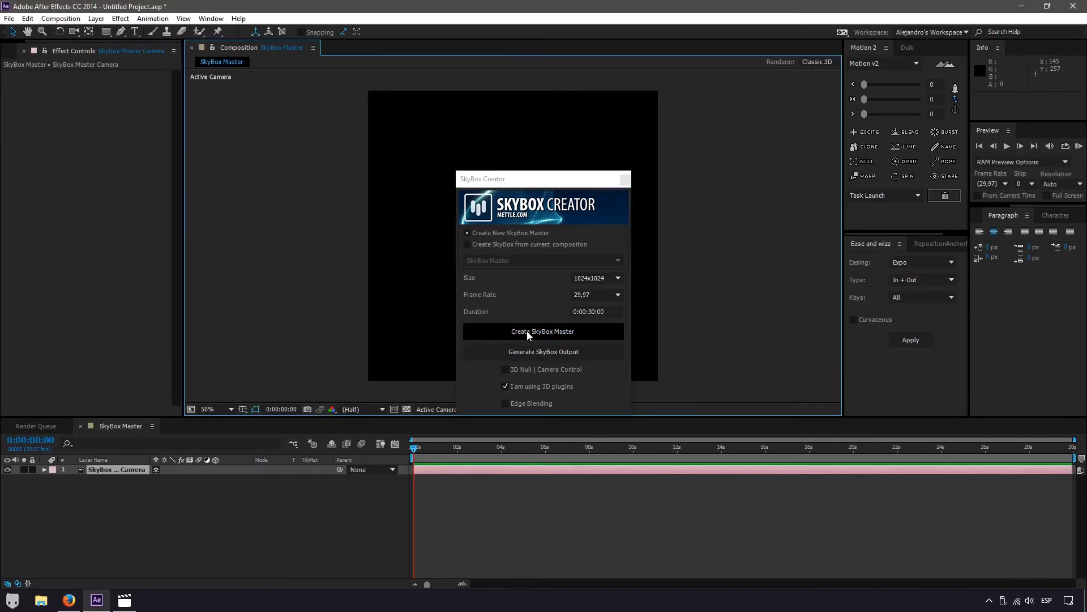
pyautogui.moveTo(550, 175); pyautogui.dragTo(953, 149)
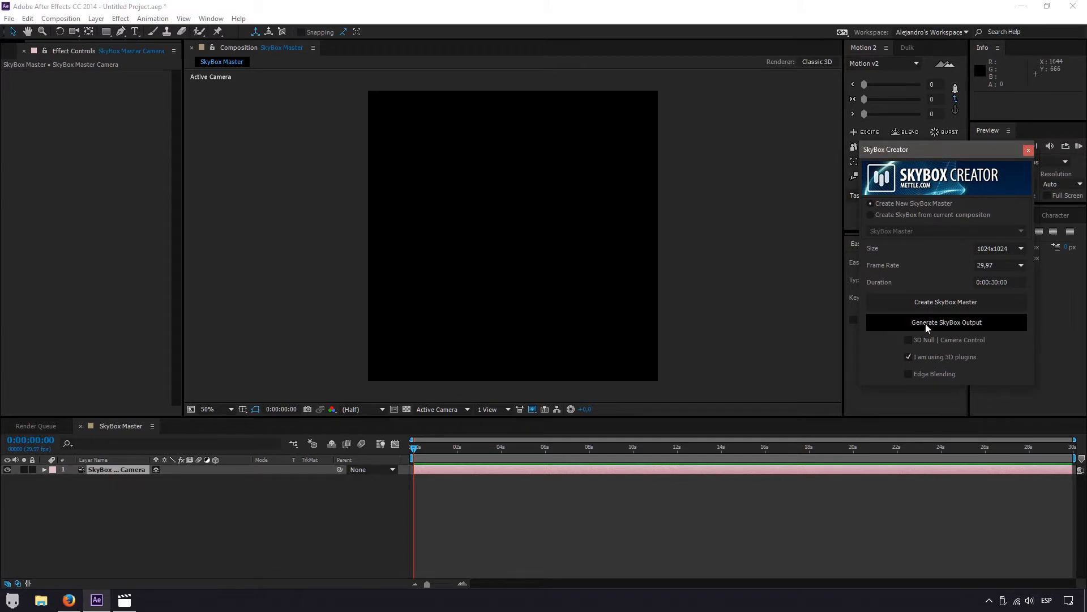
pyautogui.click(943, 322)
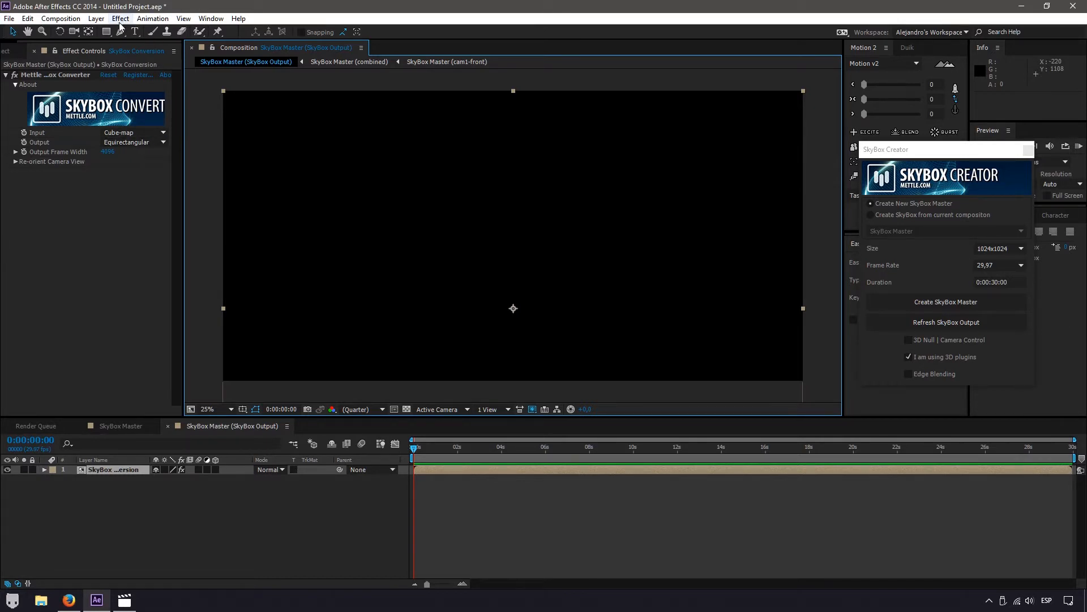
# Check the size and frame settings of the SkyBox Master (SkyBox Output) composition without changing them
pyautogui.click(61, 18)
pyautogui.click(76, 46)
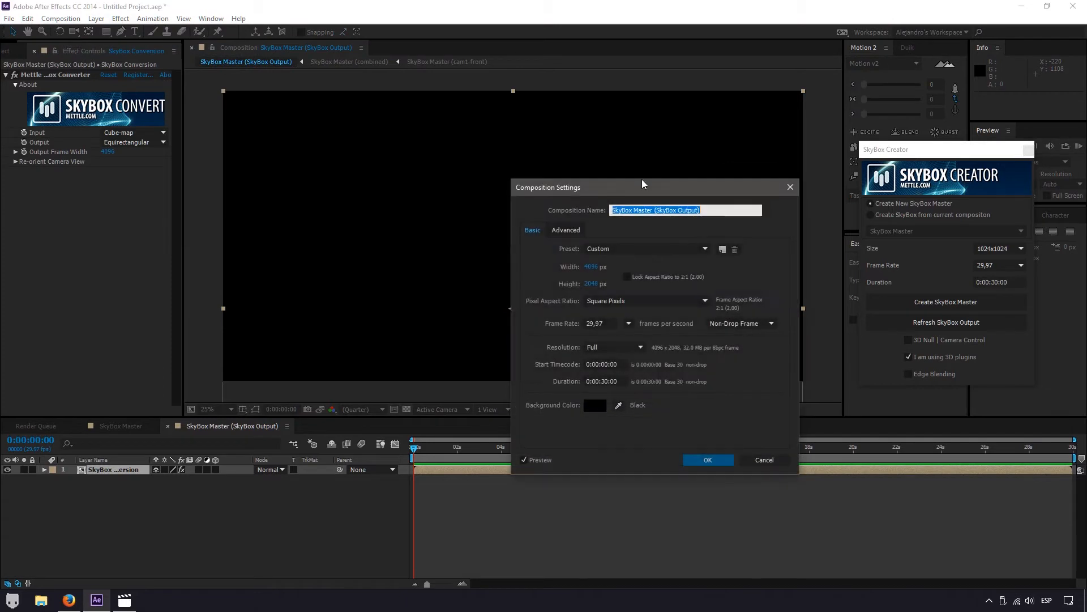
pyautogui.moveTo(635, 189); pyautogui.dragTo(639, 156)
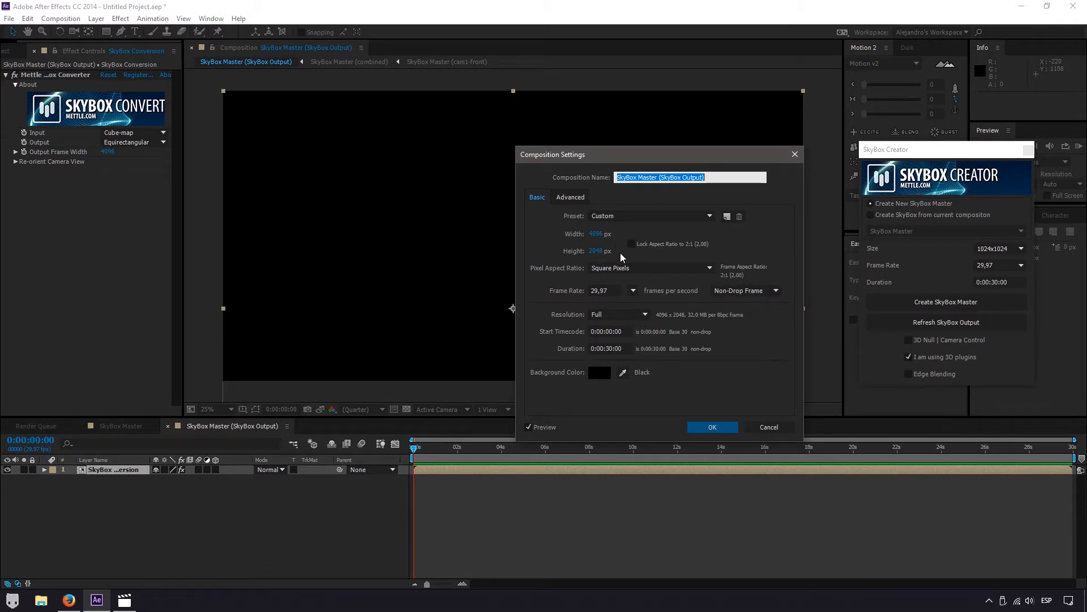
pyautogui.click(795, 155)
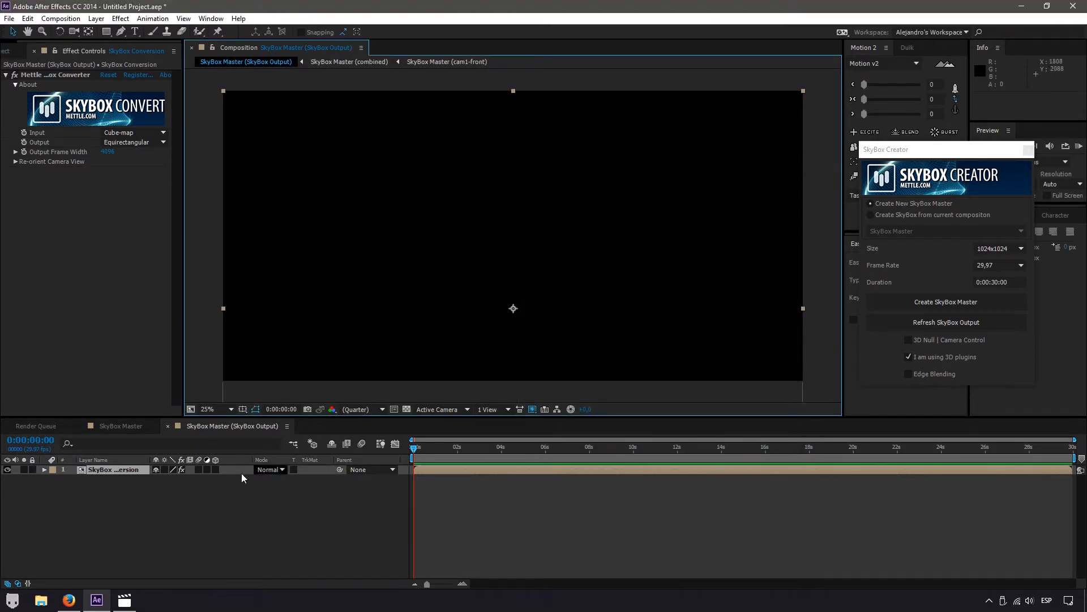
# In the SkyBox Master composition, widen the layer name column and hide the six directional SkyBox cameras as shy layers
pyautogui.click(116, 427)
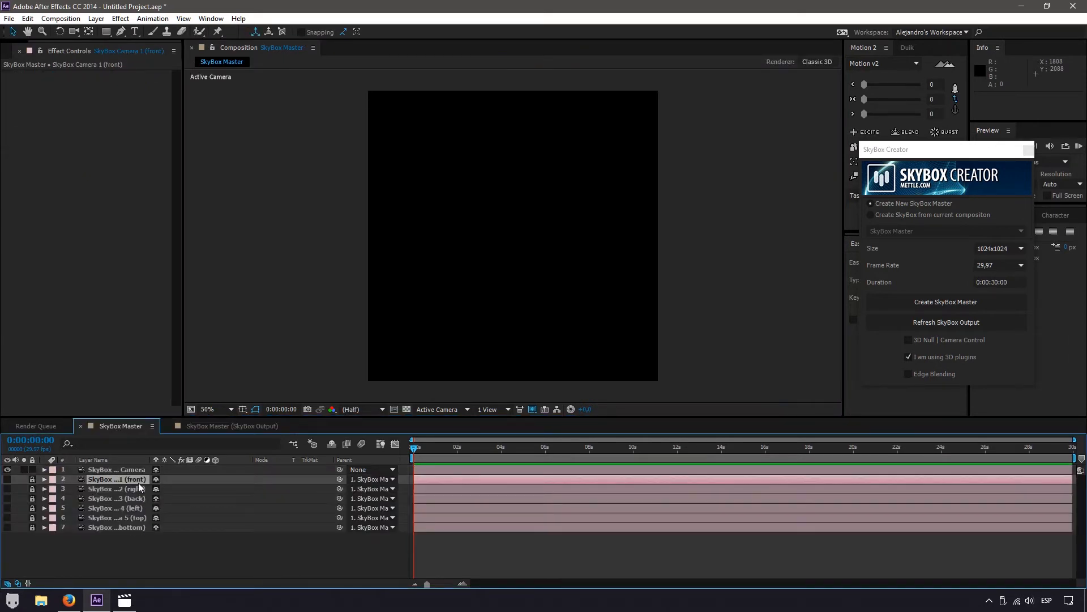
pyautogui.moveTo(138, 546); pyautogui.dragTo(104, 475)
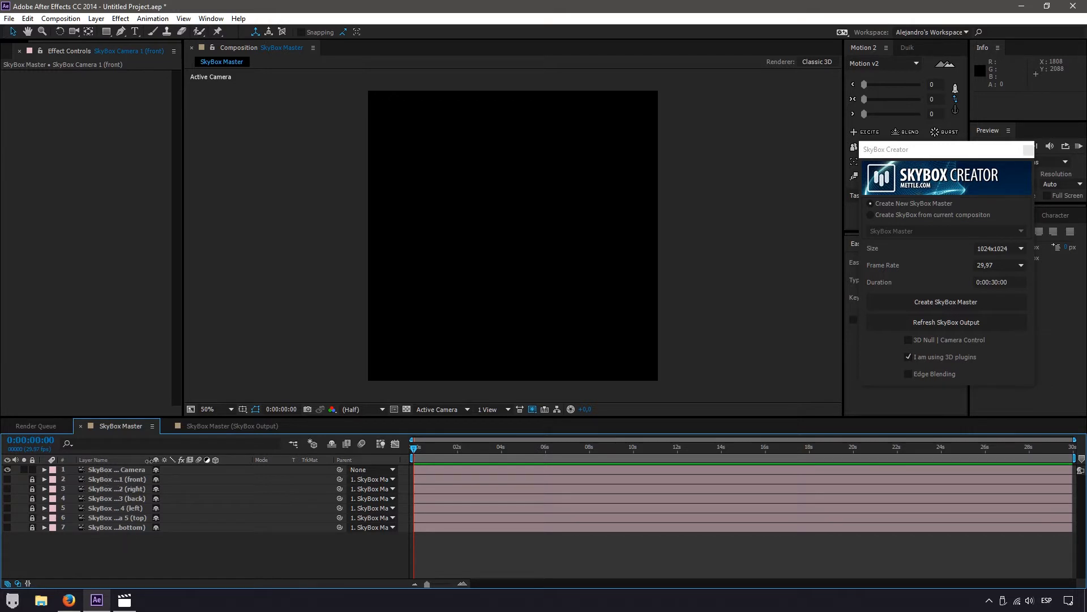
pyautogui.moveTo(151, 461); pyautogui.dragTo(180, 461)
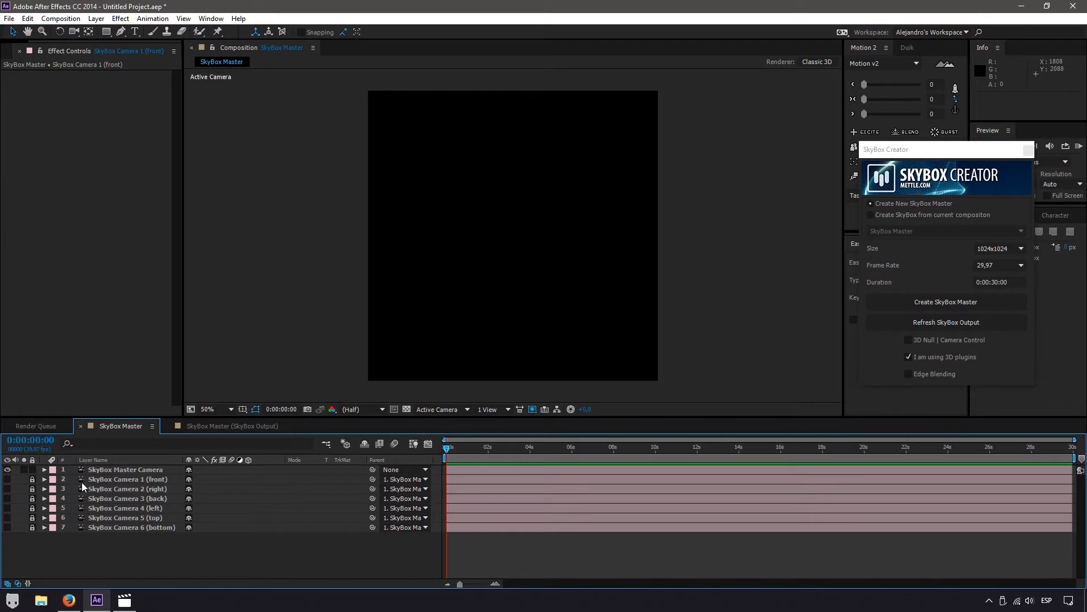
pyautogui.moveTo(188, 478); pyautogui.dragTo(188, 527)
pyautogui.click(364, 444)
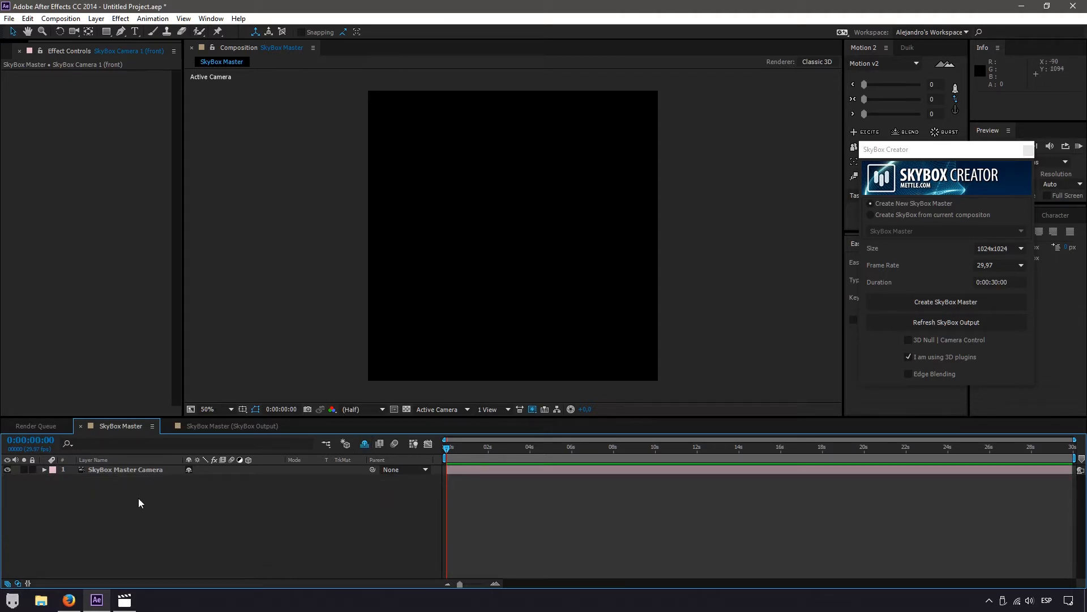
# Switch to the 360 video player, look around the mountain terrain, and return to After Effects
pyautogui.click(125, 600)
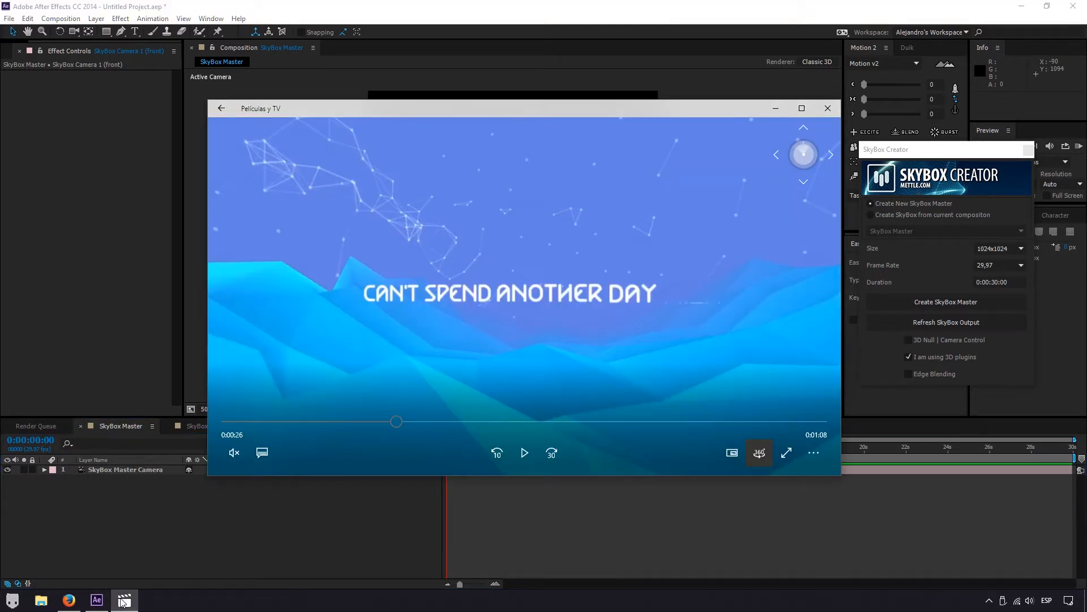
pyautogui.moveTo(405, 269); pyautogui.dragTo(416, 355)
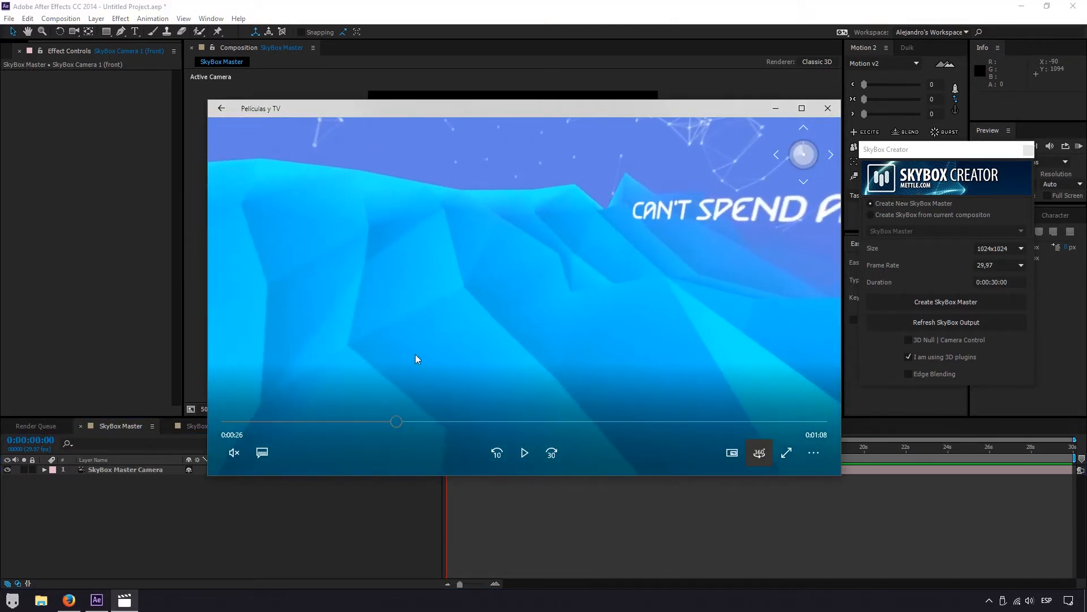
pyautogui.moveTo(283, 297); pyautogui.dragTo(439, 259)
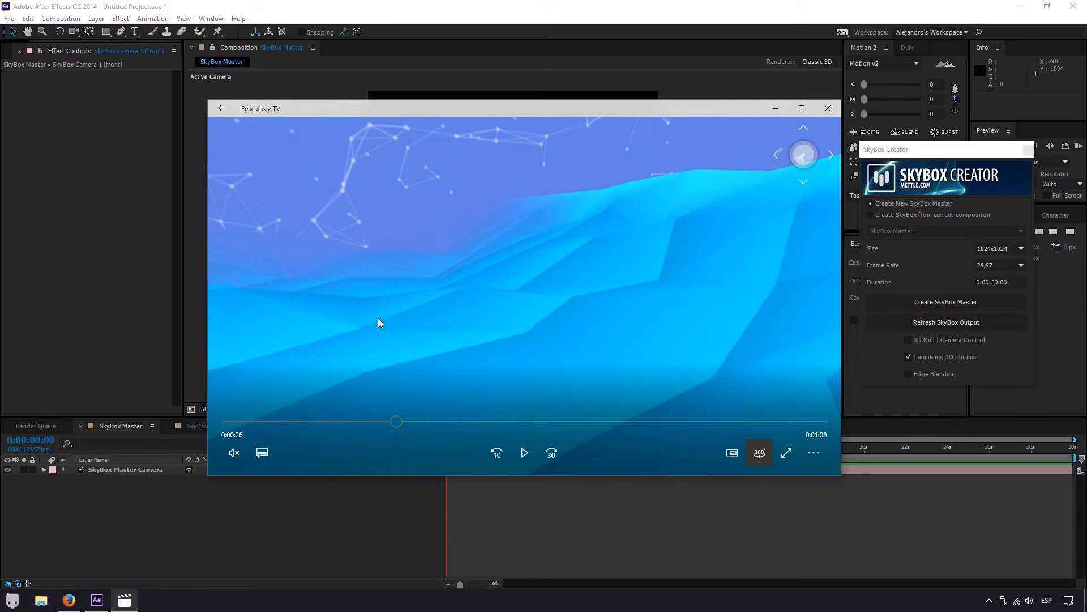
pyautogui.click(225, 524)
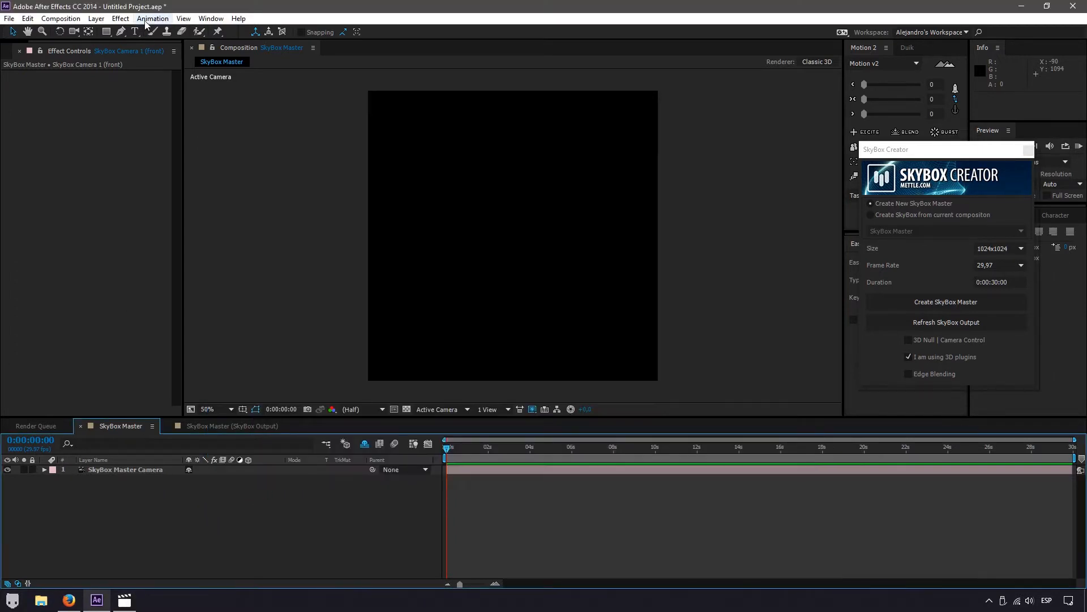
# Add a 1024 x 1024 px dark gray solid to the SkyBox Master composition and rename the layer Mir
pyautogui.click(97, 19)
pyautogui.moveTo(160, 32)
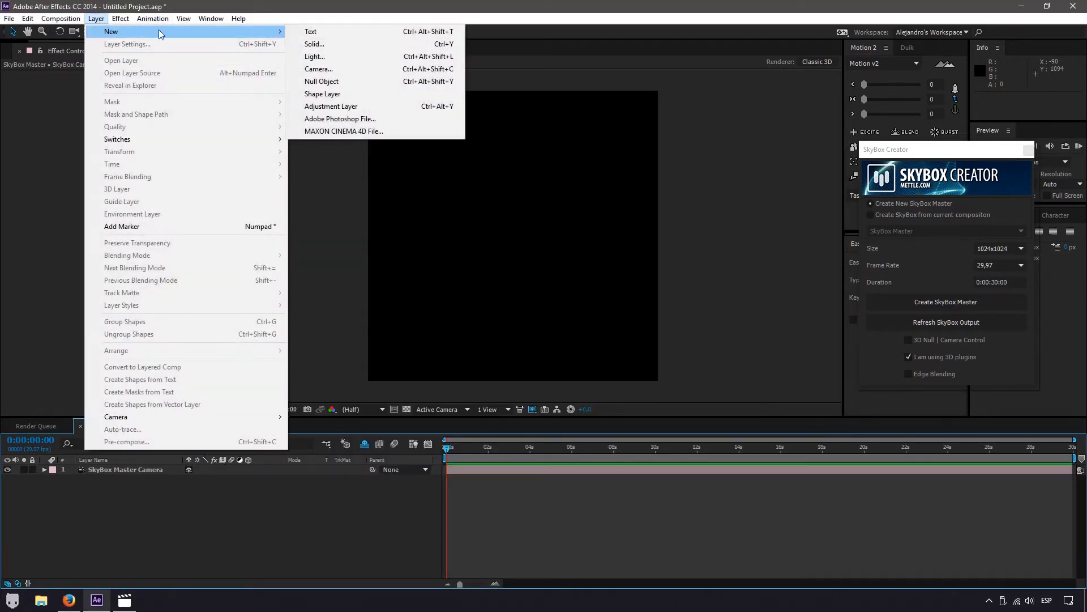
pyautogui.click(311, 44)
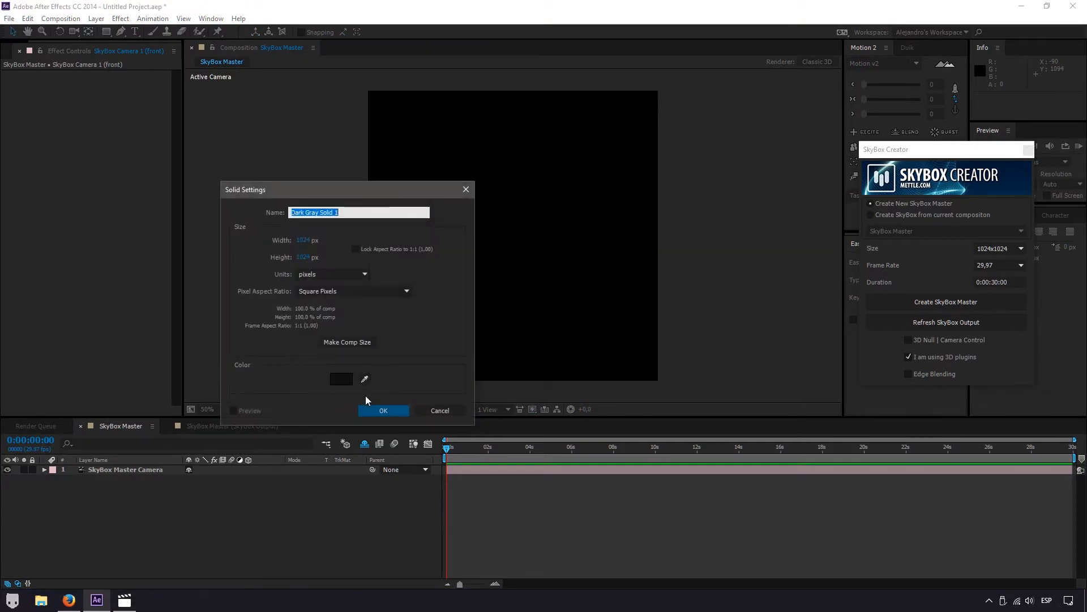
pyautogui.click(377, 410)
pyautogui.click(134, 469)
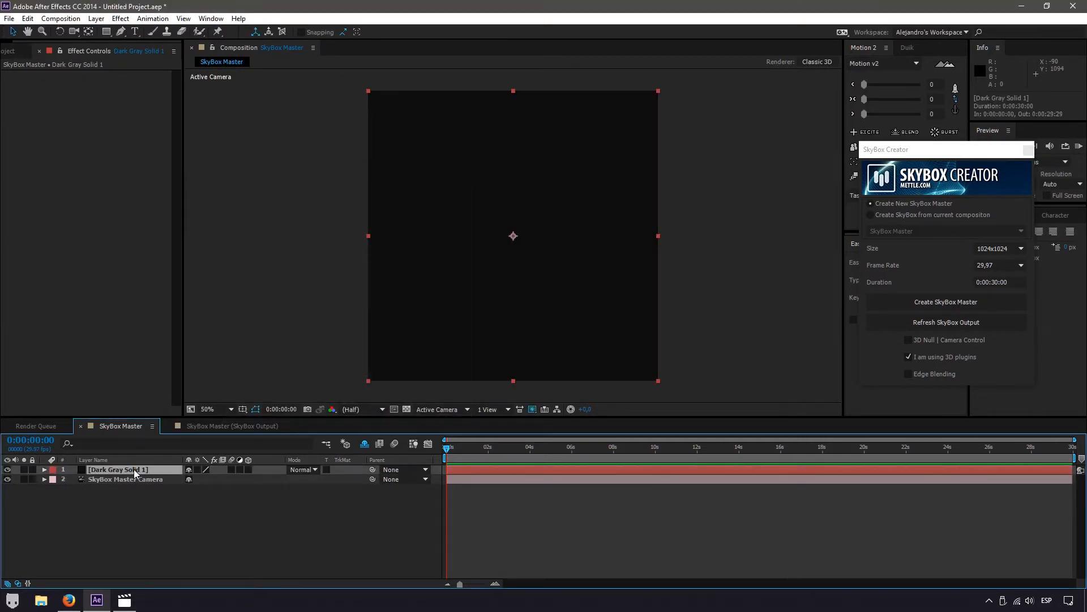
pyautogui.press('Return')
pyautogui.write('Mir')
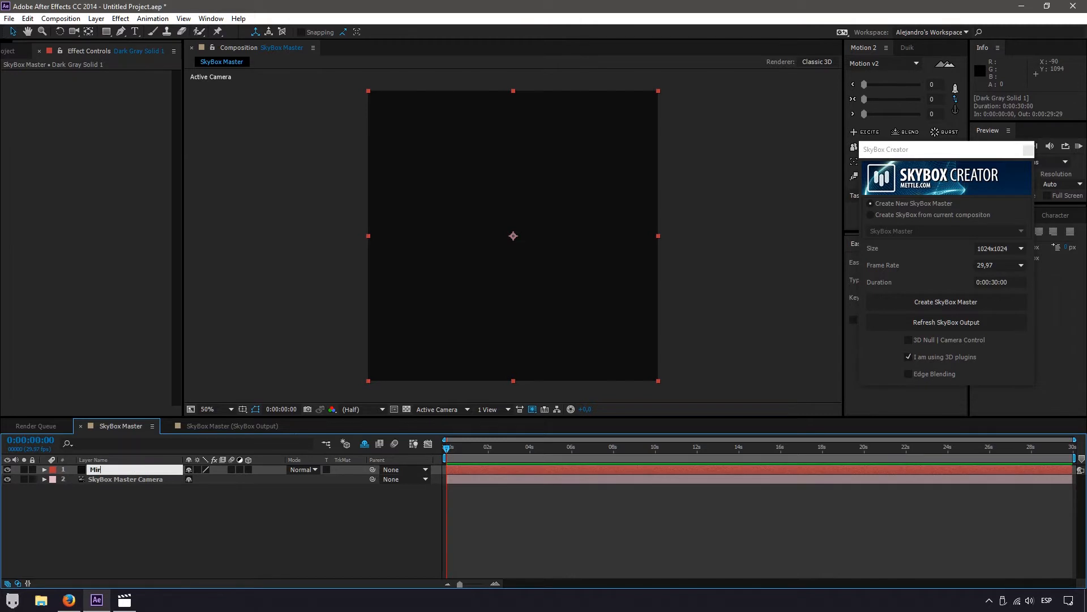
pyautogui.press('Return')
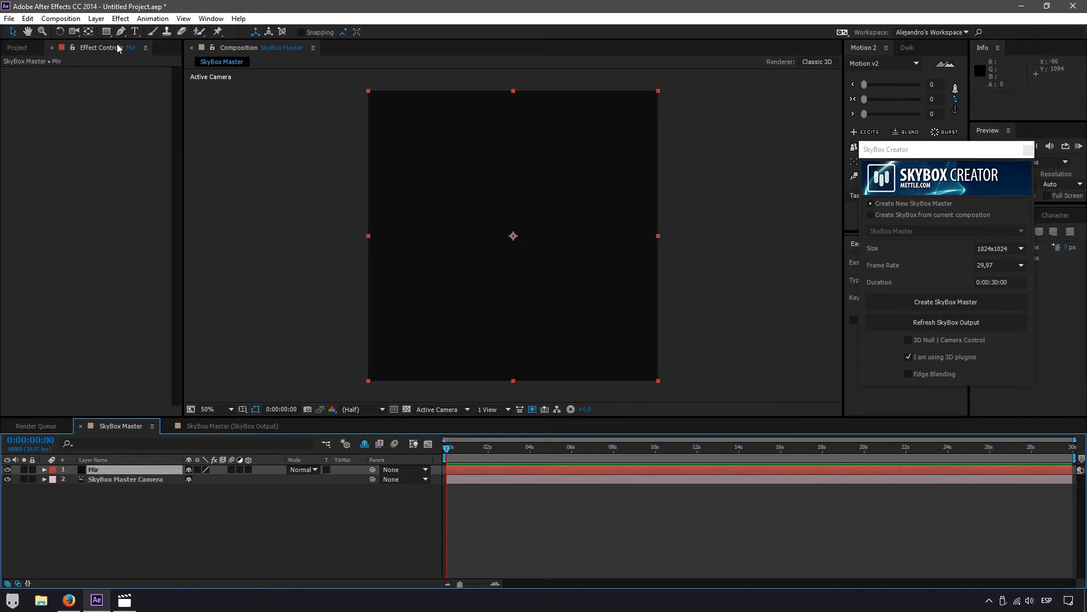
# Apply the Trapcode Mir effect to the Mir solid
pyautogui.click(121, 18)
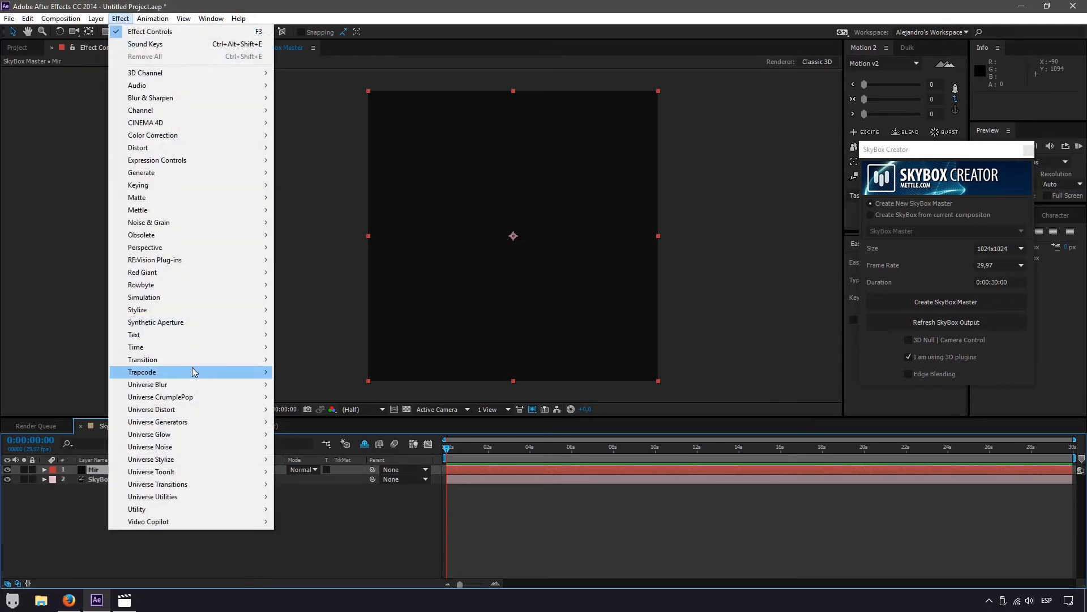
pyautogui.moveTo(209, 369)
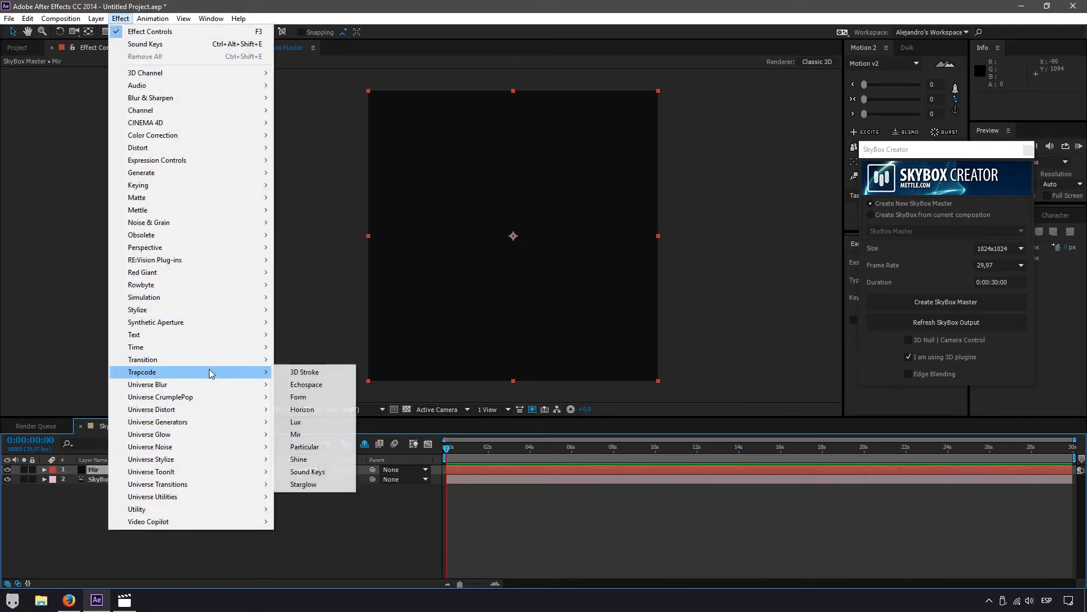
pyautogui.click(294, 434)
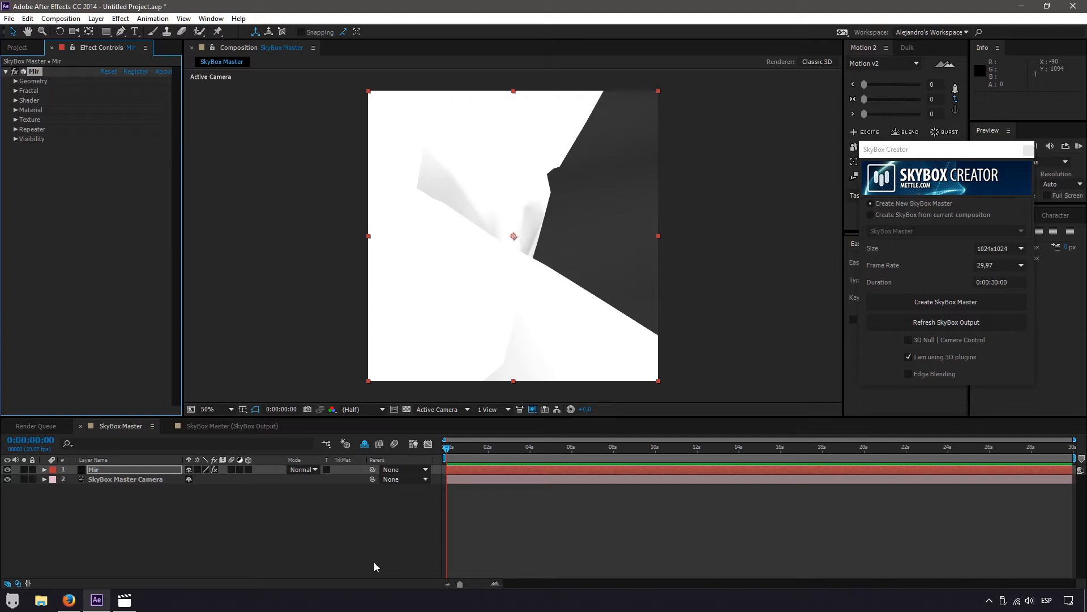
# Try orbiting the SkyBox Master Camera around the Mir surface, and undo the camera move
pyautogui.press('c')
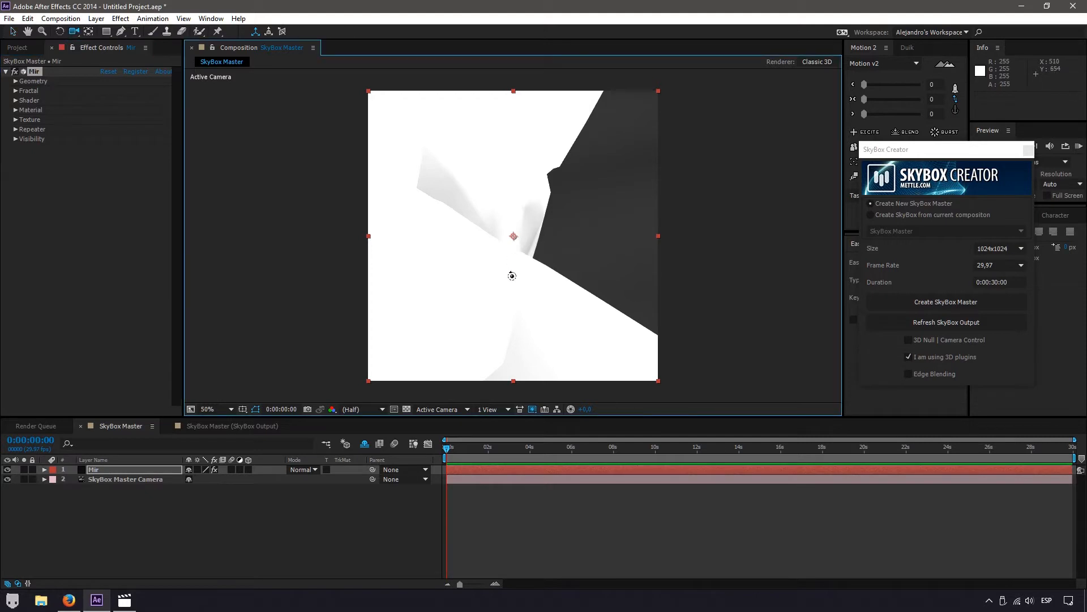
pyautogui.moveTo(512, 274); pyautogui.dragTo(610, 283)
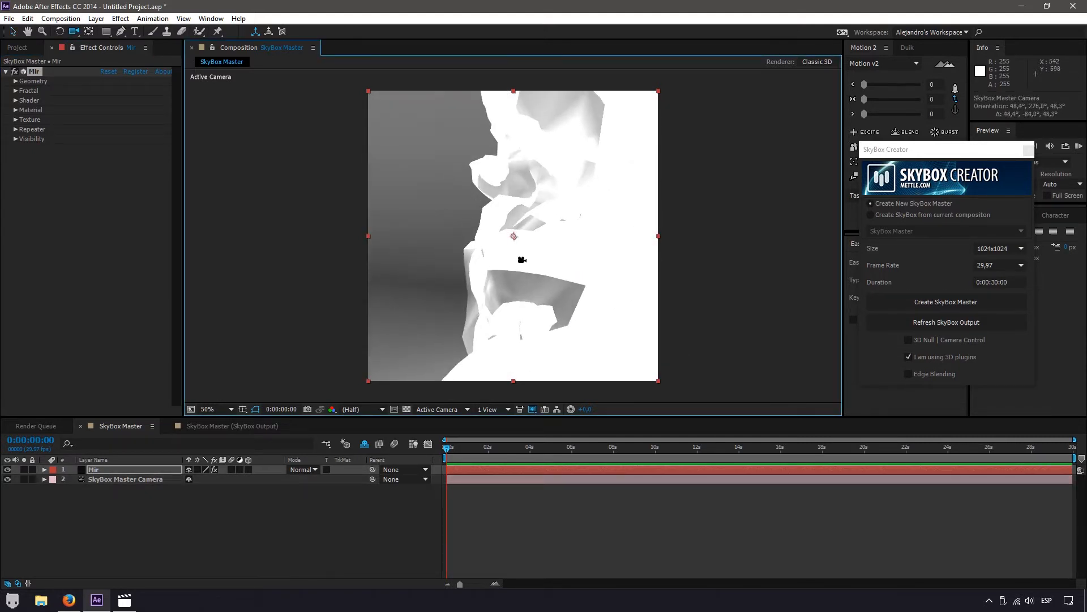
pyautogui.hotkey('ctrl', 'z')
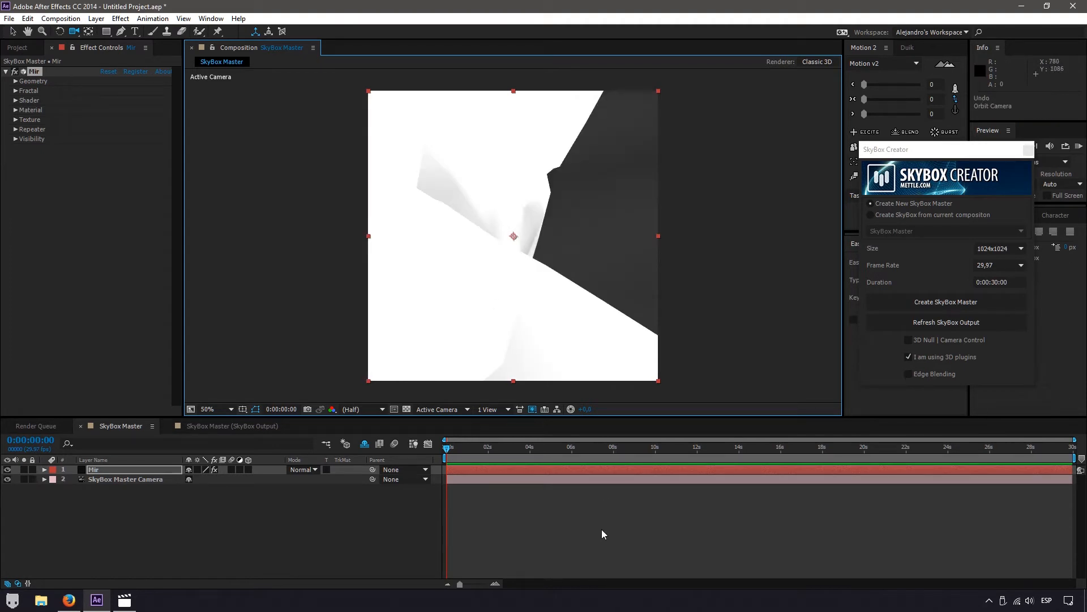
pyautogui.moveTo(513, 184); pyautogui.dragTo(567, 224)
# Raise Position Z in the Mir layer's geometry settings to push the surface away from the camera
pyautogui.click(100, 471)
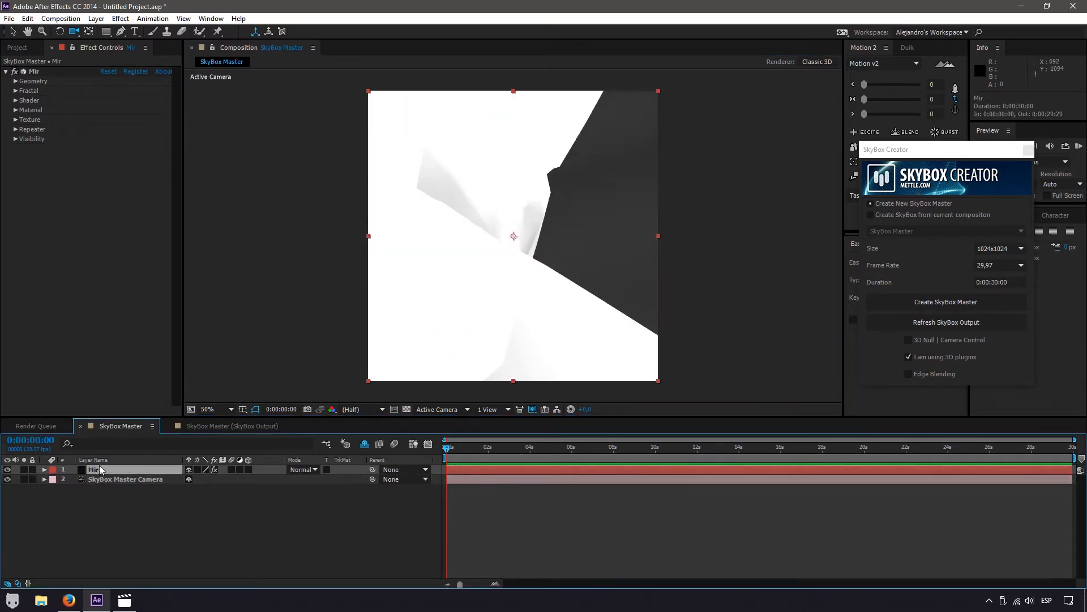
pyautogui.click(16, 81)
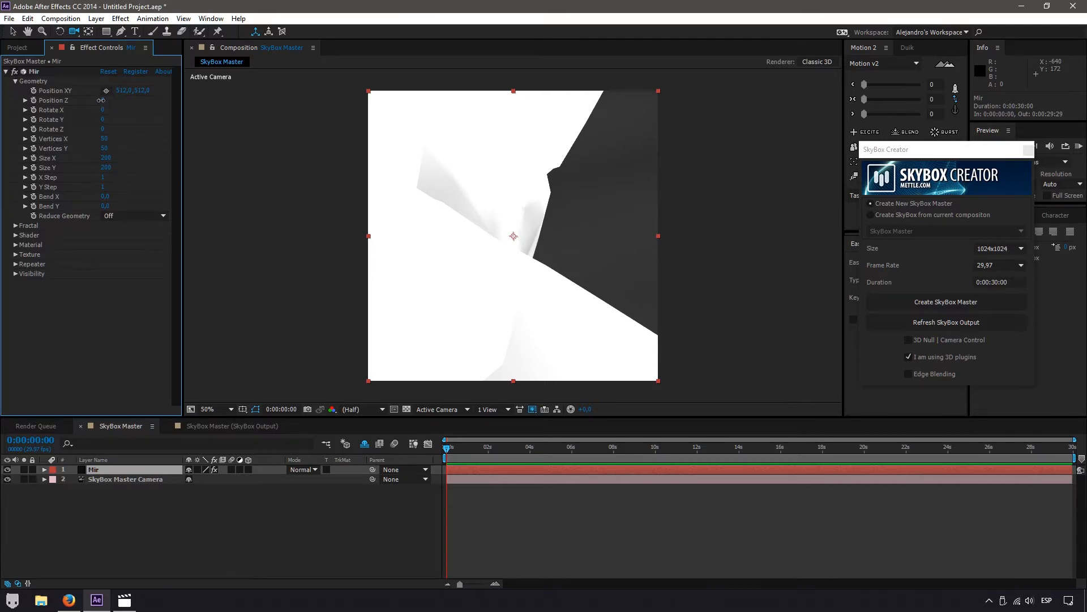
pyautogui.moveTo(106, 100)
pyautogui.mouseDown()
pyautogui.moveTo(173, 101)
pyautogui.moveTo(120, 112)
pyautogui.moveTo(160, 114)
pyautogui.moveTo(108, 105)
pyautogui.mouseUp()
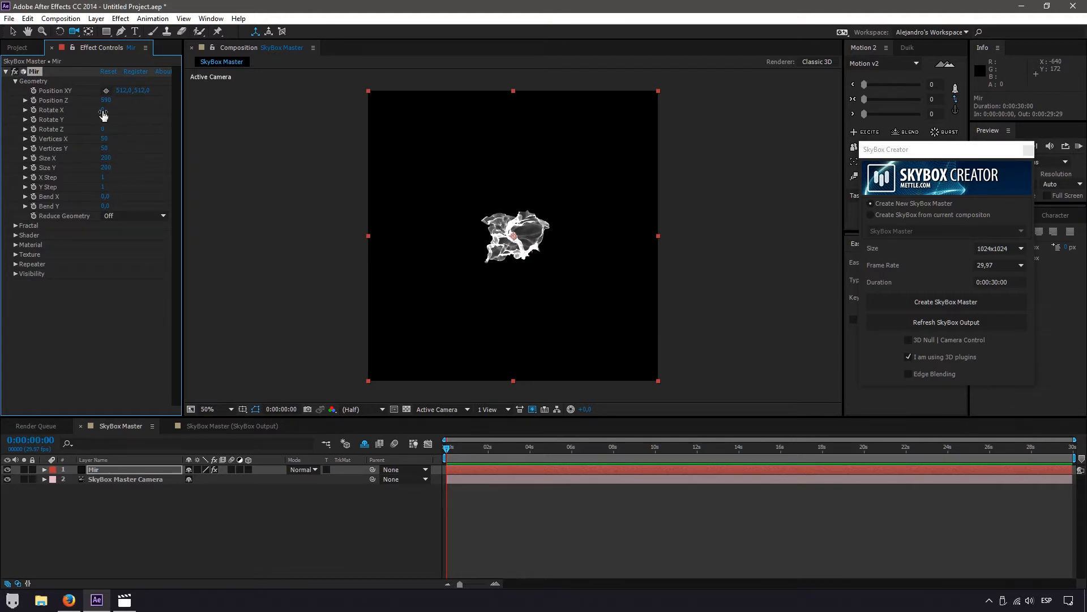
# Orient the Mir surface with Rotate X at -90, Rotate Y at -30 and Rotate Z at 90
pyautogui.moveTo(103, 115)
pyautogui.mouseDown()
pyautogui.moveTo(48, 113)
pyautogui.moveTo(94, 109)
pyautogui.mouseUp()
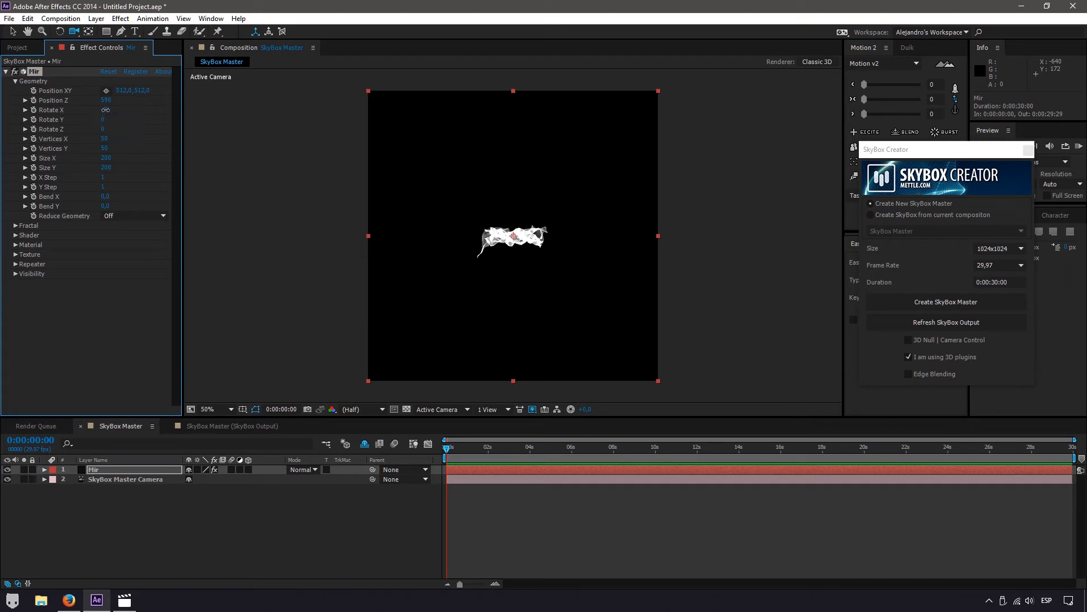
pyautogui.click(105, 110)
pyautogui.write('-90')
pyautogui.press('Return')
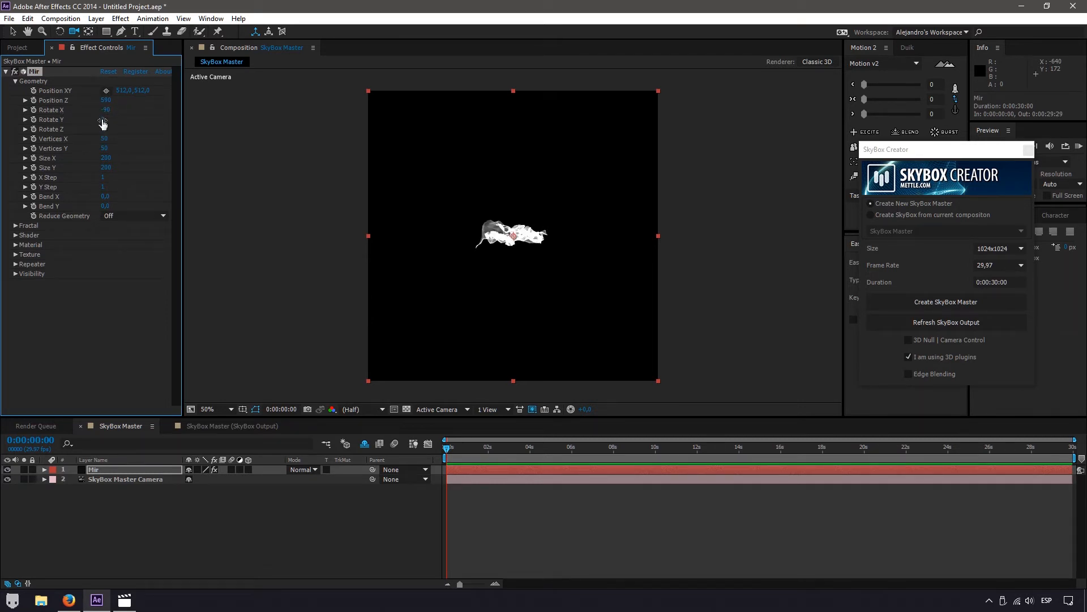
pyautogui.moveTo(103, 119)
pyautogui.mouseDown()
pyautogui.moveTo(135, 122)
pyautogui.moveTo(105, 121)
pyautogui.mouseUp()
pyautogui.click(105, 120)
pyautogui.write('-30')
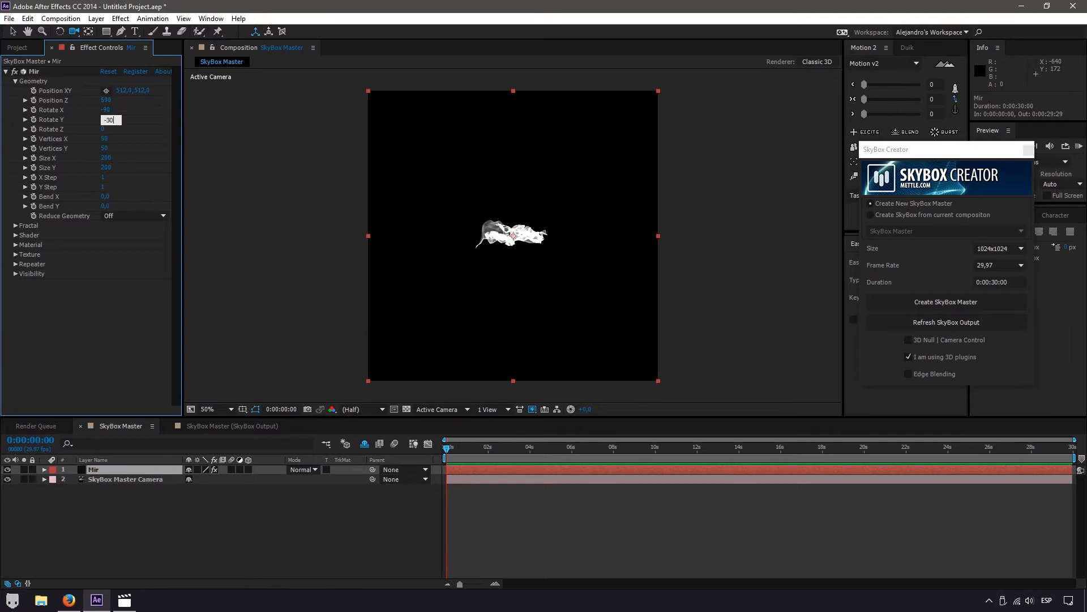
pyautogui.press('Return')
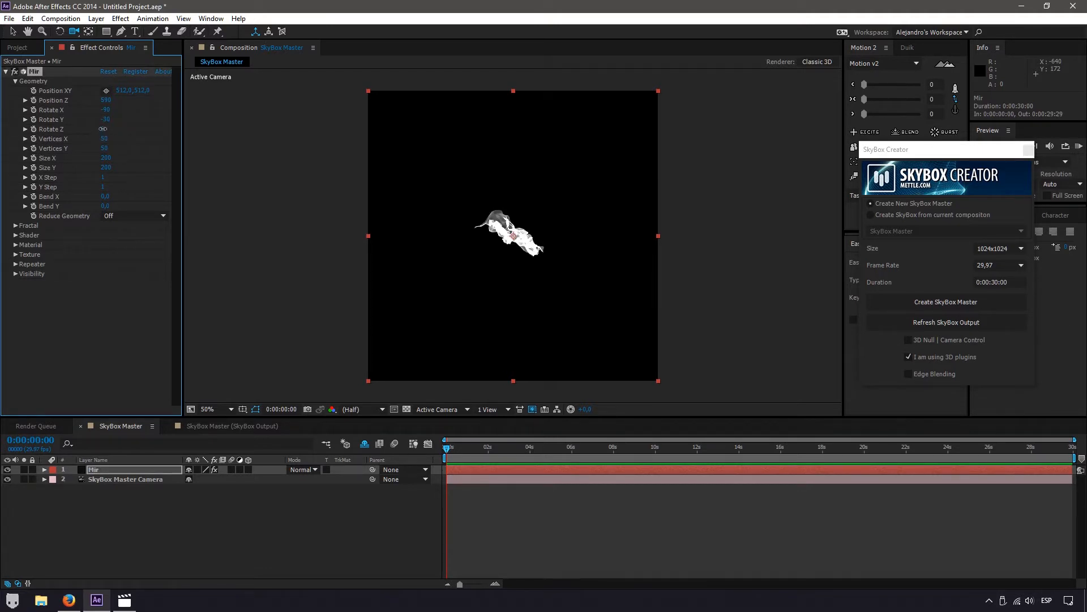
pyautogui.click(103, 130)
pyautogui.write('-30')
pyautogui.press('Return')
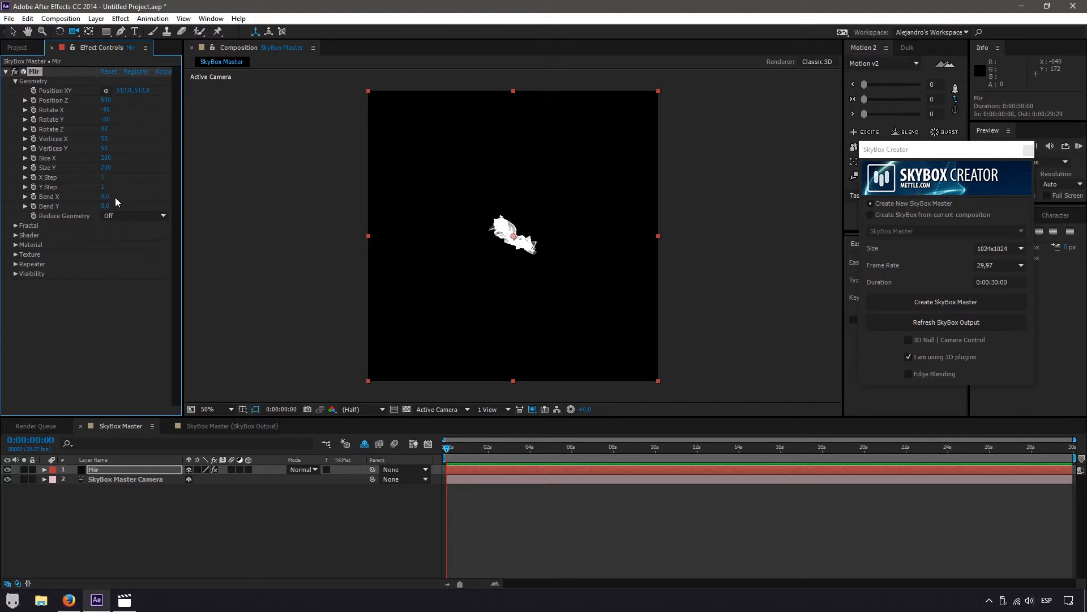
# Stretch the Mir surface by setting Size X to 15000 and Size Y to 1500
pyautogui.click(106, 159)
pyautogui.write('15000')
pyautogui.press('Return')
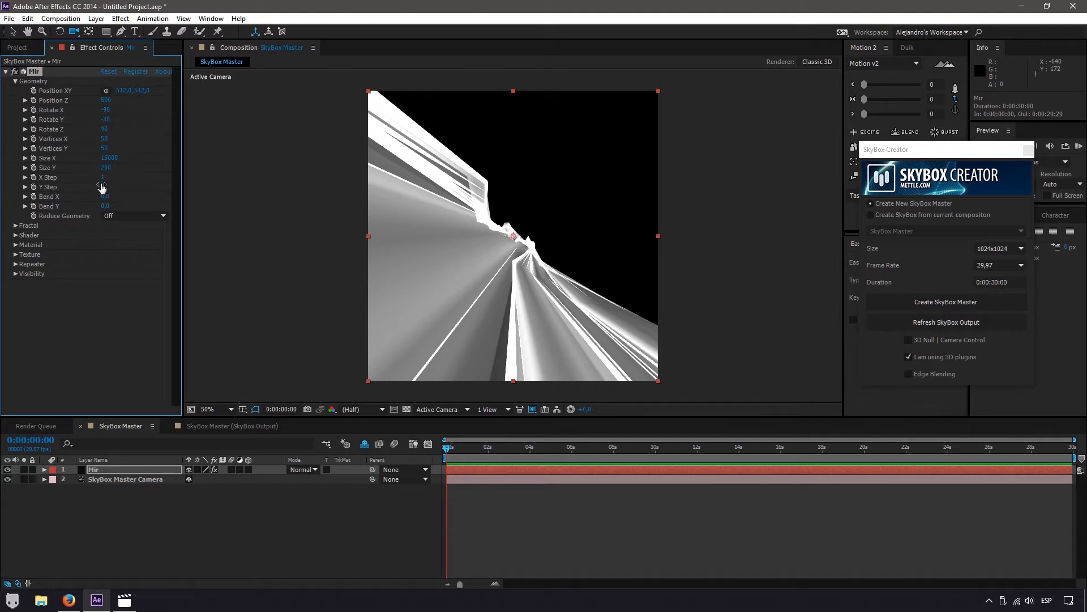
pyautogui.click(106, 168)
pyautogui.write('1500')
pyautogui.press('Return')
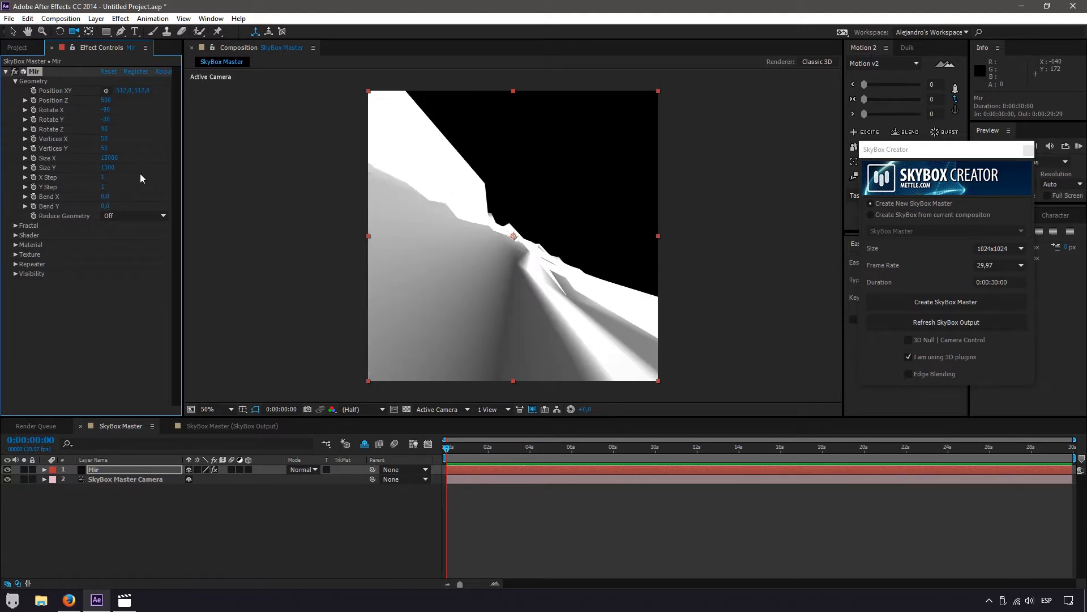
pyautogui.moveTo(468, 242); pyautogui.dragTo(465, 221)
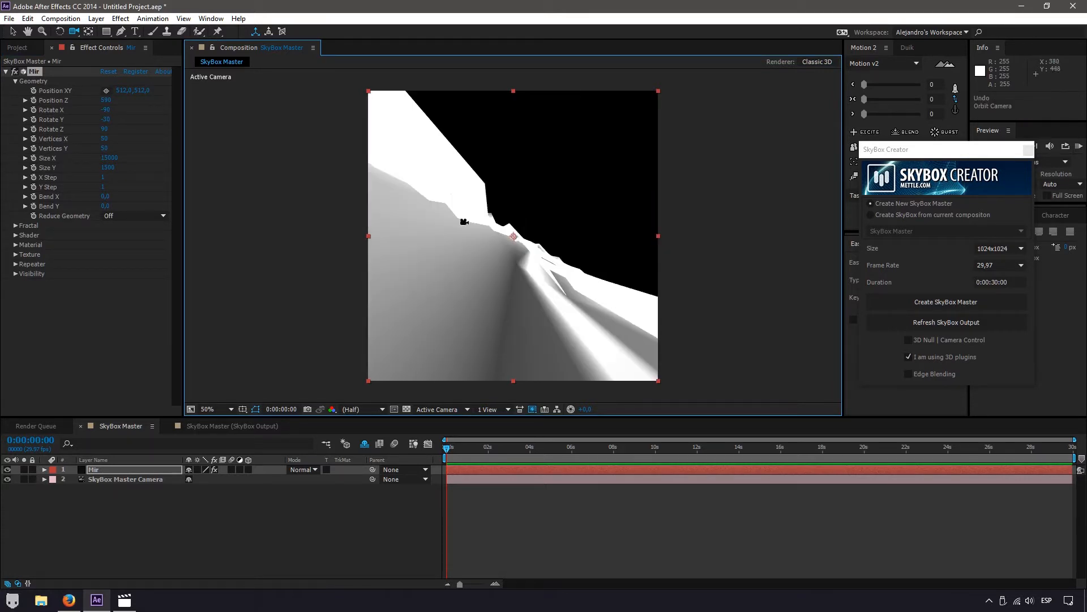
# Curl the Mir surface into a tunnel around the camera by setting Bend X to 0.3
pyautogui.moveTo(103, 197)
pyautogui.mouseDown()
pyautogui.moveTo(118, 199)
pyautogui.moveTo(91, 195)
pyautogui.moveTo(107, 197)
pyautogui.mouseUp()
pyautogui.click(107, 198)
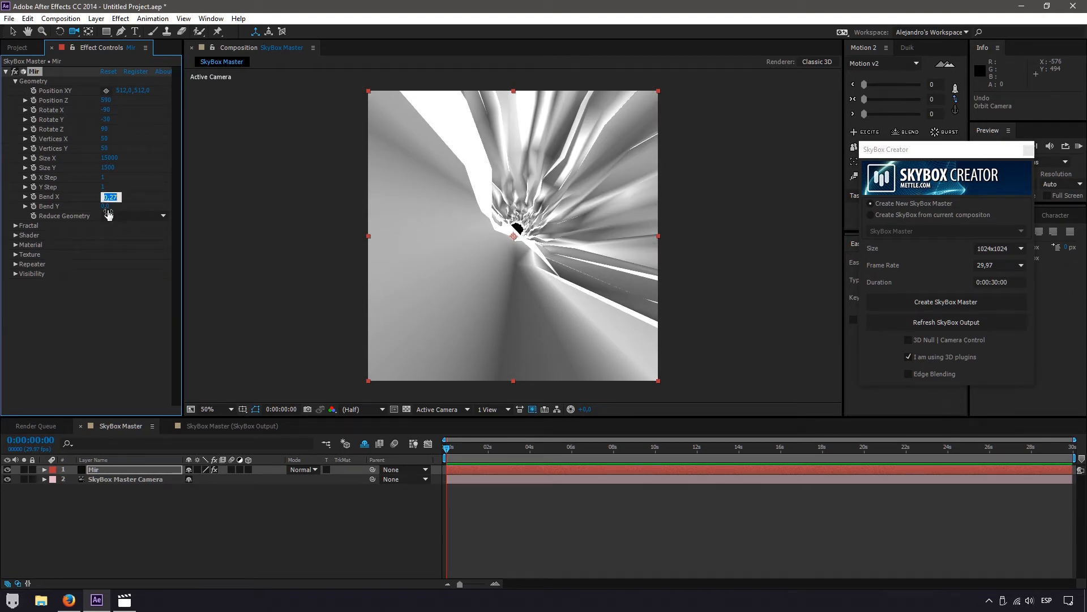
pyautogui.press('Right')
pyautogui.press('BackSpace')
pyautogui.press('BackSpace')
pyautogui.write('3')
pyautogui.click(118, 296)
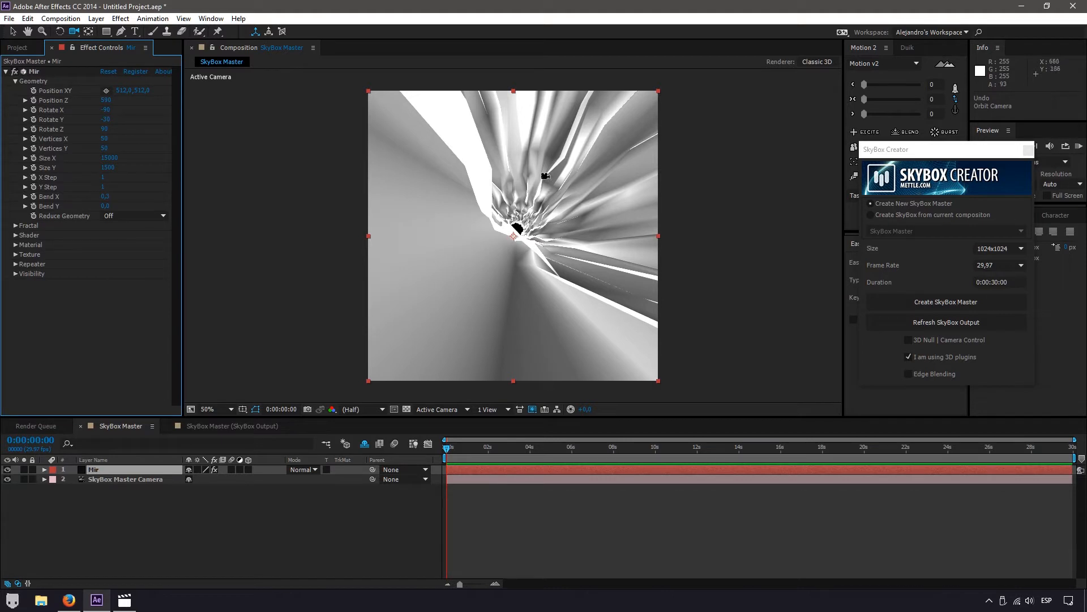
pyautogui.click(108, 197)
pyautogui.click(112, 197)
pyautogui.press('BackSpace')
pyautogui.press('BackSpace')
pyautogui.write('3')
pyautogui.click(122, 290)
# Shift the Mir geometry's Position XY to about 409, 705 so the tunnel is centred in the frame
pyautogui.moveTo(139, 93); pyautogui.dragTo(208, 99)
pyautogui.moveTo(124, 90)
pyautogui.mouseDown()
pyautogui.moveTo(76, 91)
pyautogui.moveTo(180, 99)
pyautogui.moveTo(123, 92)
pyautogui.mouseUp()
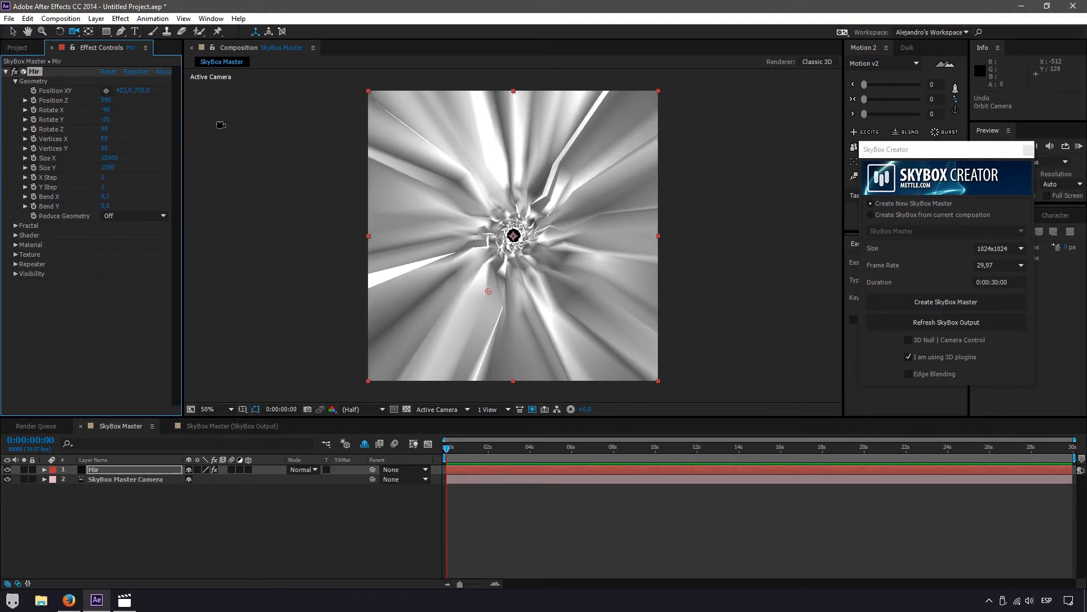
pyautogui.moveTo(120, 91); pyautogui.dragTo(112, 91)
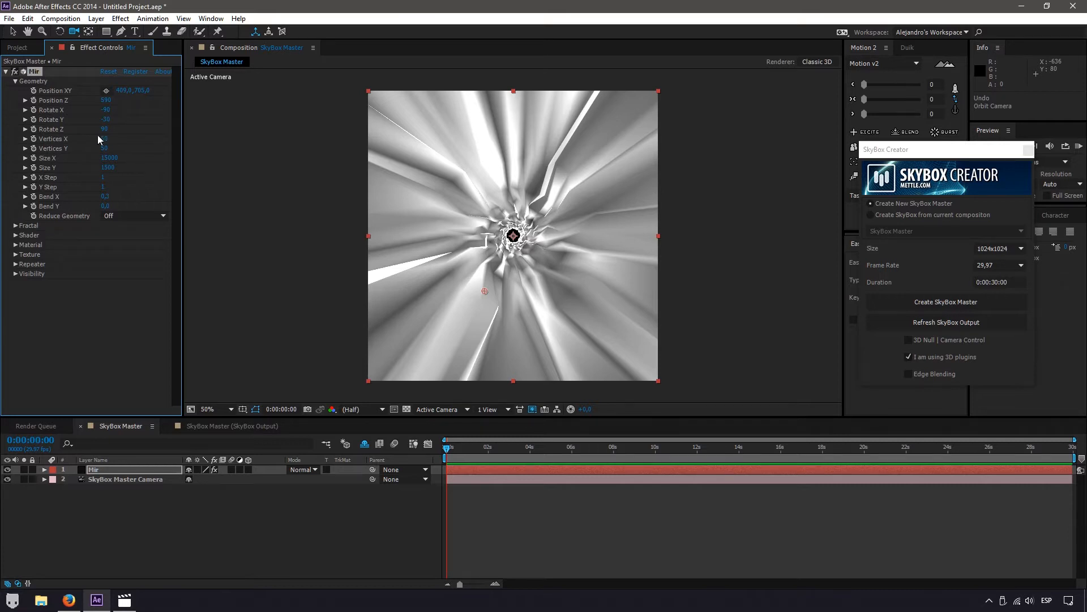
# Set the Mir surface's Vertices X to 100 and reduce Vertices Y to 4
pyautogui.moveTo(105, 144); pyautogui.dragTo(113, 140)
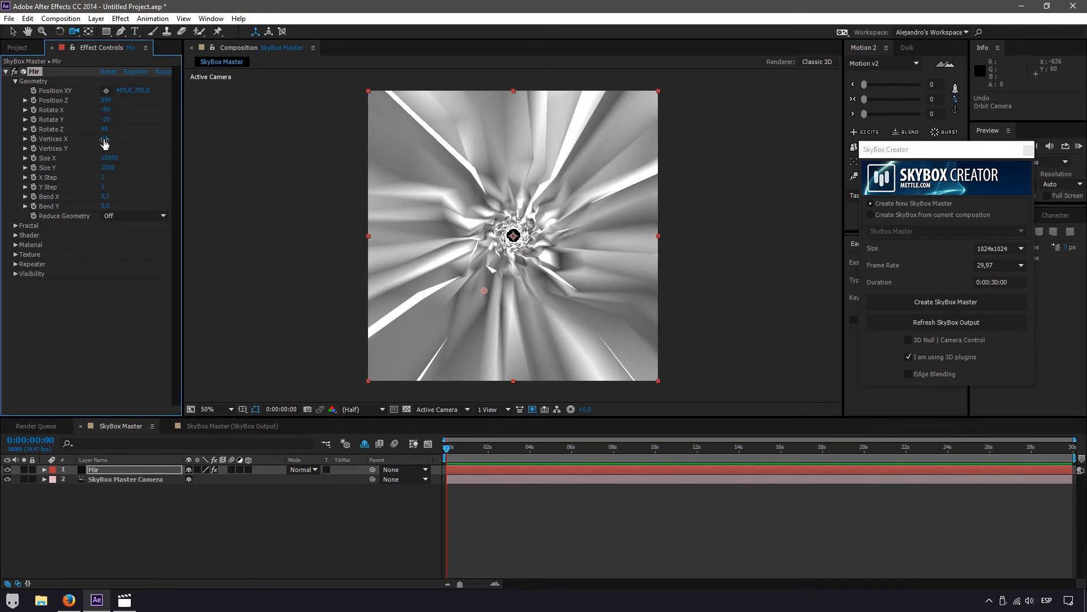
pyautogui.moveTo(105, 144); pyautogui.dragTo(111, 138)
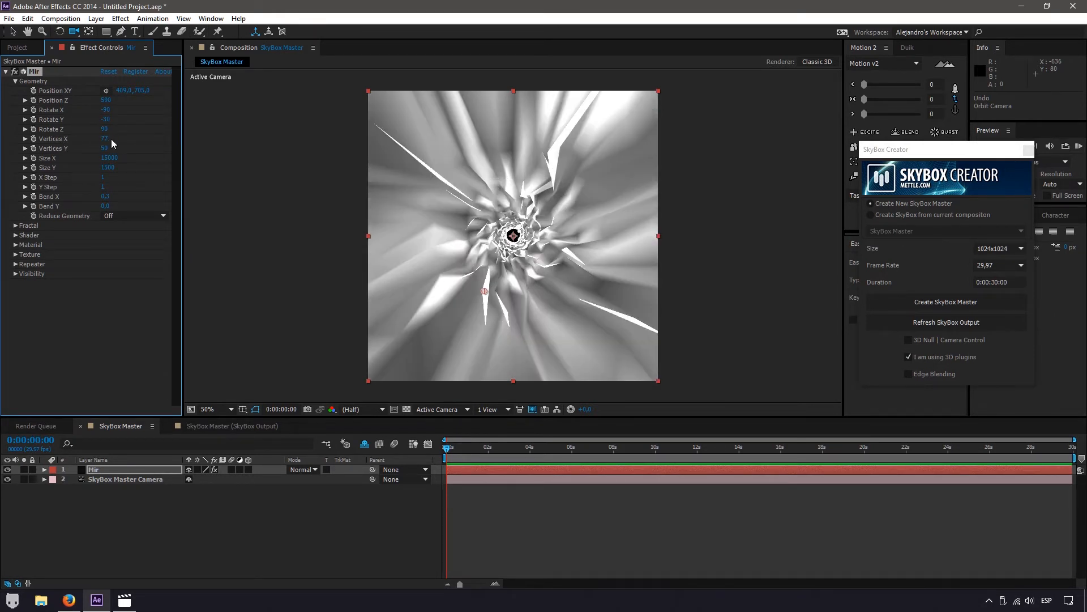
pyautogui.click(103, 139)
pyautogui.write('100')
pyautogui.press('Return')
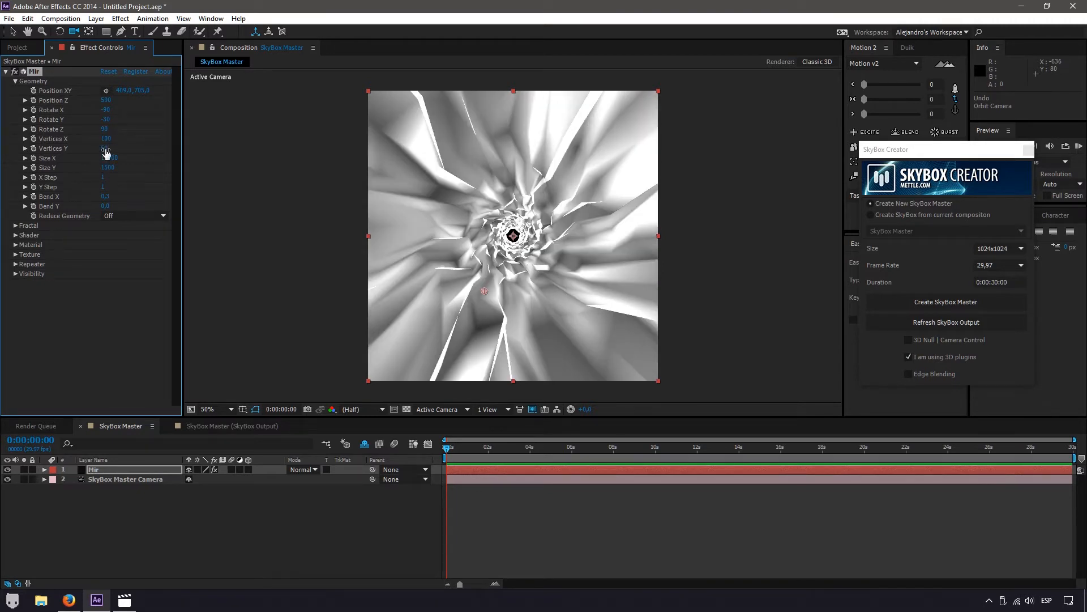
pyautogui.moveTo(104, 152); pyautogui.dragTo(80, 149)
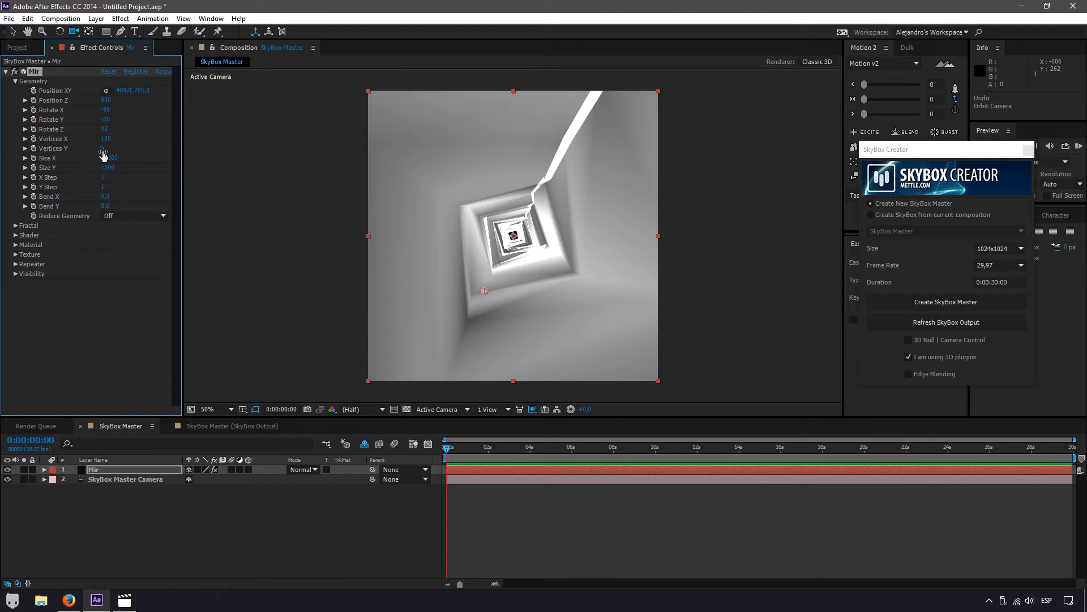
pyautogui.moveTo(102, 154); pyautogui.dragTo(102, 151)
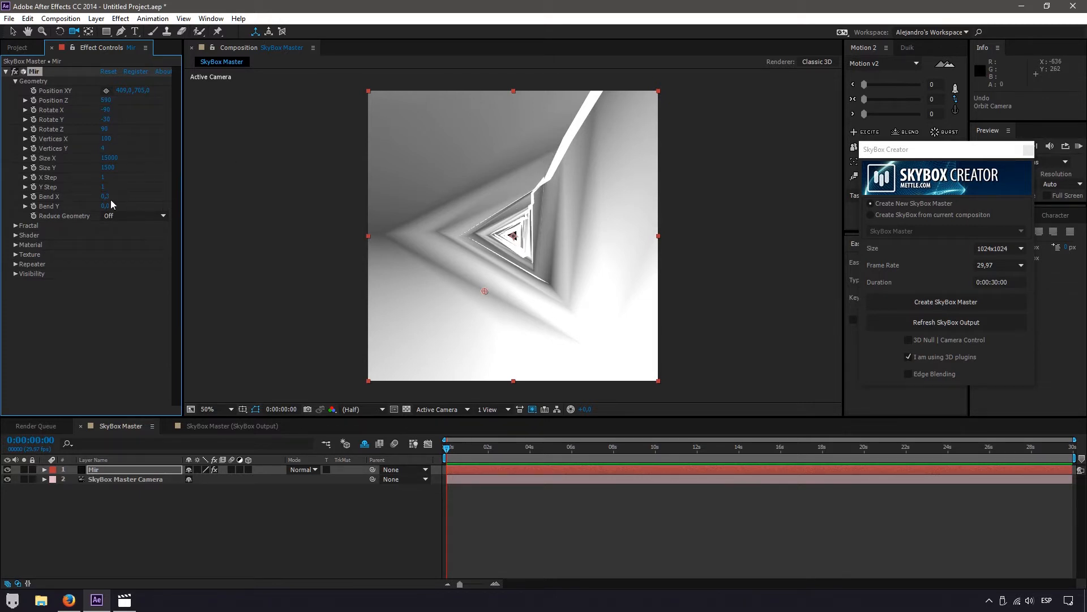
# Try a lower Bend X on the Mir tunnel, then set it to 0.27 to close the gap
pyautogui.moveTo(105, 196); pyautogui.dragTo(109, 197)
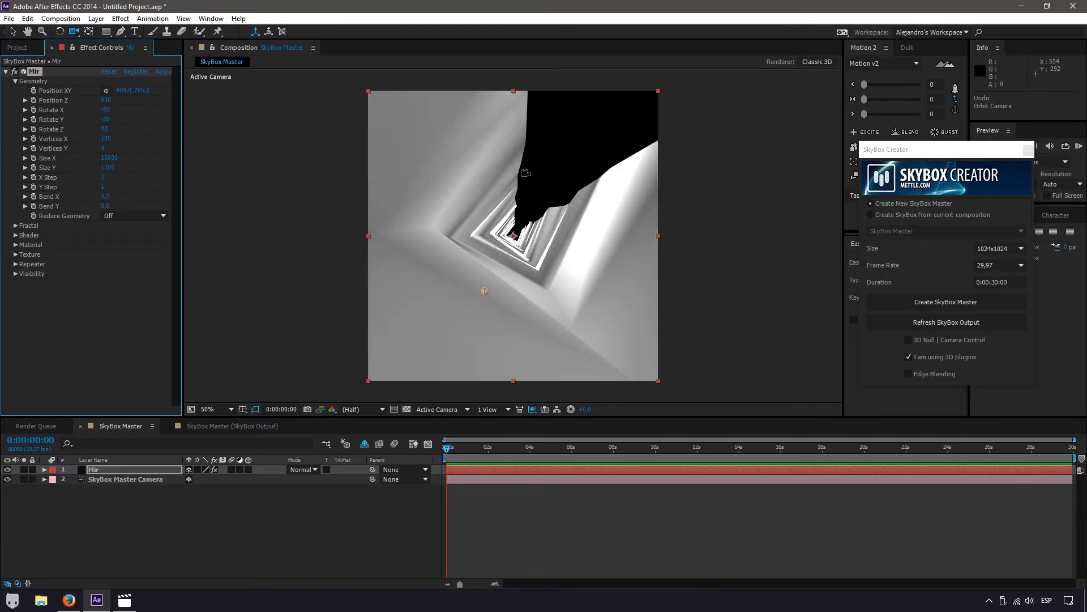
pyautogui.click(108, 196)
pyautogui.write('0,27')
pyautogui.press('Return')
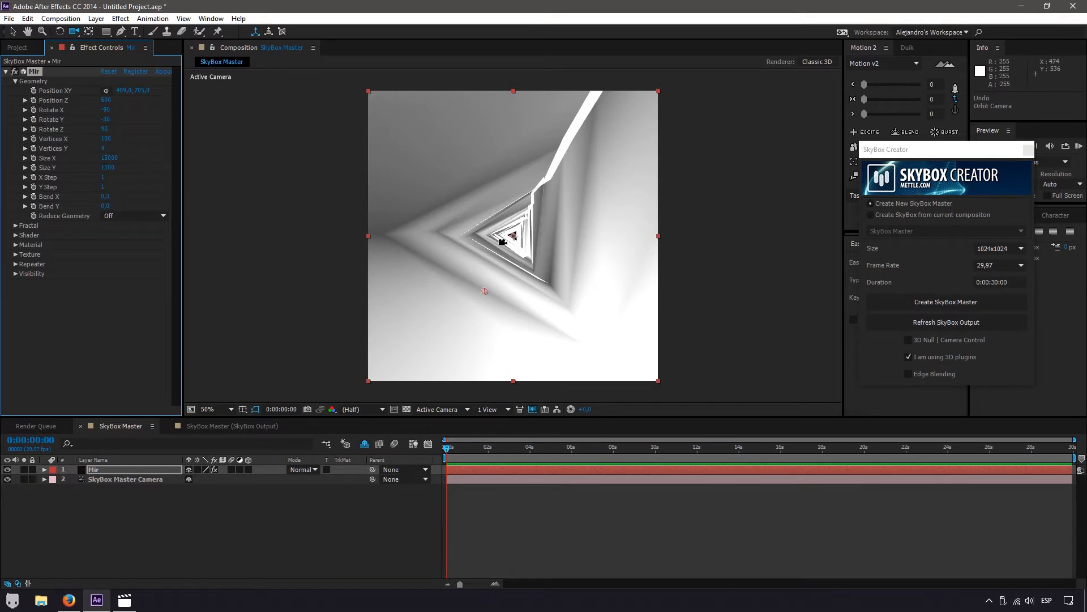
# Set the Mir shader to Flat with Normal blending and turn Ambient Occlusion on
pyautogui.click(474, 507)
pyautogui.click(13, 31)
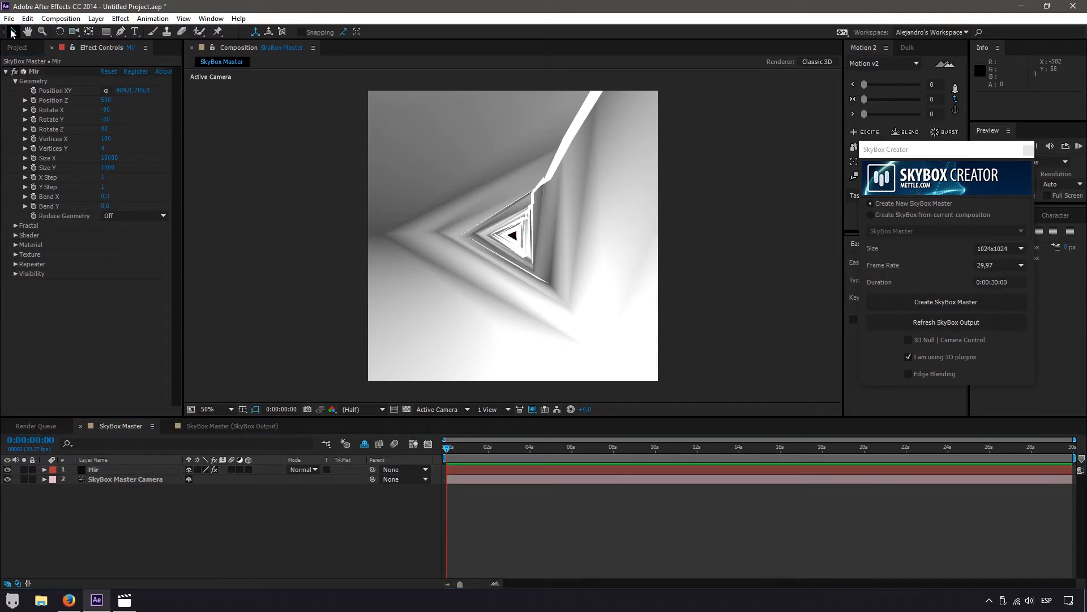
pyautogui.click(16, 235)
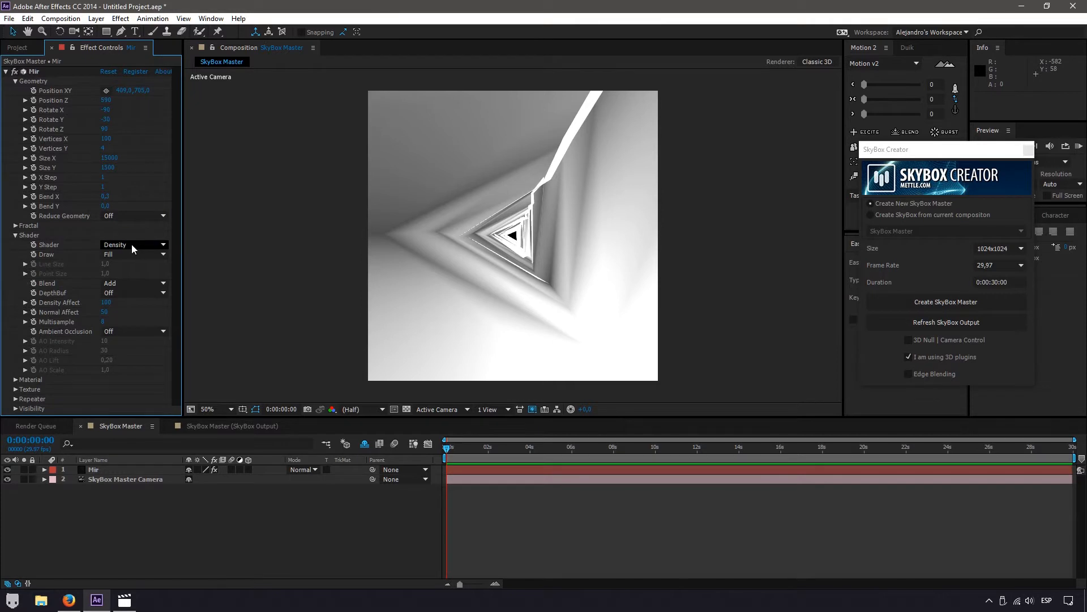
pyautogui.click(132, 244)
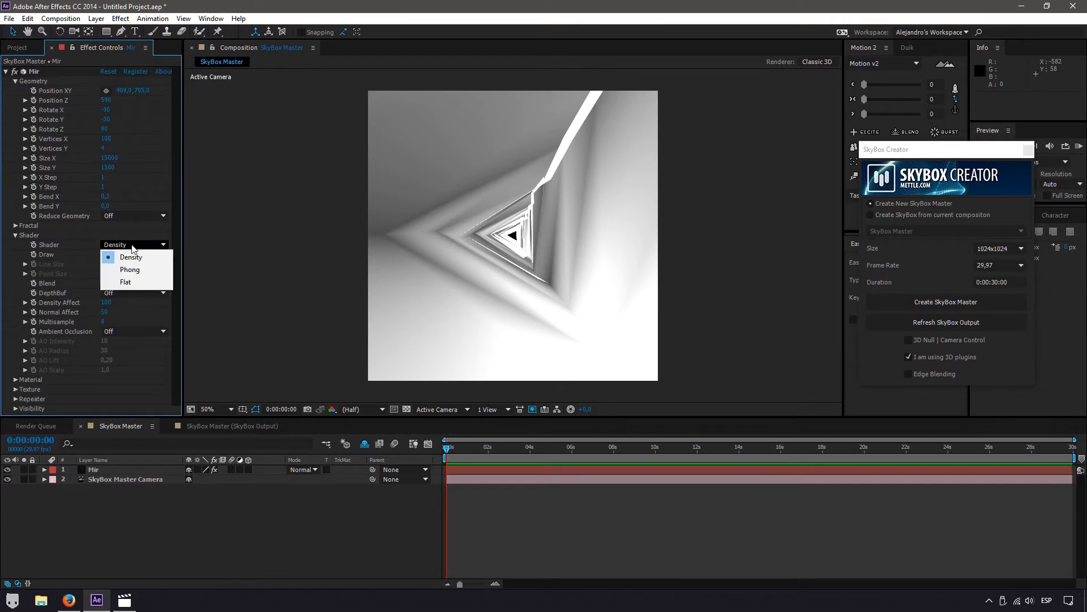
pyautogui.click(124, 282)
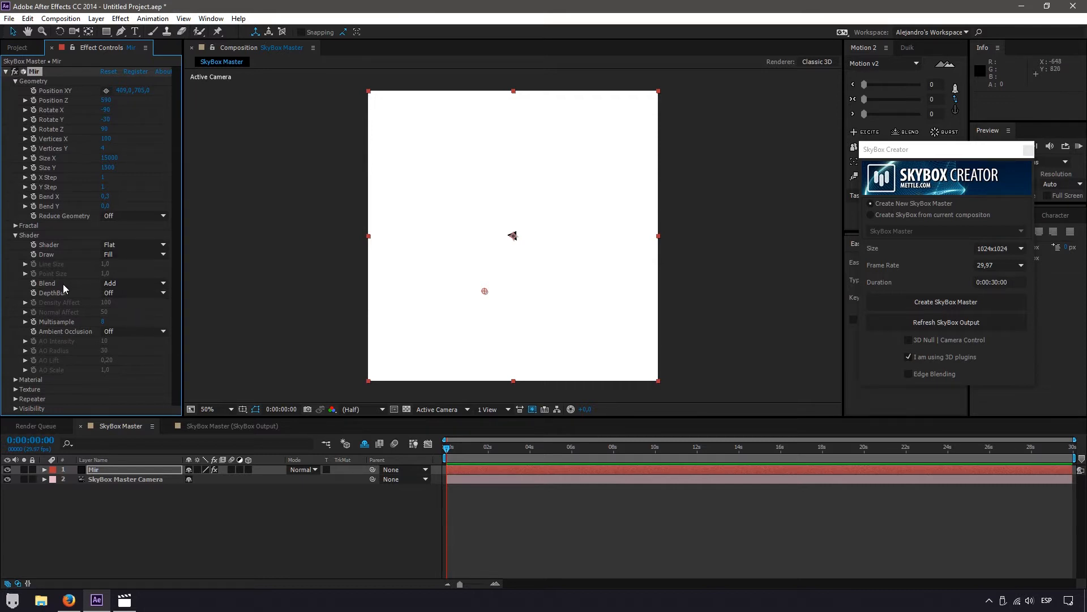
pyautogui.click(107, 286)
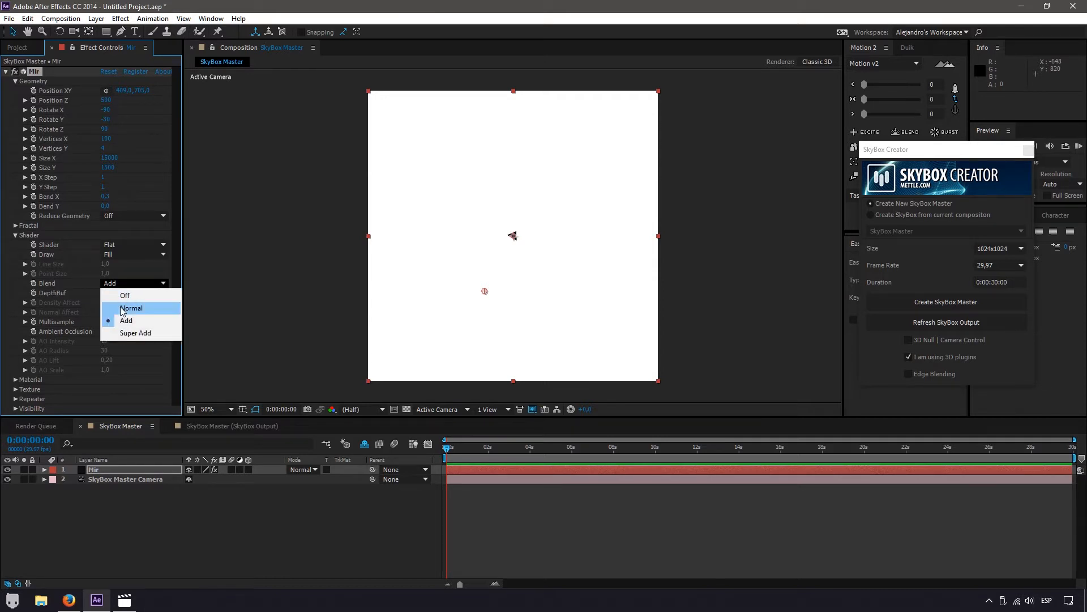
pyautogui.click(121, 309)
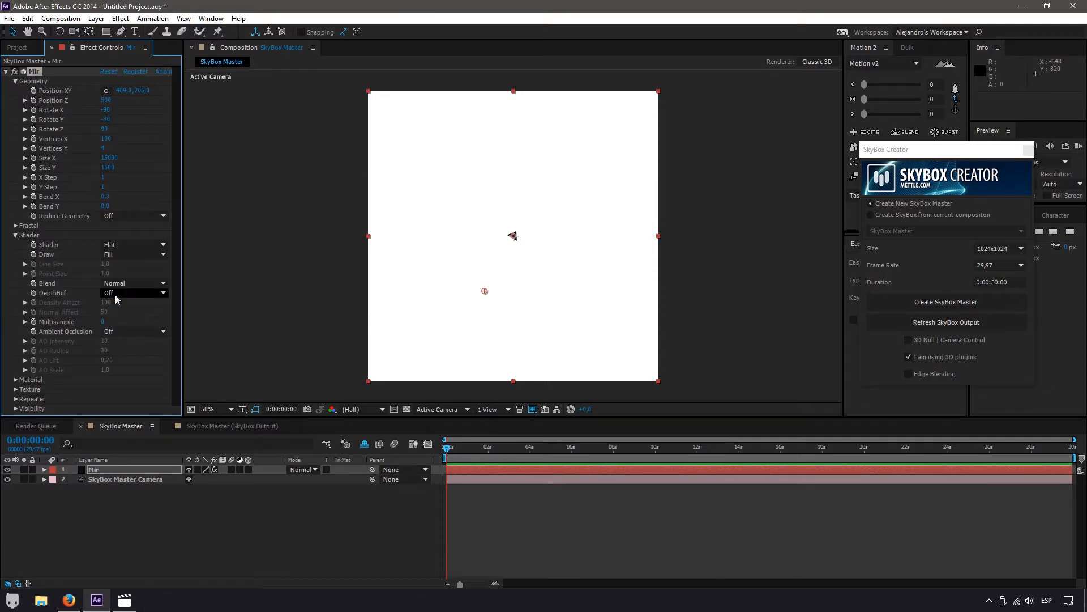
pyautogui.click(113, 333)
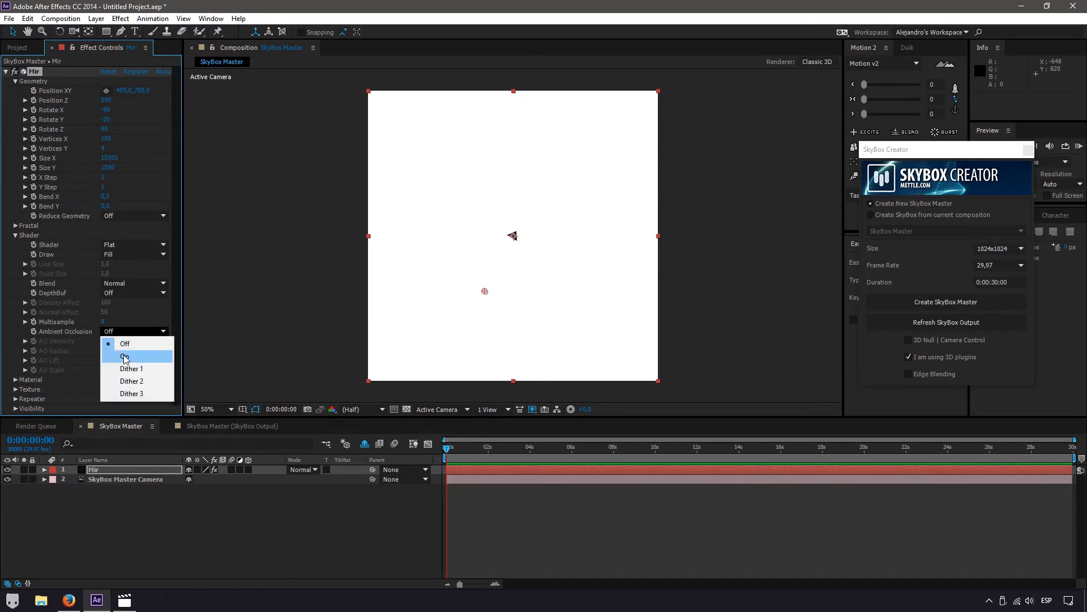
pyautogui.click(125, 357)
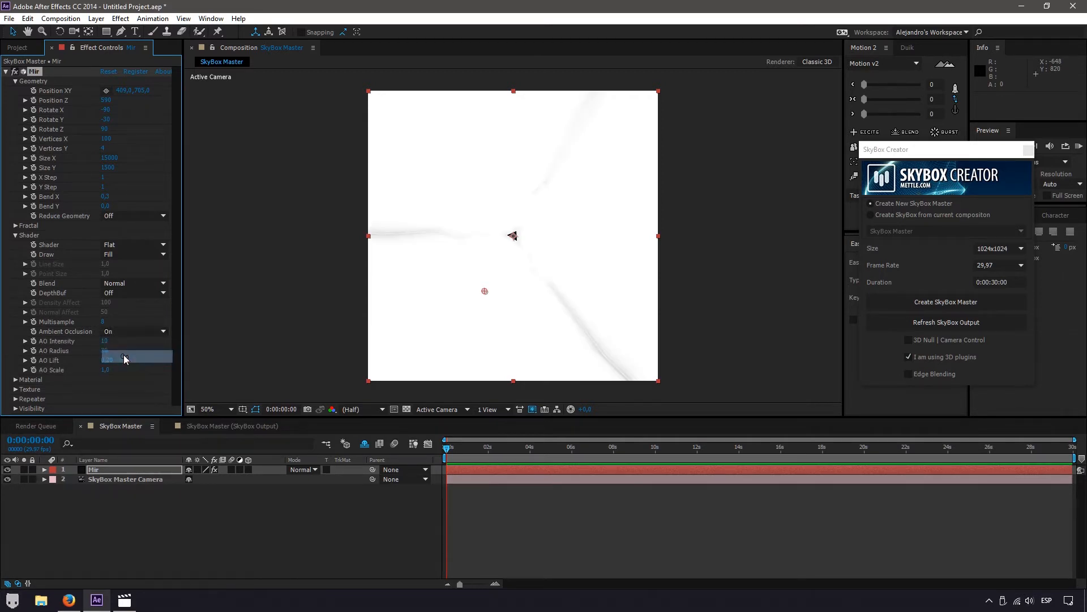
pyautogui.click(16, 235)
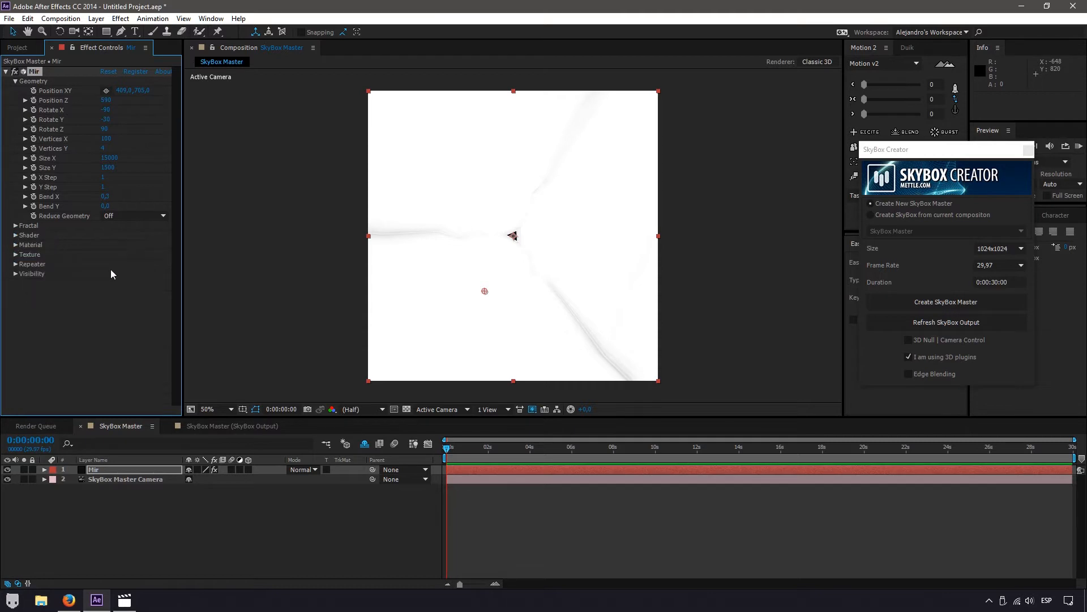
# Change the Mir material color to a saturated blue-violet, about 4E01FD
pyautogui.click(16, 244)
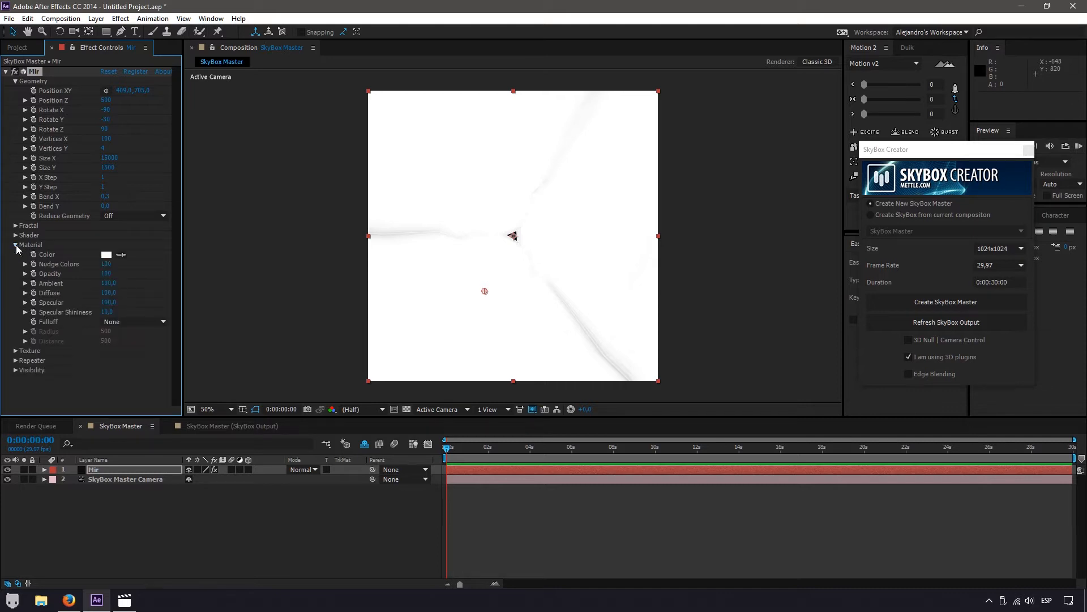
pyautogui.click(106, 254)
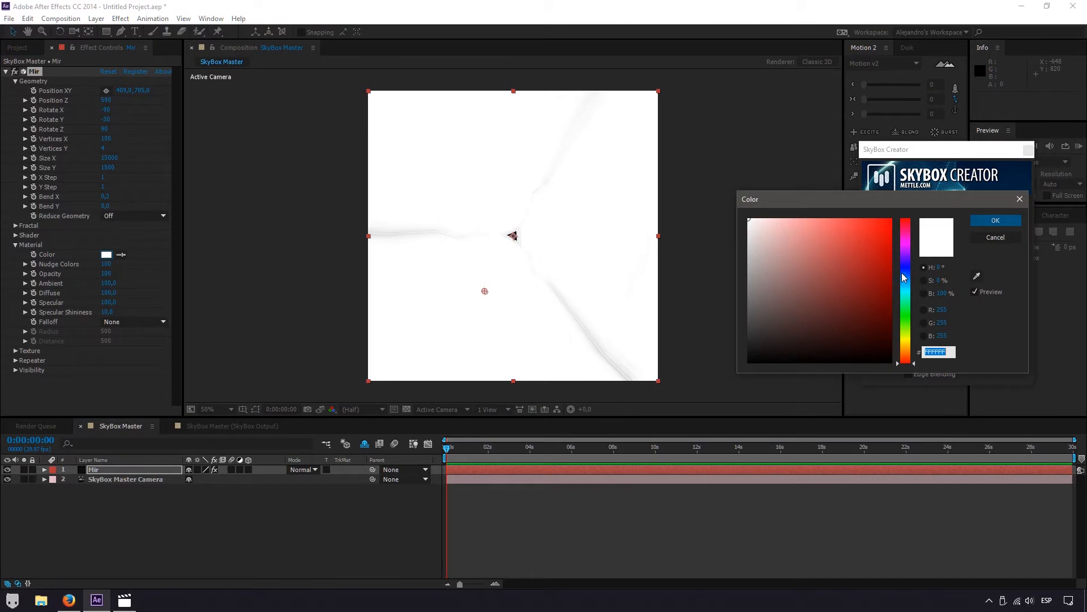
pyautogui.moveTo(906, 277); pyautogui.dragTo(907, 261)
pyautogui.moveTo(884, 224); pyautogui.dragTo(891, 219)
pyautogui.moveTo(899, 259); pyautogui.dragTo(899, 259)
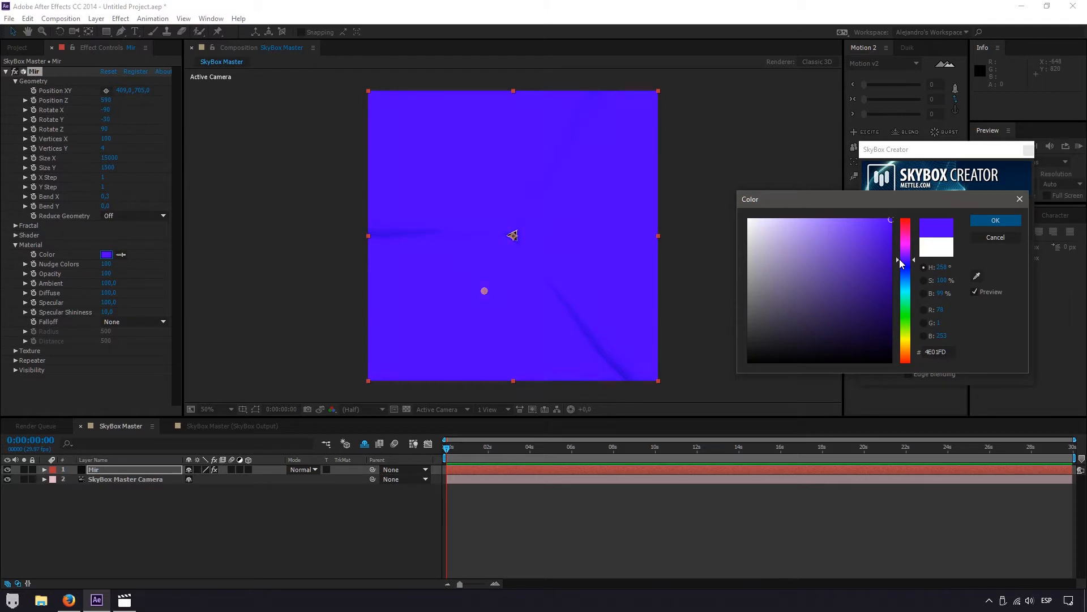
pyautogui.click(996, 220)
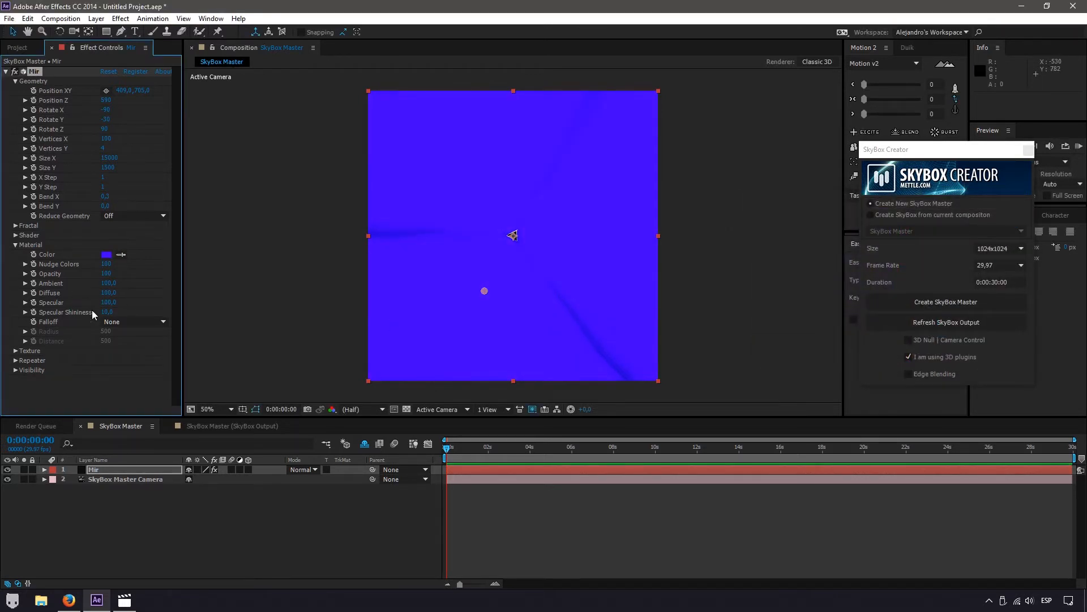
# Set the Mir effect's visibility Fog Start to 0 so fog fills the far end of the tunnel
pyautogui.click(15, 244)
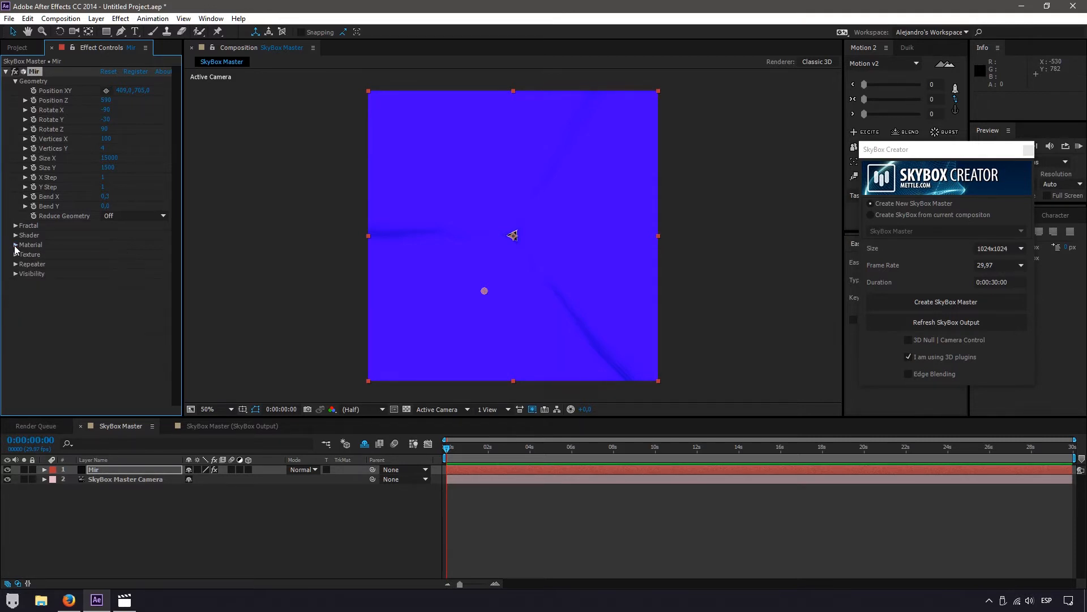
pyautogui.click(15, 255)
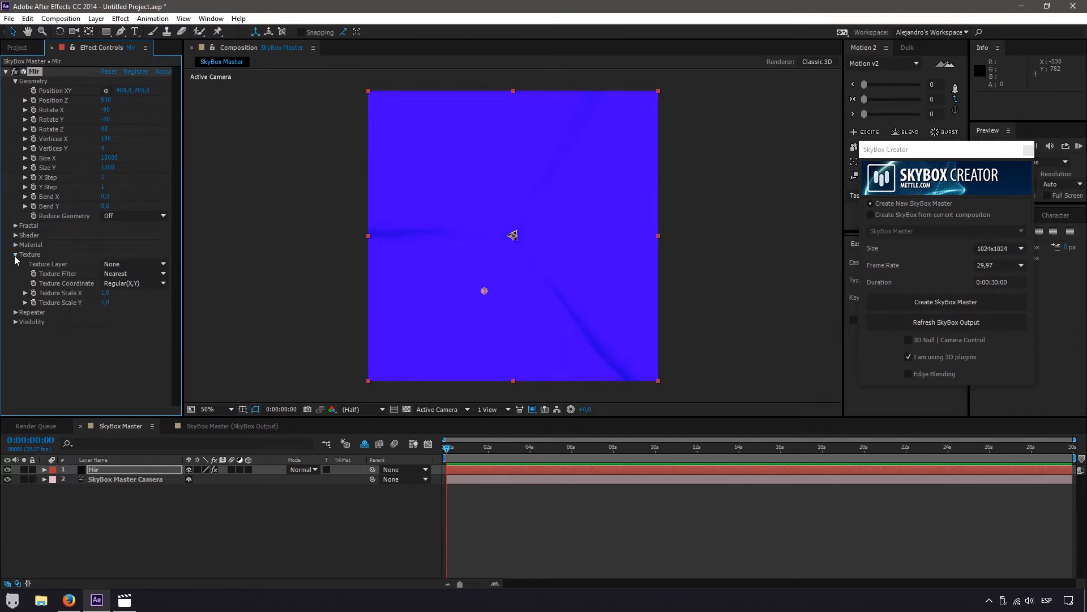
pyautogui.click(15, 255)
pyautogui.click(15, 264)
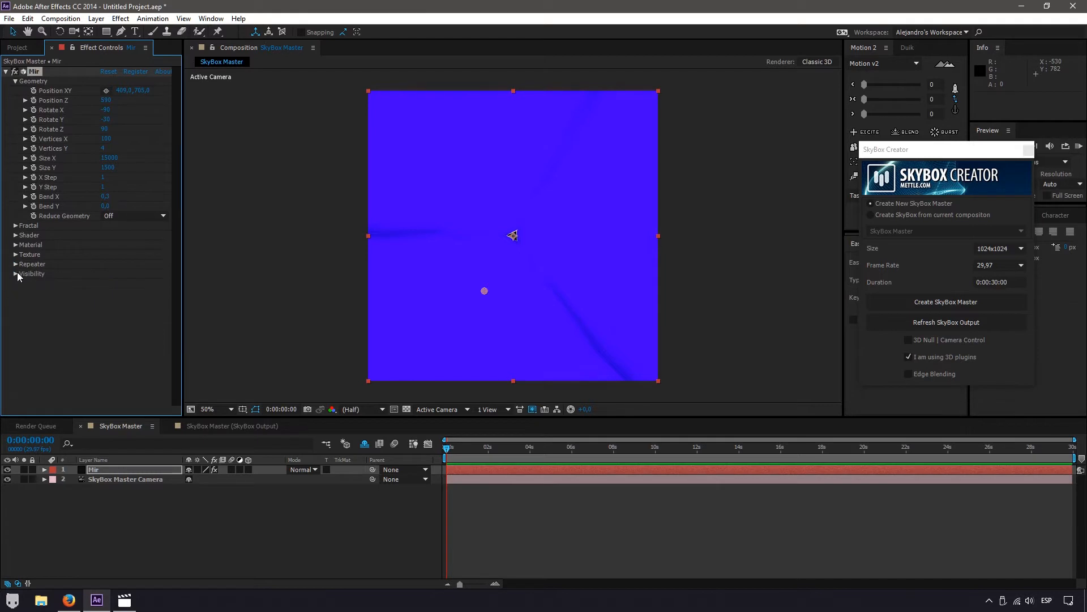
pyautogui.click(15, 274)
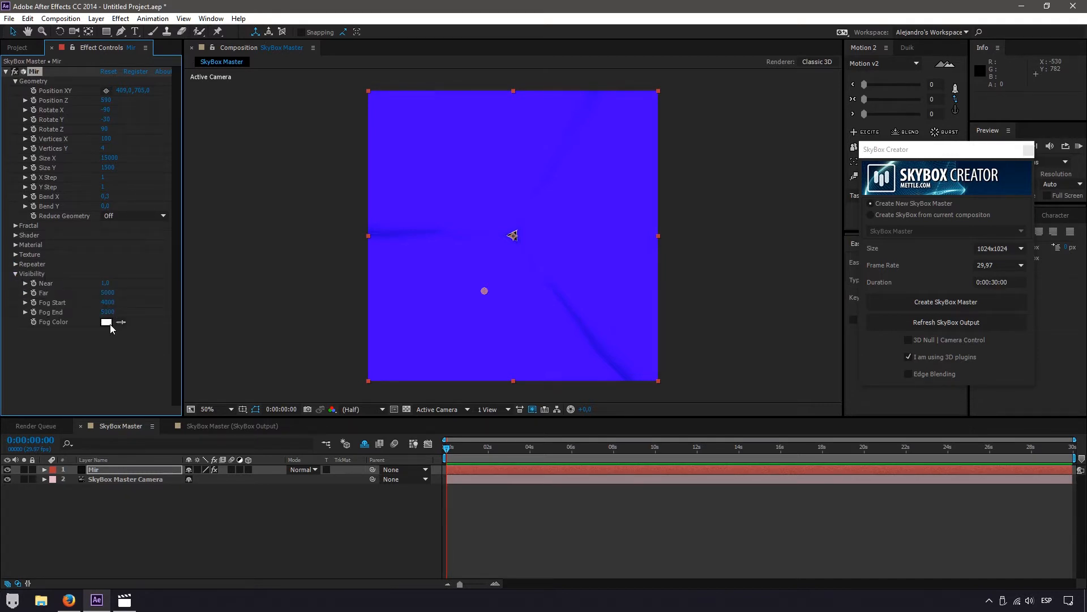
pyautogui.press('.')
pyautogui.press('.')
pyautogui.press('.')
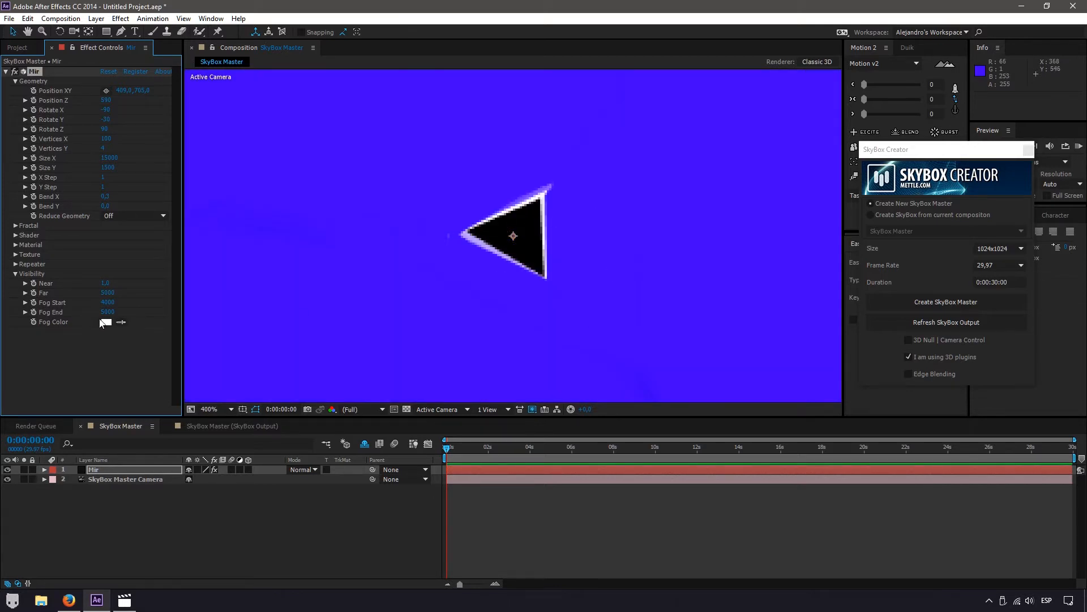
pyautogui.press(',')
pyautogui.press(',')
pyautogui.press(',')
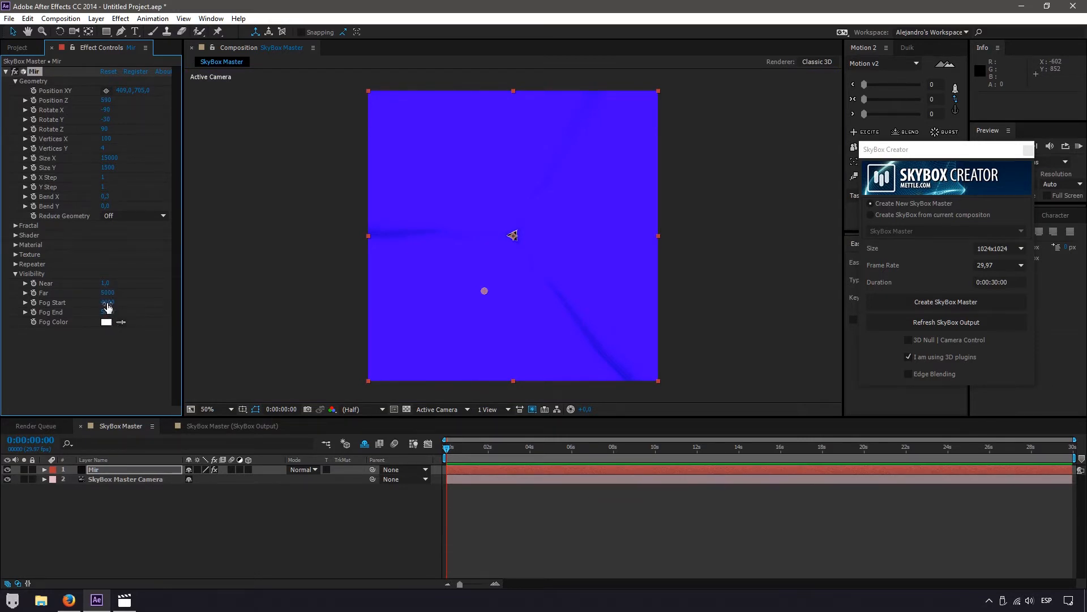
pyautogui.moveTo(107, 306); pyautogui.dragTo(75, 310)
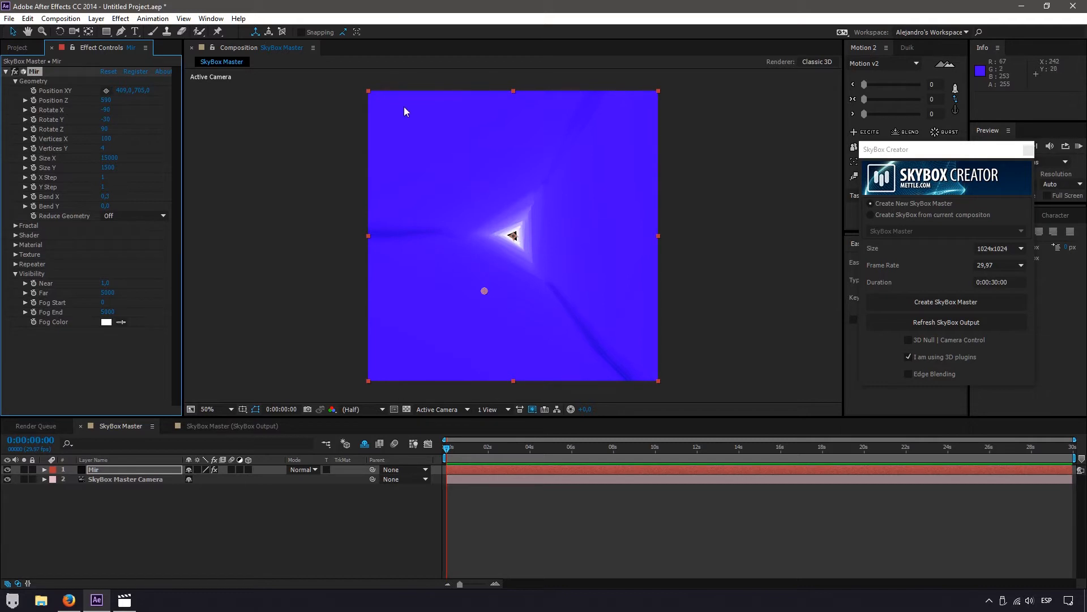
pyautogui.press('.')
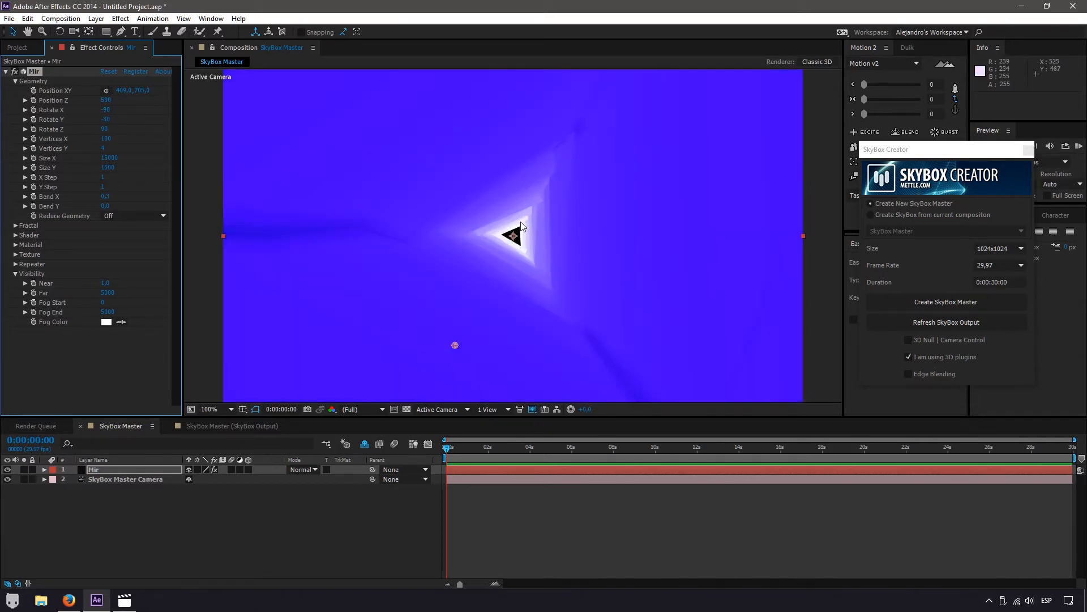
pyautogui.press(',')
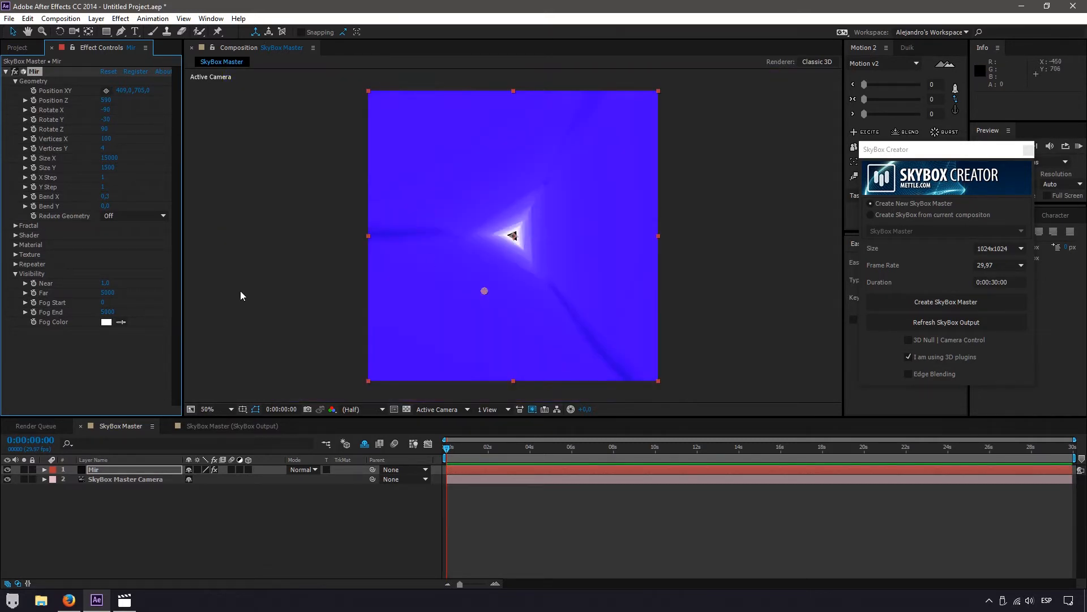
# Change the Mir fog color to a saturated light blue, 00AEFF
pyautogui.click(107, 322)
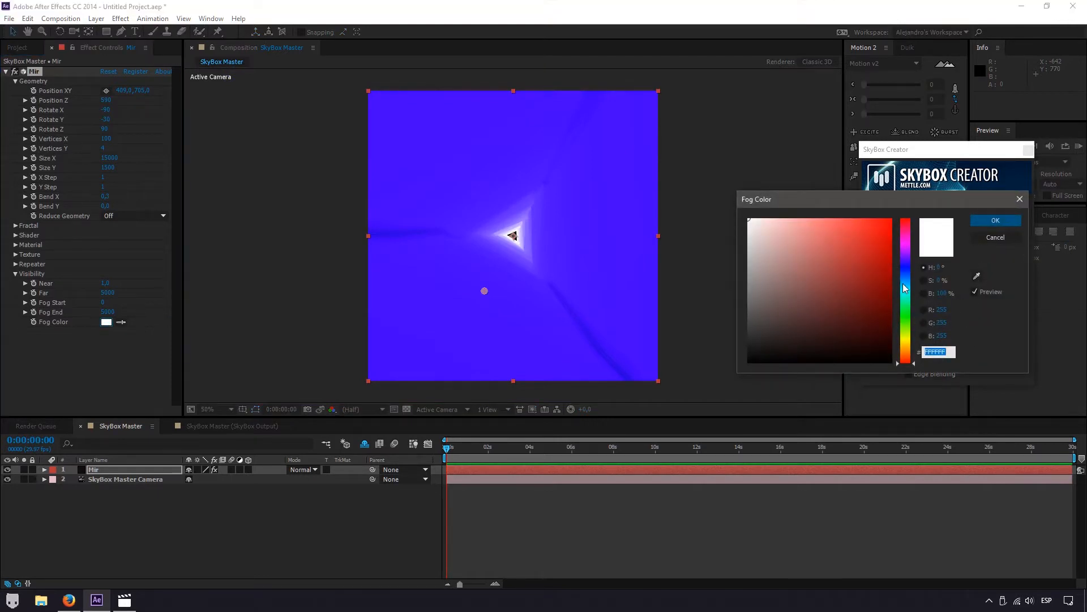
pyautogui.click(903, 286)
pyautogui.moveTo(862, 266); pyautogui.dragTo(895, 211)
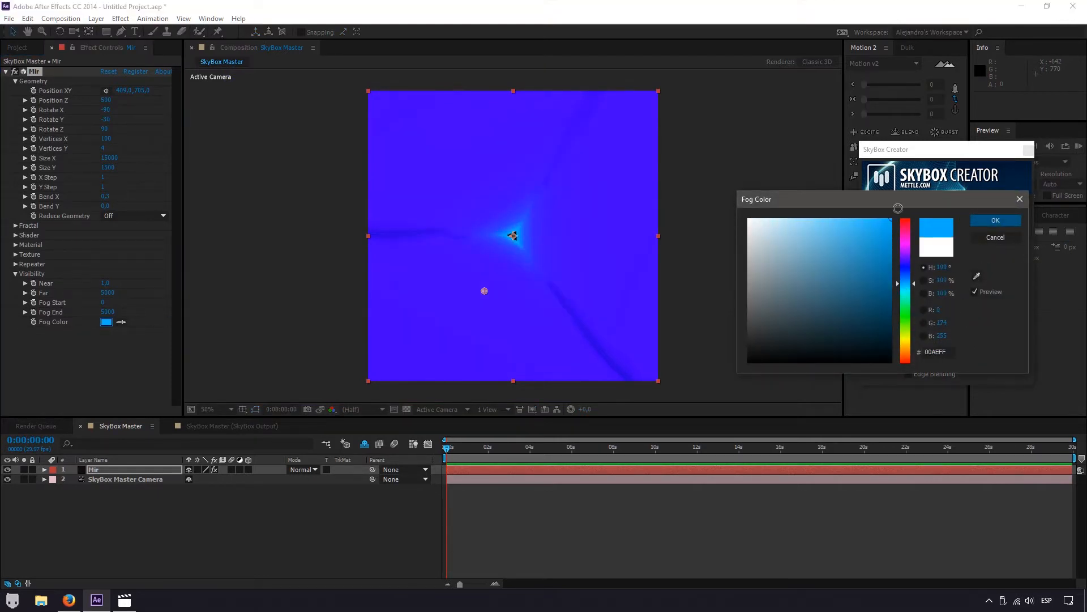
pyautogui.click(994, 222)
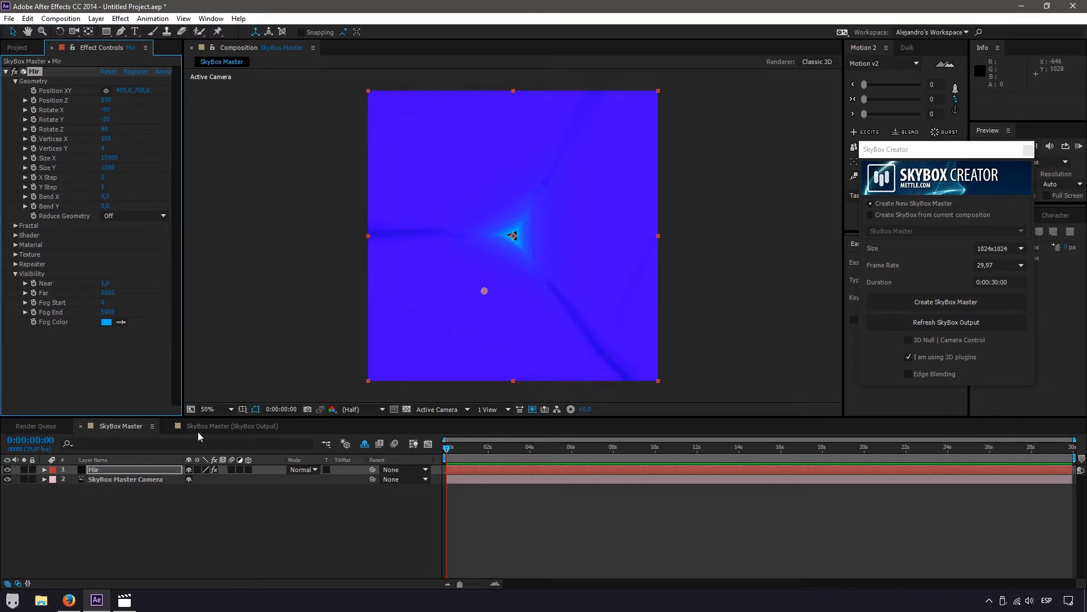
# Add a 1024 x 1024 solid colored with the blue sampled from the tunnel's fog and place it beneath all other layers
pyautogui.scroll(2, 513, 241)
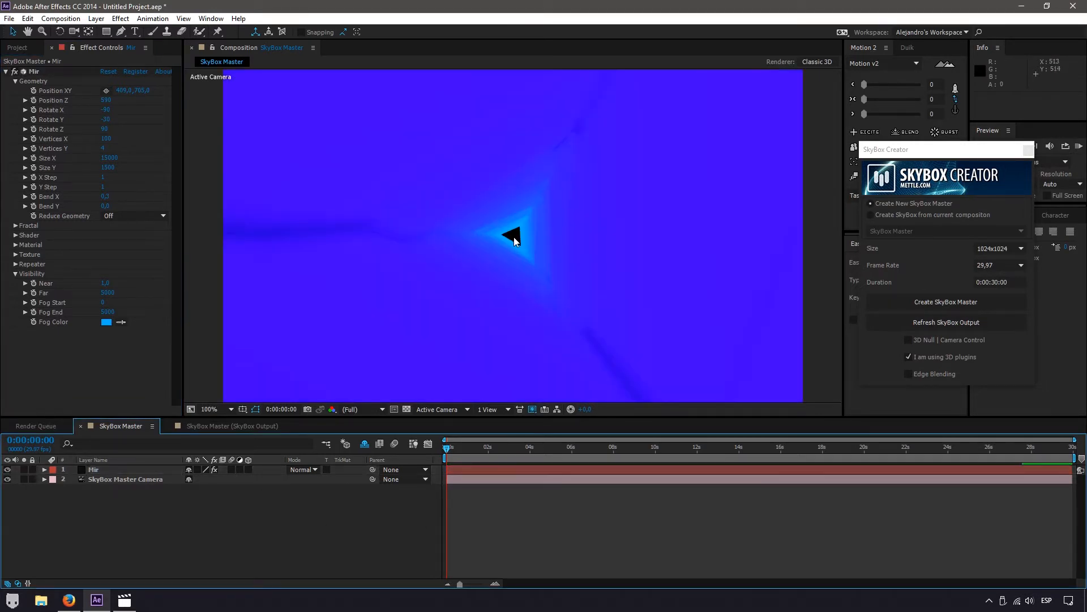
pyautogui.click(96, 18)
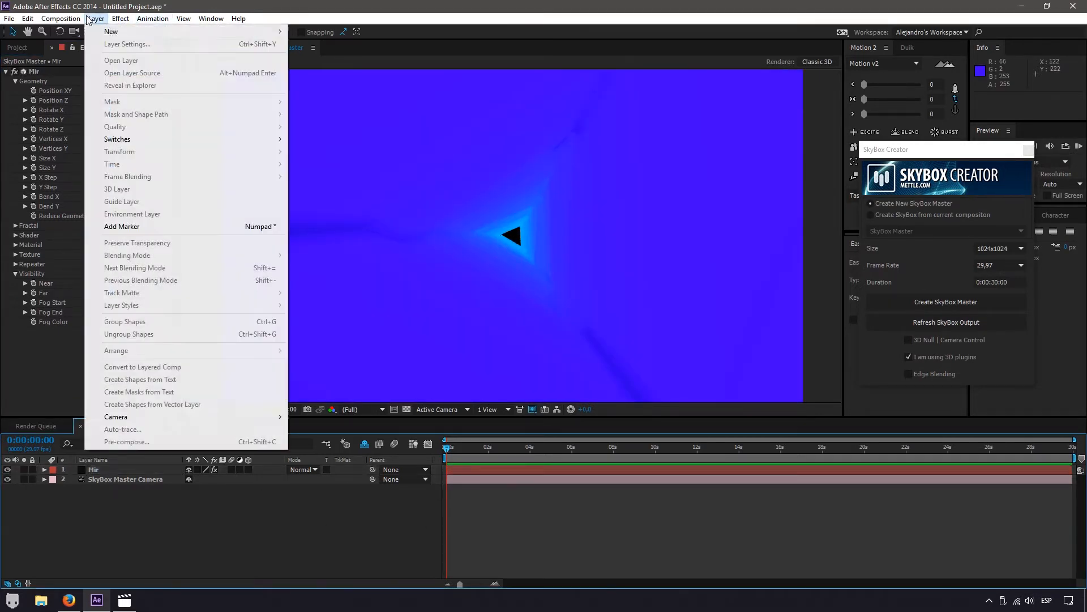
pyautogui.moveTo(110, 32)
pyautogui.click(324, 43)
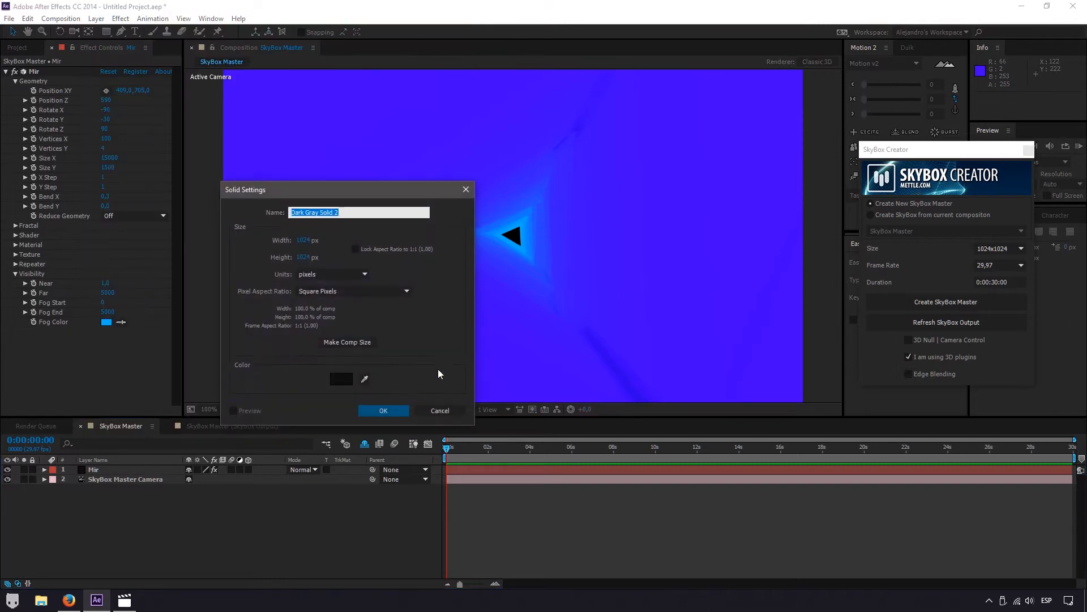
pyautogui.click(364, 379)
pyautogui.click(529, 249)
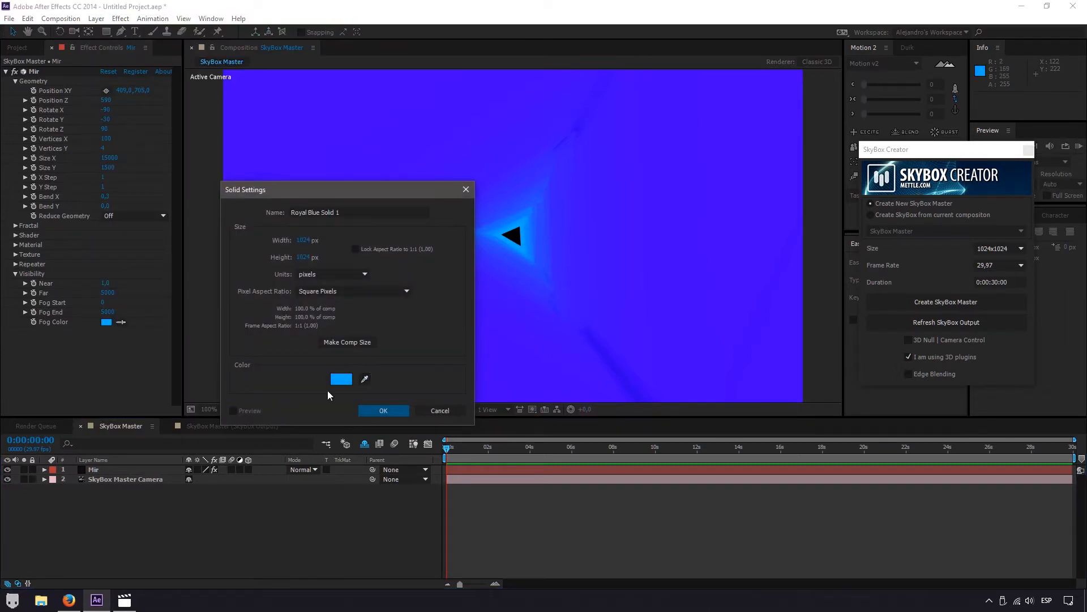
pyautogui.click(384, 410)
pyautogui.moveTo(108, 480); pyautogui.dragTo(112, 506)
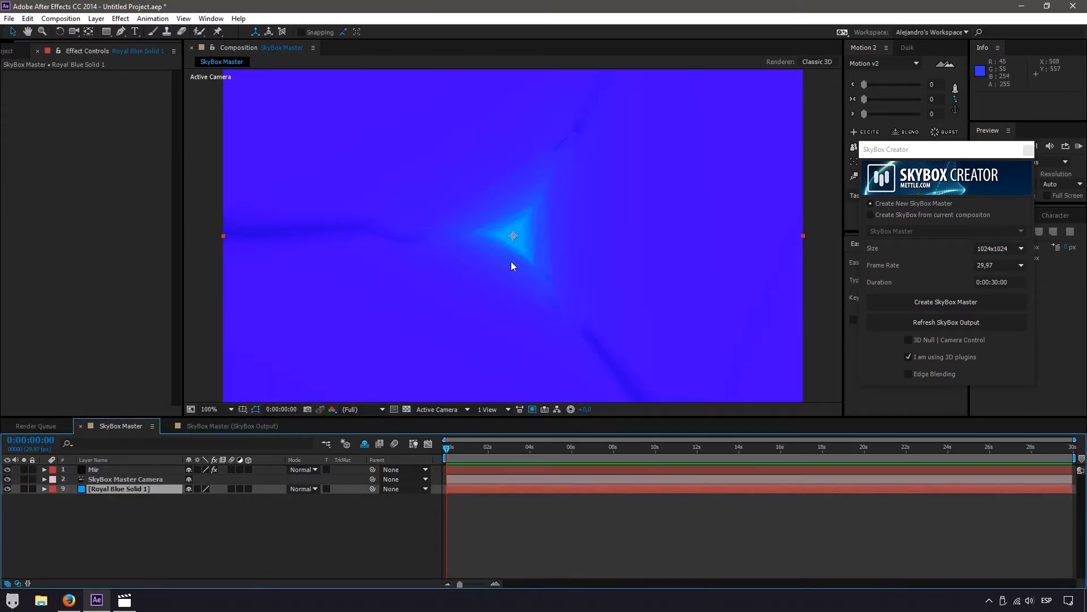
pyautogui.scroll(-2, 512, 244)
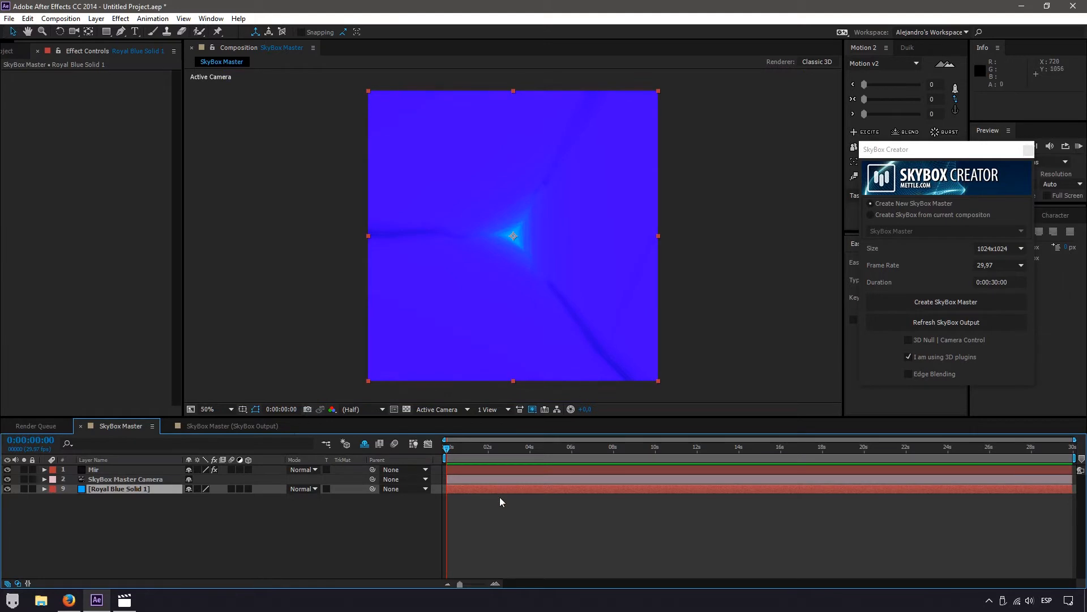
pyautogui.click(498, 509)
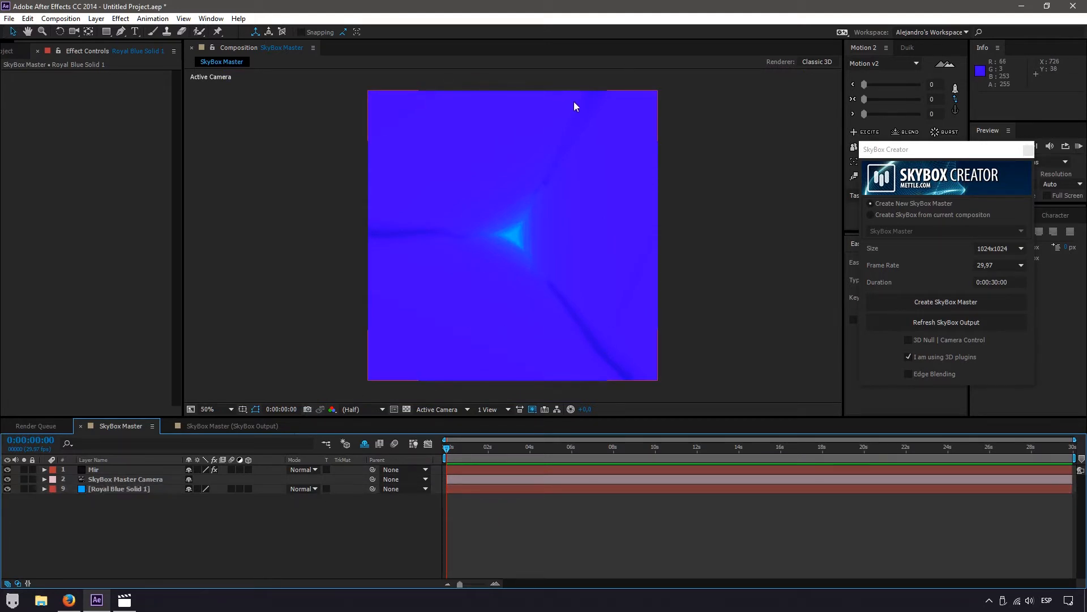
# Switch to Películas y TV, examine the tunnel in the 360-degree reference video at 0:00:05, and return to After Effects
pyautogui.click(124, 600)
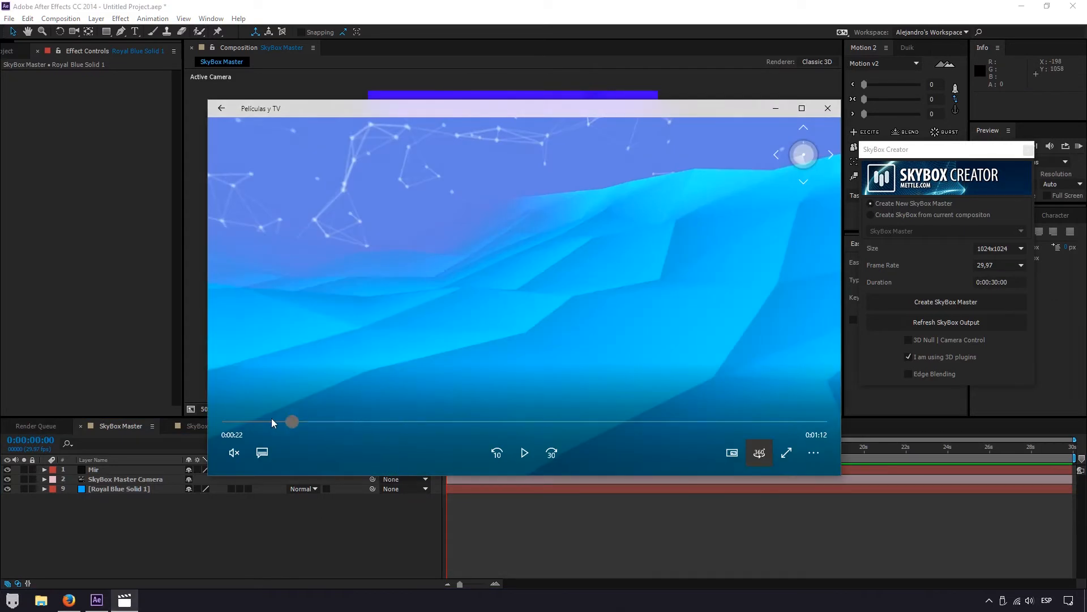
pyautogui.moveTo(272, 422); pyautogui.dragTo(241, 424)
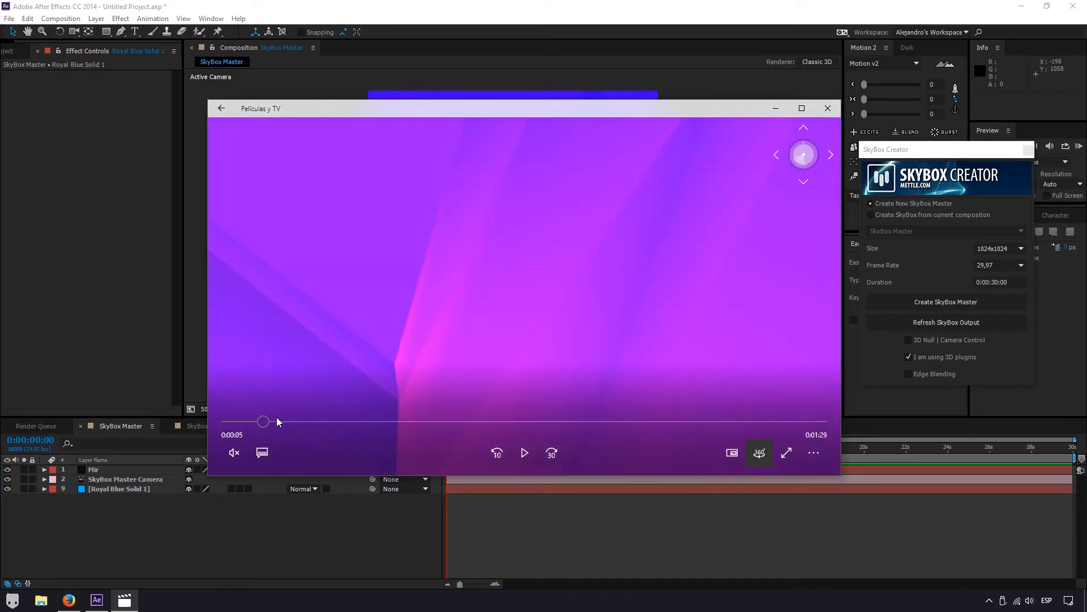
pyautogui.moveTo(572, 277); pyautogui.dragTo(523, 361)
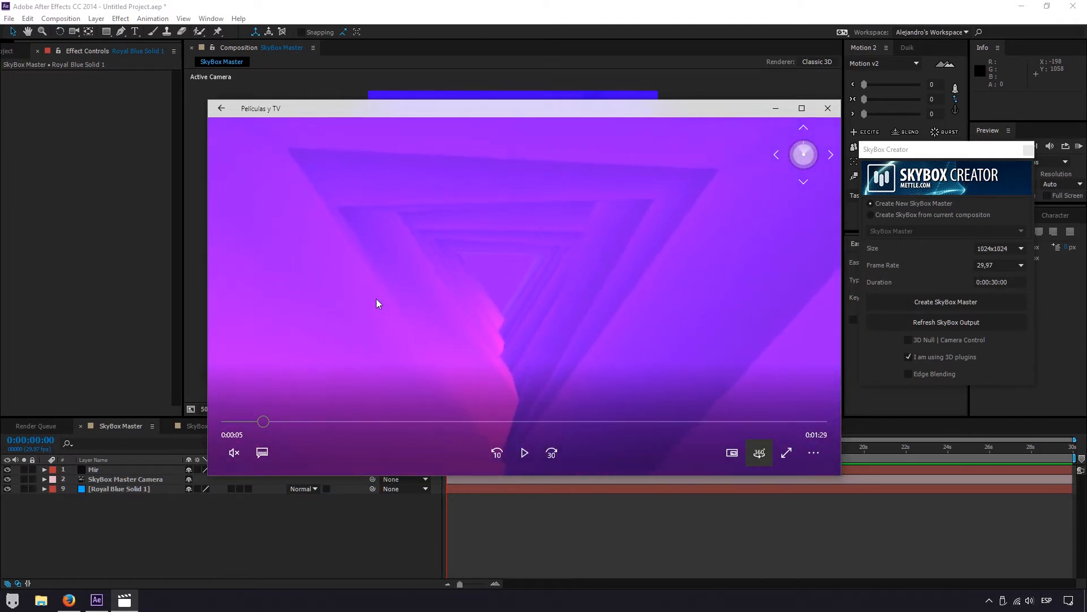
pyautogui.moveTo(376, 299); pyautogui.dragTo(361, 269)
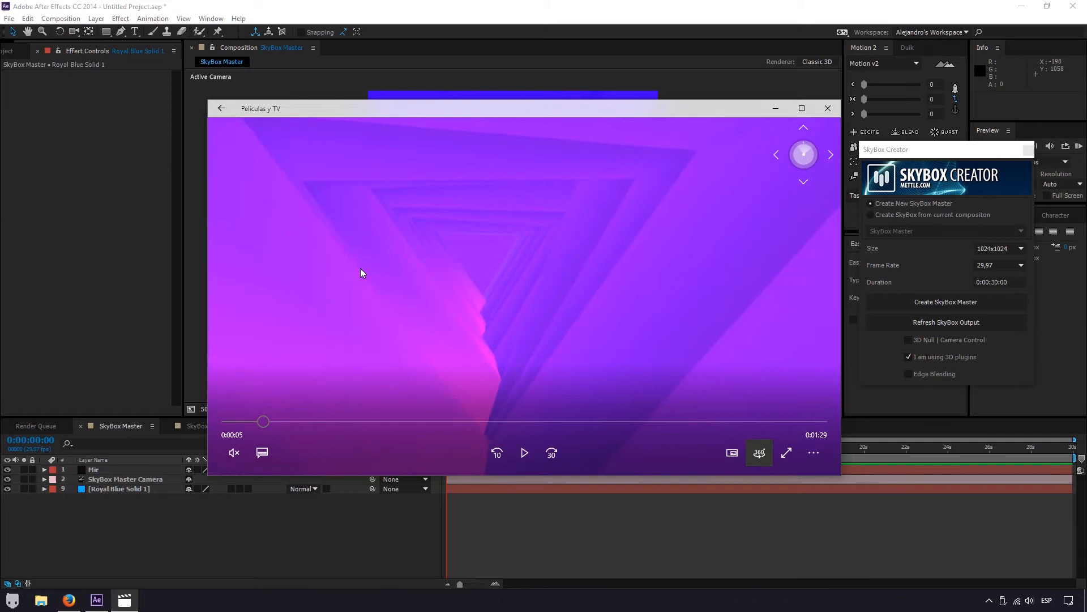
pyautogui.click(558, 531)
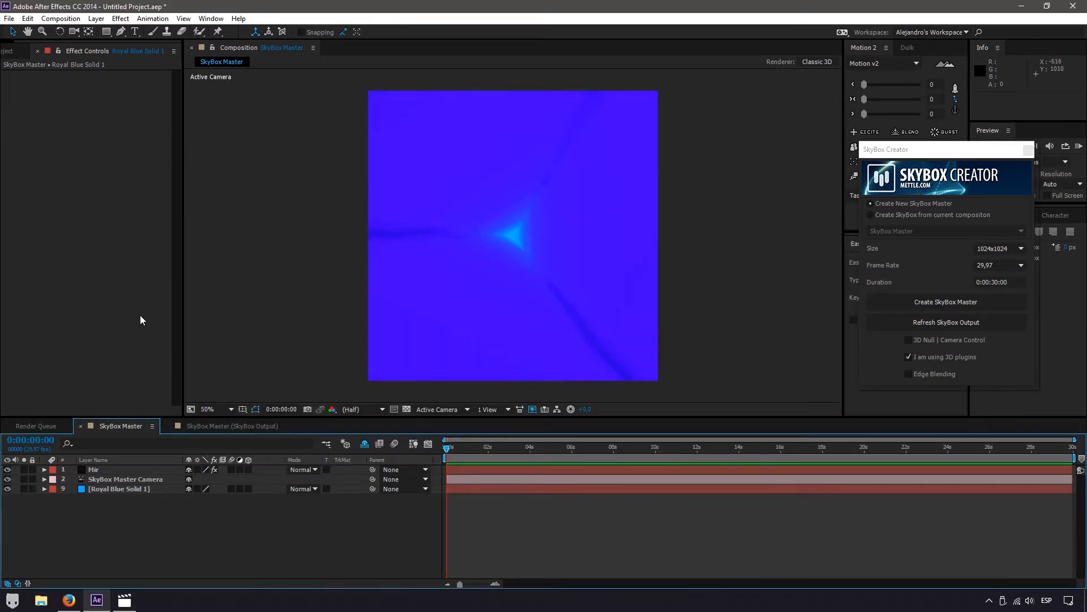
# Add a white Ambient light to the SkyBox Master composition with an intensity of 100%
pyautogui.click(99, 20)
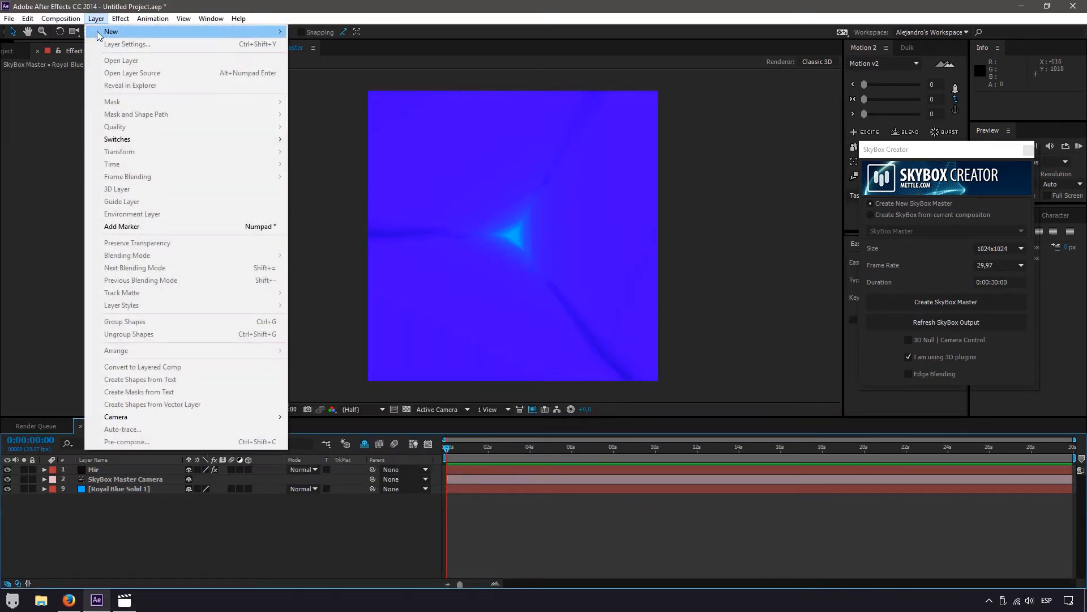
pyautogui.moveTo(109, 36)
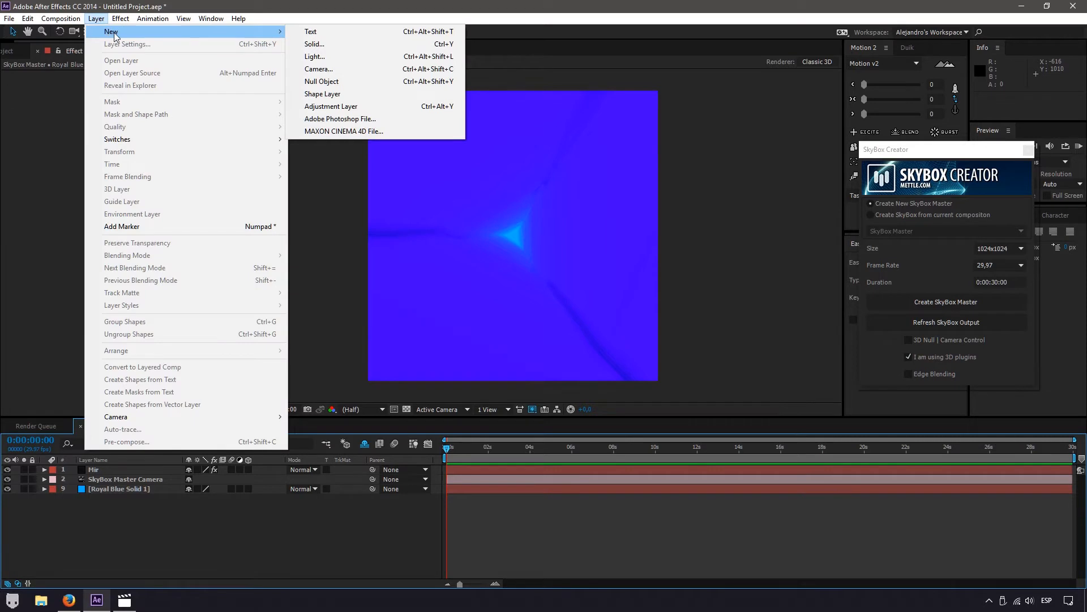
pyautogui.click(314, 56)
pyautogui.click(911, 273)
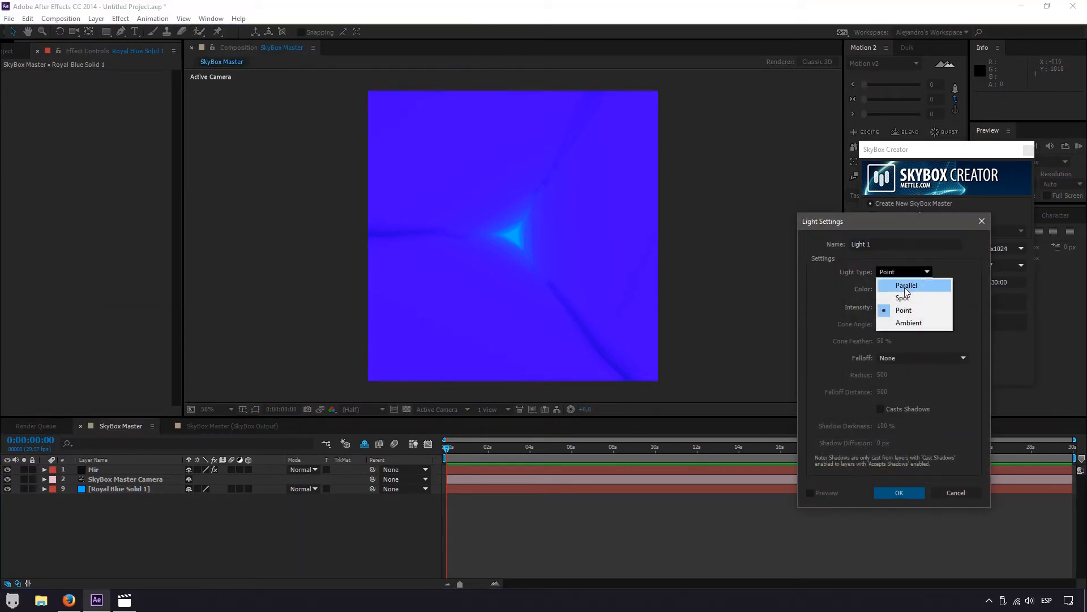
pyautogui.click(904, 323)
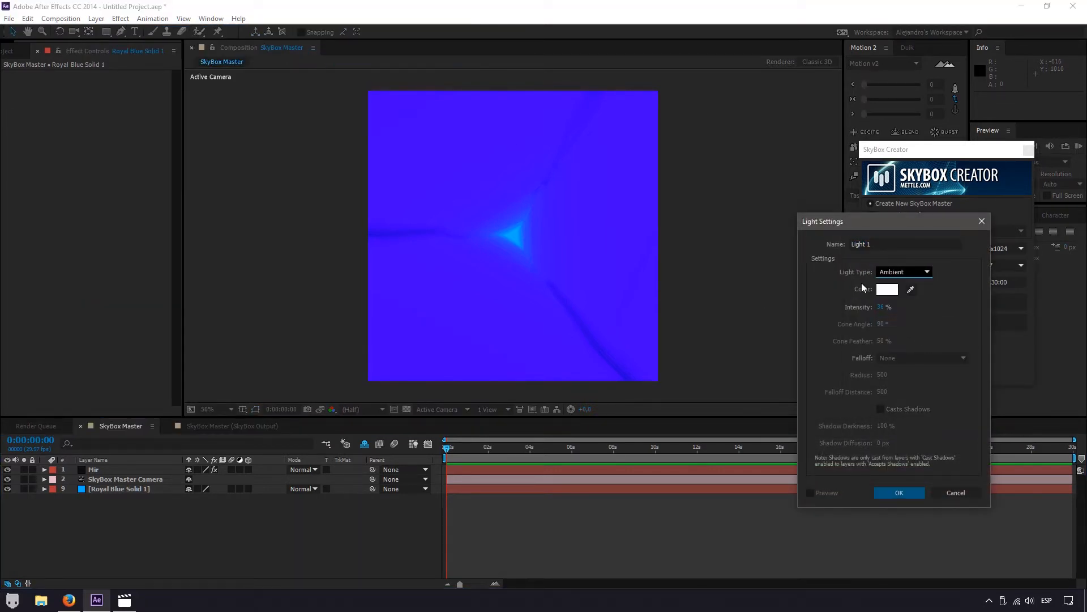
pyautogui.click(879, 308)
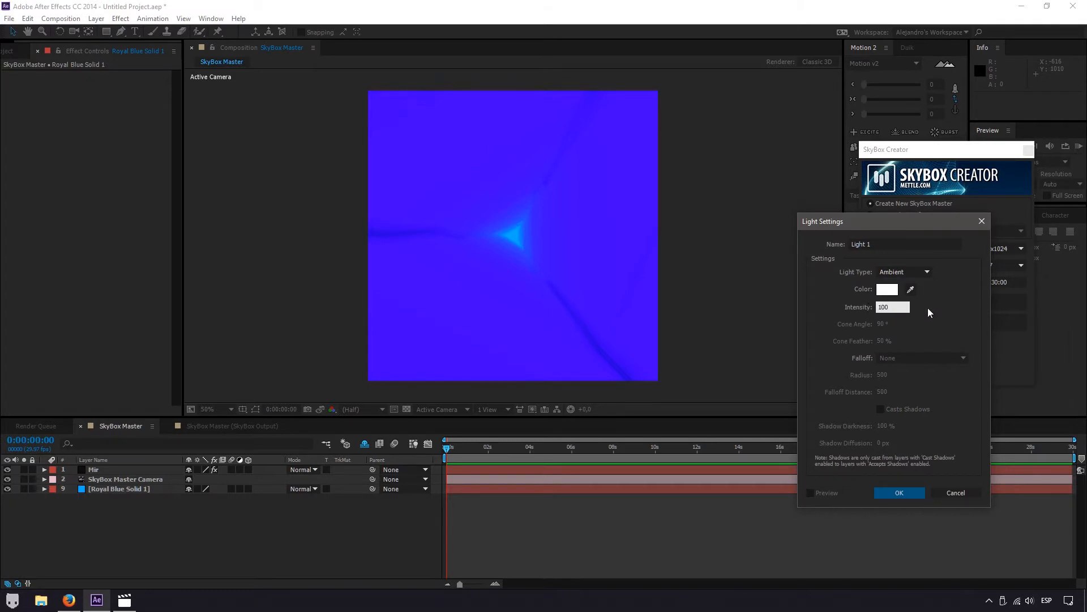
pyautogui.write('100')
pyautogui.press('Return')
pyautogui.click(899, 491)
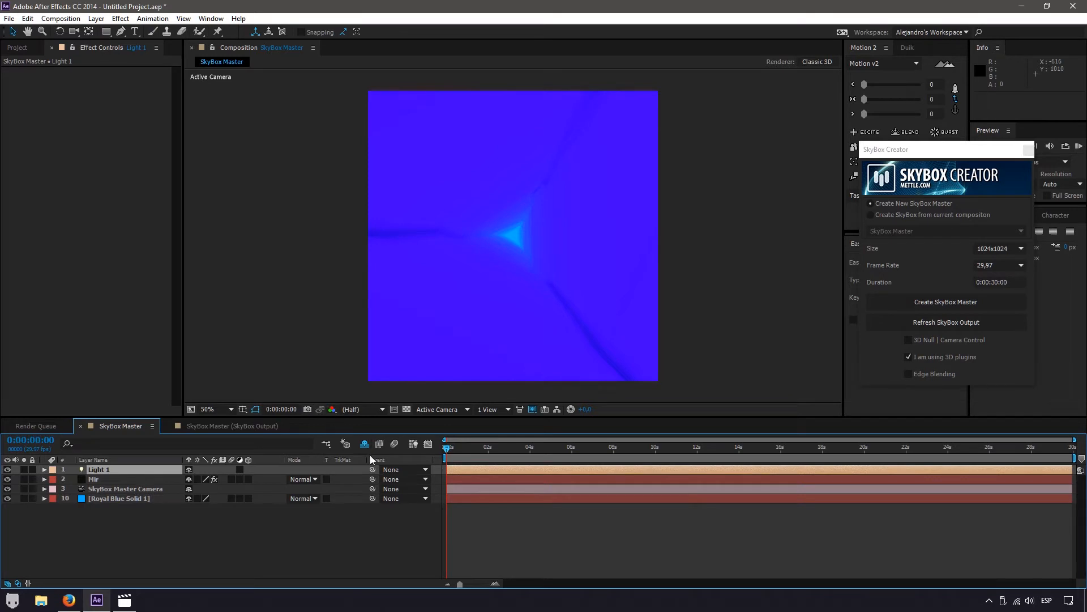
# Add a white Point light to the SkyBox Master composition with an intensity of 15%
pyautogui.click(93, 19)
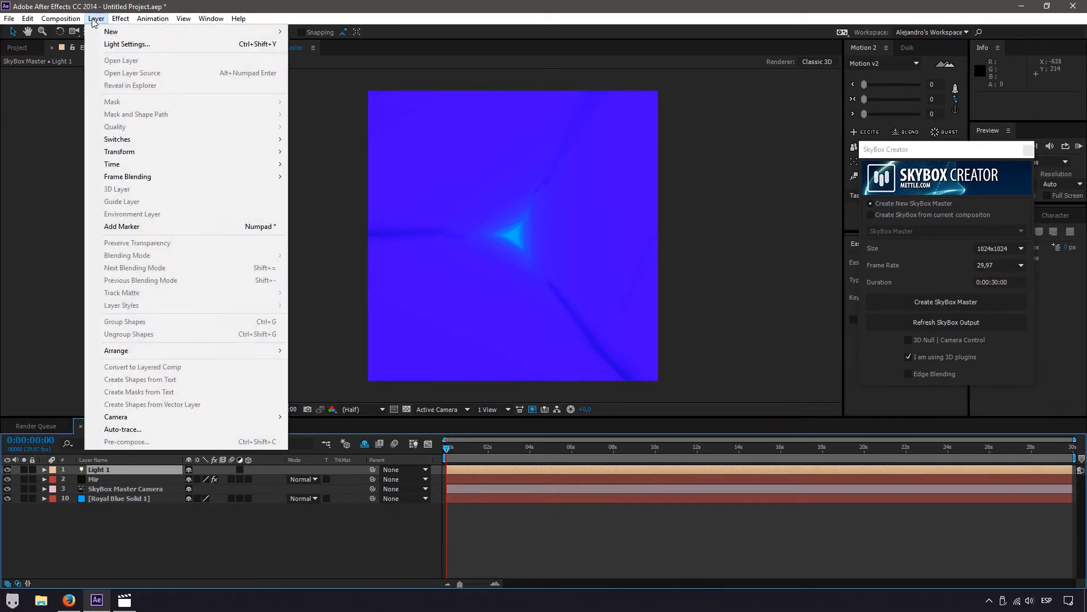
pyautogui.moveTo(137, 33)
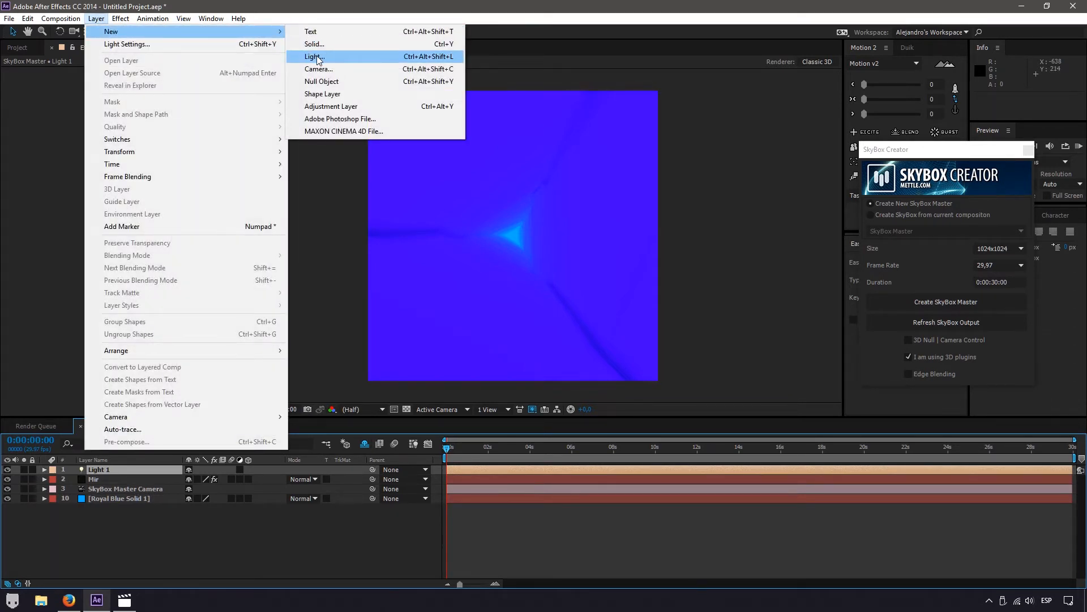
pyautogui.click(313, 56)
pyautogui.click(901, 272)
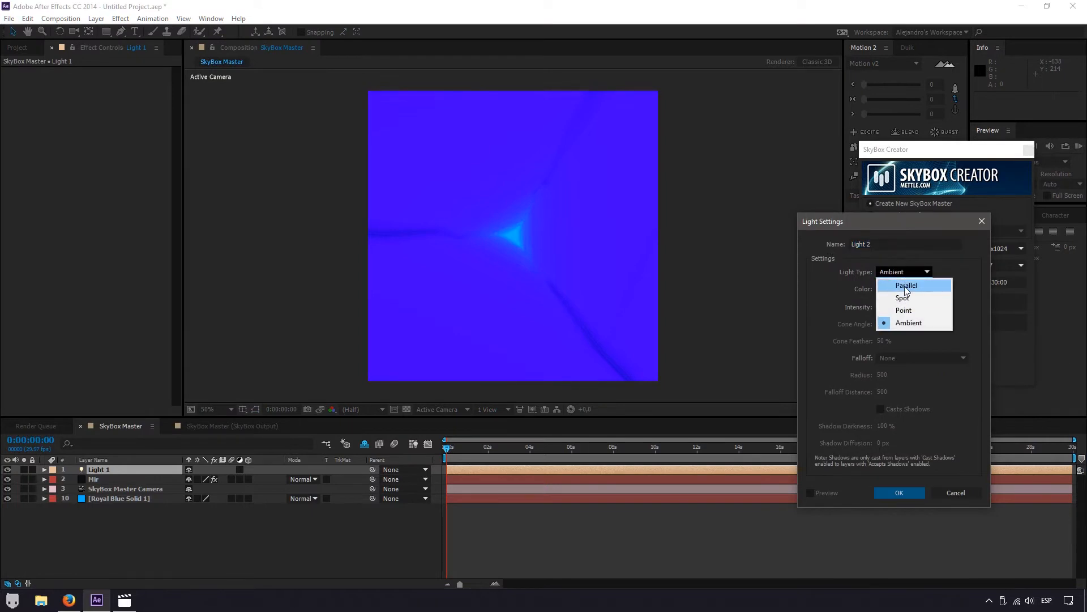
pyautogui.click(904, 310)
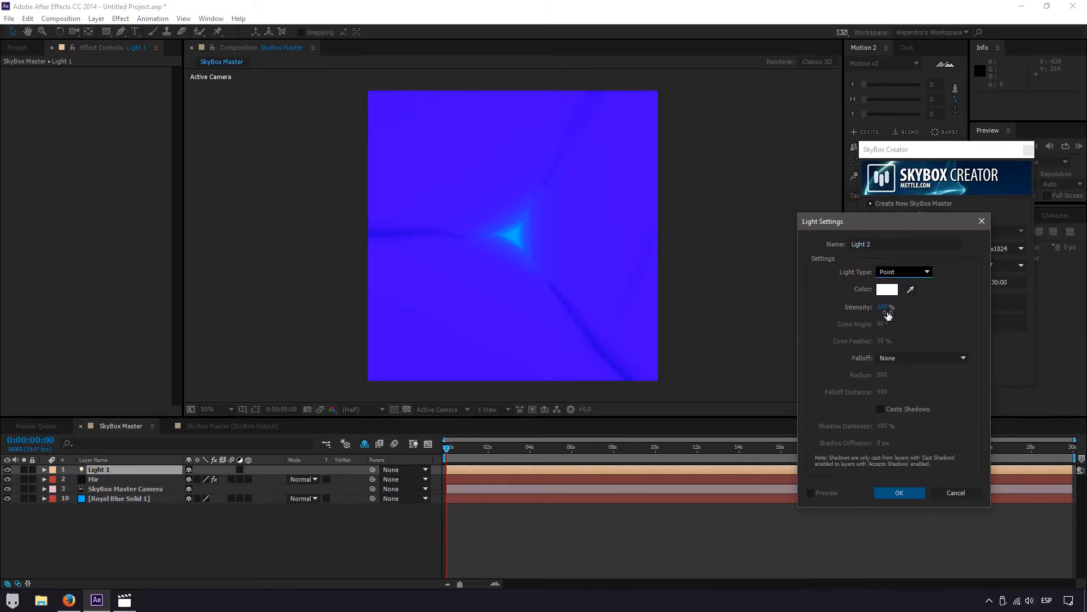
pyautogui.click(886, 311)
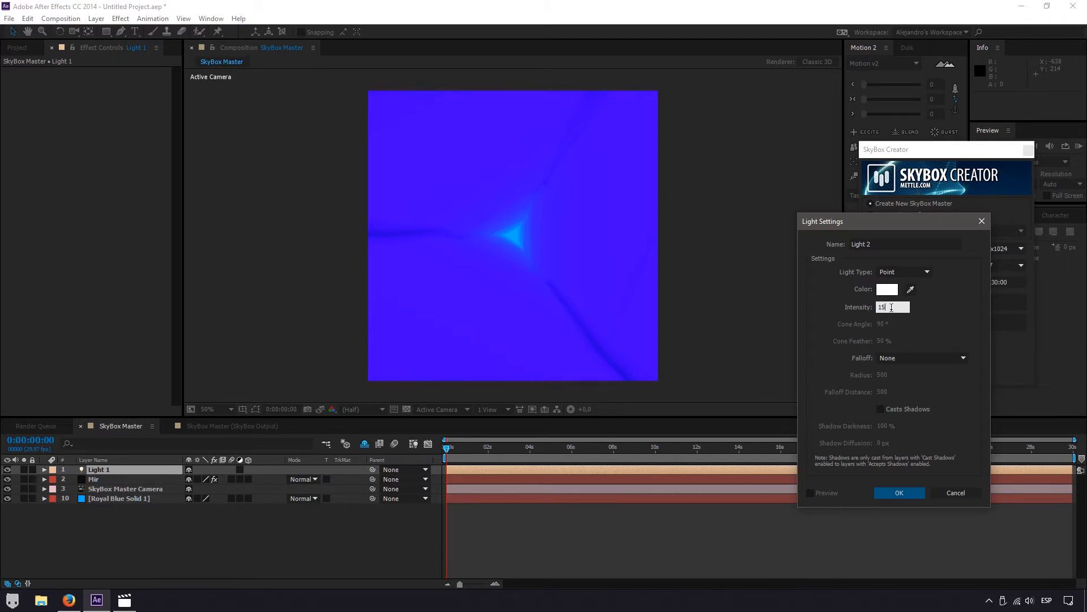
pyautogui.click(900, 493)
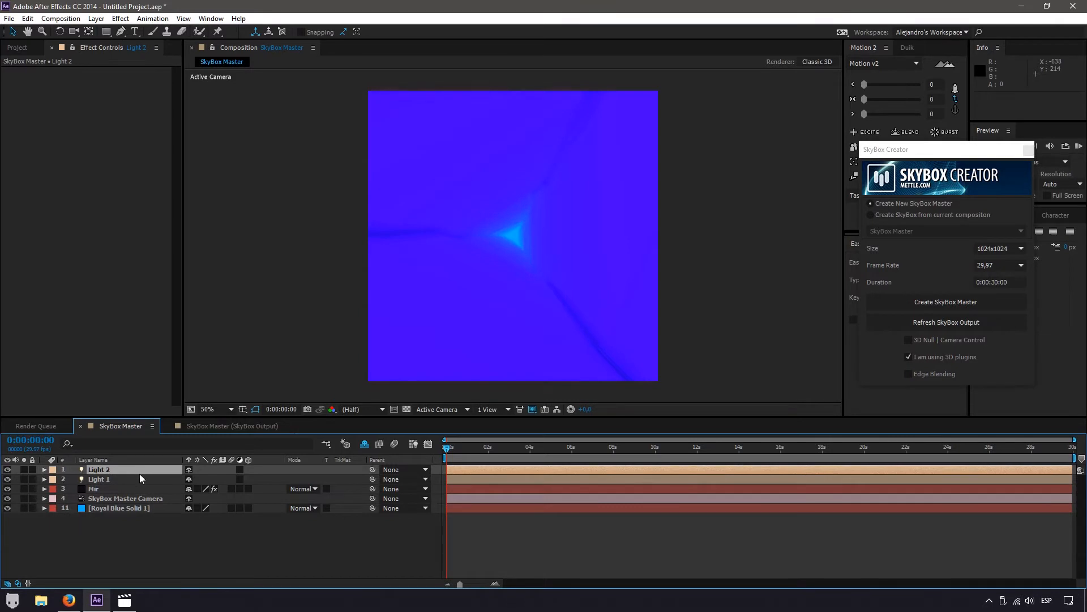
# Reveal the new point light's position and move it deeper into the tunnel, to a Z value of about 748
pyautogui.press('p')
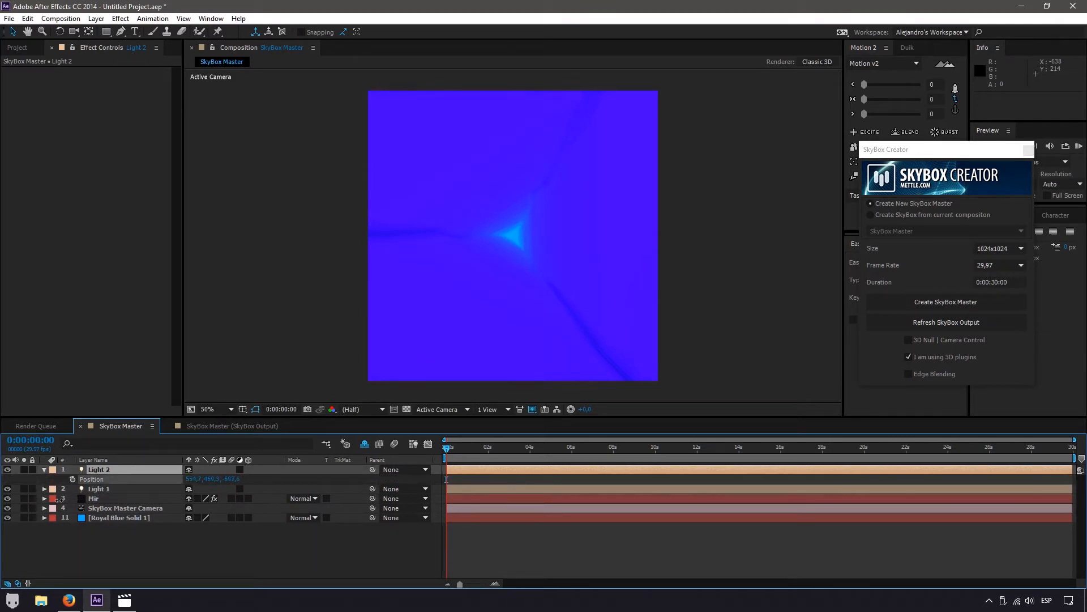
pyautogui.moveTo(43, 508); pyautogui.dragTo(289, 507)
pyautogui.moveTo(201, 508); pyautogui.dragTo(163, 514)
pyautogui.click(107, 478)
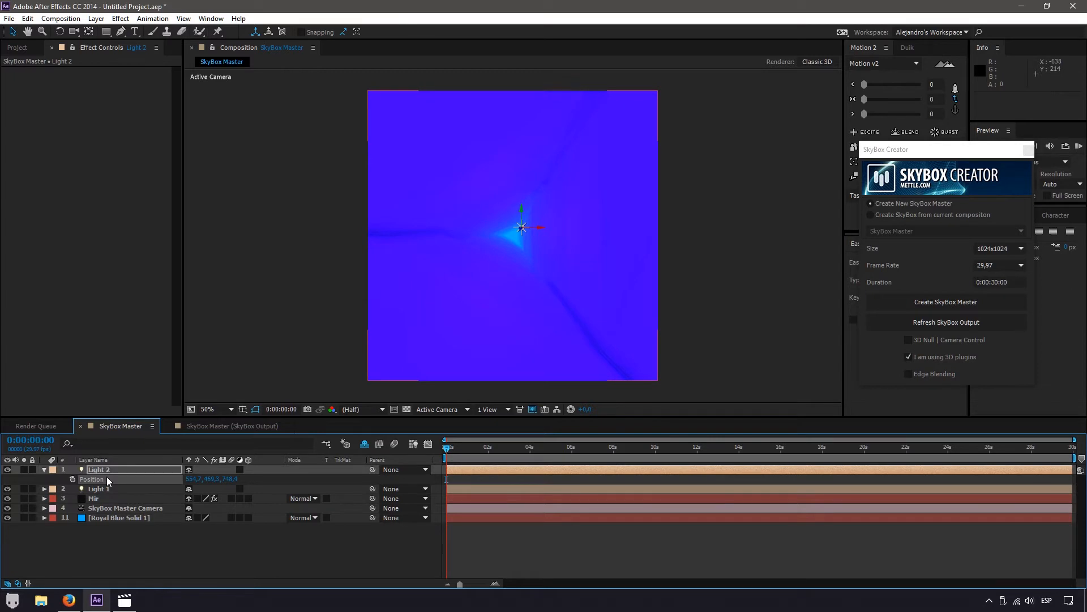
# Raise the intensity of Light 2 to about 50% in its light settings
pyautogui.hotkey('ctrl', 'shift', 'l')
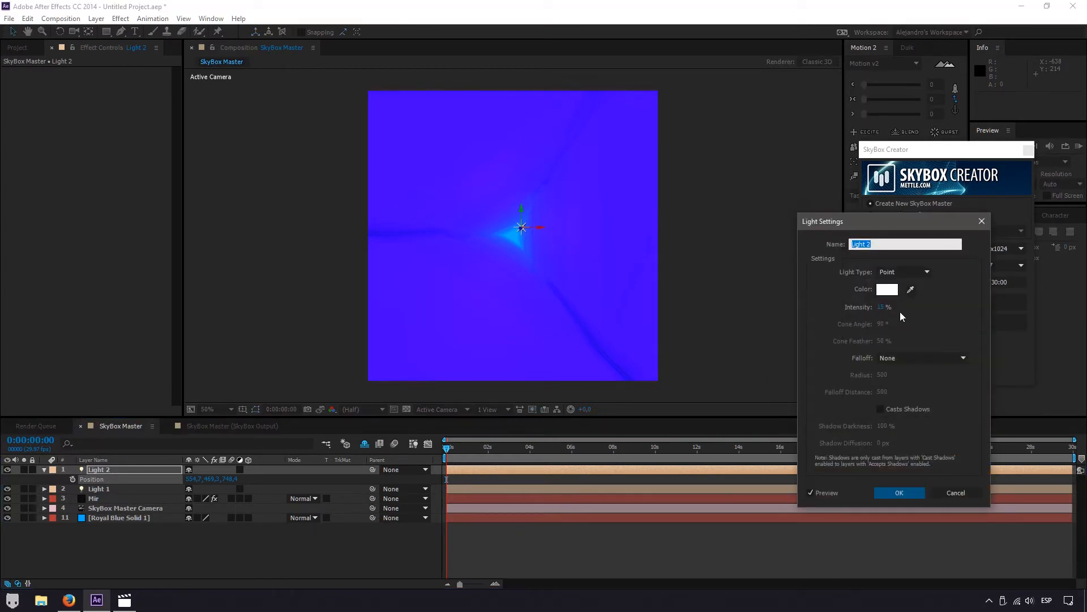
pyautogui.moveTo(880, 310); pyautogui.dragTo(905, 311)
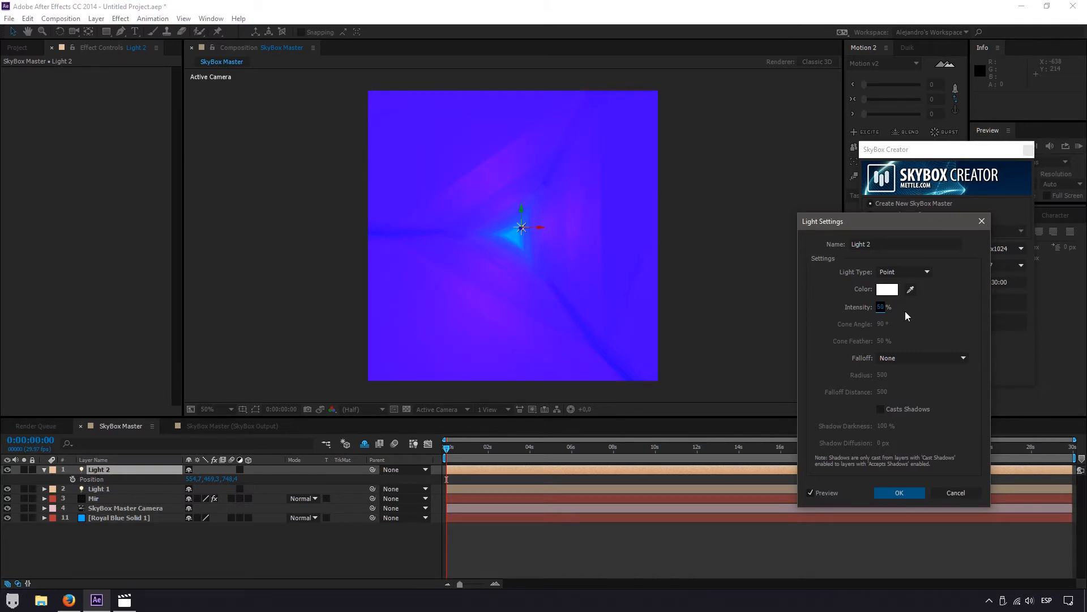
pyautogui.click(899, 491)
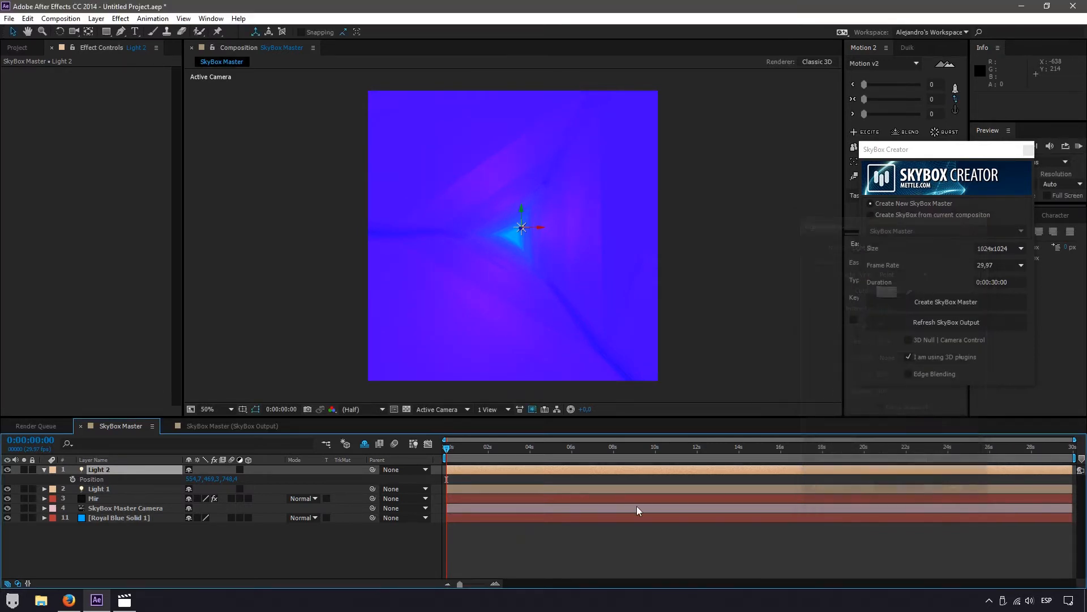
# Rename Light 2 as Point Light and Light 1 as Ambient Light
pyautogui.click(106, 469)
pyautogui.press('Return')
pyautogui.write('Pi')
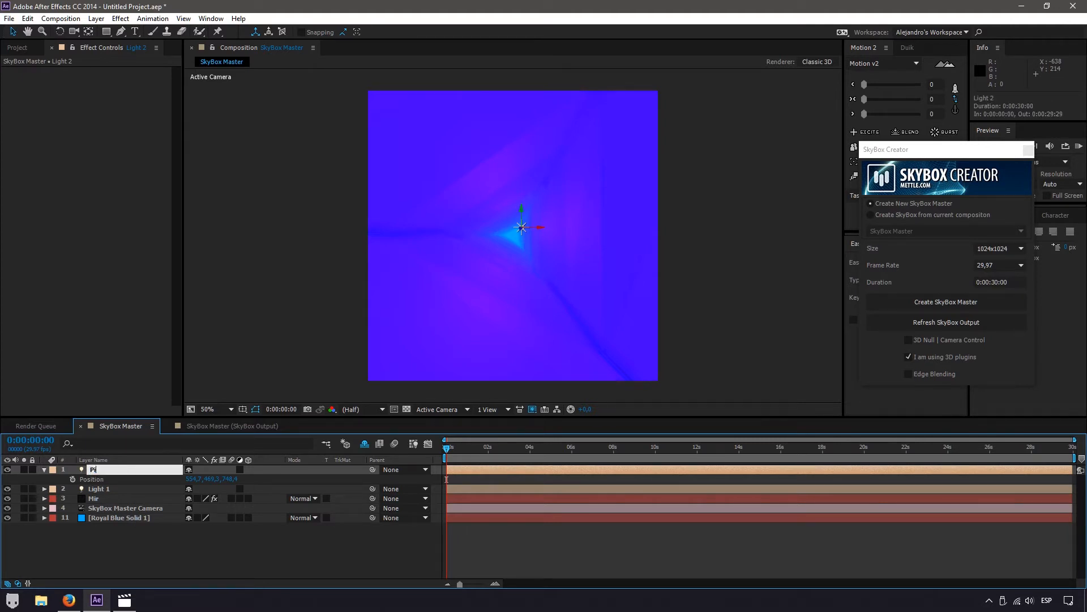
pyautogui.write('oint Light')
pyautogui.press('Return')
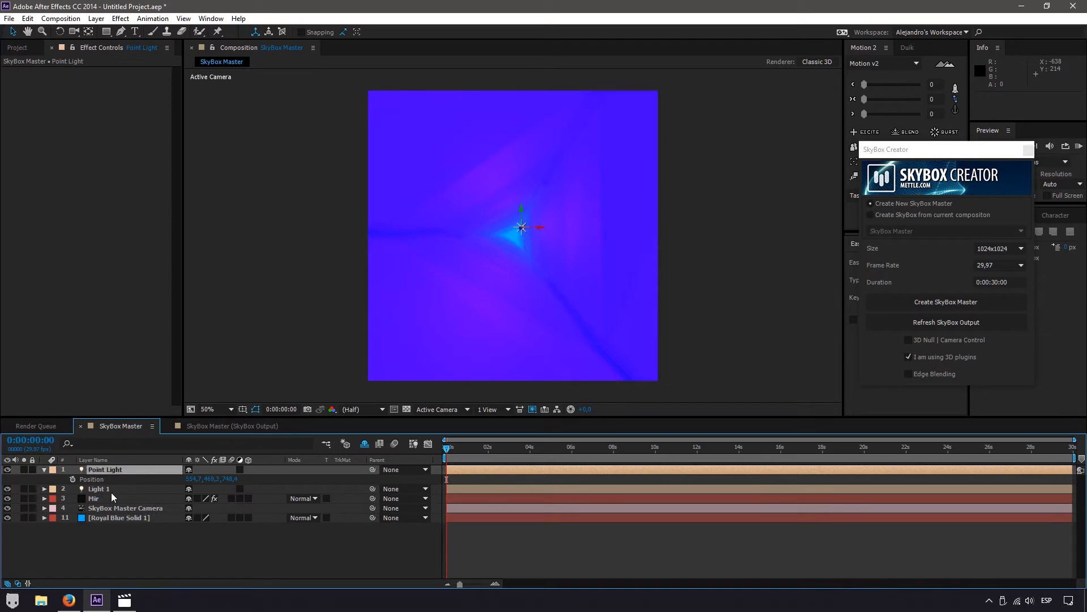
pyautogui.click(111, 491)
pyautogui.press('Return')
pyautogui.write('Ambien')
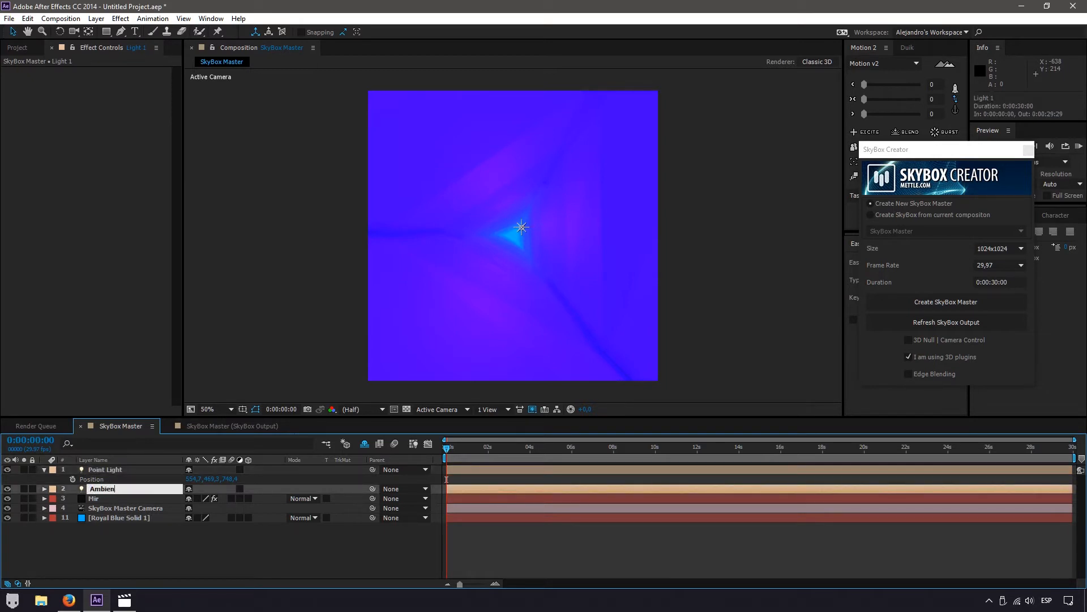
pyautogui.write('t Light')
pyautogui.press('Return')
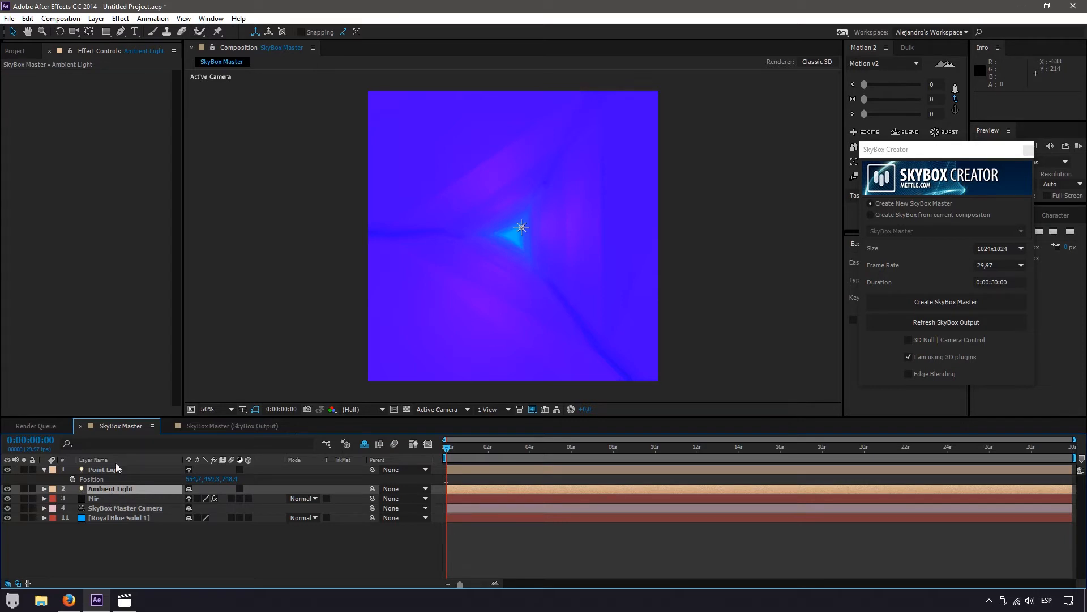
# Change the Mir layer's material color to a saturated azure blue, 0178FD
pyautogui.click(108, 515)
pyautogui.click(97, 500)
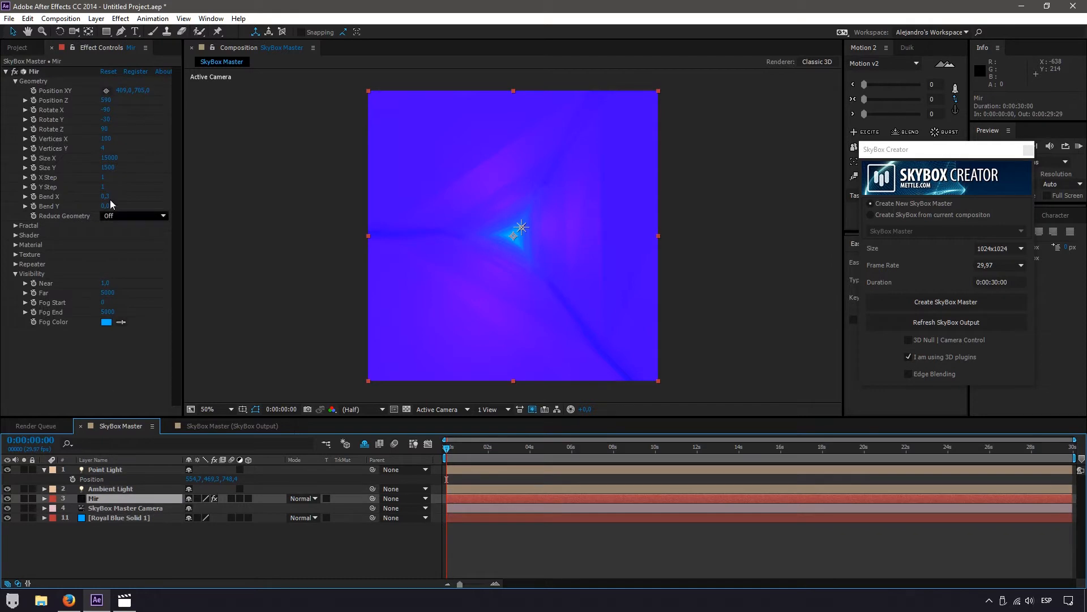
pyautogui.click(15, 245)
pyautogui.click(106, 255)
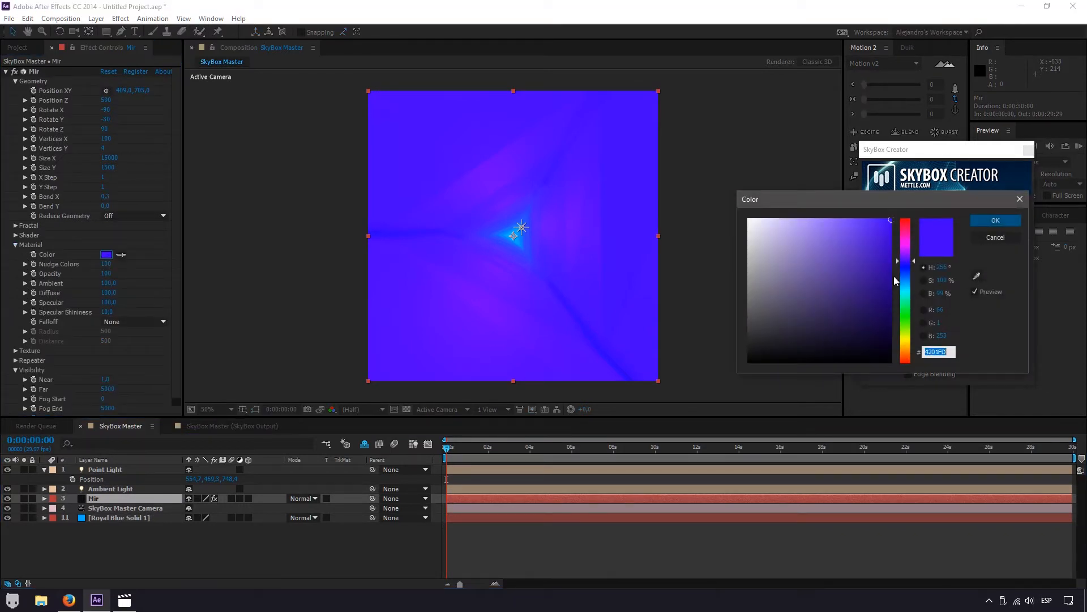
pyautogui.moveTo(906, 262); pyautogui.dragTo(904, 283)
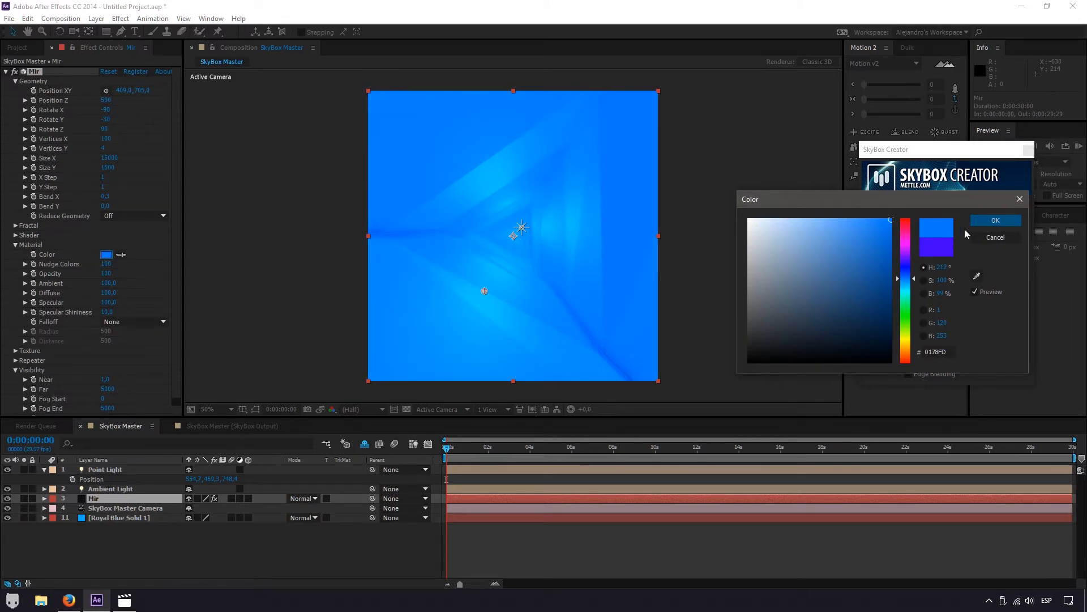
pyautogui.click(1016, 220)
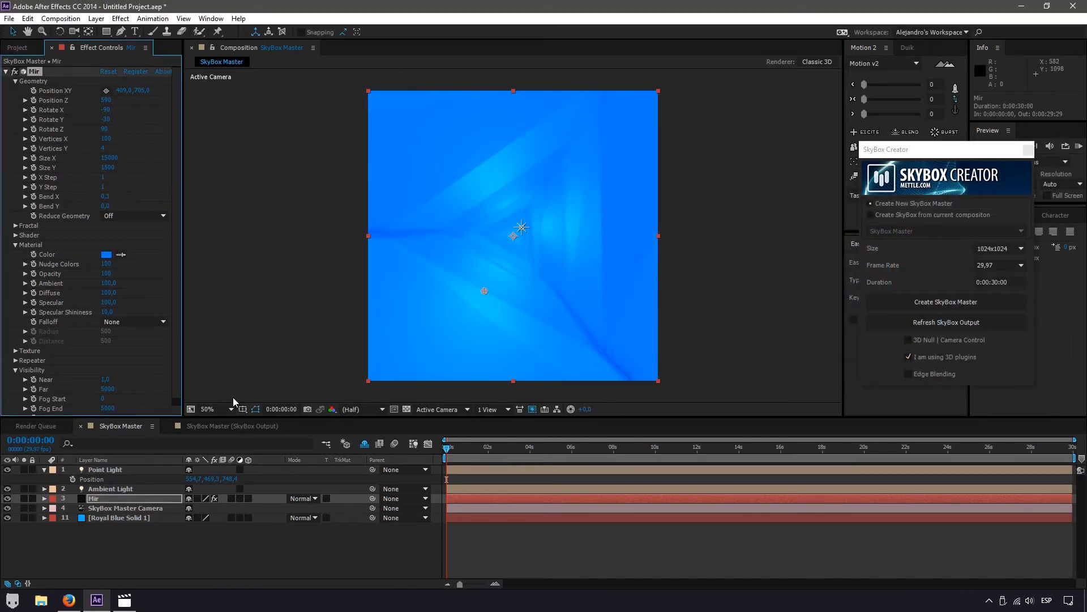
pyautogui.scroll(-1, 113, 356)
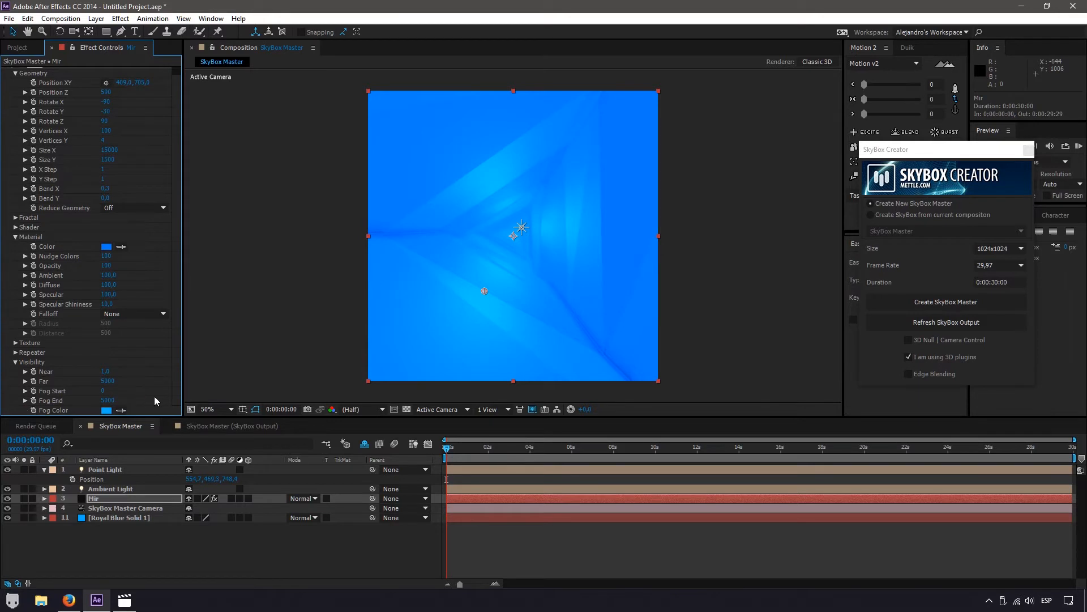
# Increase the Point Light's intensity to about 70%
pyautogui.click(108, 470)
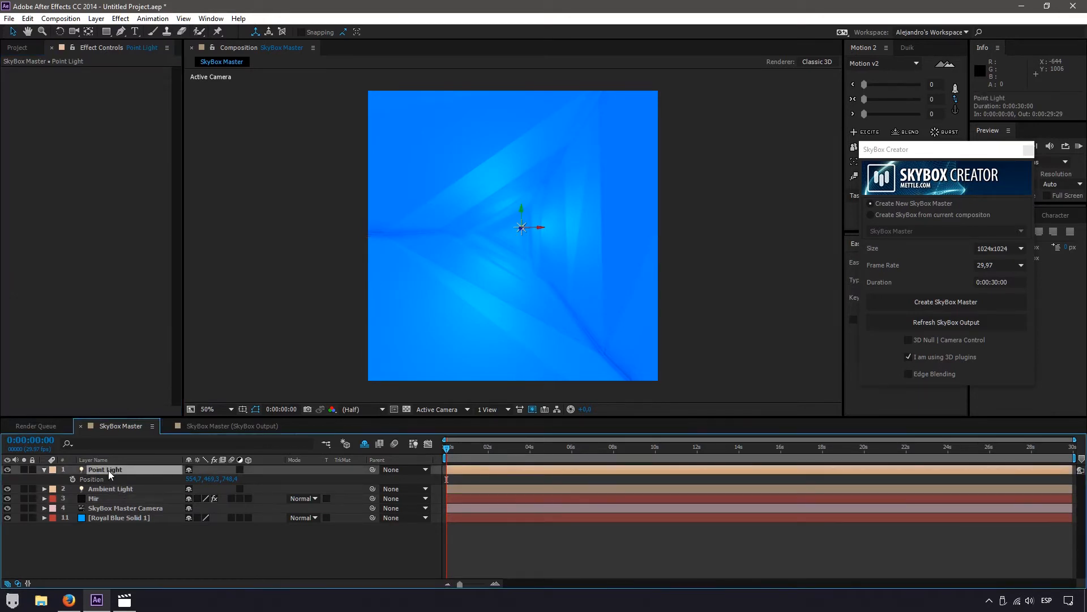
pyautogui.doubleClick(107, 470)
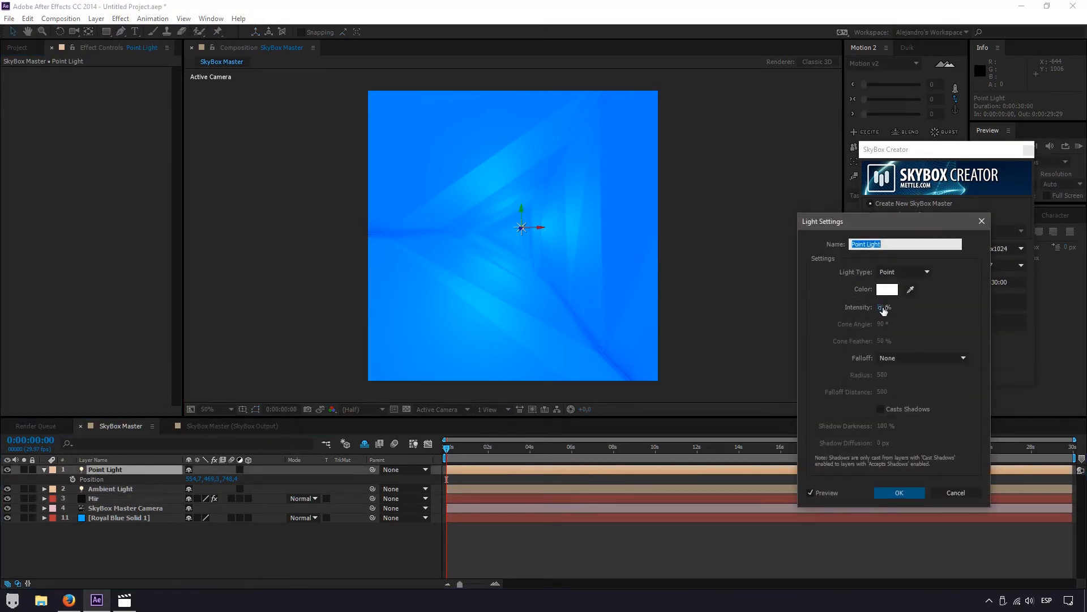
pyautogui.moveTo(884, 310); pyautogui.dragTo(899, 309)
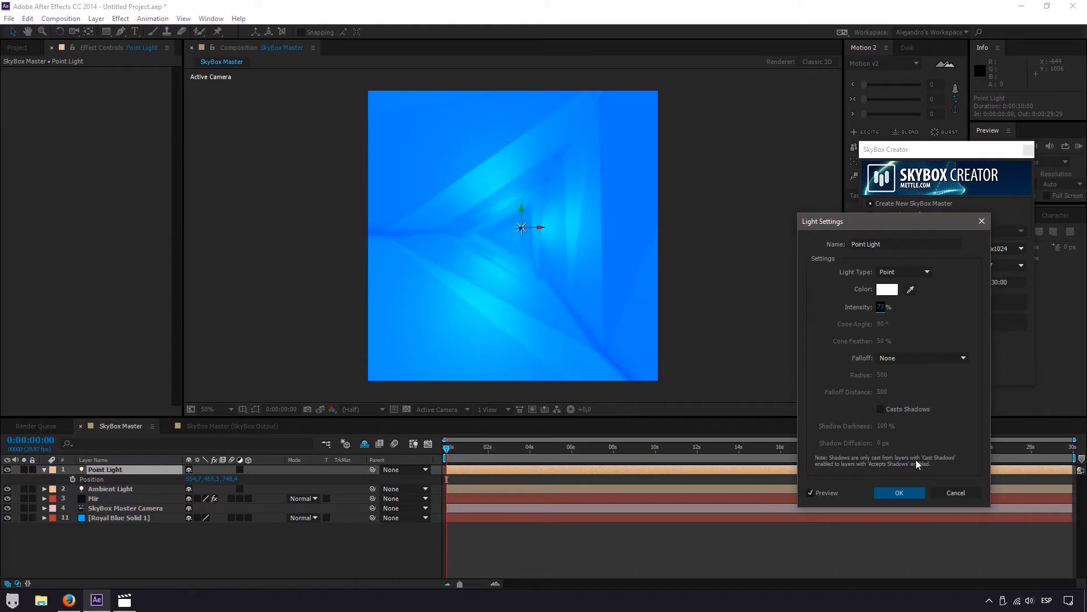
pyautogui.click(899, 492)
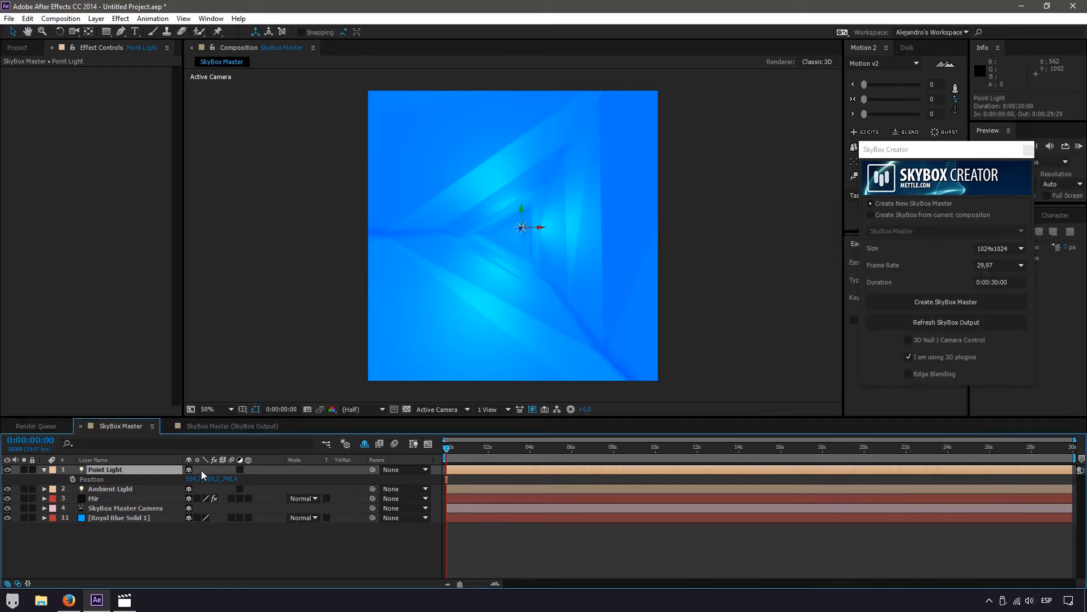
# Push the Point Light further down the tunnel to a Z position of about 2417 and toggle its visibility to compare the effect
pyautogui.moveTo(230, 479); pyautogui.dragTo(172, 488)
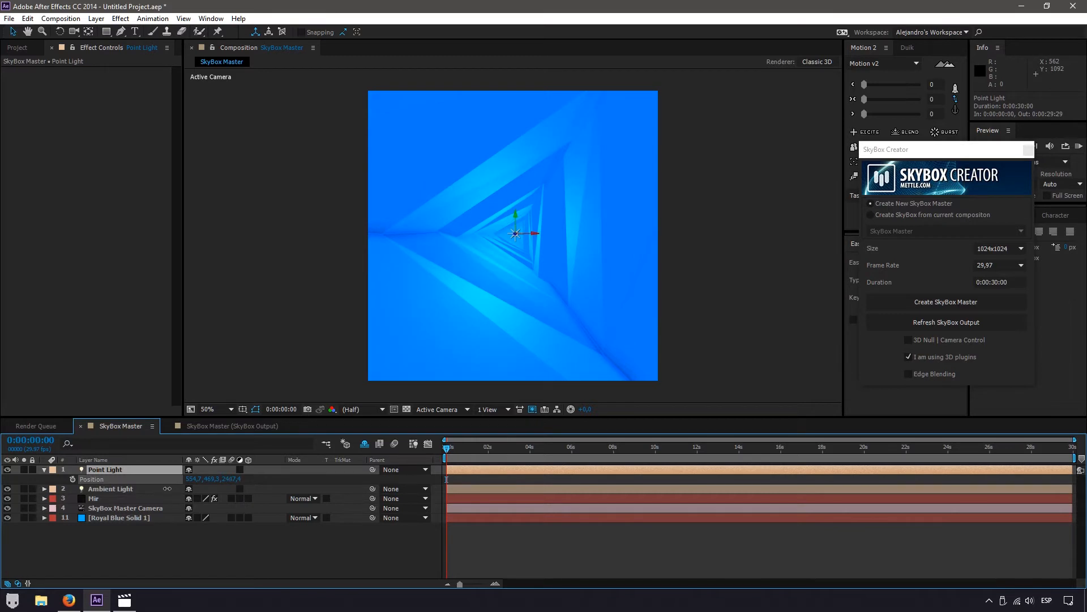
pyautogui.click(7, 469)
pyautogui.click(7, 470)
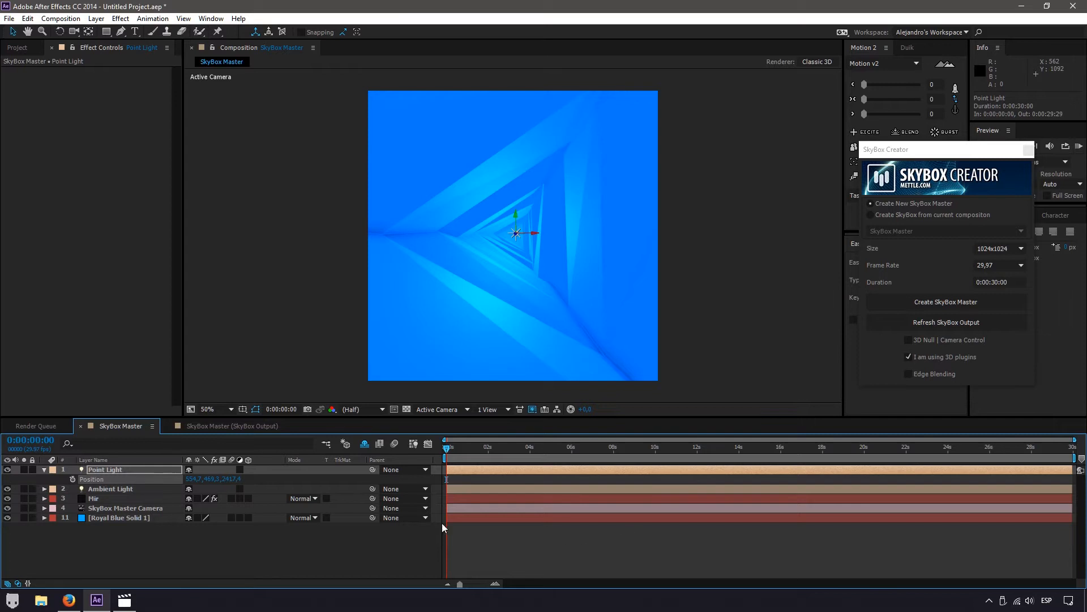
# Lower the Point Light's intensity slightly in its light settings
pyautogui.doubleClick(129, 470)
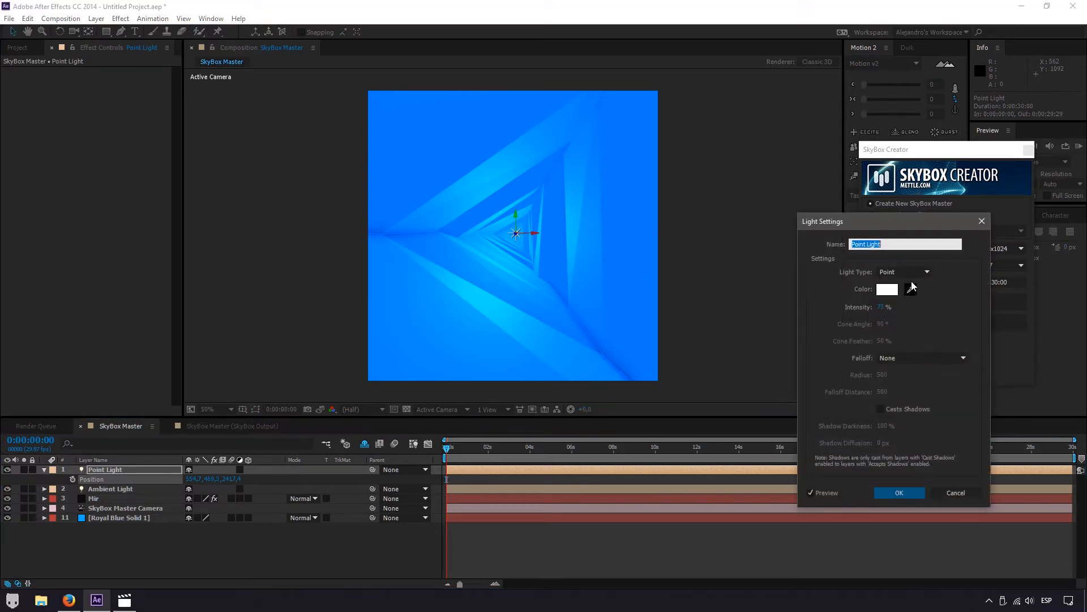
pyautogui.moveTo(879, 307)
pyautogui.mouseDown()
pyautogui.moveTo(849, 306)
pyautogui.moveTo(866, 305)
pyautogui.mouseUp()
pyautogui.click(900, 492)
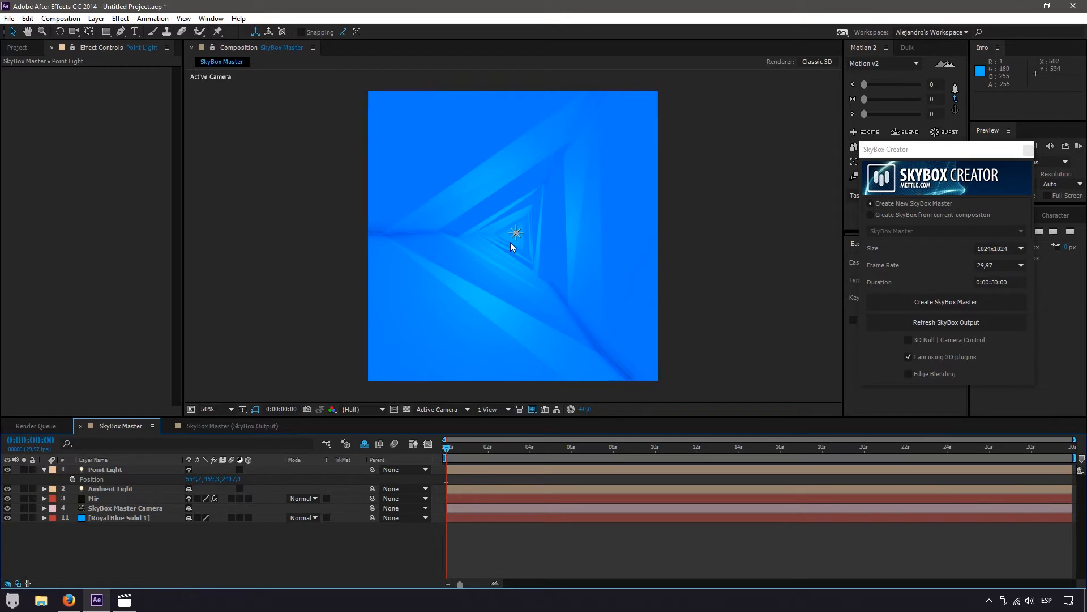
# Change the Mir layer's fog color to a bright cyan, 00FFE4
pyautogui.scroll(1, 511, 243)
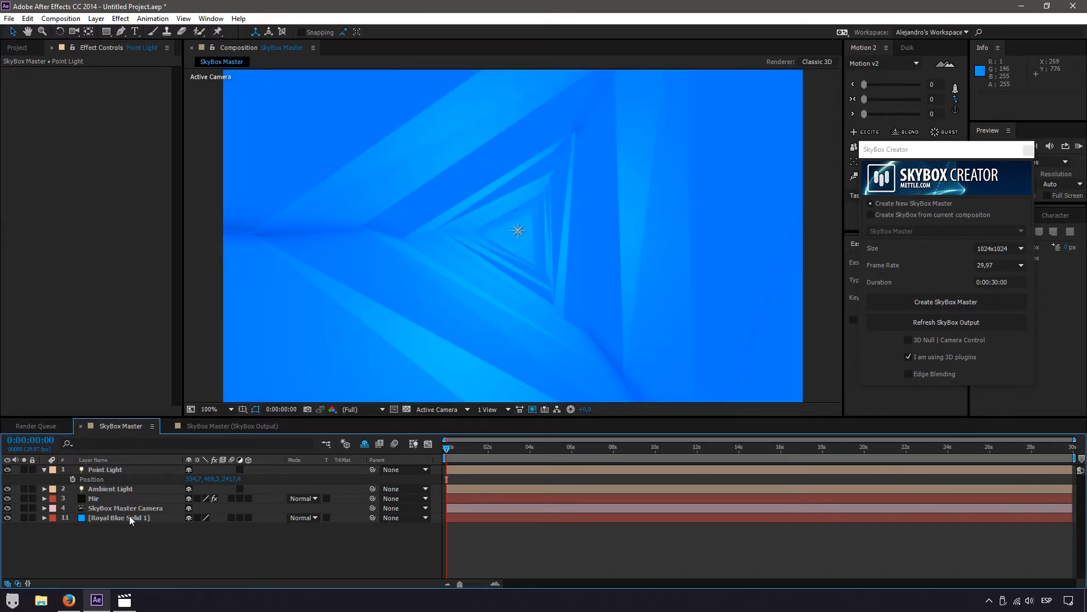
pyautogui.click(93, 499)
pyautogui.scroll(-2, 70, 315)
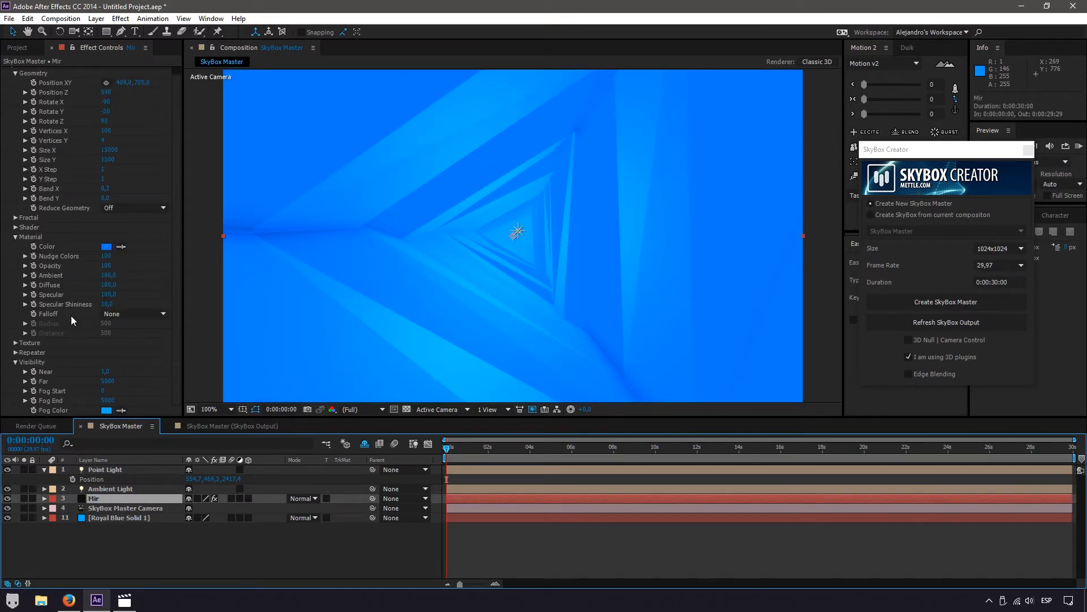
pyautogui.click(106, 410)
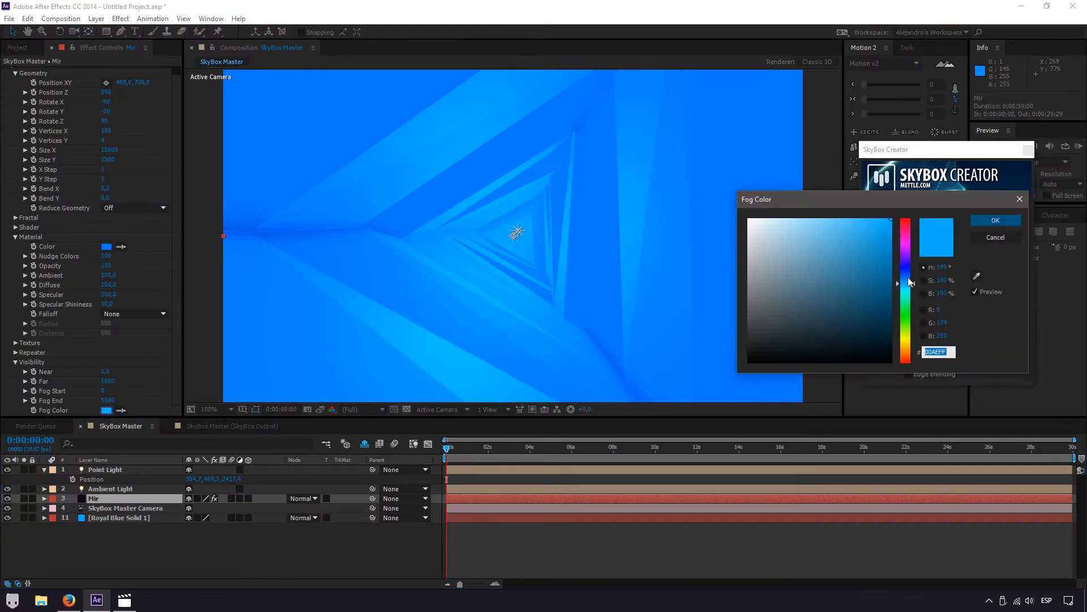
pyautogui.moveTo(910, 283)
pyautogui.mouseDown()
pyautogui.moveTo(910, 303)
pyautogui.moveTo(909, 293)
pyautogui.mouseUp()
pyautogui.click(995, 221)
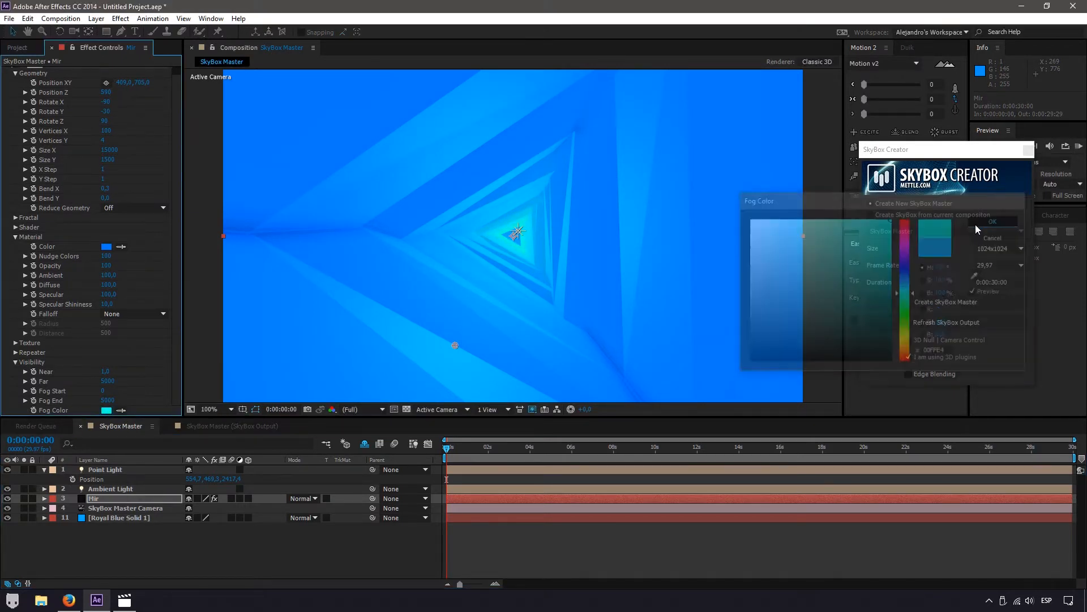
# Recolor the Royal Blue background solid to cyan by sampling the color at the far end of the tunnel
pyautogui.scroll(1, 518, 236)
pyautogui.click(100, 518)
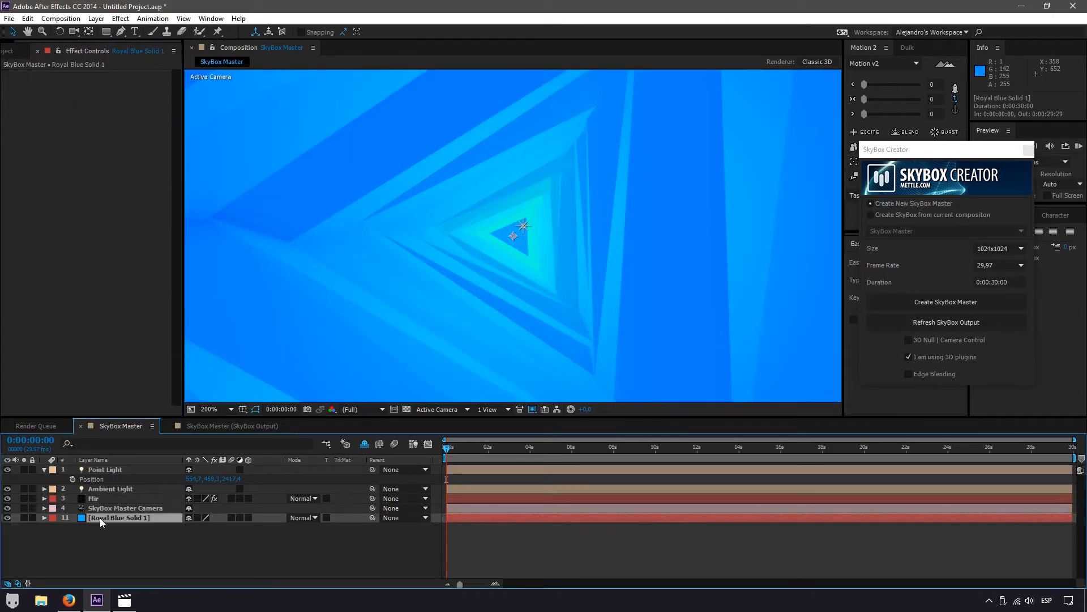
pyautogui.hotkey('ctrl', 'shift', 'y')
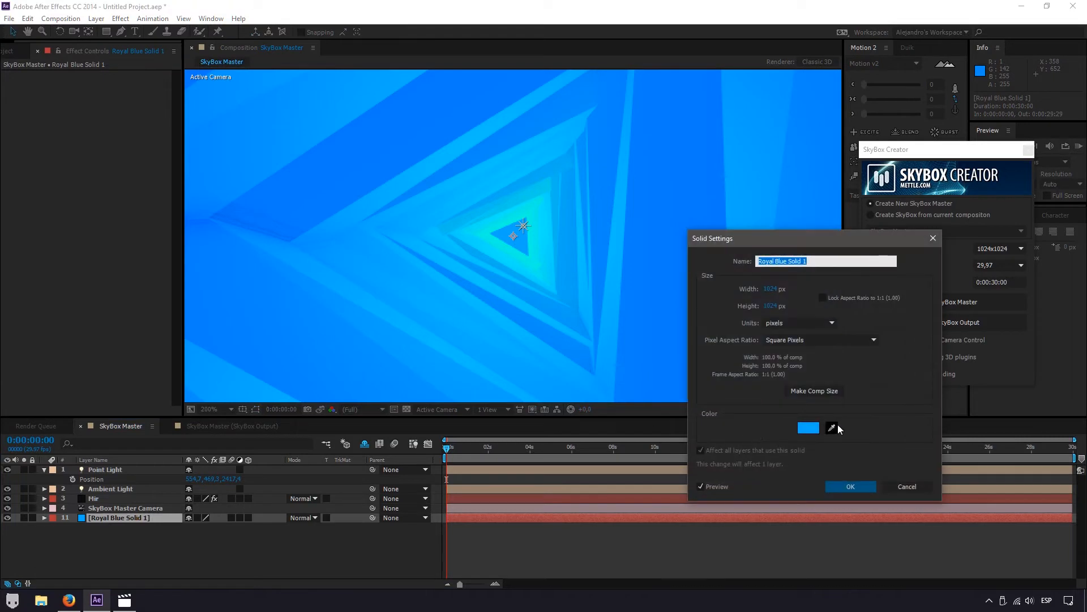
pyautogui.click(831, 427)
pyautogui.click(529, 232)
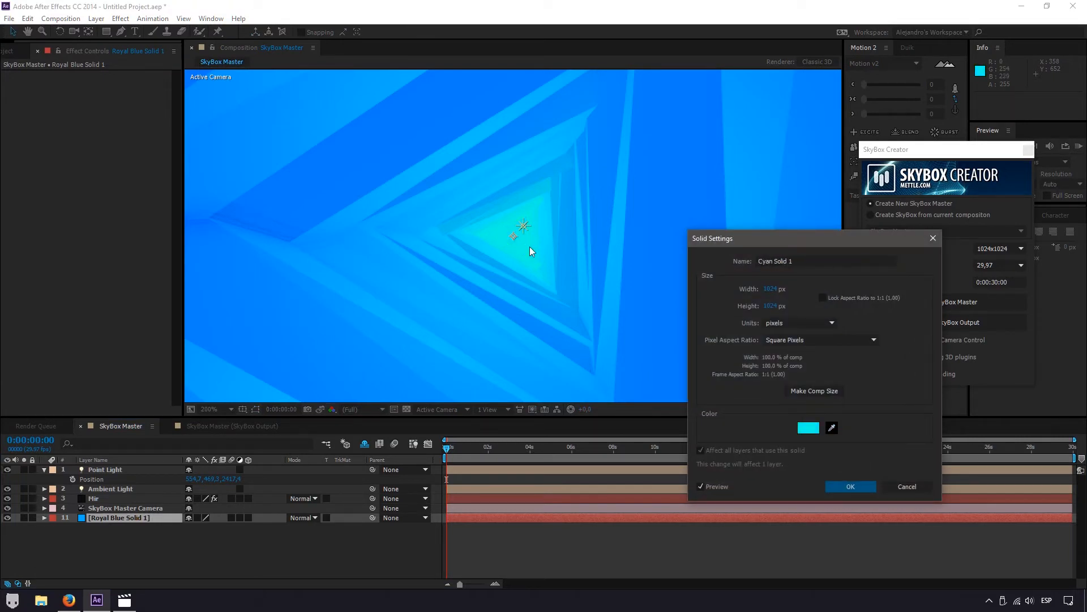
pyautogui.click(828, 487)
pyautogui.scroll(-2, 498, 308)
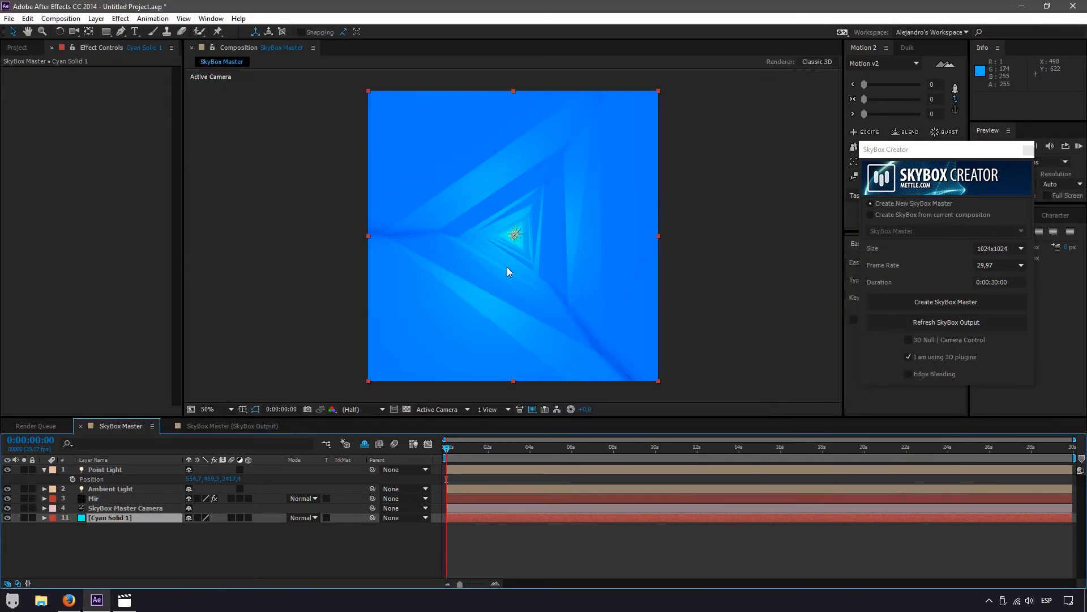
pyautogui.scroll(1, 507, 267)
pyautogui.click(548, 531)
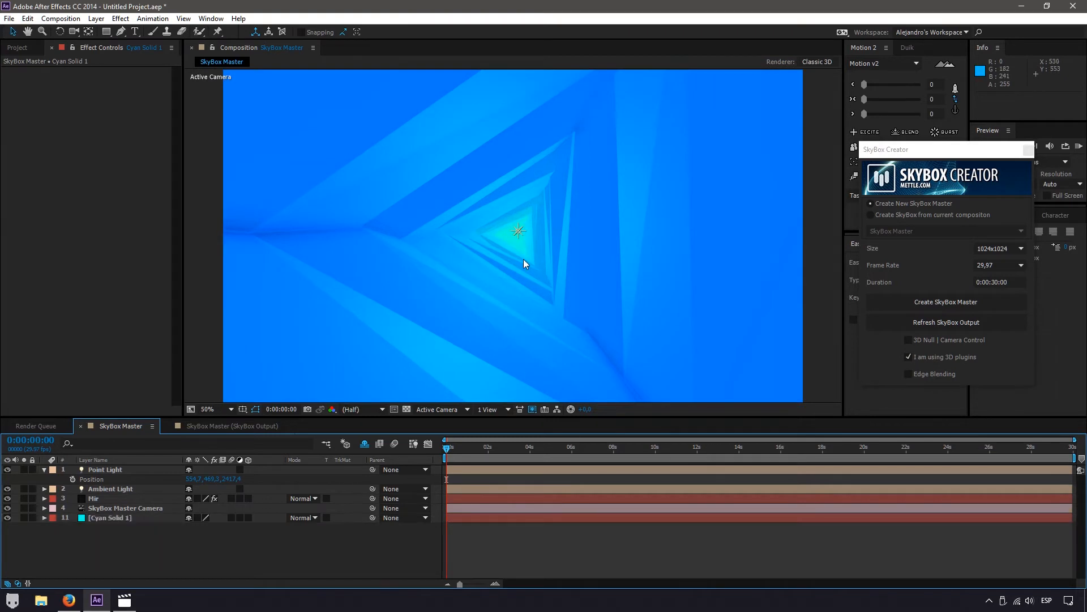
pyautogui.scroll(-1, 523, 256)
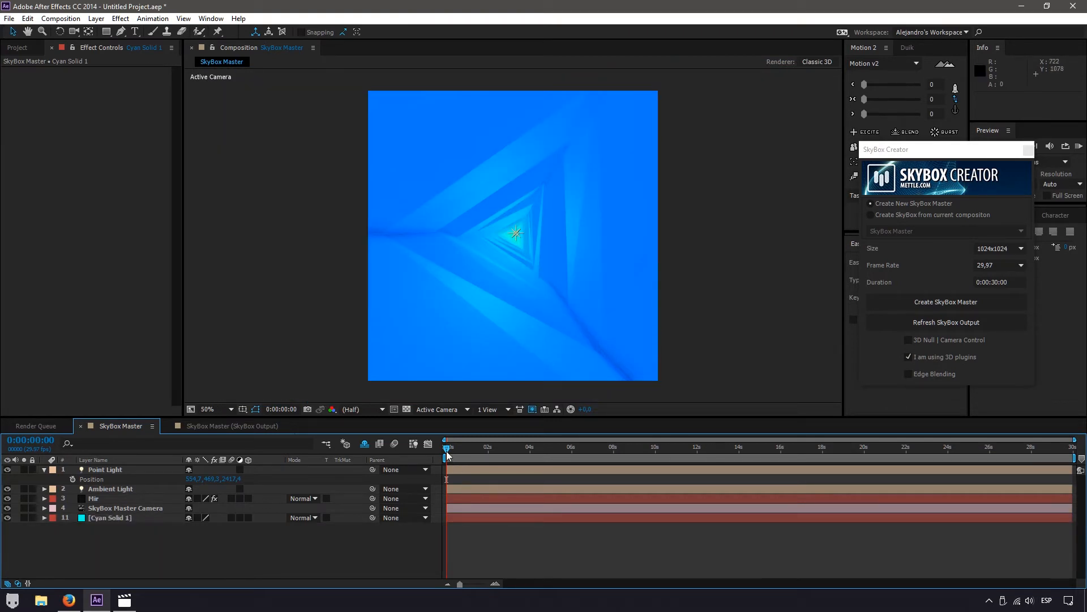
# Refresh the SkyBox output and check the equirectangular result against the SkyBox Master composition
pyautogui.click(929, 151)
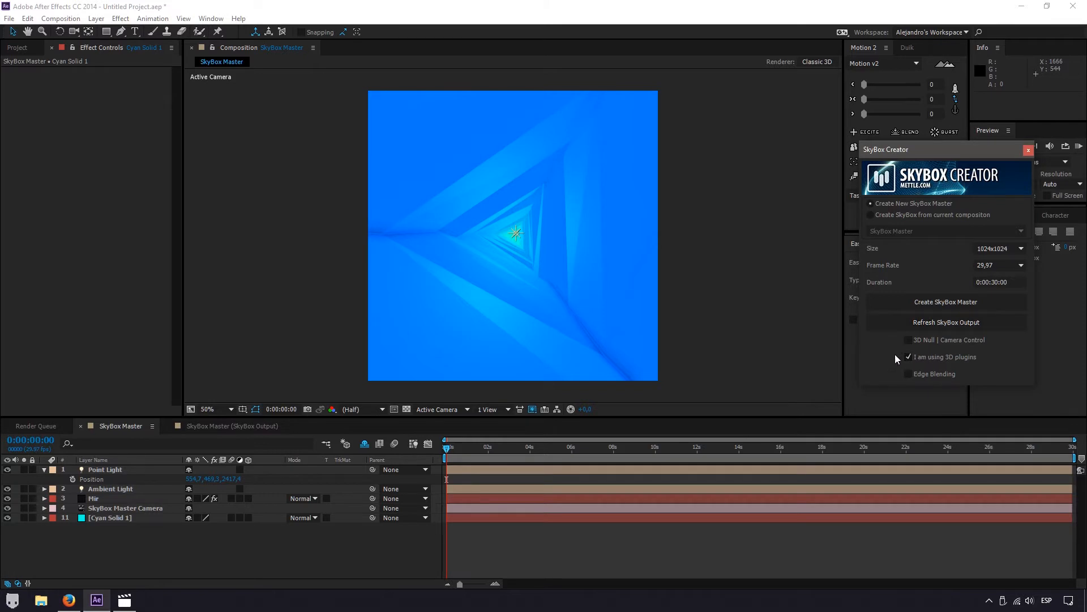
pyautogui.click(938, 324)
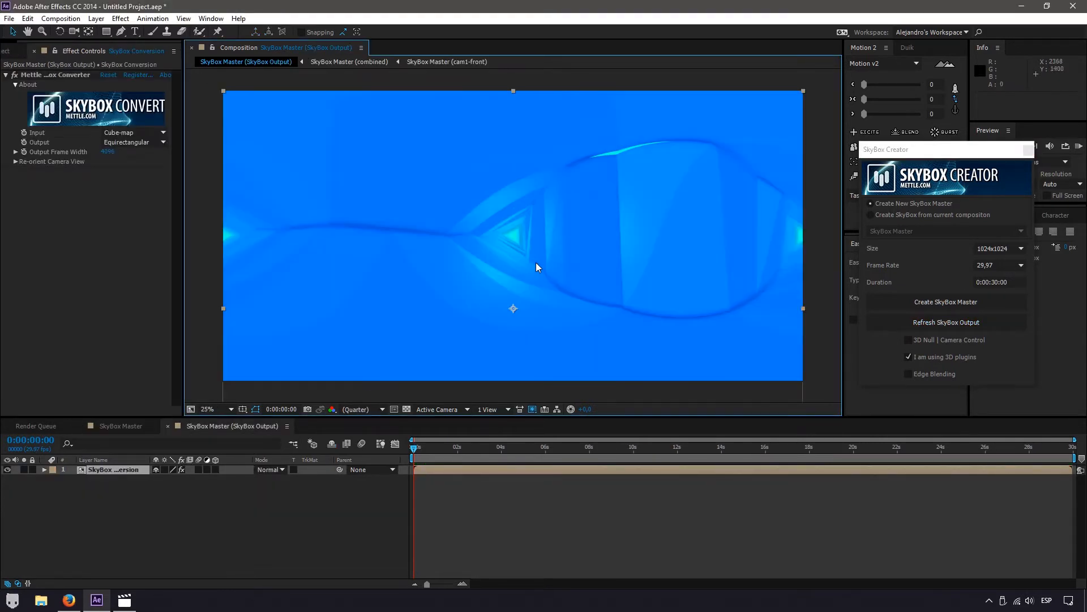
pyautogui.moveTo(414, 449); pyautogui.dragTo(388, 458)
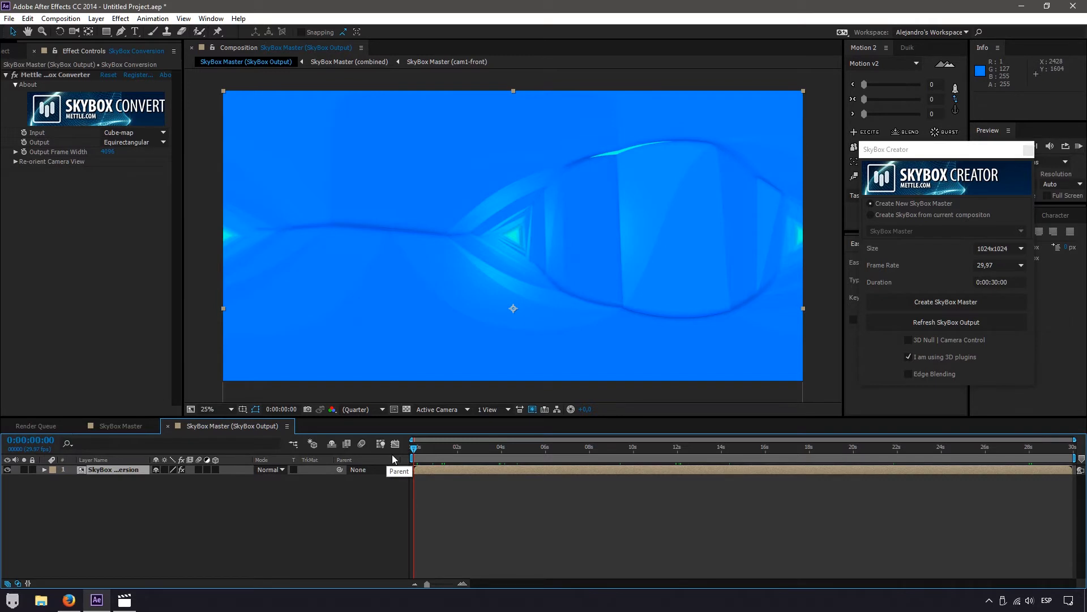
pyautogui.click(100, 426)
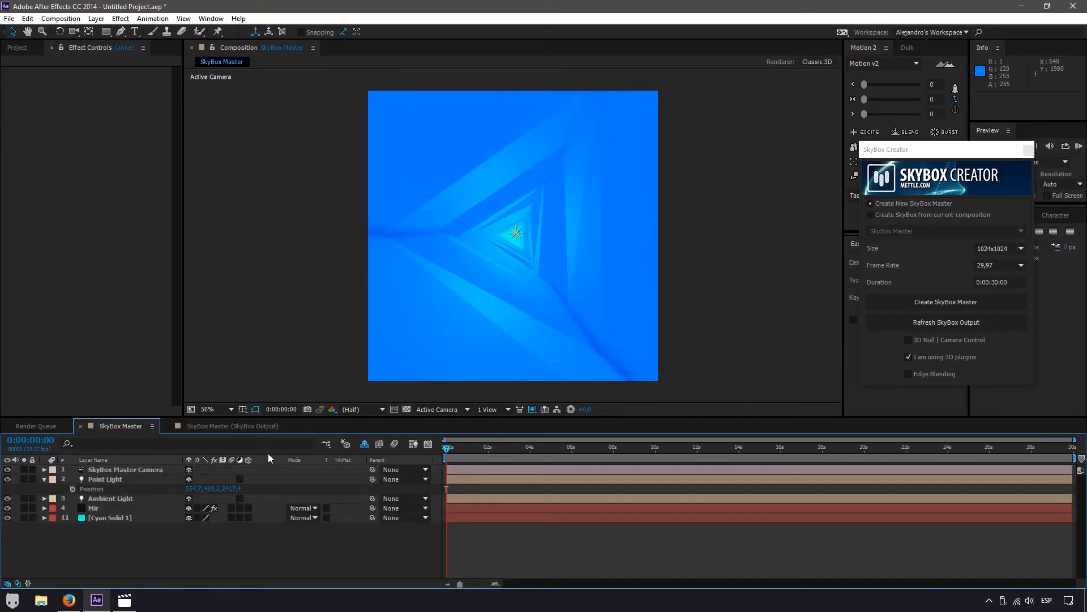
pyautogui.click(230, 427)
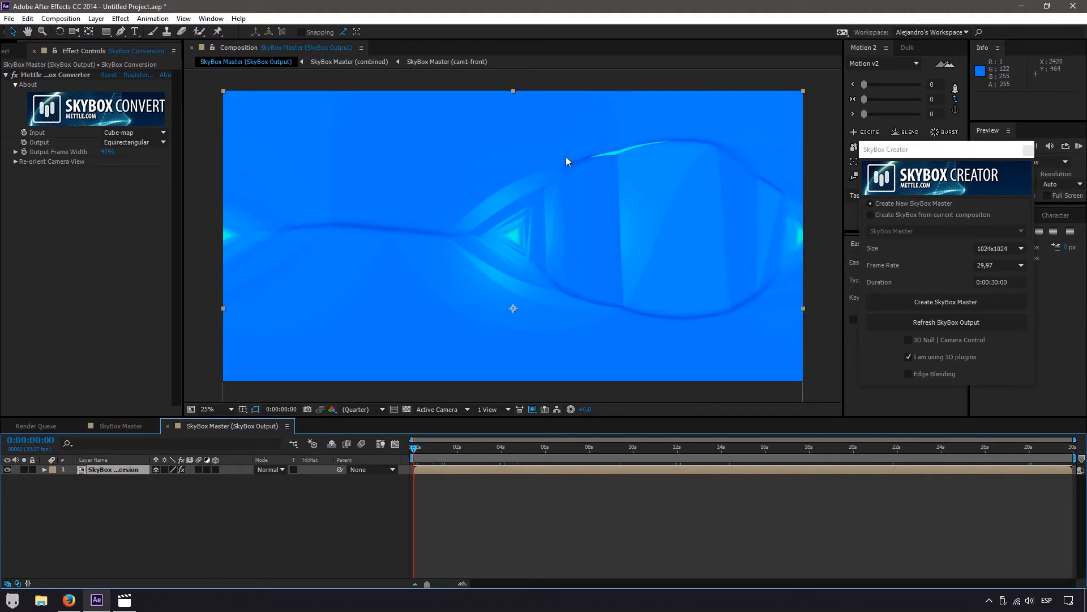
# Set the Mir layer's Bend X to 0,28 in the SkyBox Master composition
pyautogui.click(127, 427)
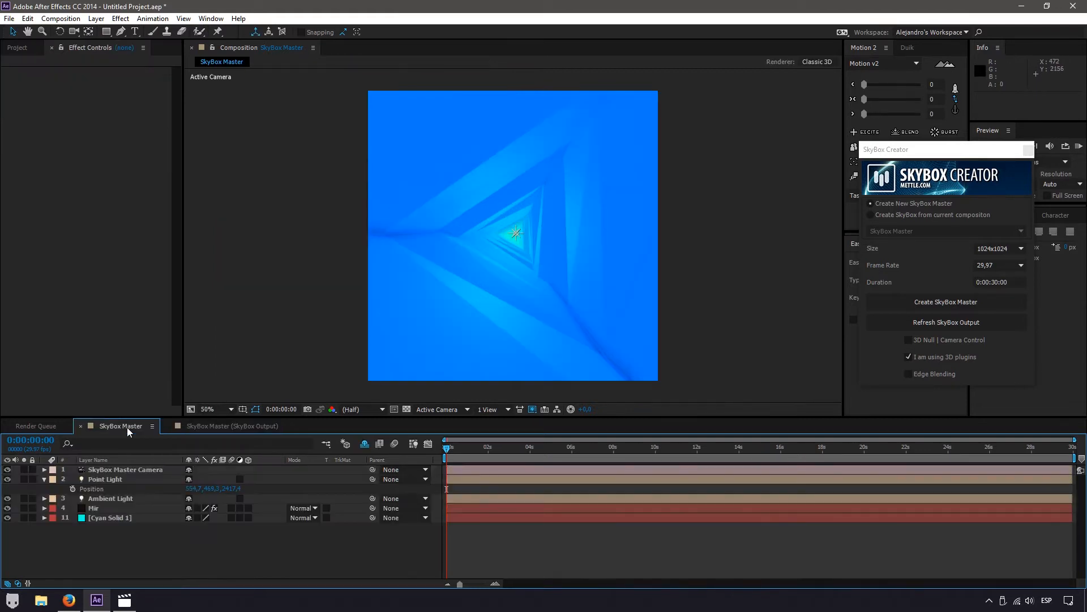
pyautogui.click(107, 508)
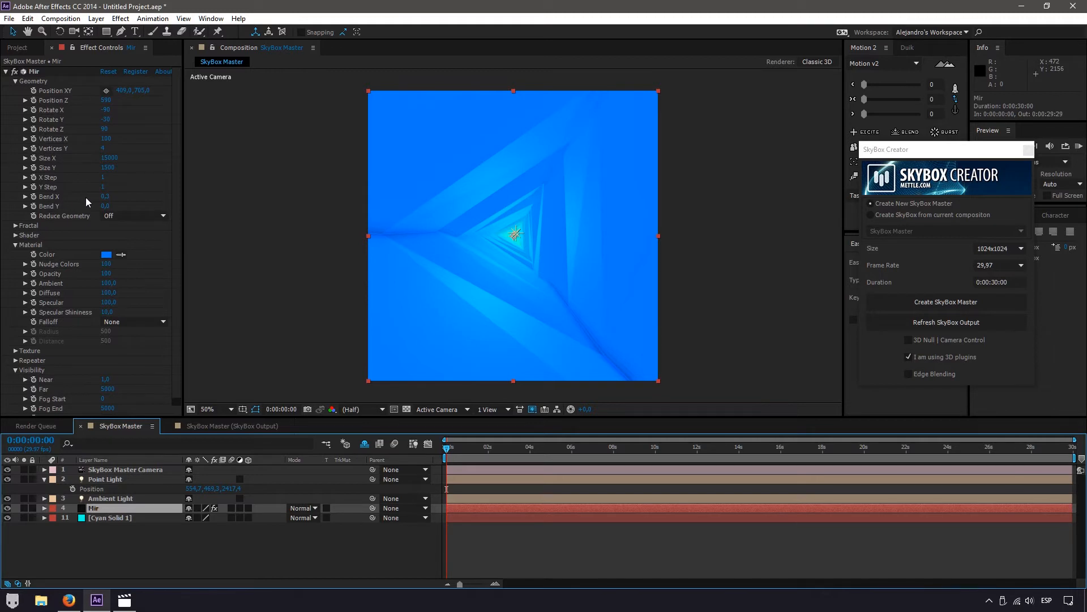
pyautogui.click(104, 196)
pyautogui.write('0,27')
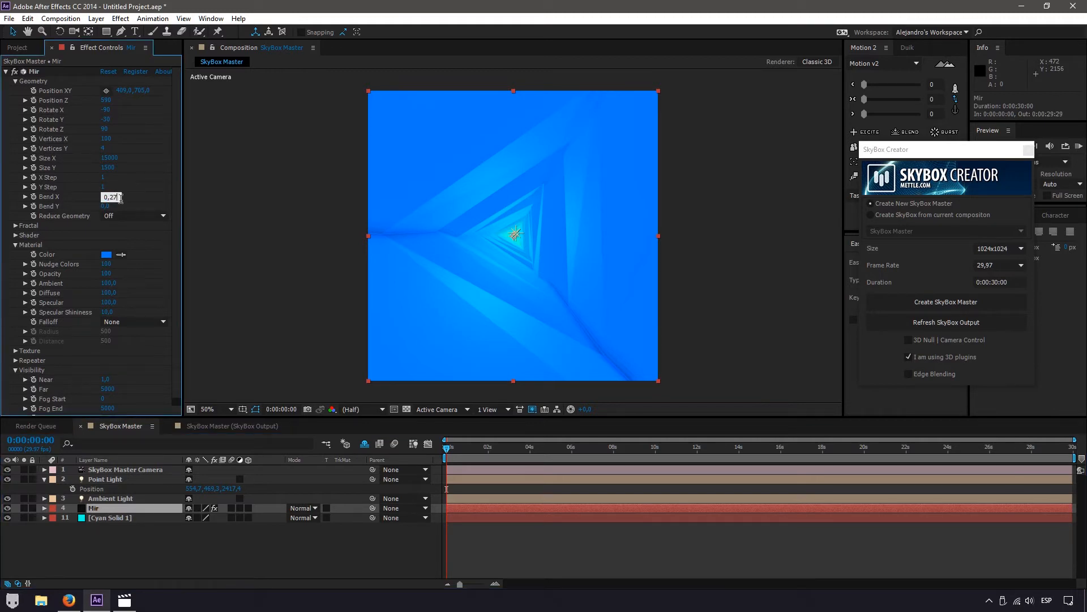
pyautogui.press('BackSpace')
pyautogui.write('8')
pyautogui.click(122, 204)
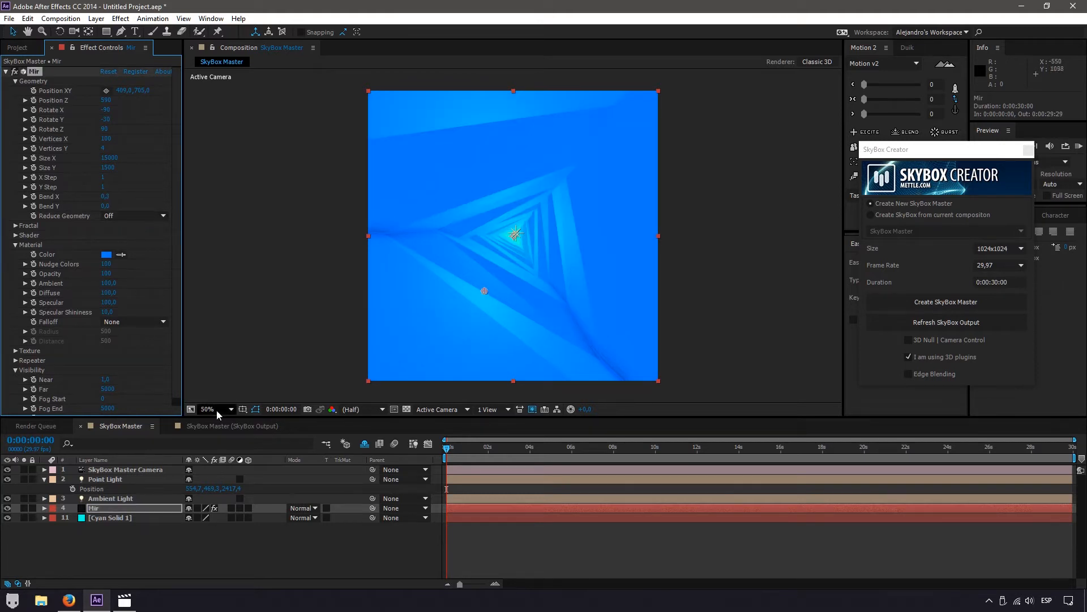
# Refresh the SkyBox output with the new bend and compare the 360 view with the master composition
pyautogui.click(948, 325)
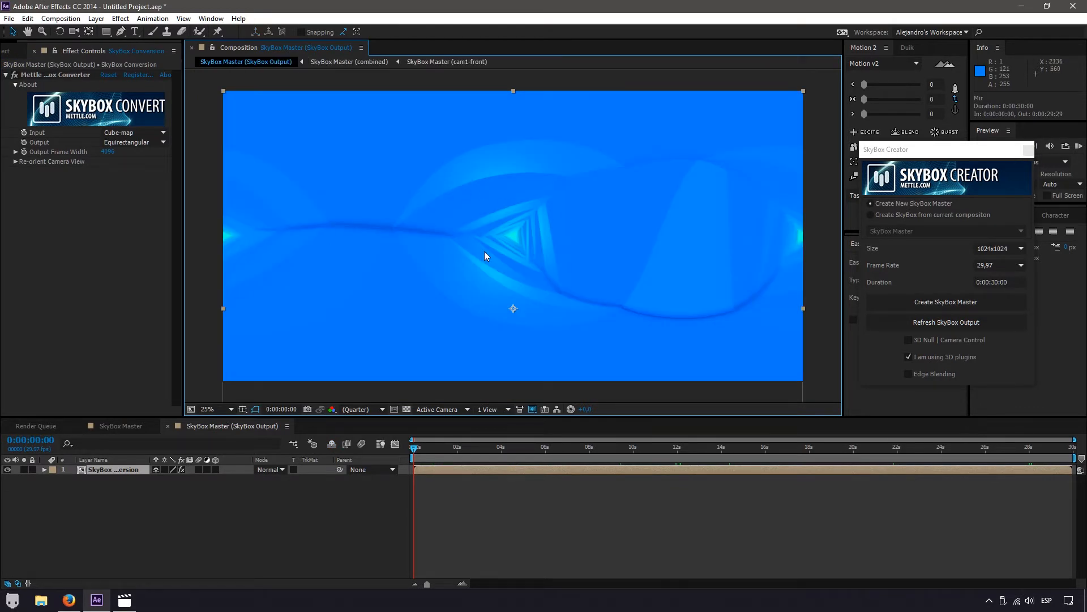
pyautogui.scroll(2, 518, 241)
pyautogui.scroll(-2, 507, 248)
pyautogui.click(99, 426)
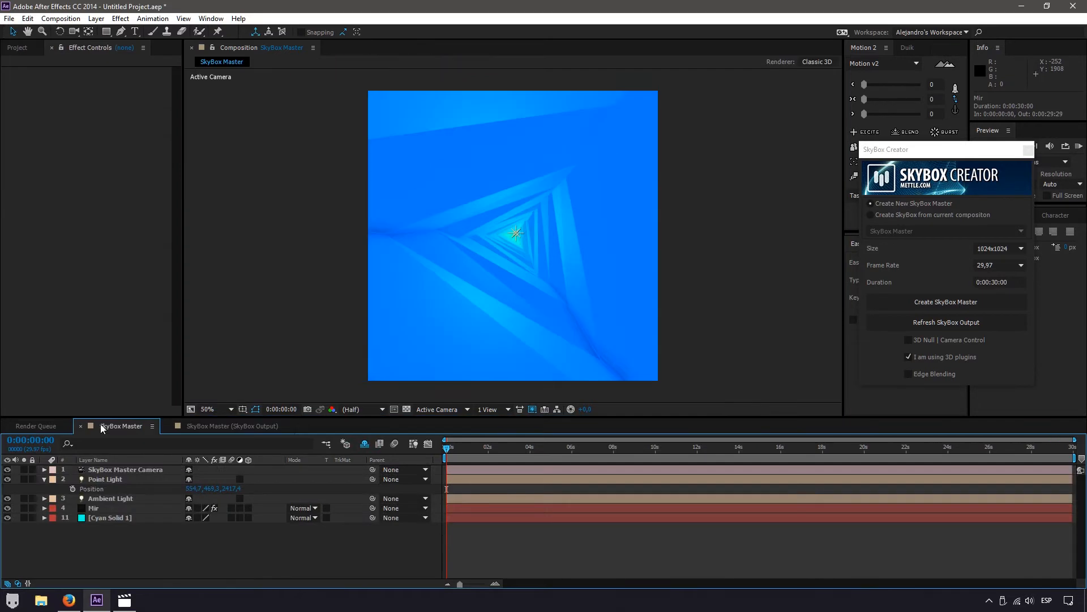
pyautogui.click(217, 425)
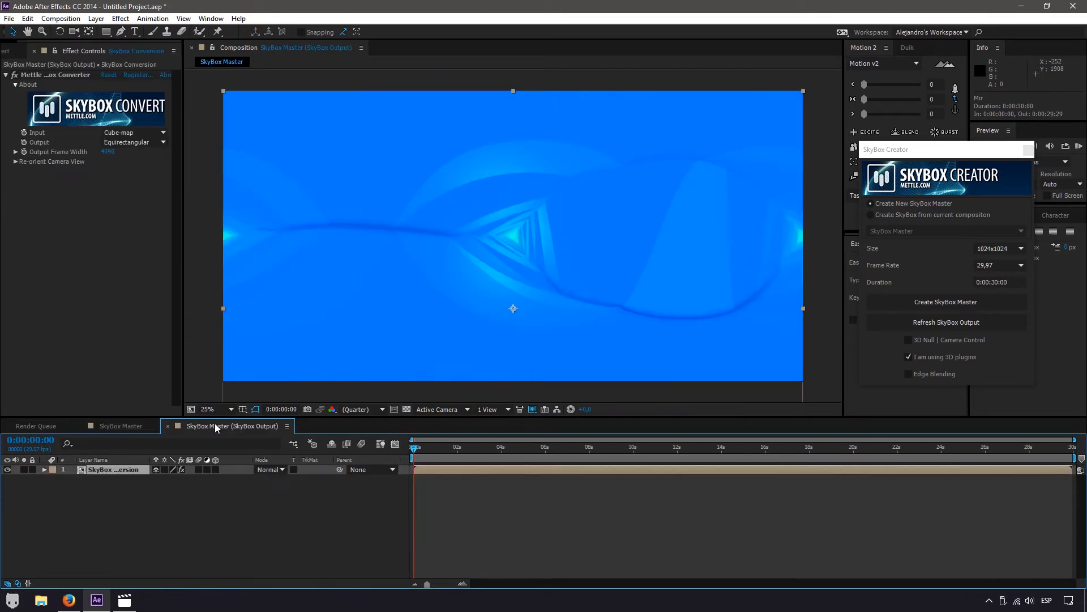
pyautogui.click(105, 426)
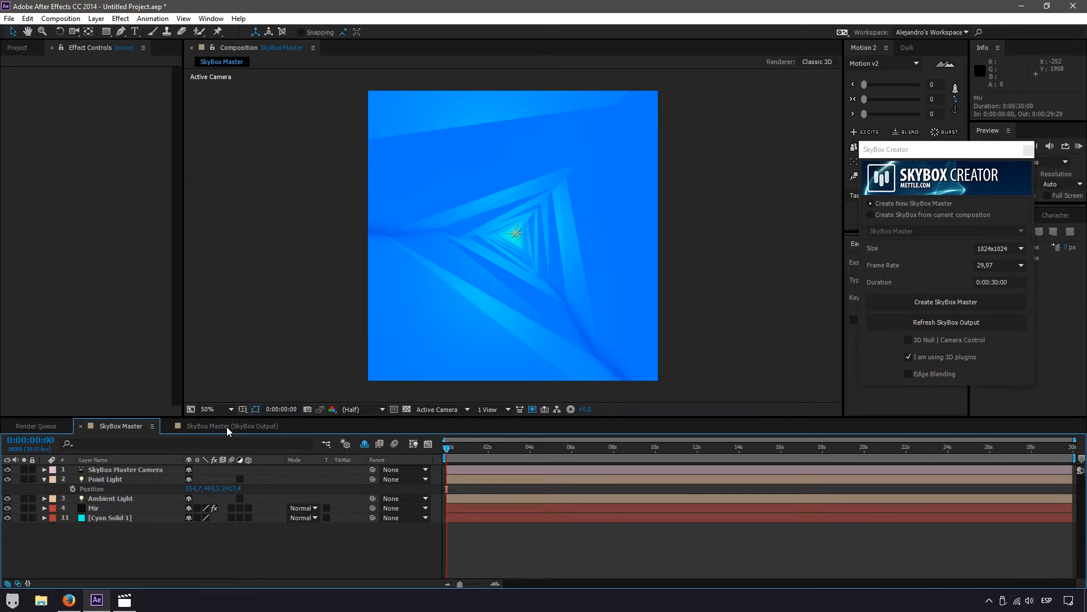
pyautogui.click(227, 429)
pyautogui.click(121, 426)
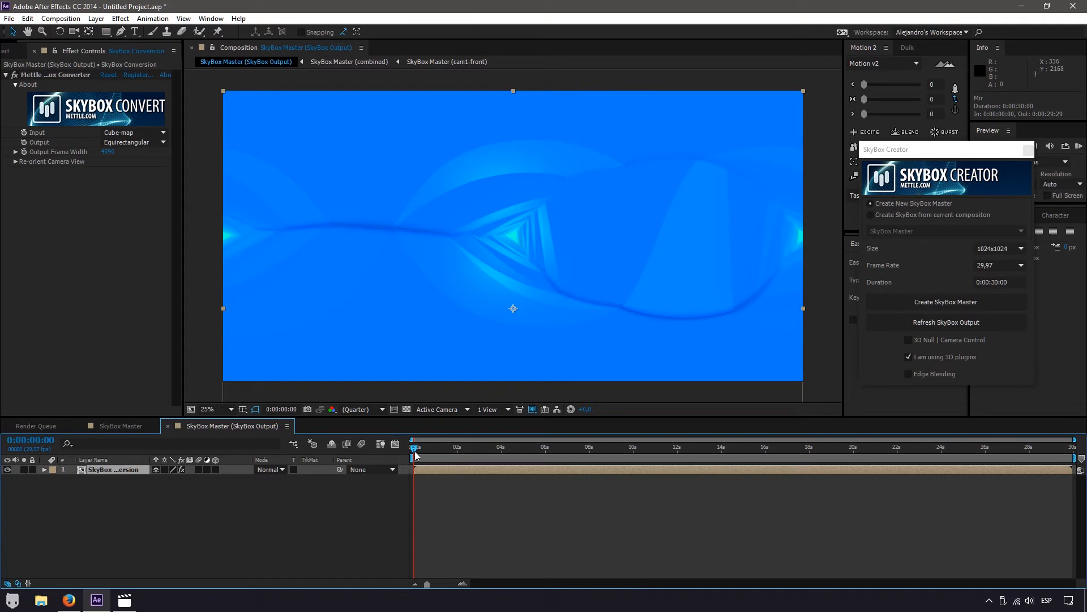
pyautogui.moveTo(417, 454)
pyautogui.mouseDown()
pyautogui.moveTo(1072, 450)
pyautogui.moveTo(436, 453)
pyautogui.mouseUp()
# Expand the Mir layer's Fractal settings in SkyBox Master, try shifting the fractal pattern and undo the change
pyautogui.click(121, 428)
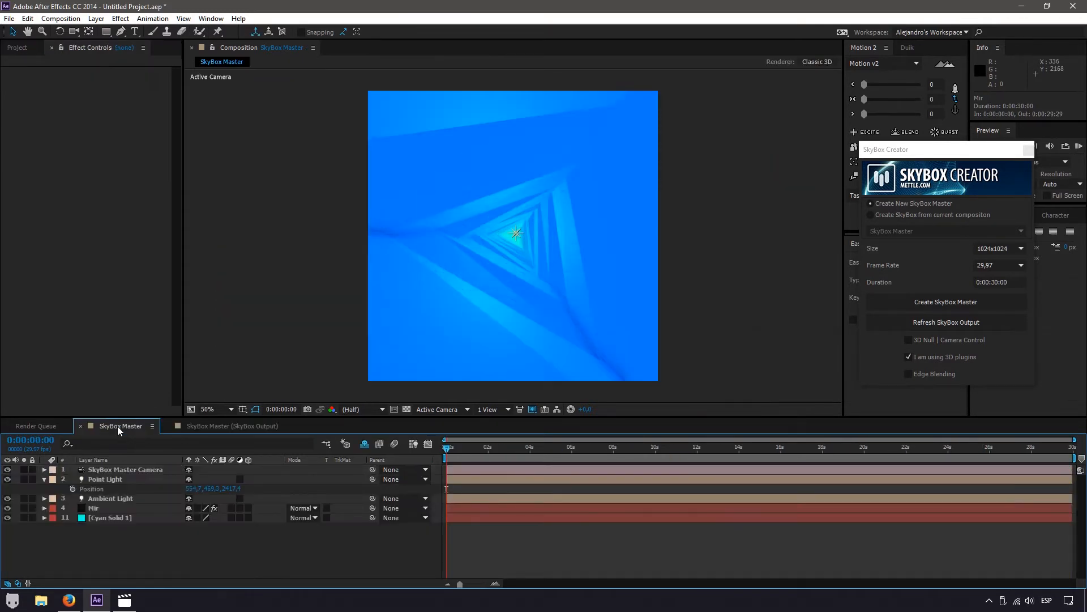
pyautogui.click(93, 509)
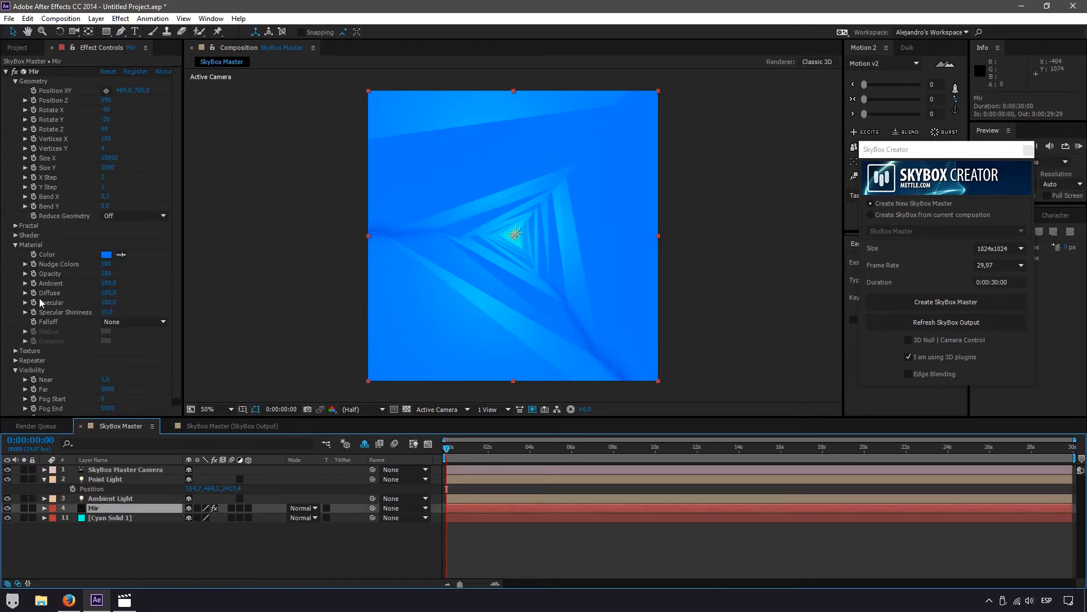
pyautogui.click(15, 226)
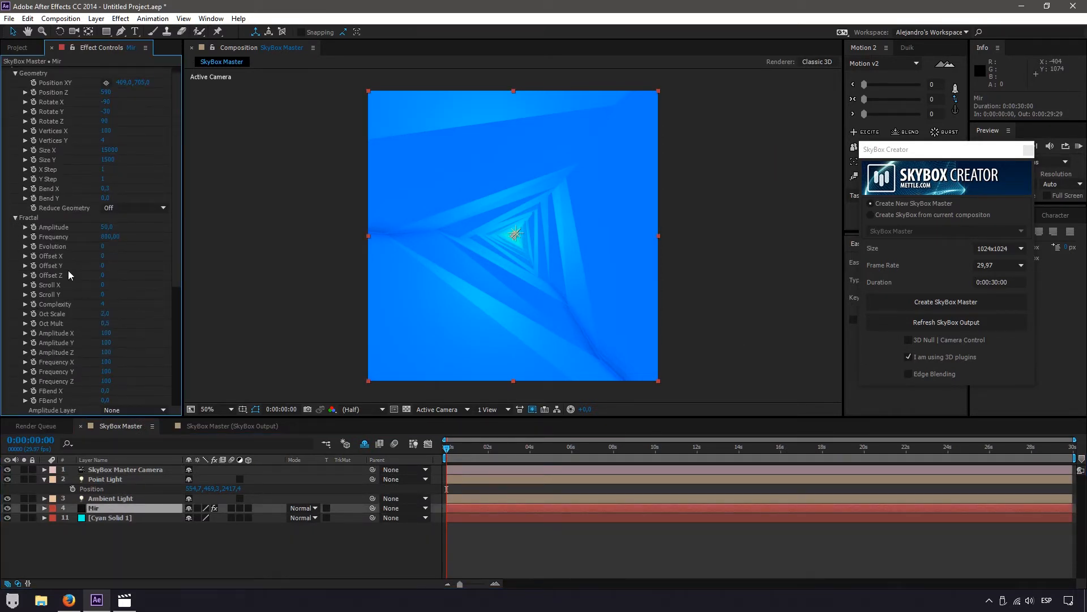
pyautogui.scroll(-3, 70, 280)
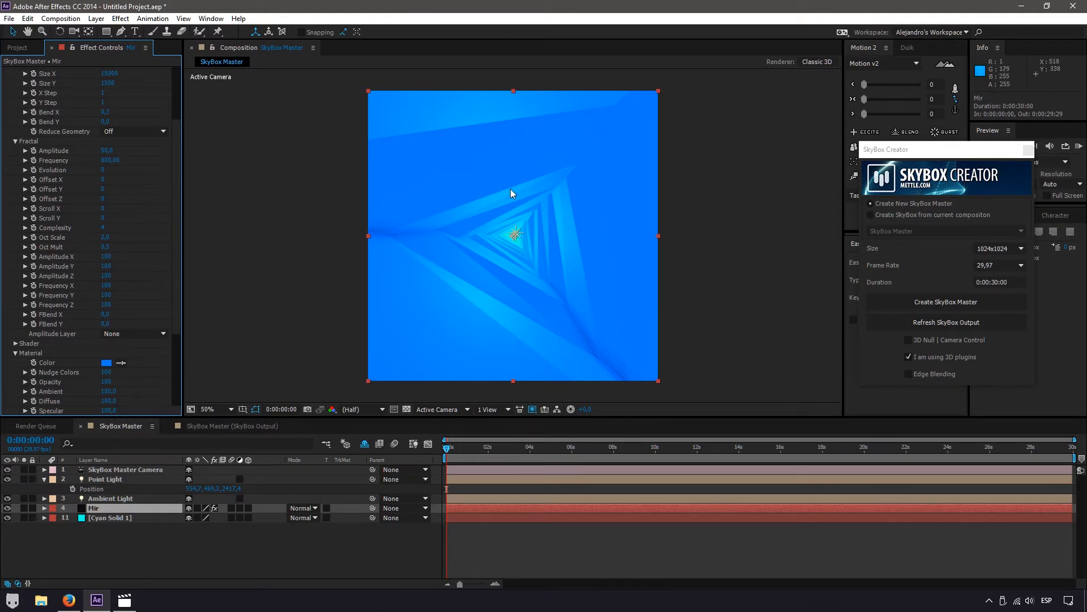
pyautogui.moveTo(103, 175); pyautogui.dragTo(191, 168)
pyautogui.hotkey('ctrl', 'z')
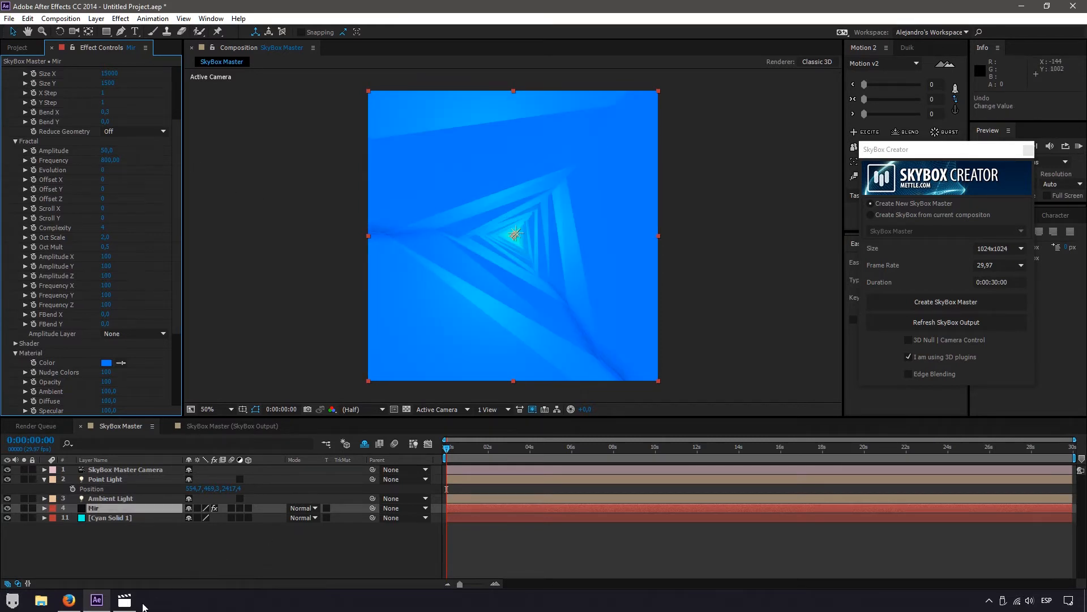
# Switch to the Películas y TV player, play the 2hearts360 reference video in short stretches, and return to After Effects
pyautogui.click(124, 599)
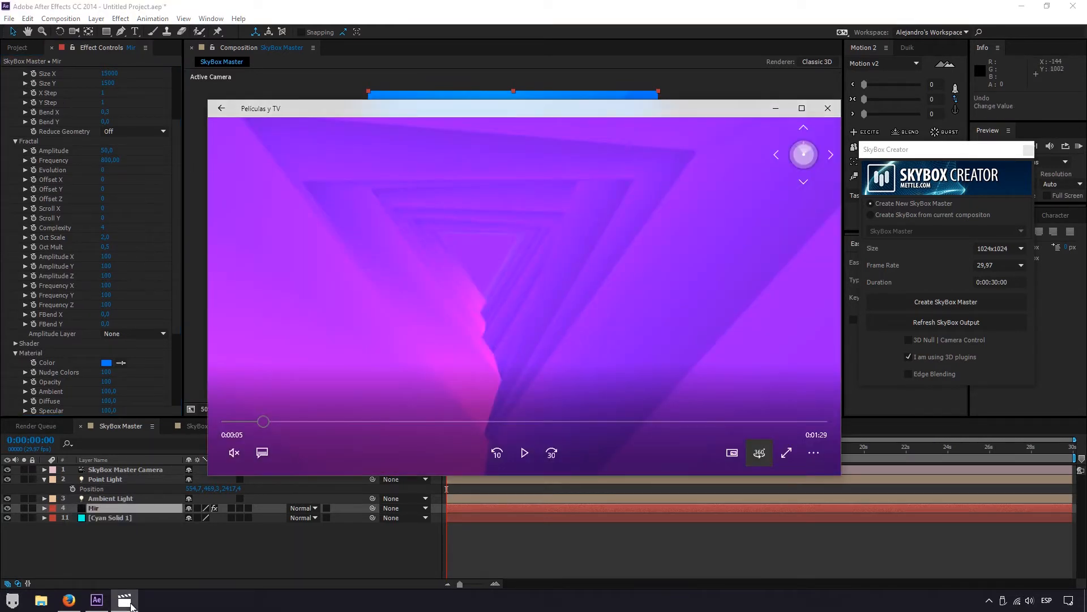
pyautogui.click(525, 454)
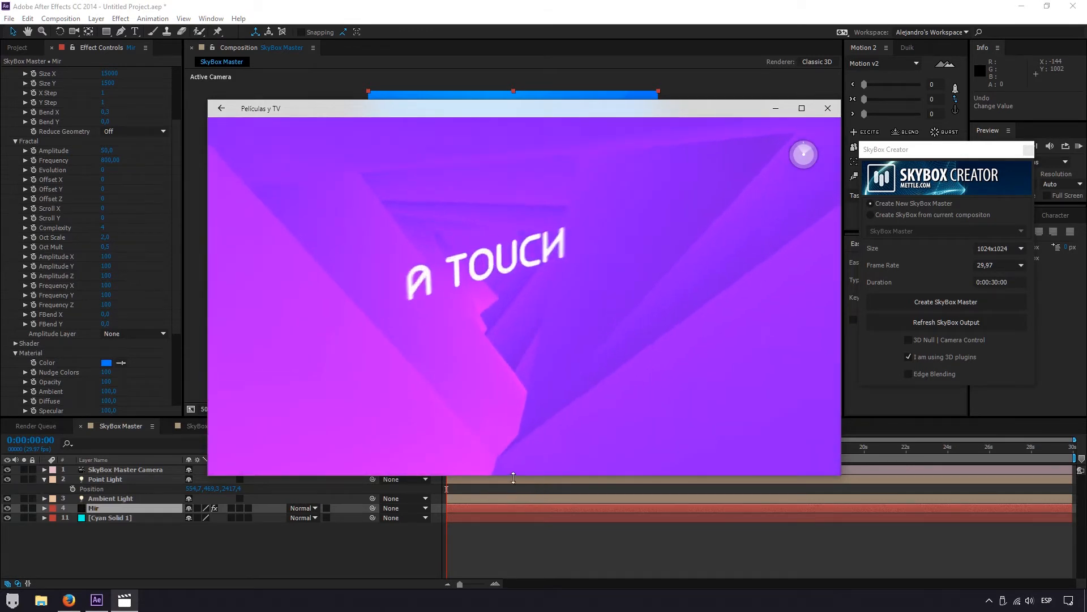
pyautogui.moveTo(515, 456)
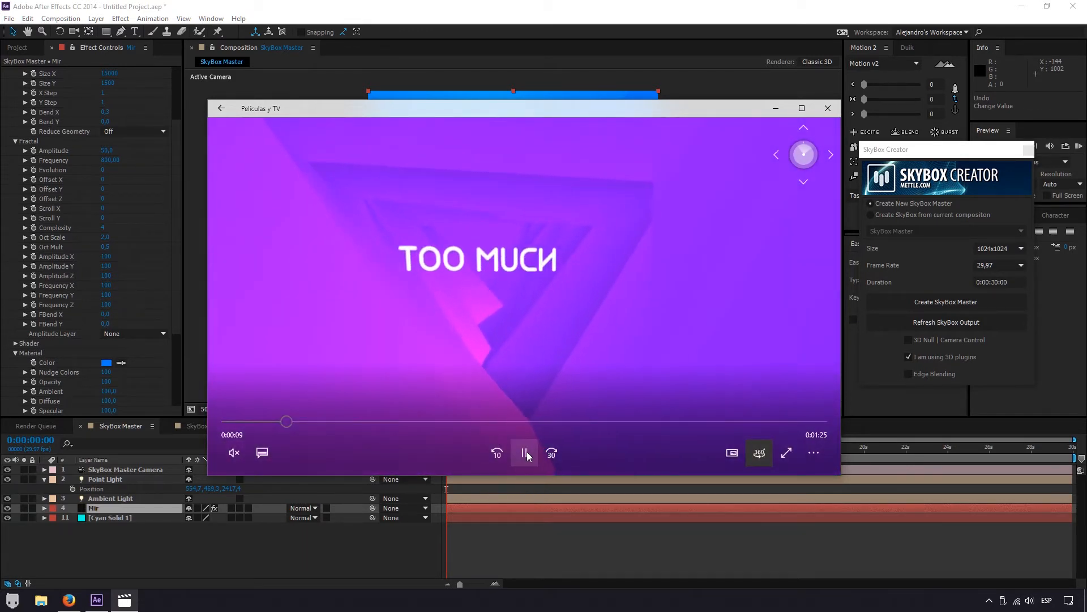
pyautogui.click(525, 453)
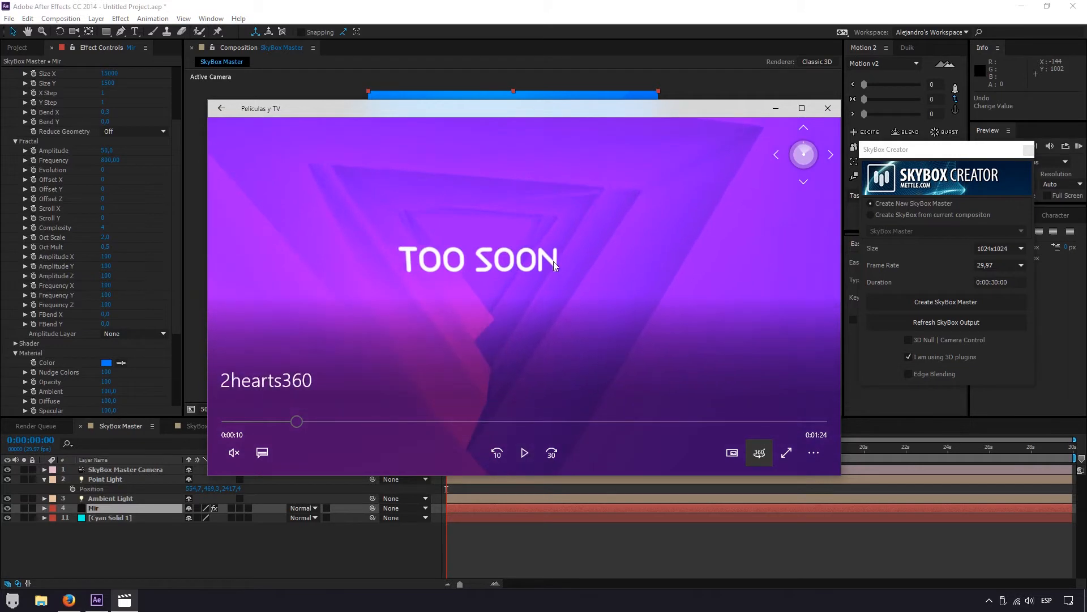
pyautogui.click(524, 453)
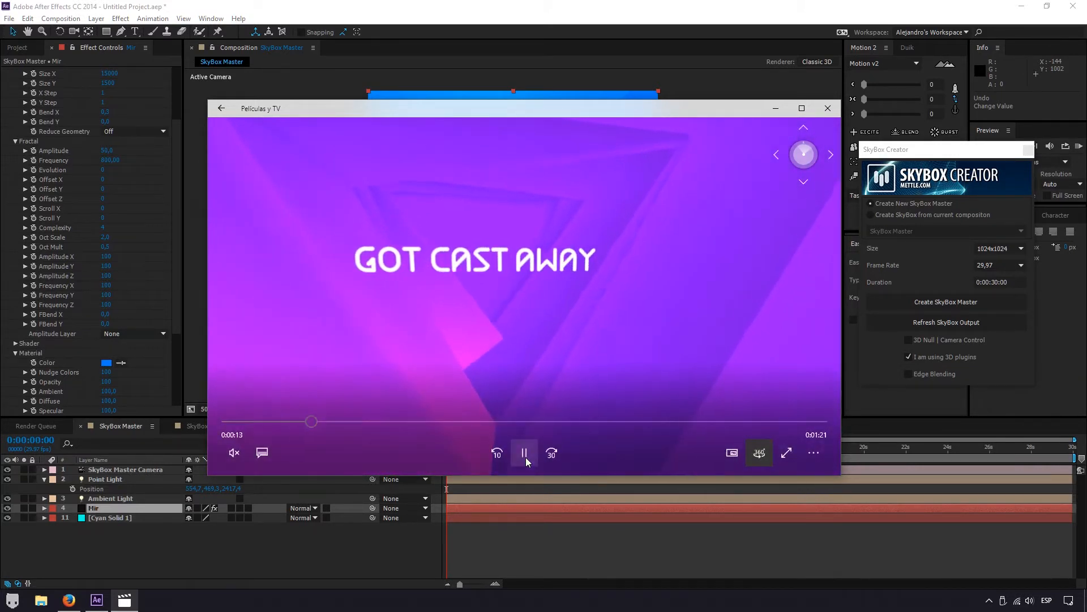
pyautogui.click(525, 457)
pyautogui.click(522, 545)
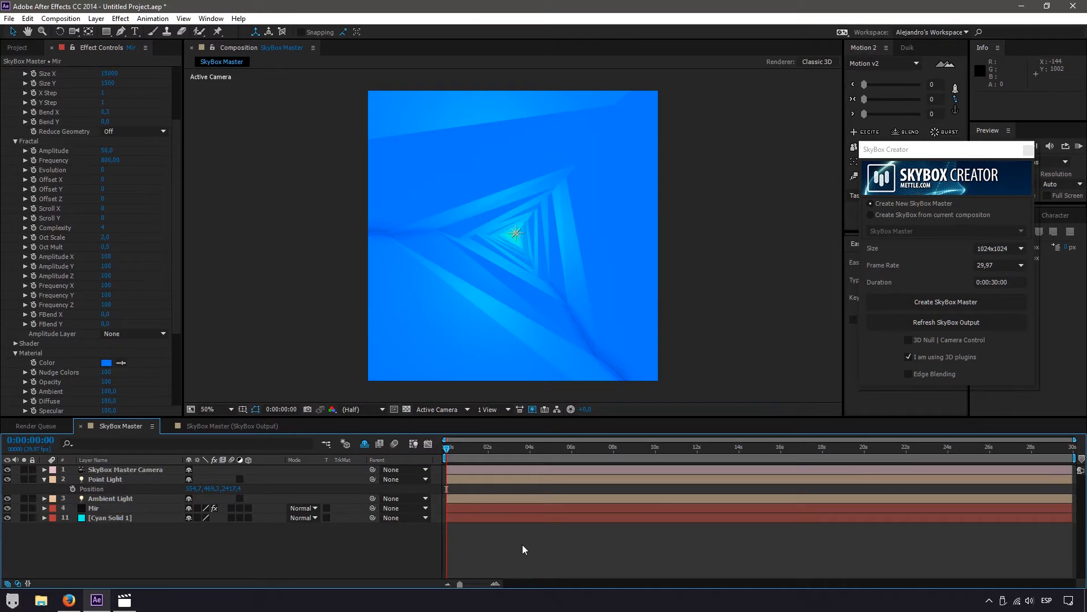
# Import audio.mp3 from the desktop and add it as the top layer of the SkyBox Master composition
pyautogui.click(26, 48)
pyautogui.doubleClick(86, 253)
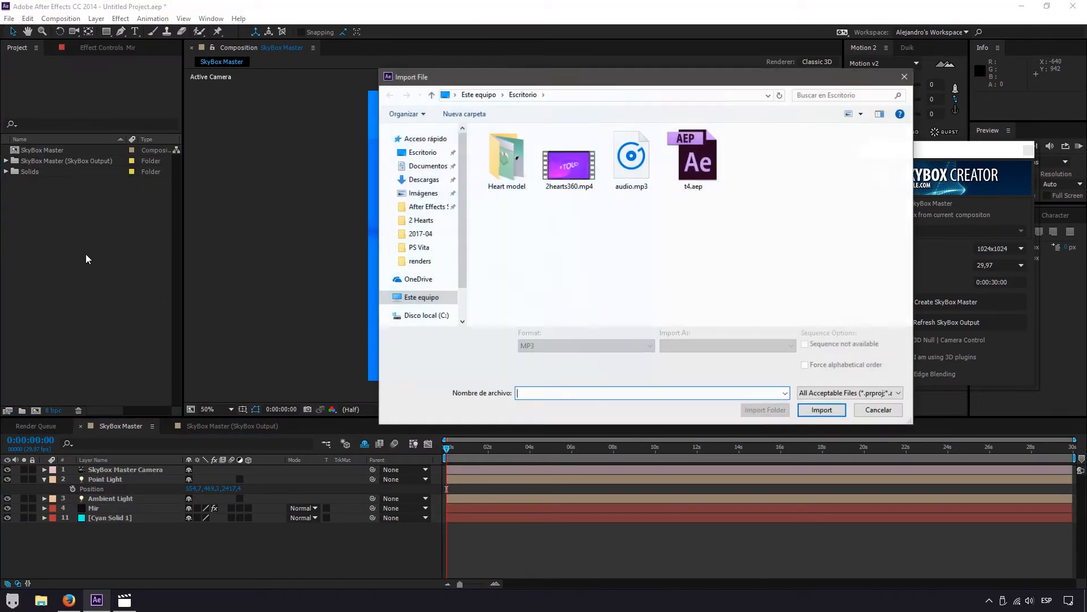
pyautogui.click(643, 184)
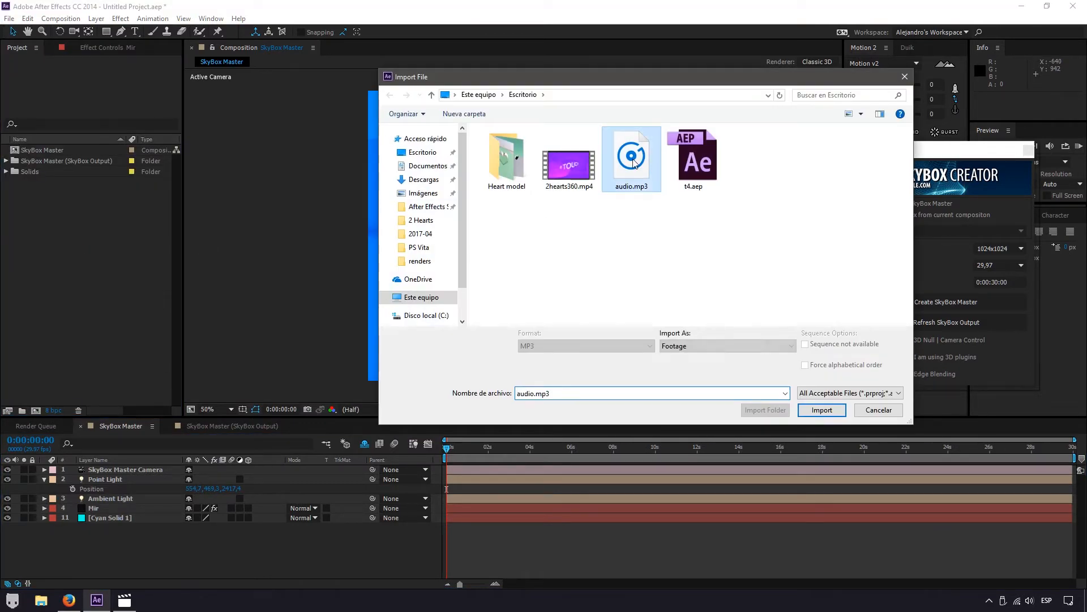
pyautogui.click(821, 410)
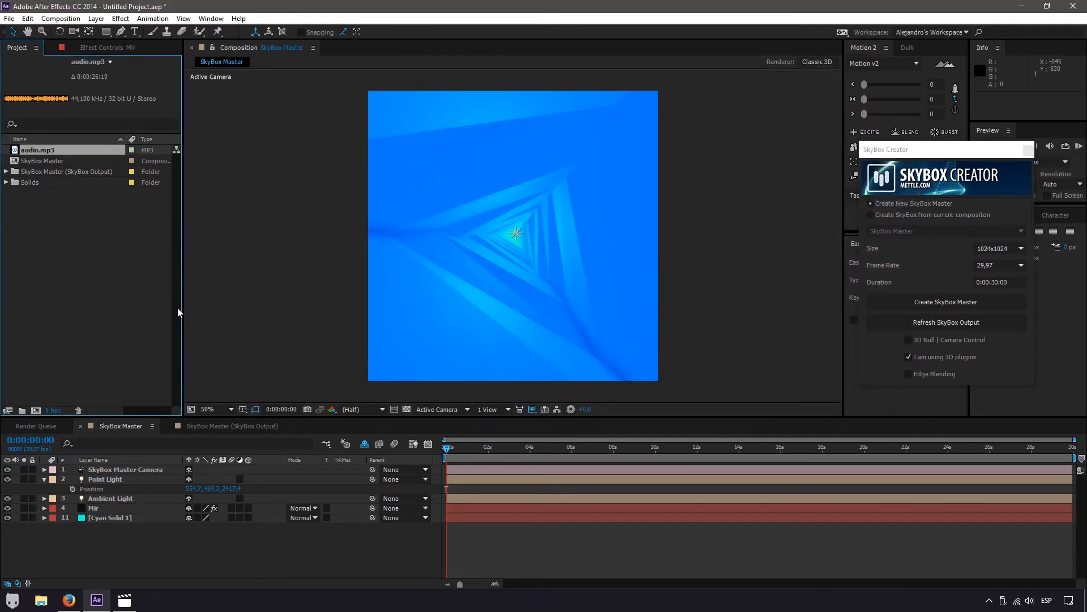
pyautogui.moveTo(34, 151); pyautogui.dragTo(107, 464)
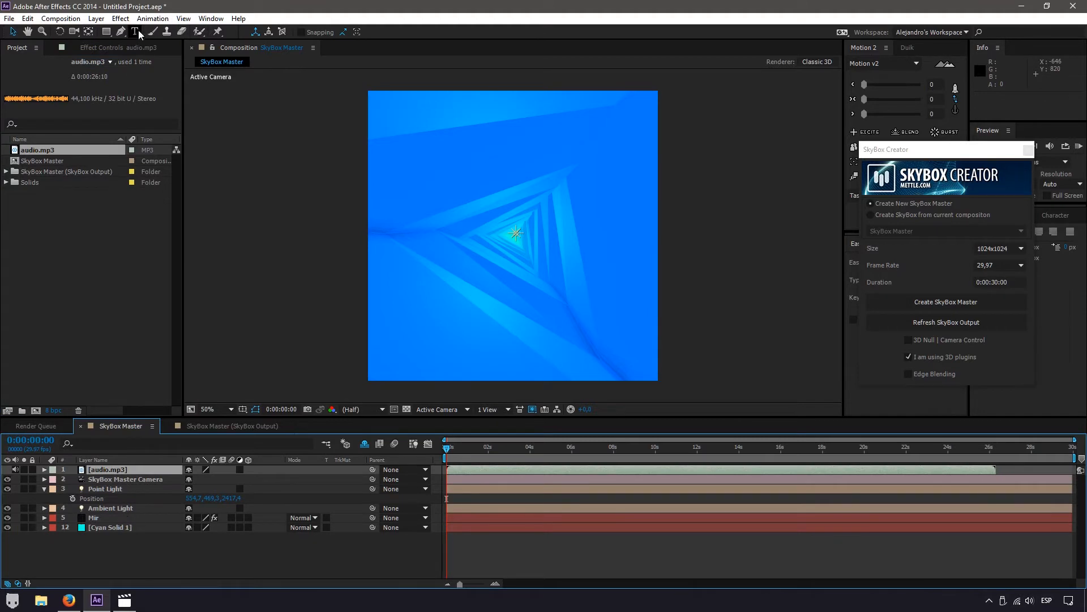
# Create a 1024 x 1024 px dark gray (2C2C2C) solid named SoundKeys in the SkyBox Master composition
pyautogui.click(97, 18)
pyautogui.moveTo(258, 34)
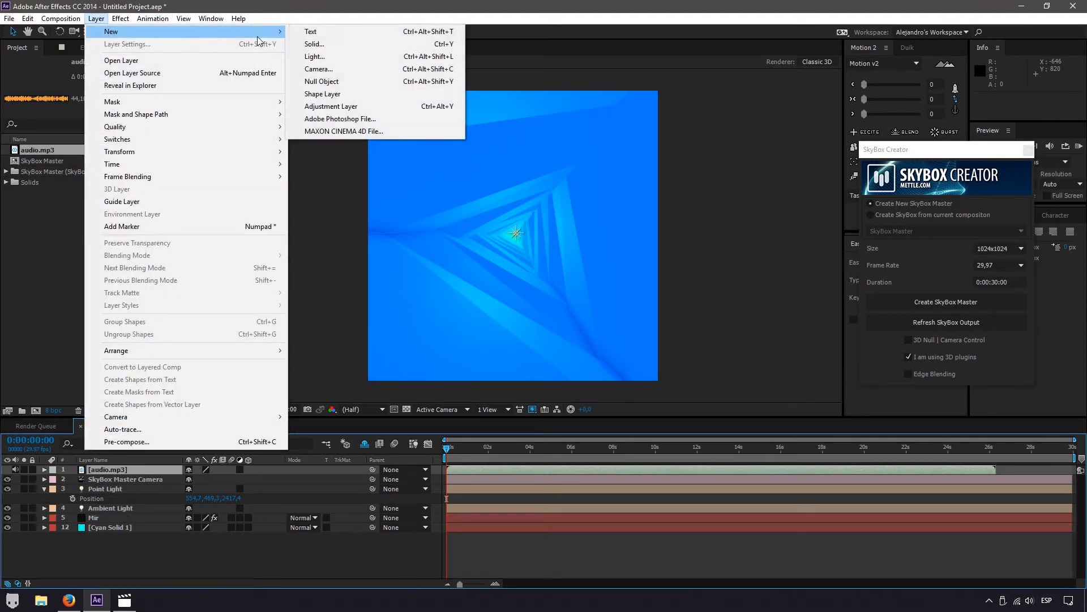
pyautogui.click(314, 44)
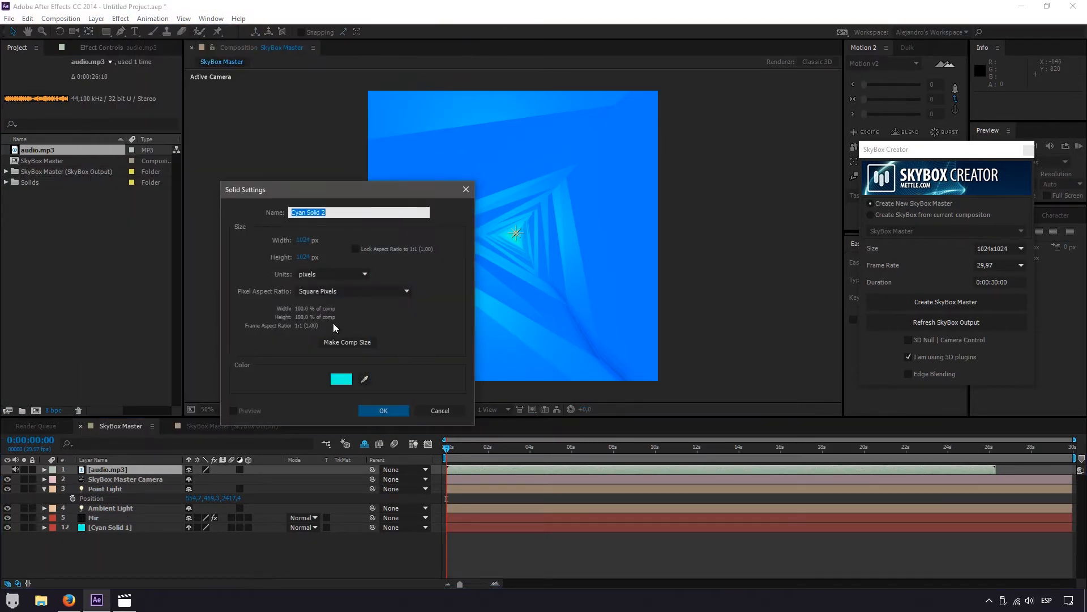
pyautogui.click(341, 379)
pyautogui.moveTo(753, 284); pyautogui.dragTo(717, 339)
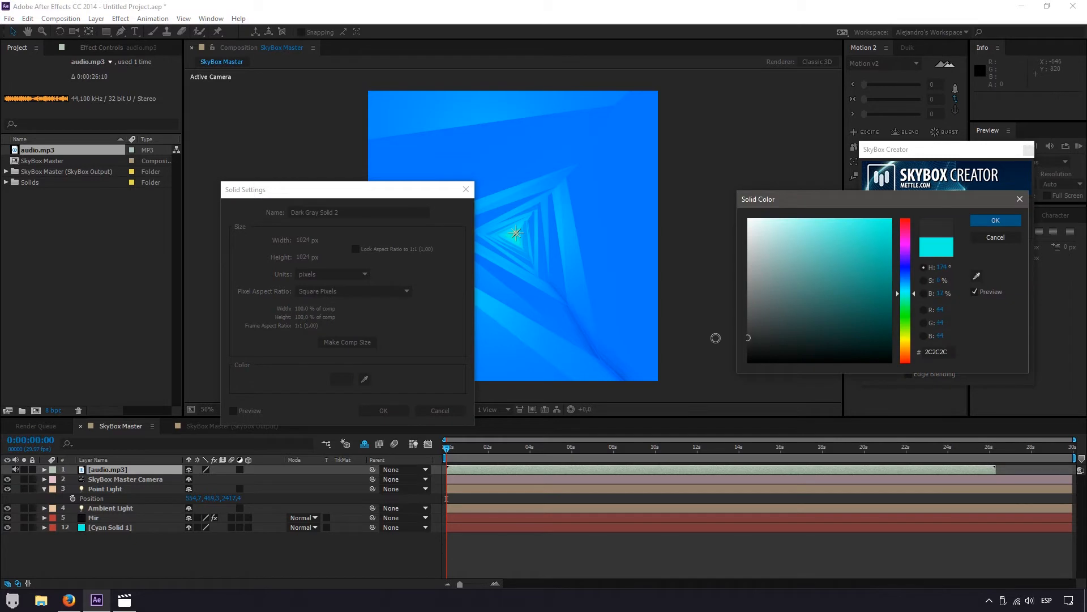
pyautogui.click(996, 220)
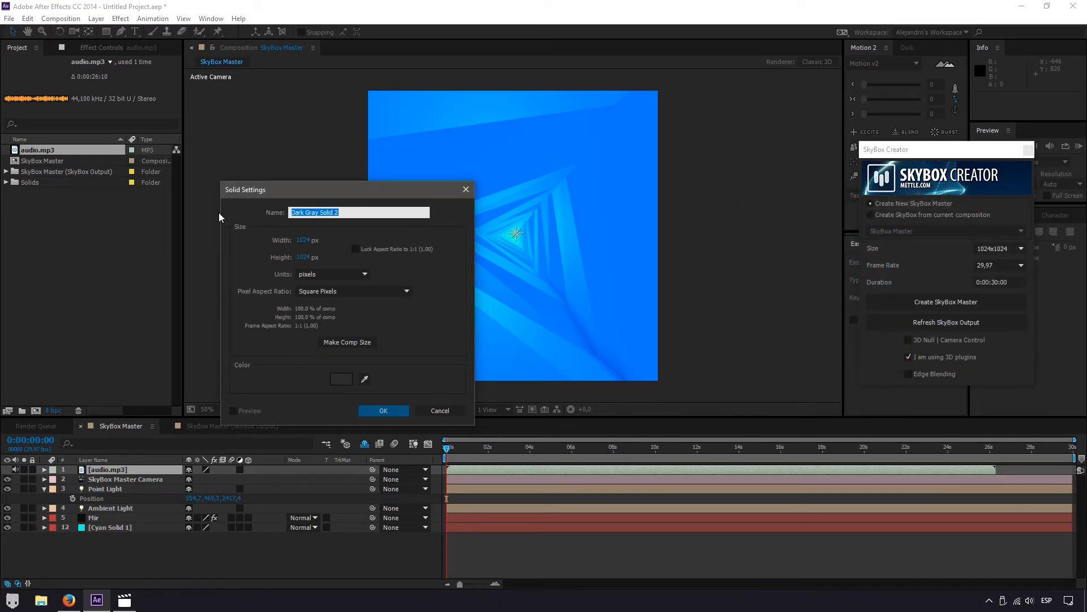
pyautogui.write('SoundKeys')
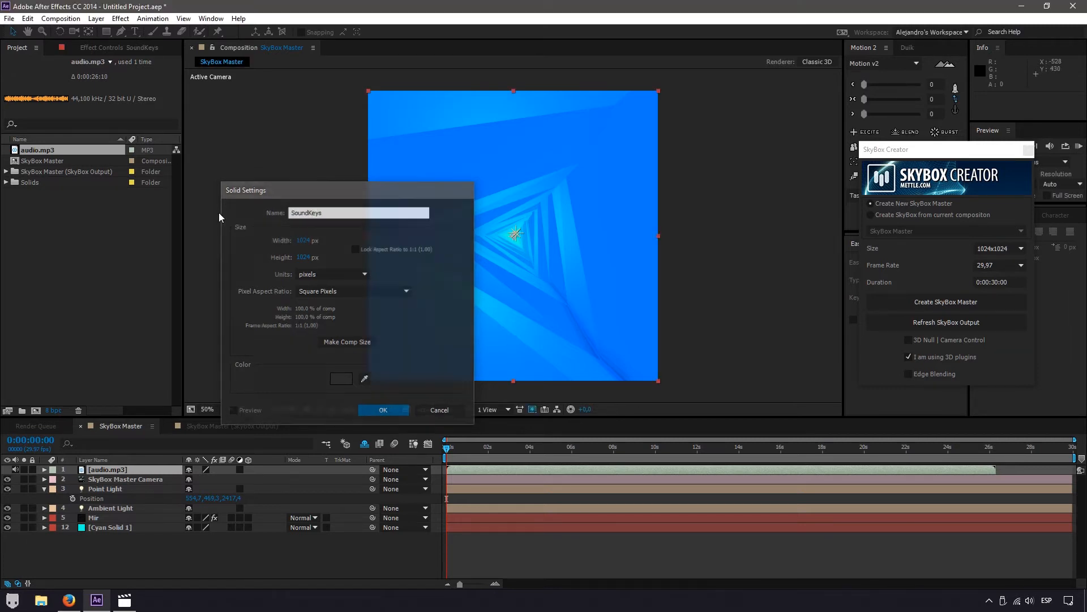
pyautogui.press('Return')
# Apply the Trapcode Sound Keys effect to the SoundKeys solid and set its audio layer to 2. audio.mp3
pyautogui.click(121, 19)
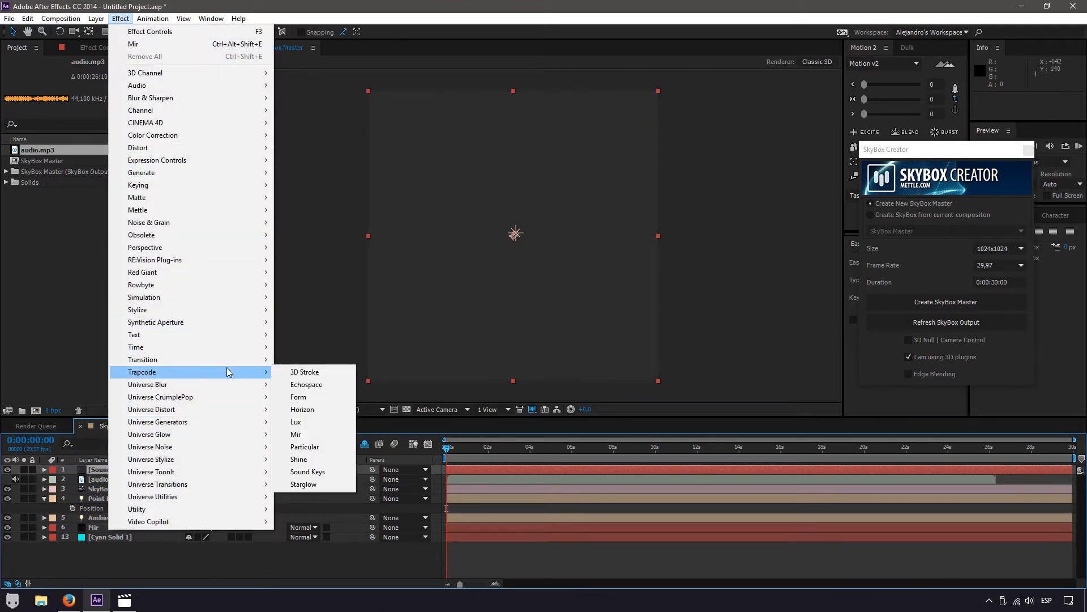
pyautogui.moveTo(229, 373)
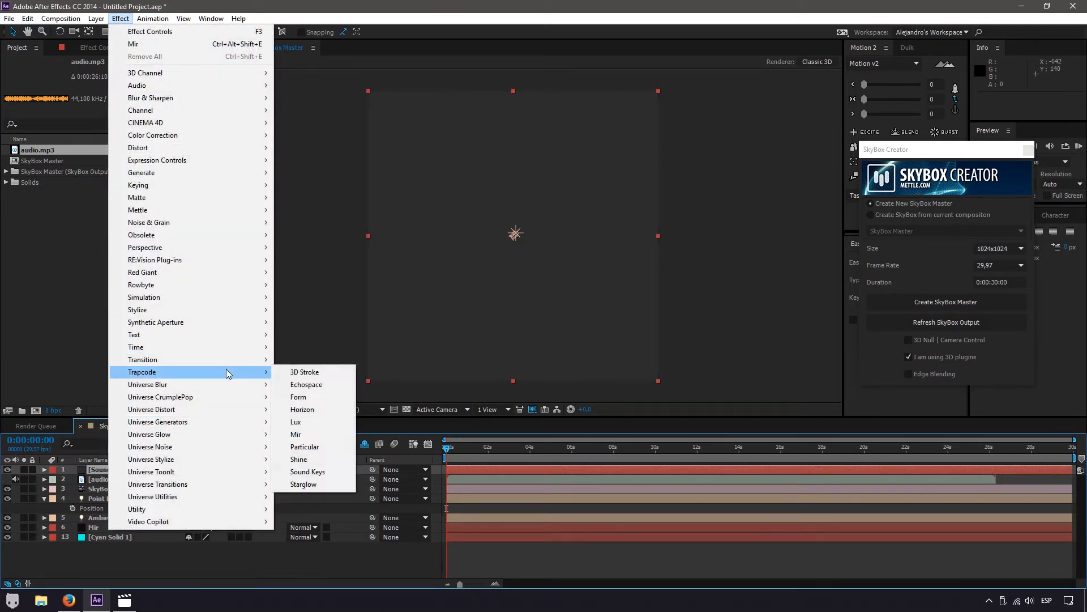
pyautogui.click(300, 472)
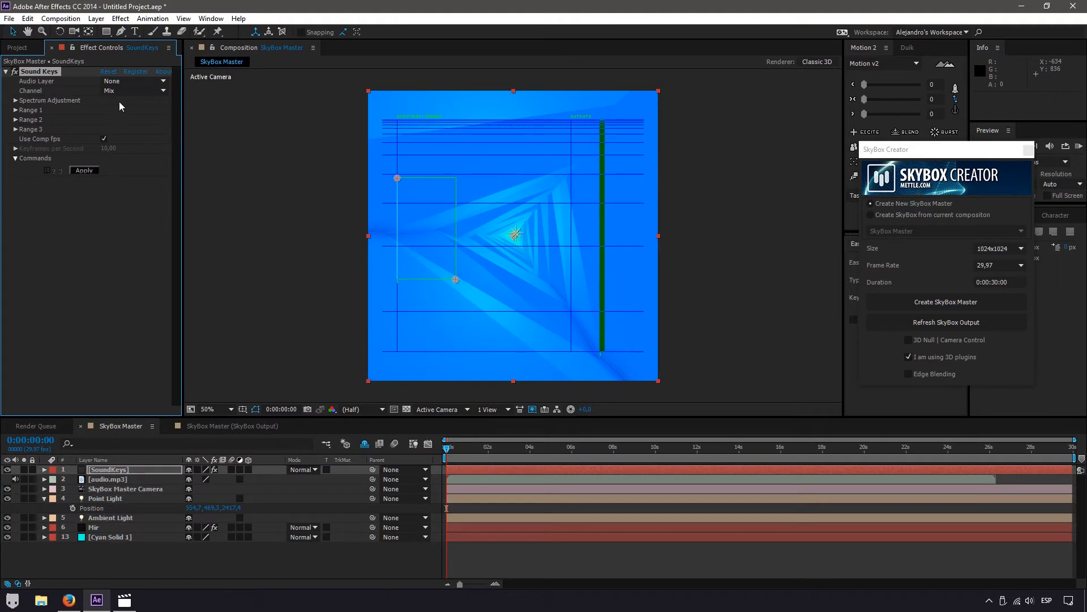
pyautogui.click(124, 81)
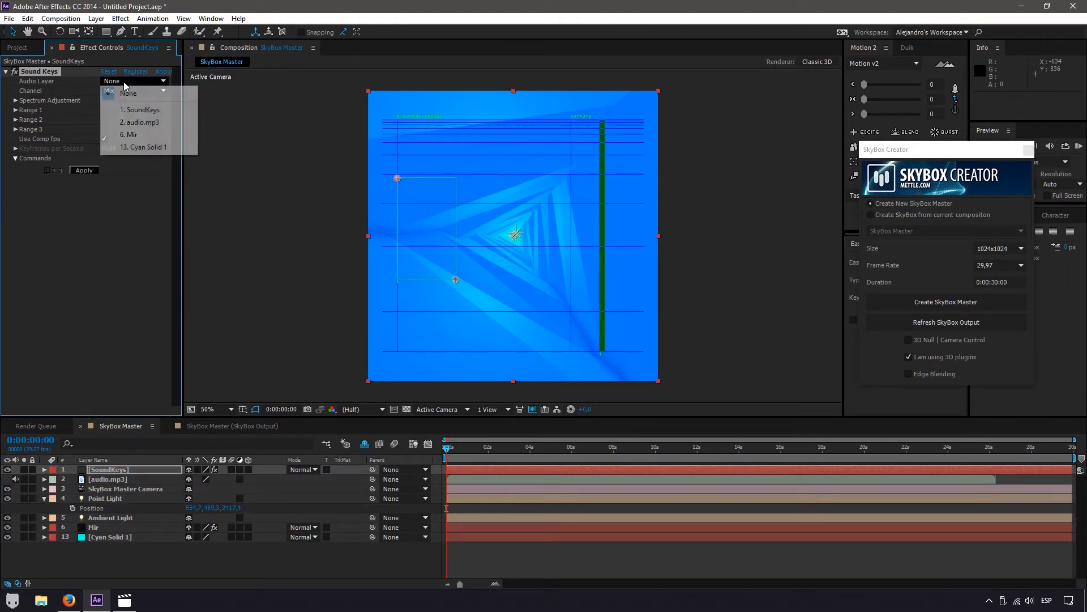
pyautogui.click(148, 123)
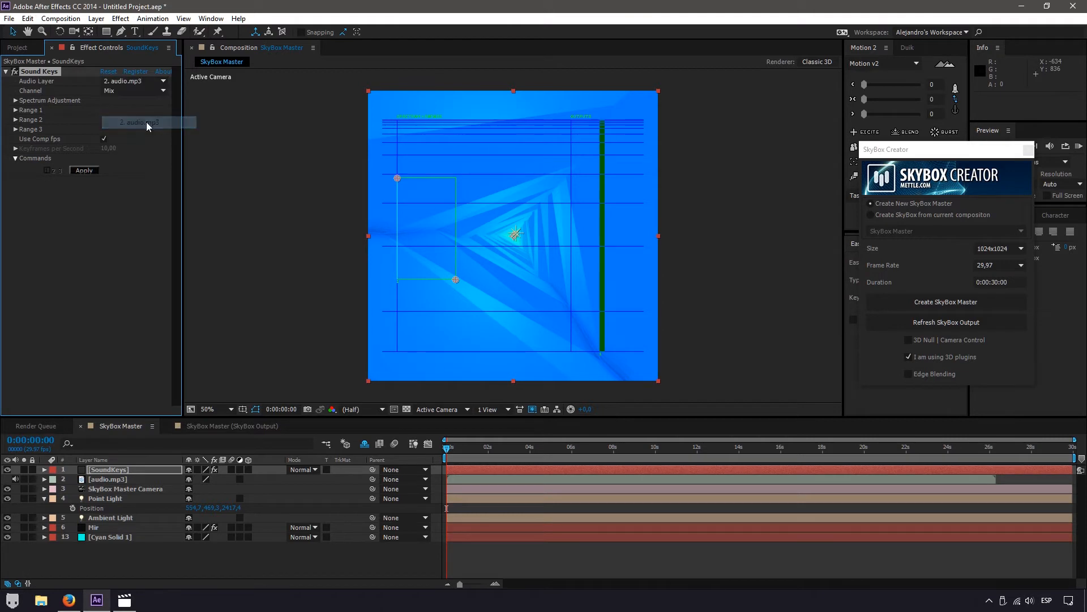
# Fit the Sound Keys Range 1 box over the spectrum's orange-to-yellow peaks, with full-height corners at about 182, 101 and 297, 926
pyautogui.click(105, 480)
pyautogui.click(112, 470)
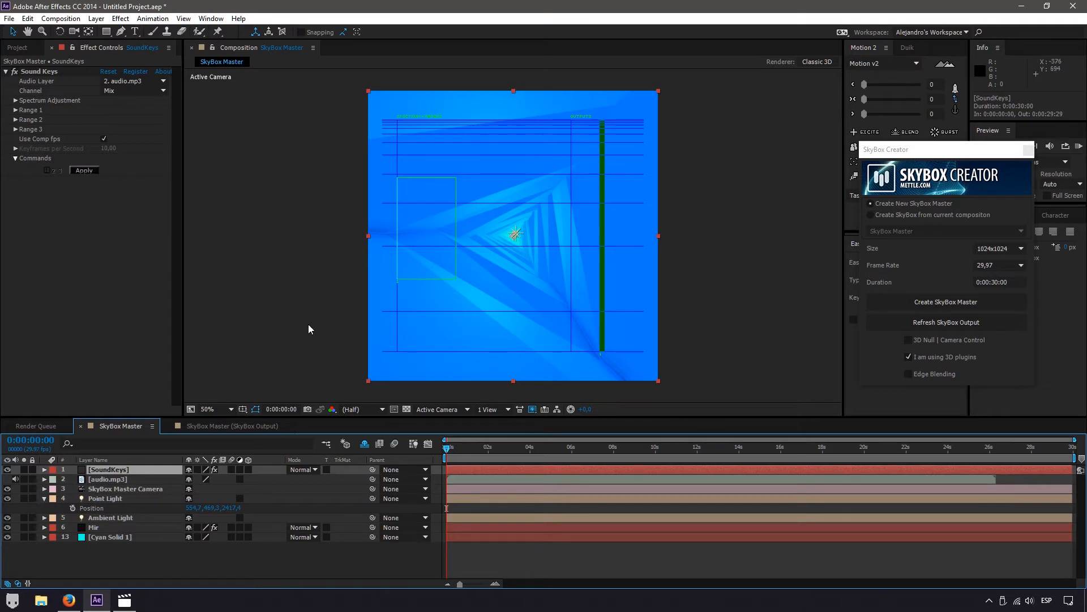
pyautogui.moveTo(455, 450); pyautogui.dragTo(481, 453)
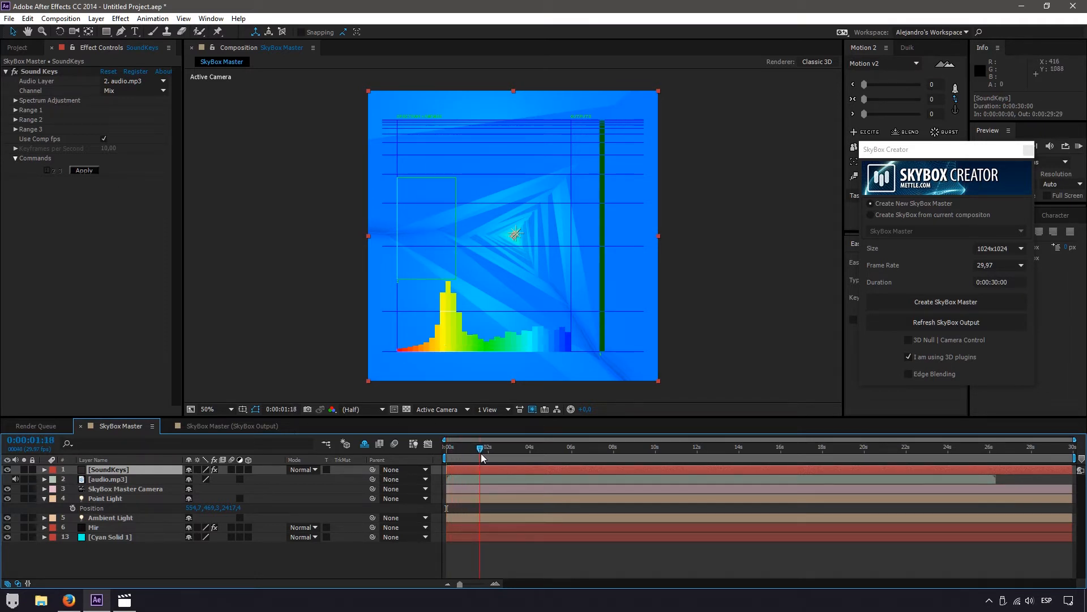
pyautogui.click(35, 70)
pyautogui.moveTo(397, 179); pyautogui.dragTo(426, 121)
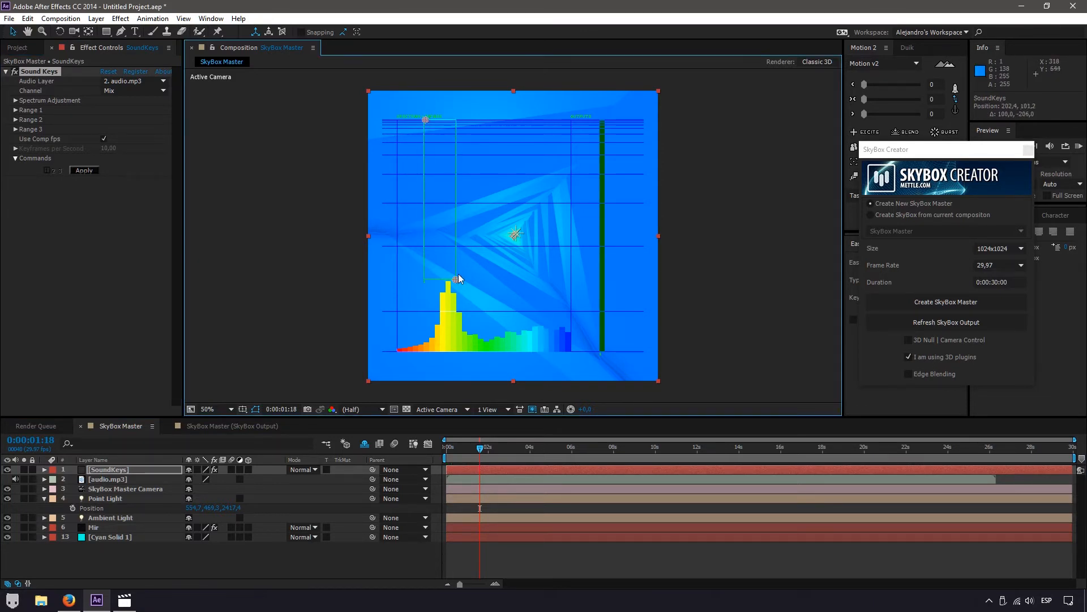
pyautogui.moveTo(456, 279); pyautogui.dragTo(458, 349)
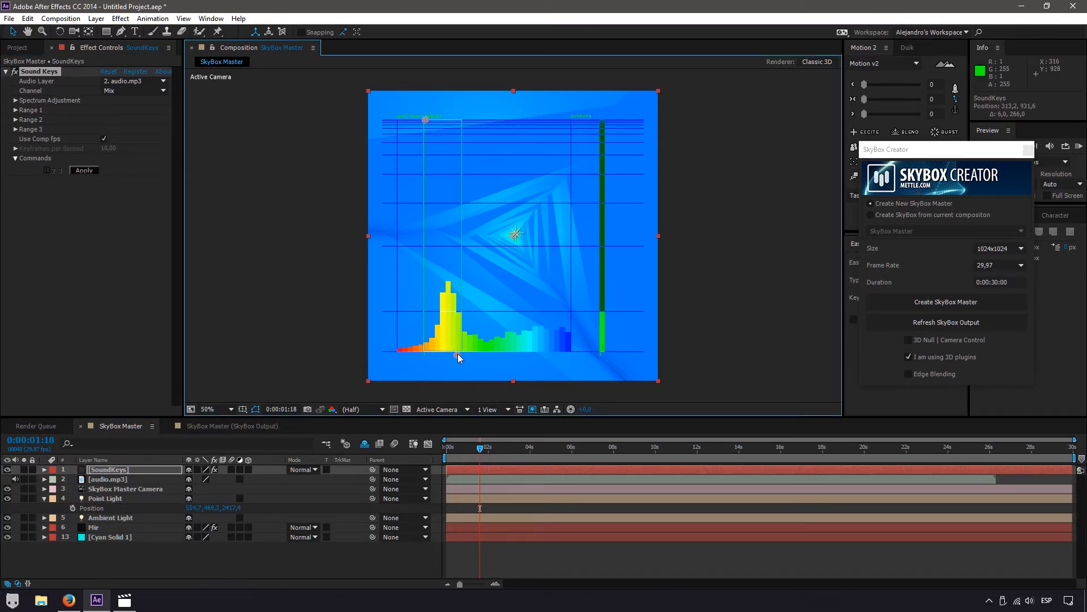
pyautogui.moveTo(481, 451)
pyautogui.mouseDown()
pyautogui.moveTo(461, 451)
pyautogui.moveTo(501, 451)
pyautogui.mouseUp()
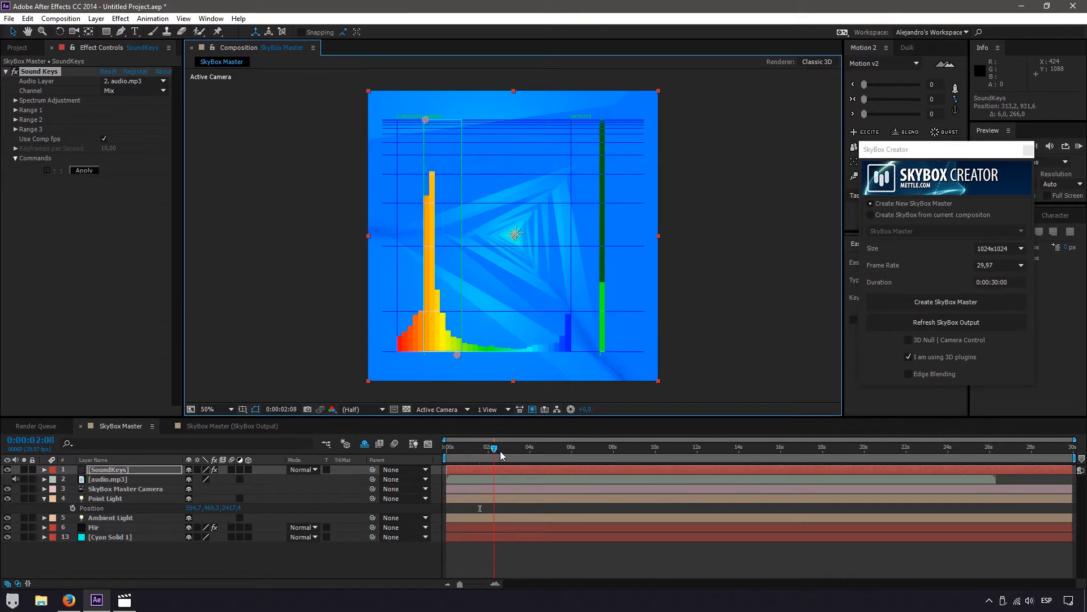
pyautogui.moveTo(425, 120); pyautogui.dragTo(421, 120)
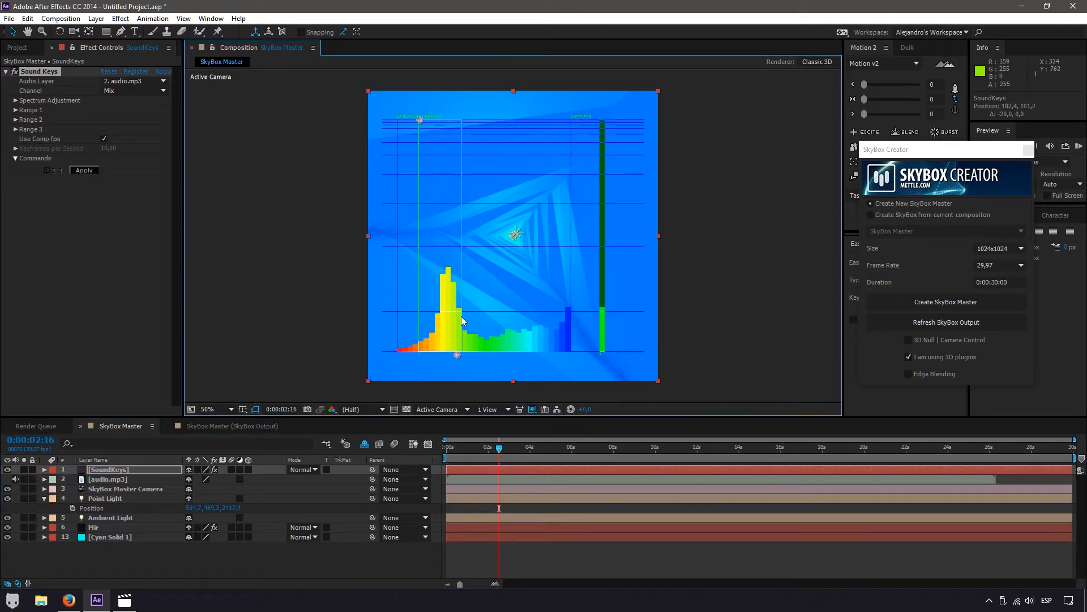
pyautogui.moveTo(455, 353); pyautogui.dragTo(454, 350)
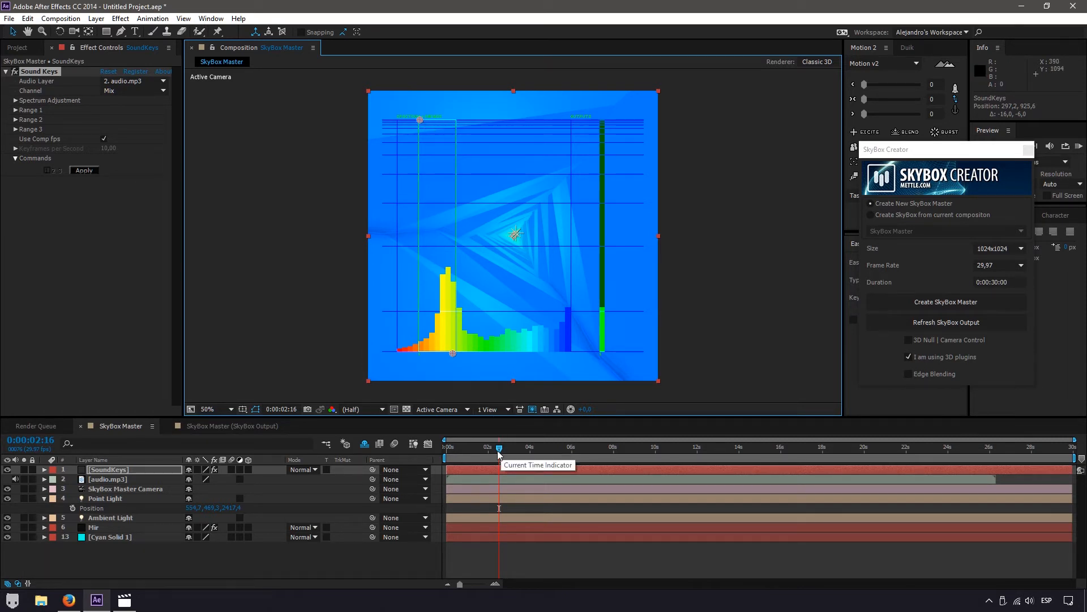
# Check how the audio spectrum peaks fall inside the Range 1 box at different times between about 2 and 12 seconds
pyautogui.moveTo(499, 452); pyautogui.dragTo(554, 438)
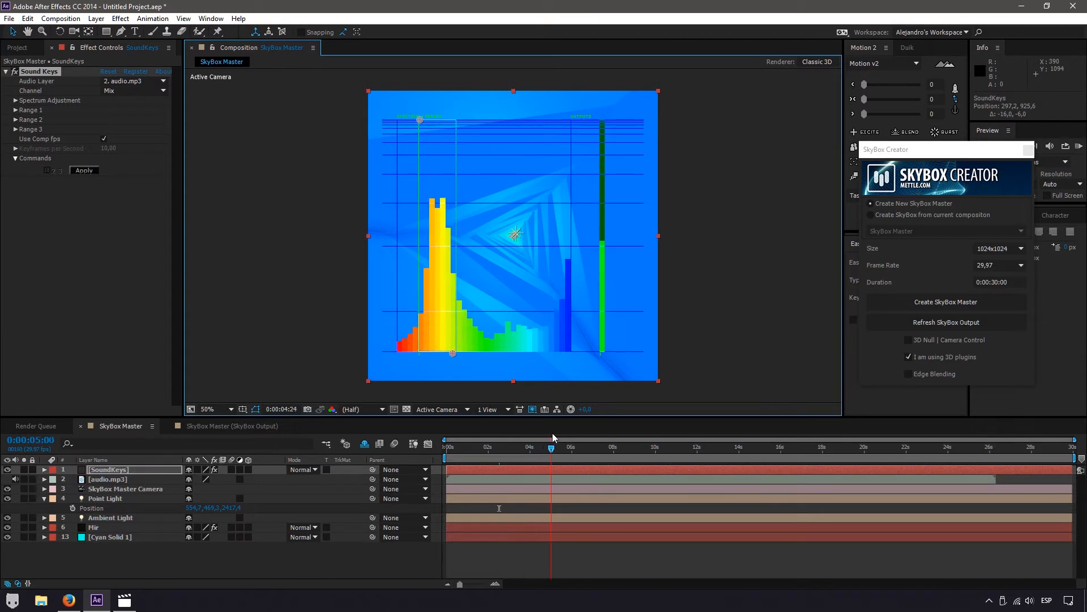
pyautogui.press('space')
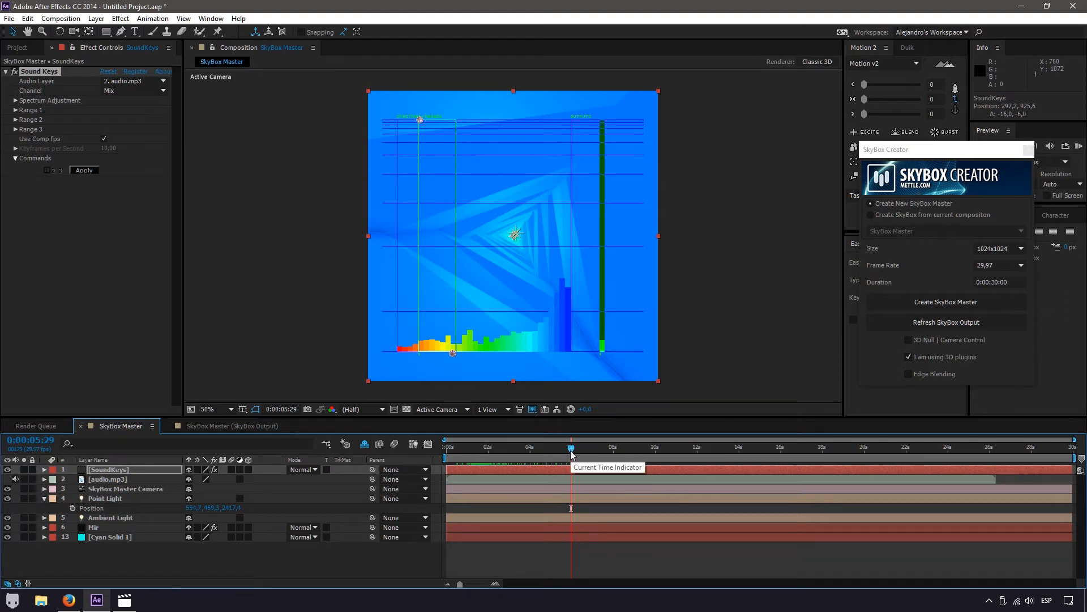
pyautogui.moveTo(571, 451); pyautogui.dragTo(694, 450)
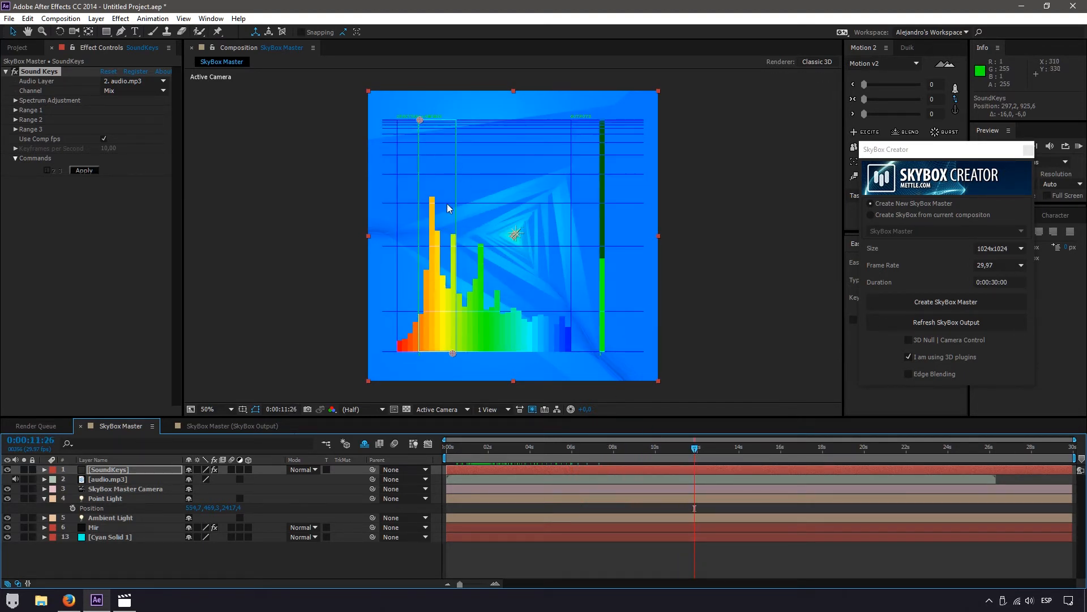
pyautogui.moveTo(694, 450); pyautogui.dragTo(611, 450)
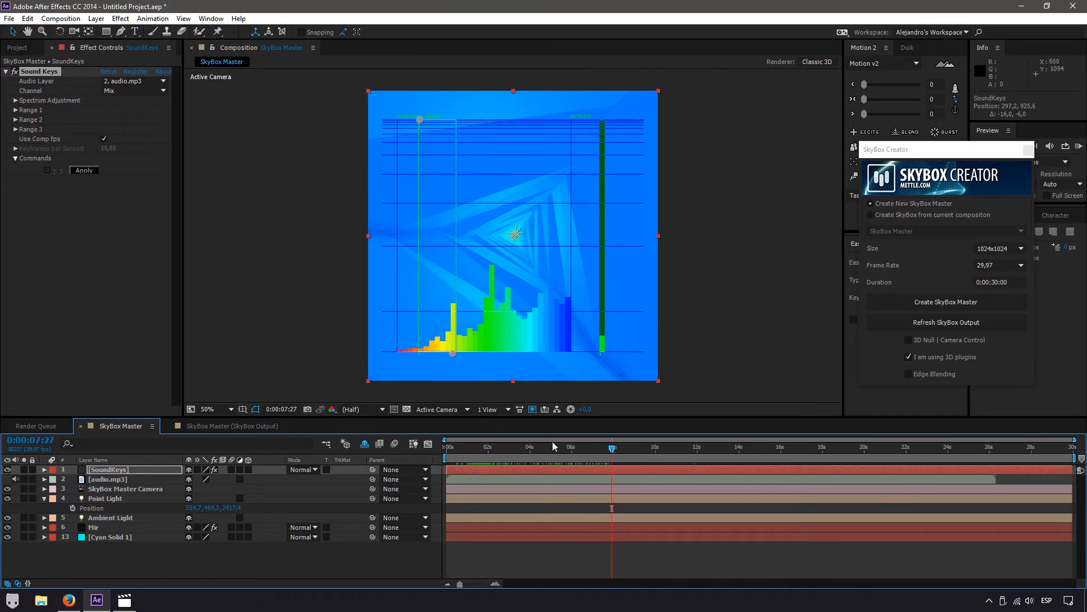
pyautogui.click(579, 449)
pyautogui.moveTo(580, 451); pyautogui.dragTo(502, 448)
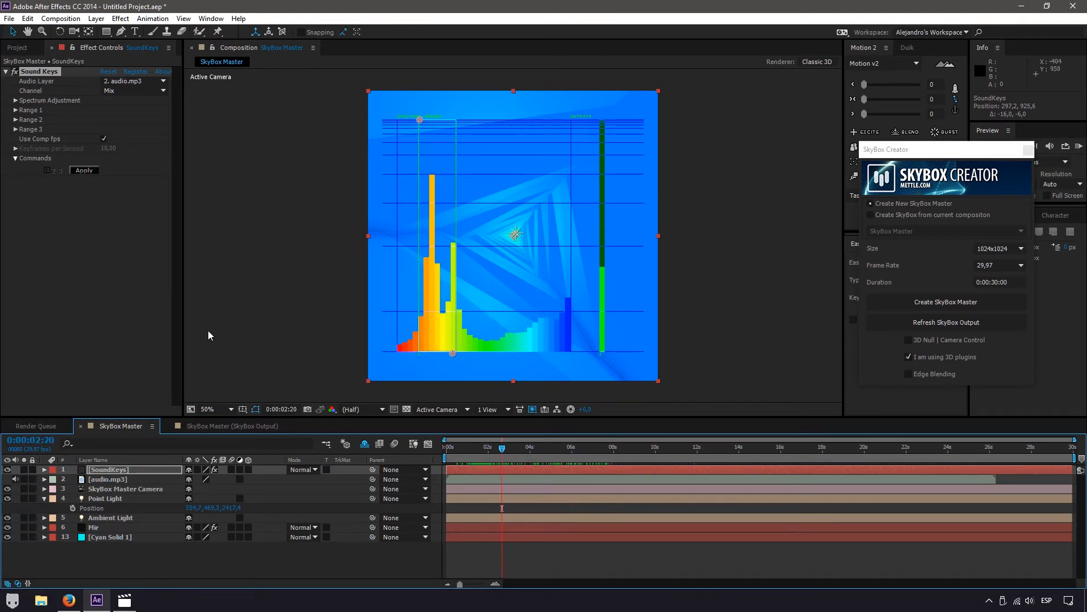
# Generate the Sound Keys Output 1 keyframes from Range 1, reveal them on the SoundKeys layer and check them against the spectrum
pyautogui.click(15, 110)
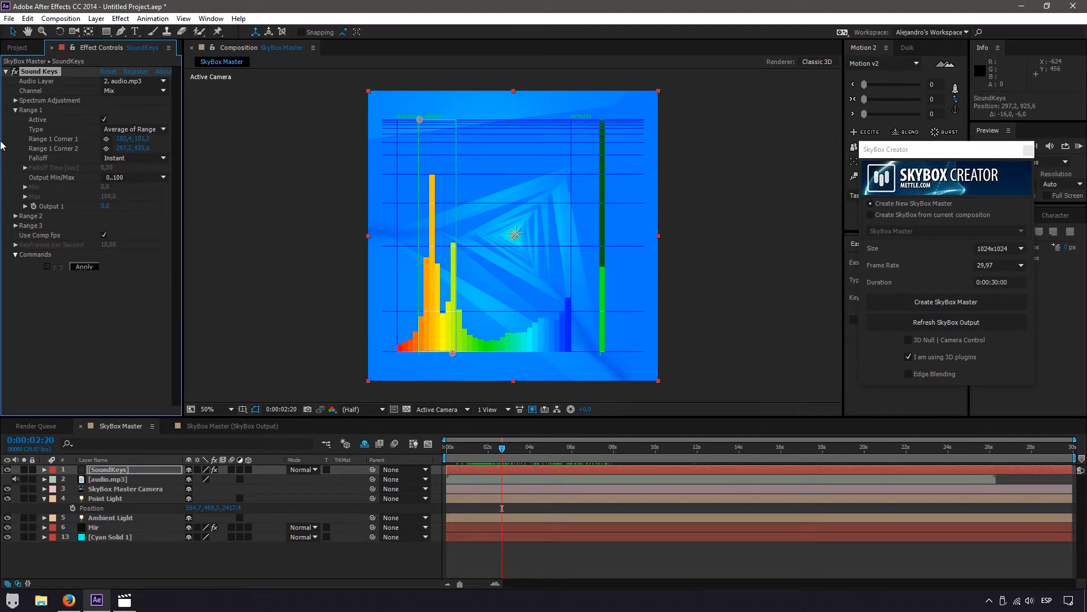
pyautogui.click(86, 266)
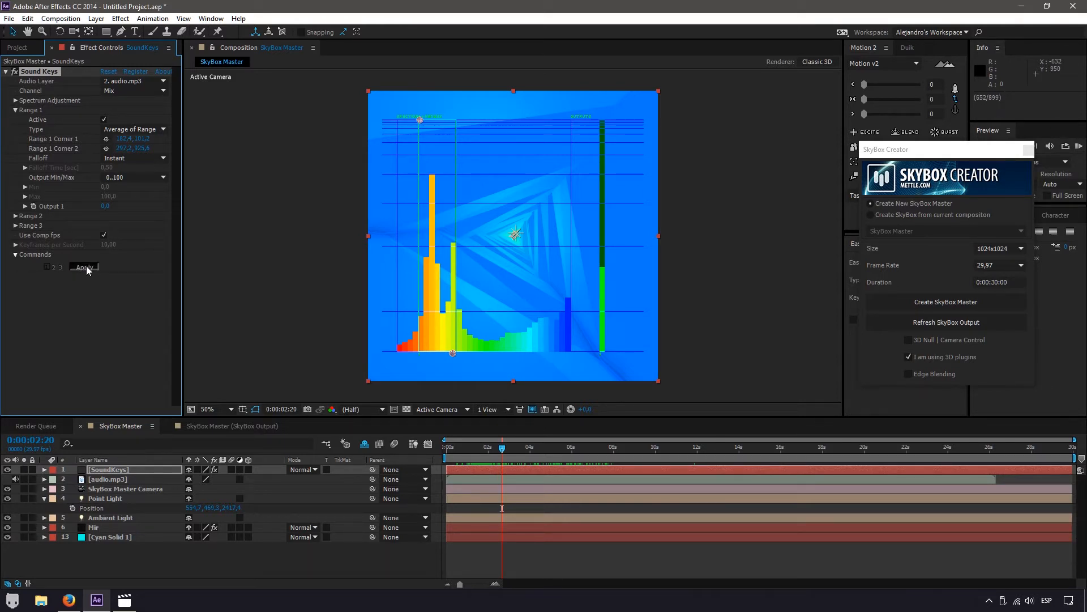
pyautogui.click(468, 469)
pyautogui.press('u')
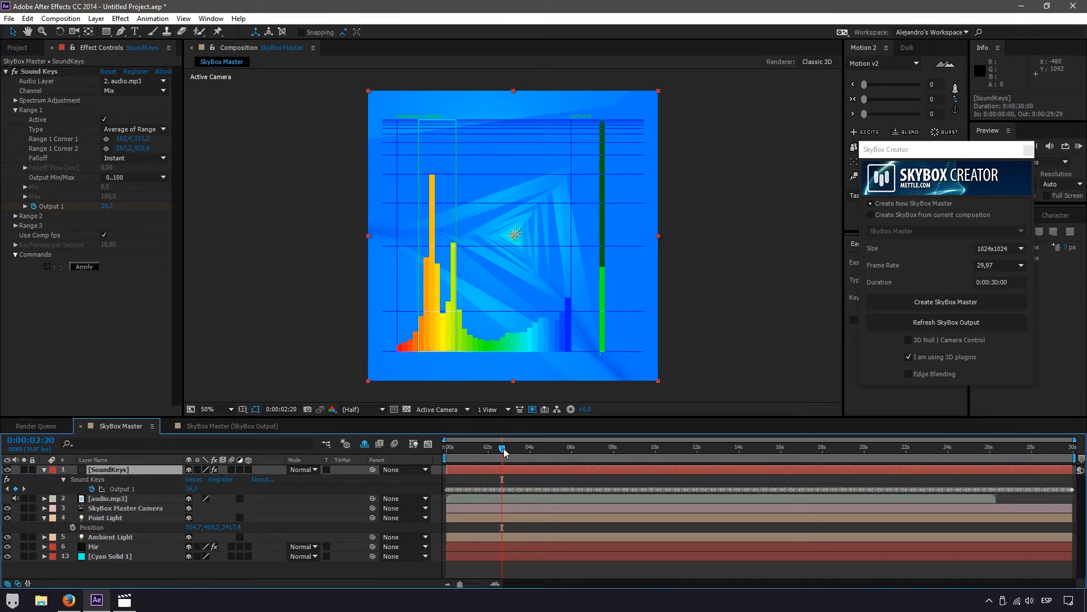
pyautogui.moveTo(504, 447); pyautogui.dragTo(536, 463)
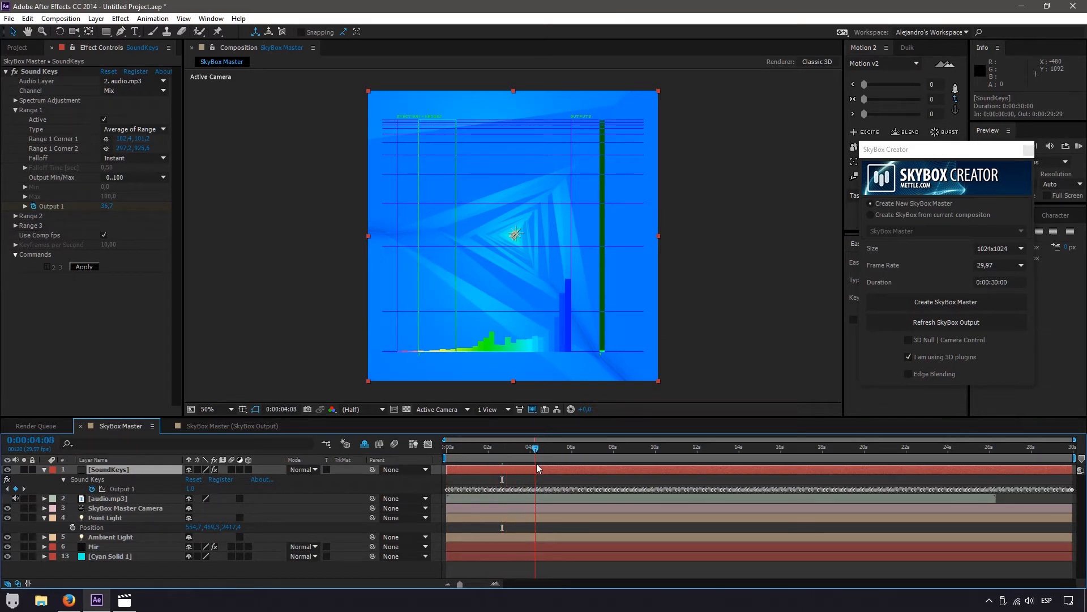
pyautogui.press('space')
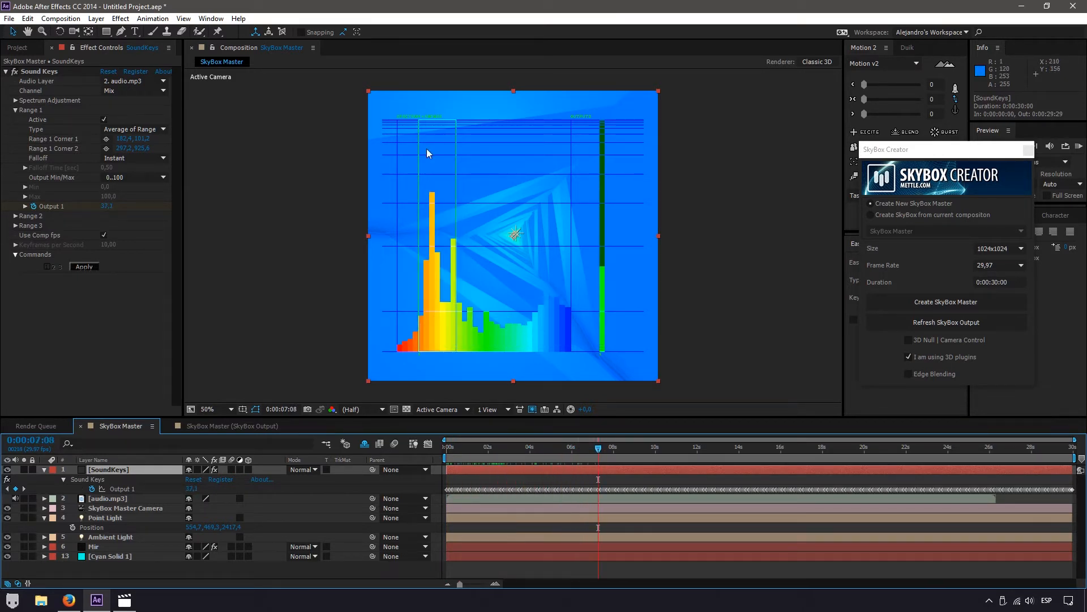
pyautogui.moveTo(610, 452); pyautogui.dragTo(470, 448)
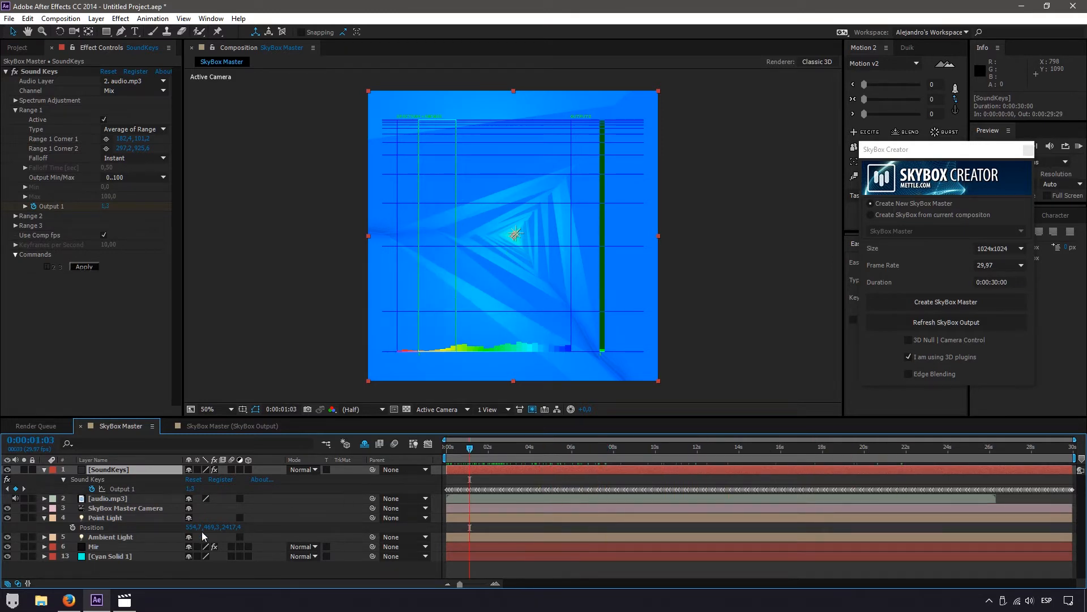
# Link the Mir layer's fractal Evolution by expression to Output 1 of the SoundKeys layer's Sound Keys effect
pyautogui.click(94, 547)
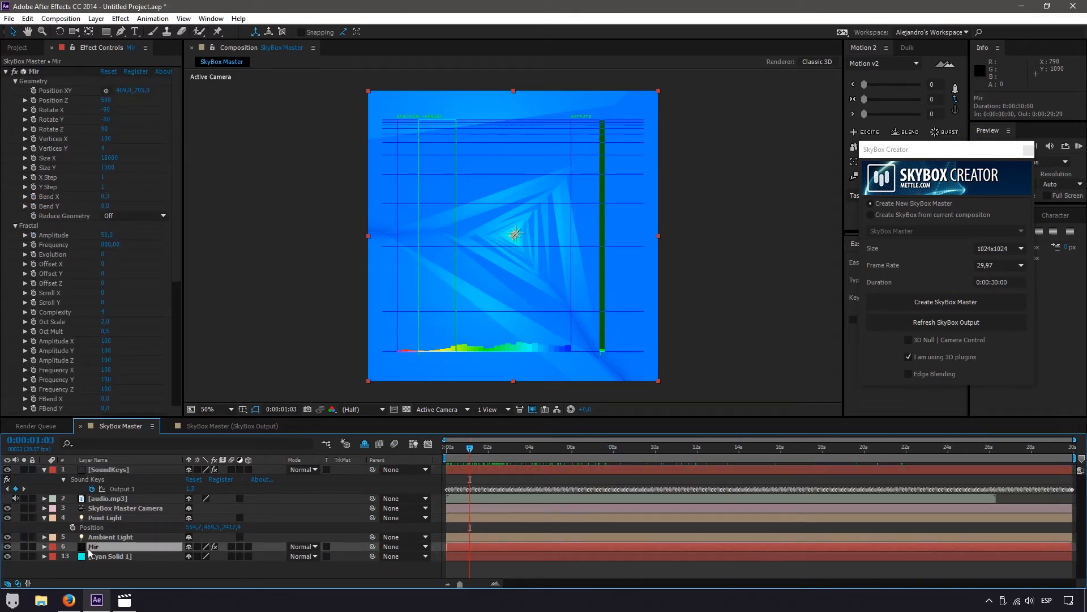
pyautogui.keyDown('alt'); pyautogui.click(34, 255); pyautogui.keyUp('alt')
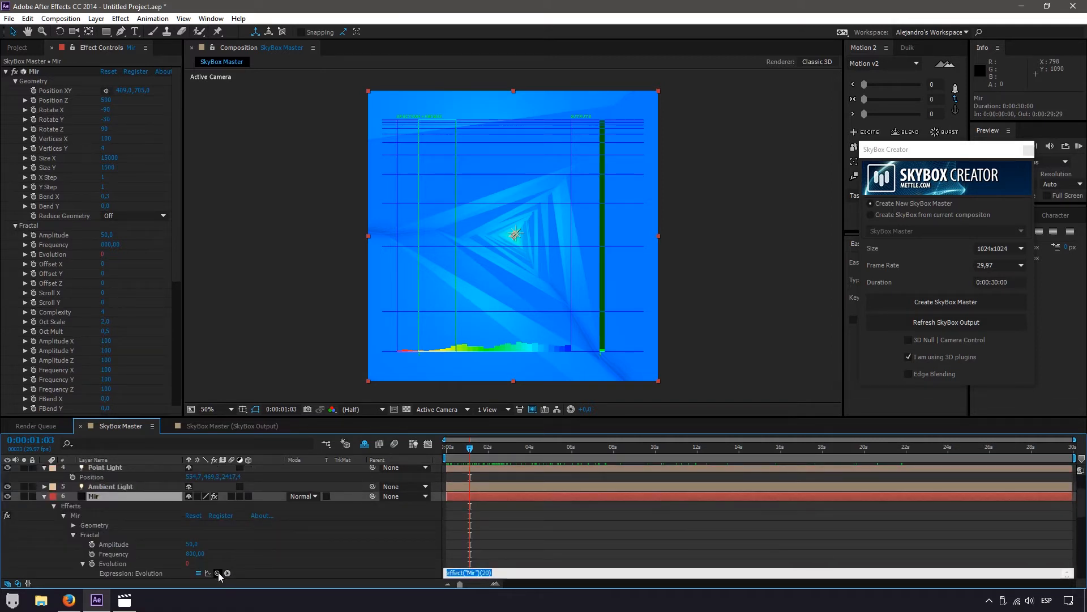
pyautogui.scroll(-1, 230, 549)
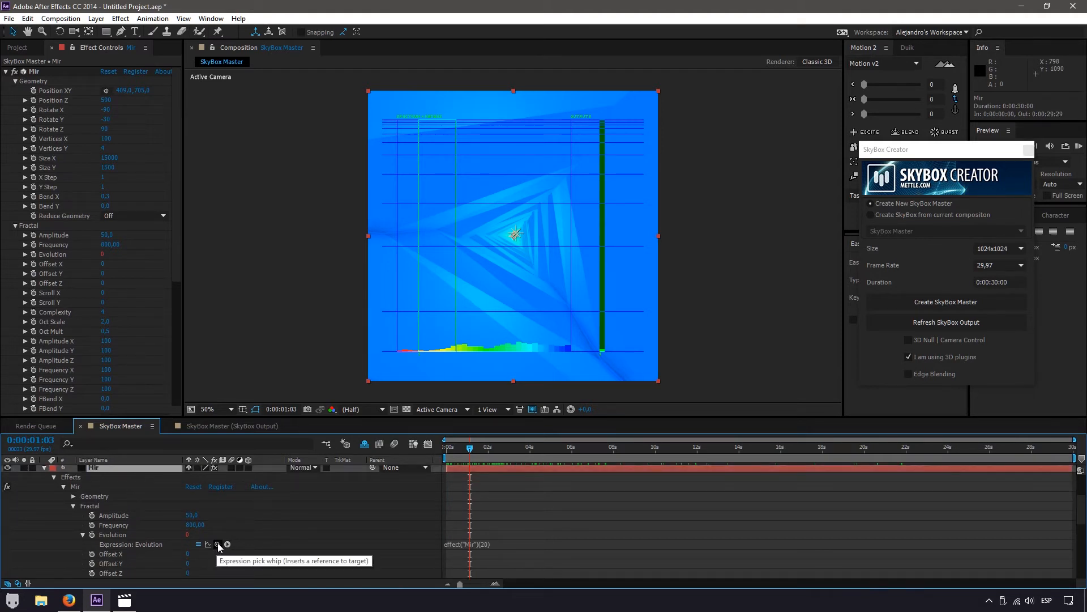
pyautogui.moveTo(218, 545); pyautogui.dragTo(131, 488)
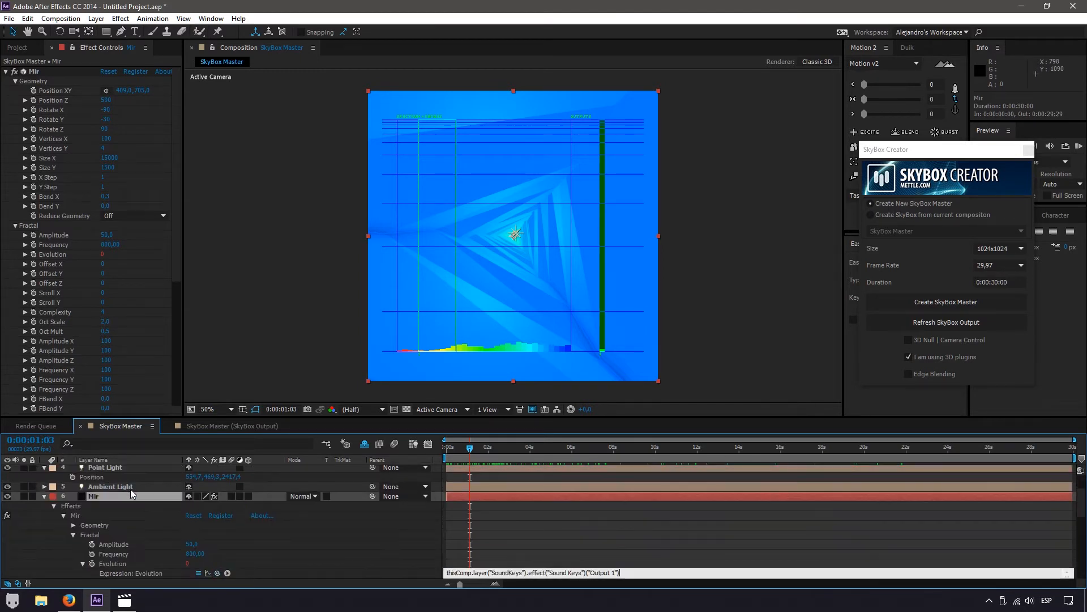
pyautogui.click(410, 515)
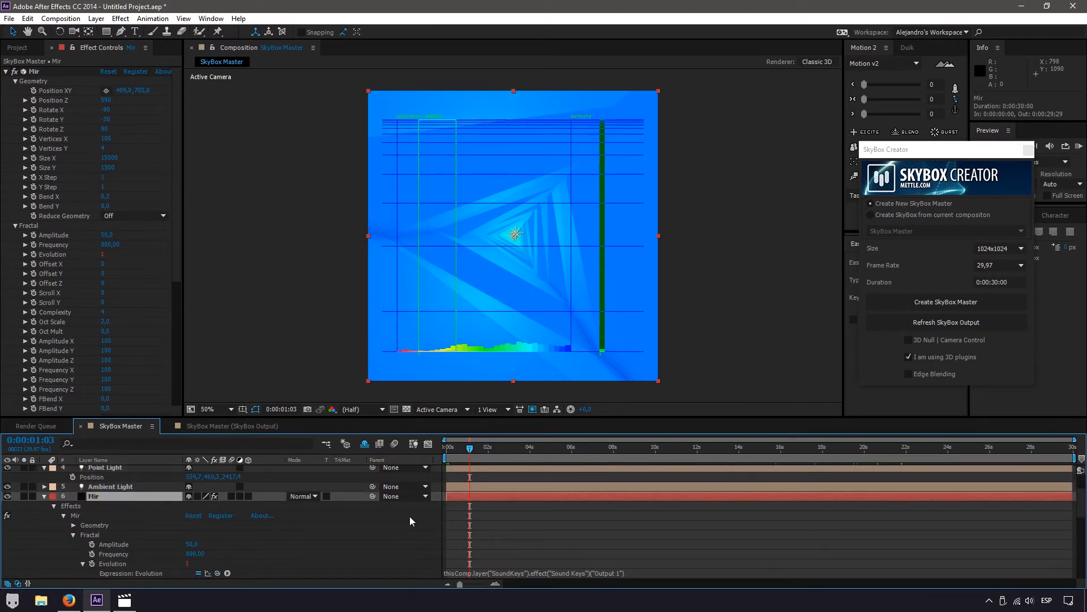
# Preview the SkyBox Master composition from the first frame to examine the audio-driven fractal evolution
pyautogui.scroll(3, 507, 516)
pyautogui.moveTo(474, 457); pyautogui.dragTo(440, 449)
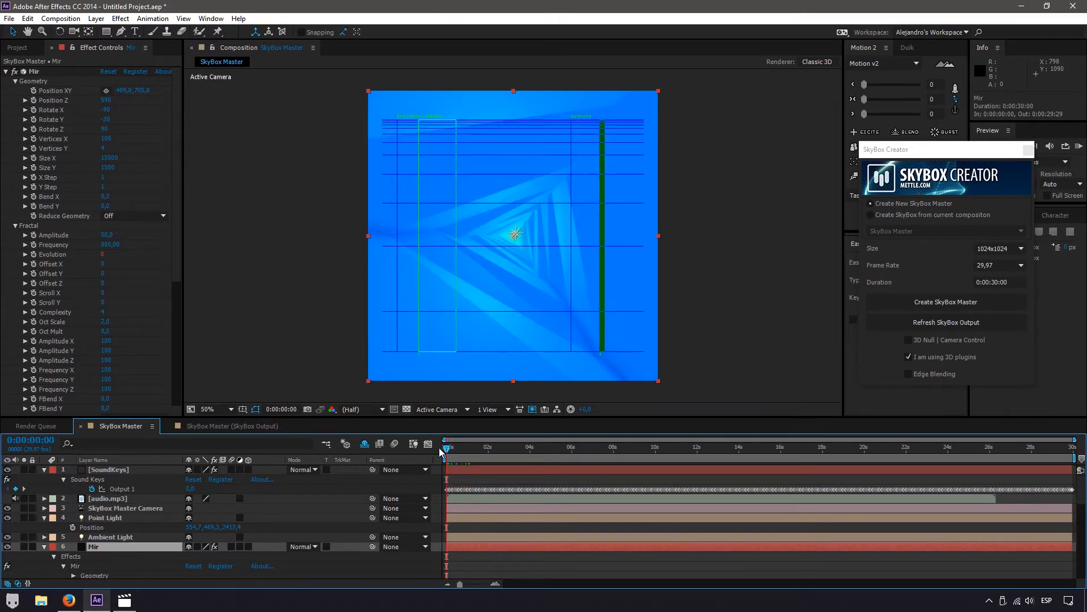
pyautogui.press('KP_0')
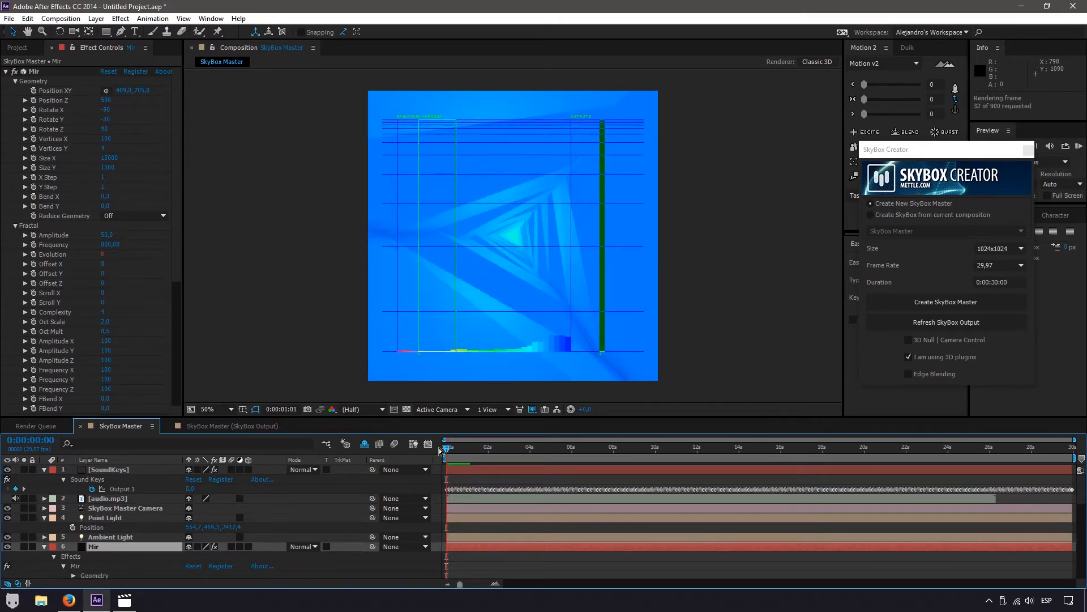
# Hide the SoundKeys layer so its spectrum overlay no longer covers the tunnel in the SkyBox Master composition
pyautogui.press('space')
pyautogui.press('space')
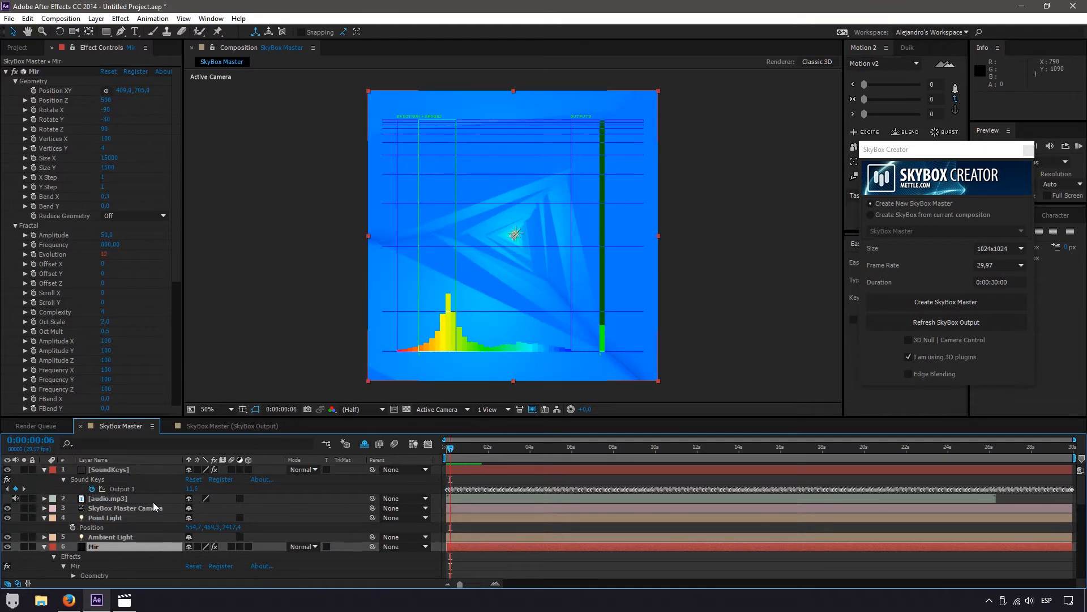
pyautogui.click(103, 469)
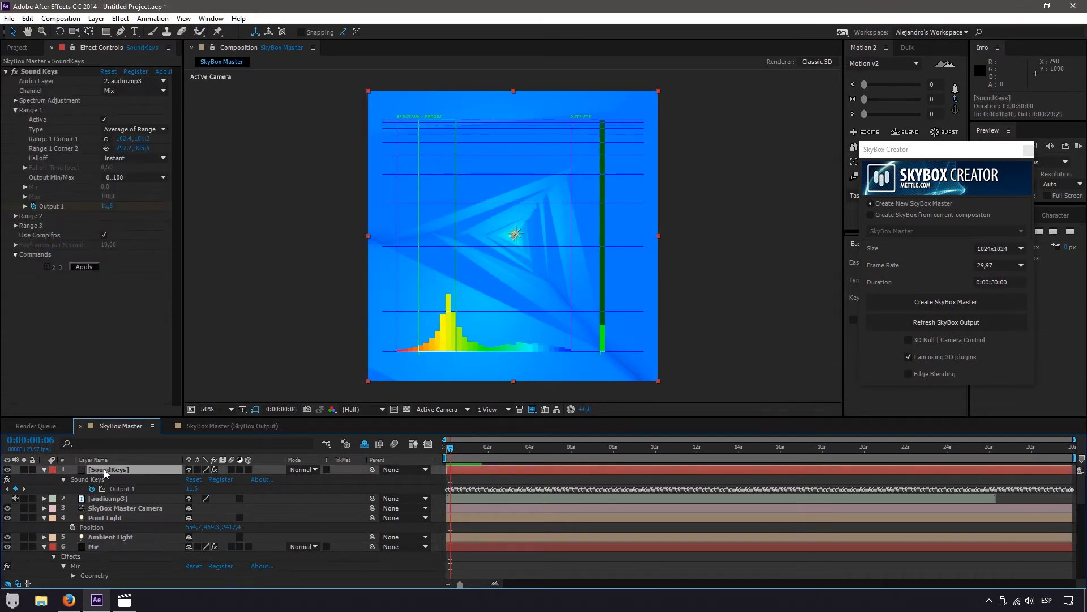
pyautogui.click(7, 469)
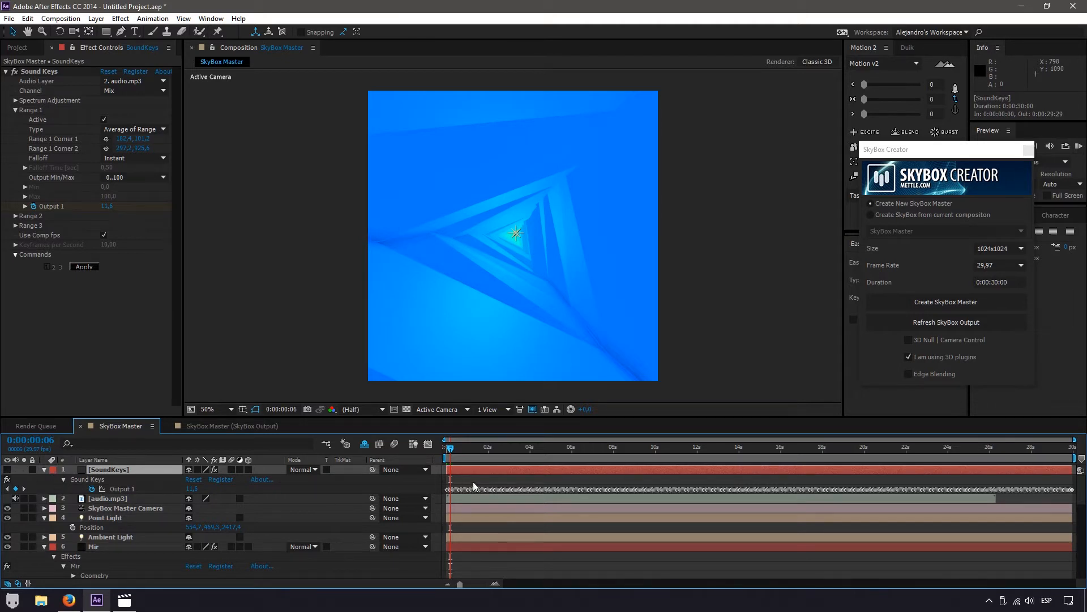
# Preview the tunnel without the spectrum overlay and check the audio-driven motion up to about 0:00:05:18
pyautogui.press('KP_0')
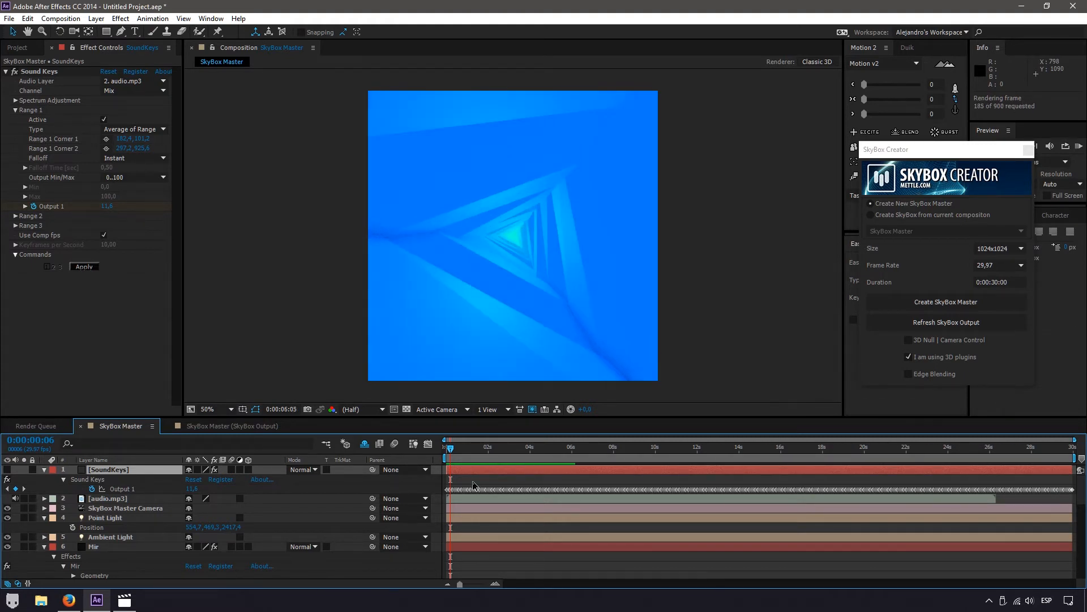
pyautogui.press('space')
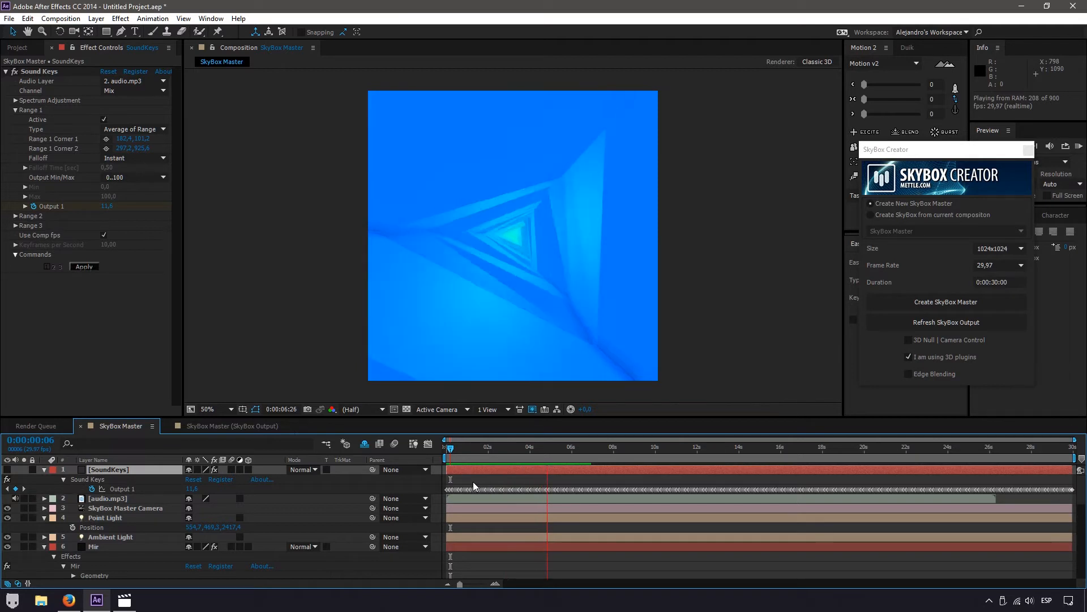
pyautogui.press('space')
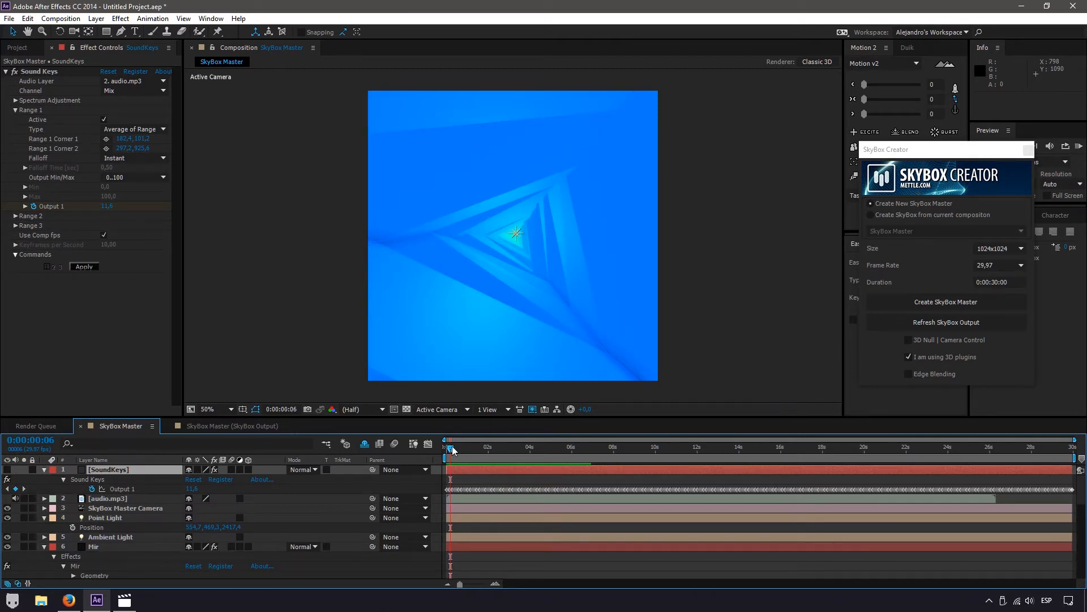
pyautogui.moveTo(452, 447); pyautogui.dragTo(564, 447)
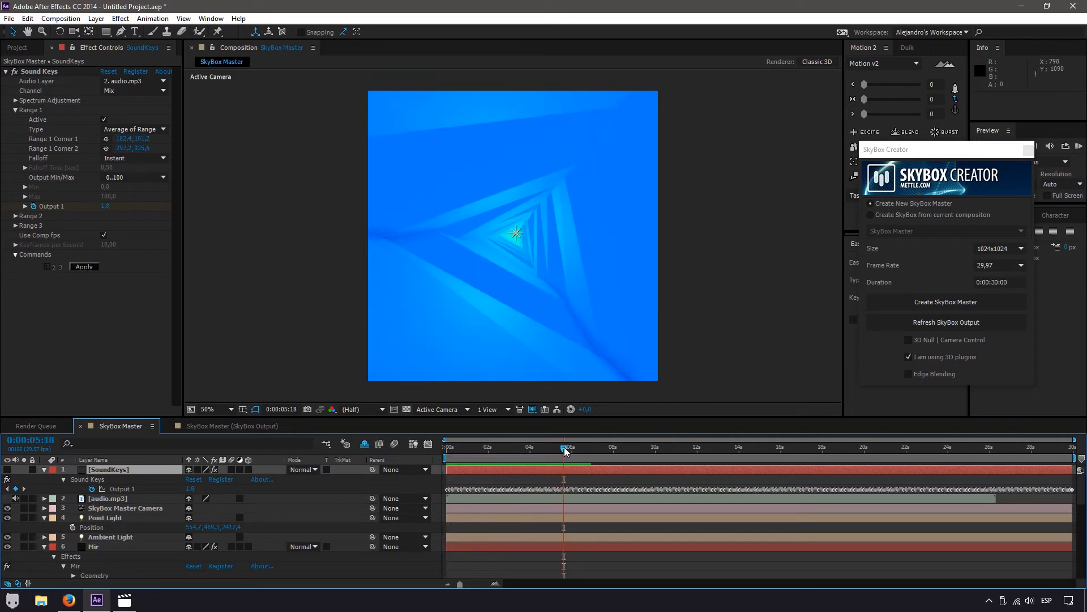
# Set Sound Keys Range 1 Output Min/Max to Custom with a Max of 10 and regenerate the Output 1 keyframes
pyautogui.click(123, 177)
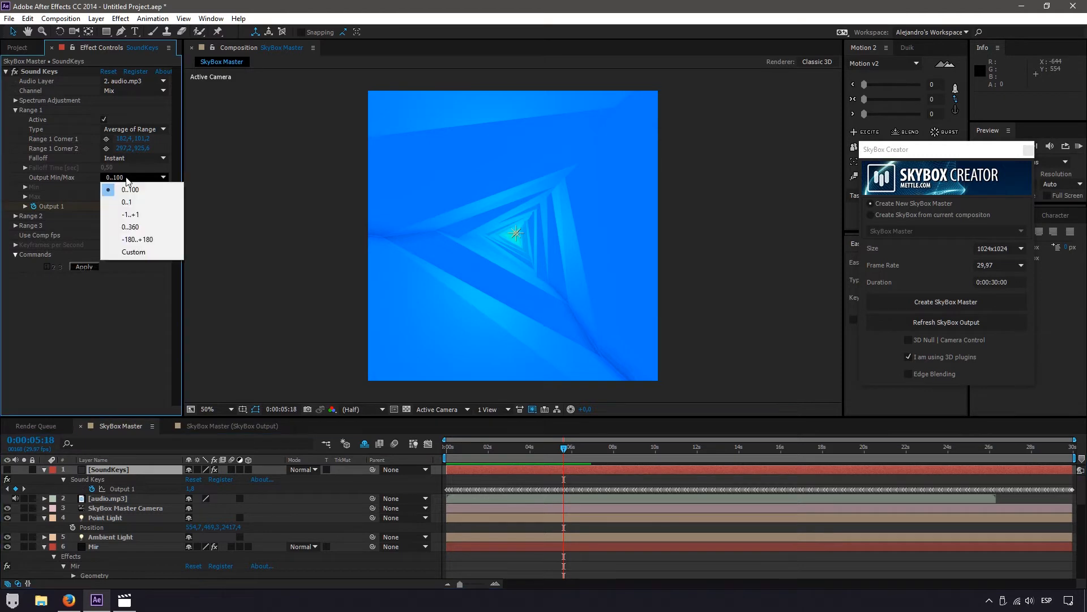
pyautogui.click(127, 251)
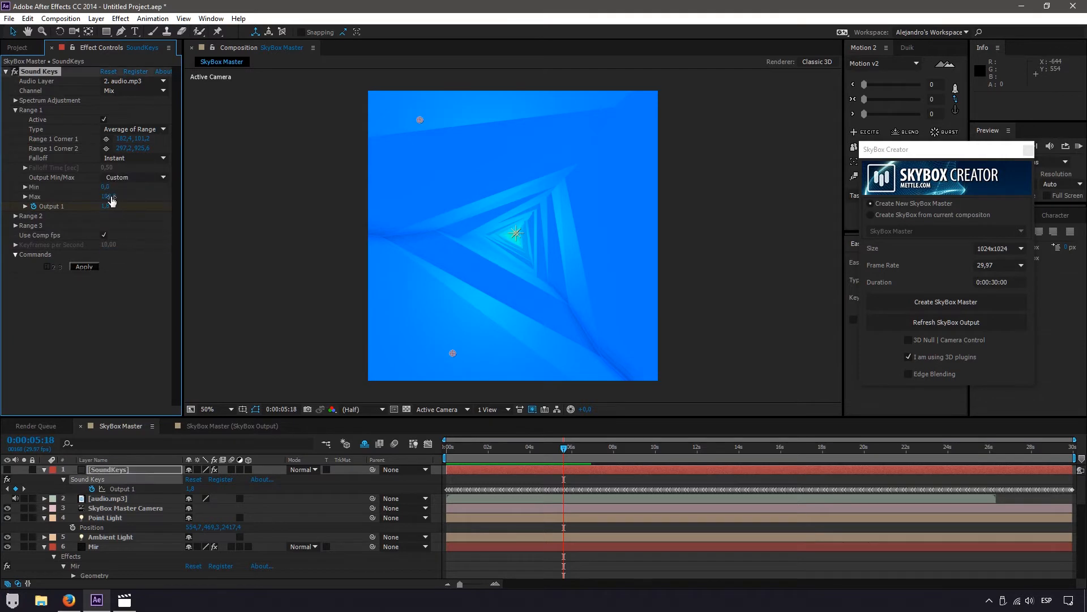
pyautogui.click(108, 197)
pyautogui.write('10')
pyautogui.press('Return')
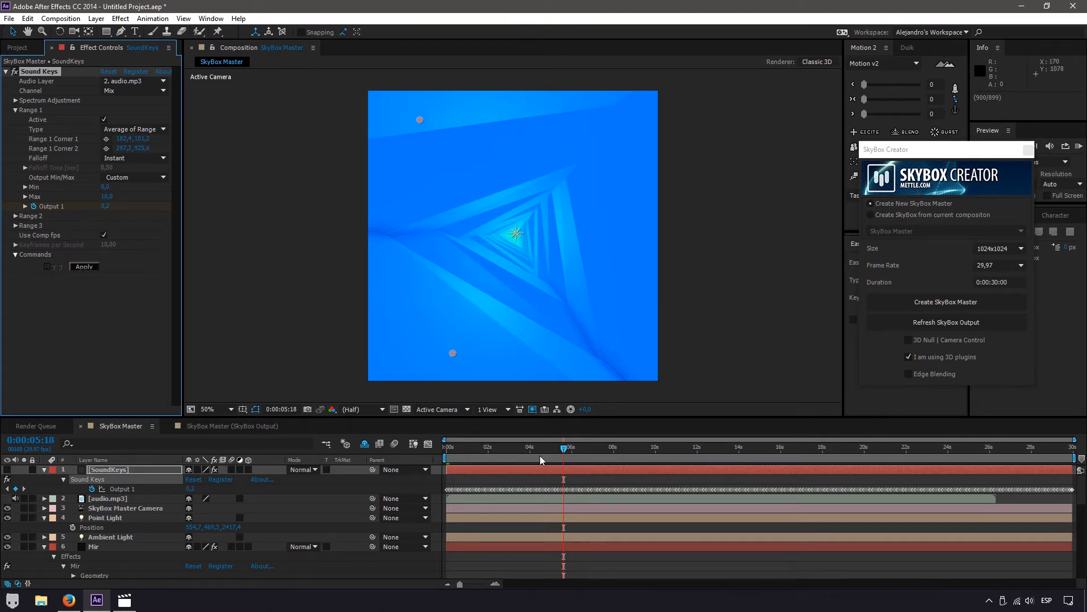
# Preview the composition to examine the fractal evolution with the reduced output range, and return to the first frame
pyautogui.press('KP_0')
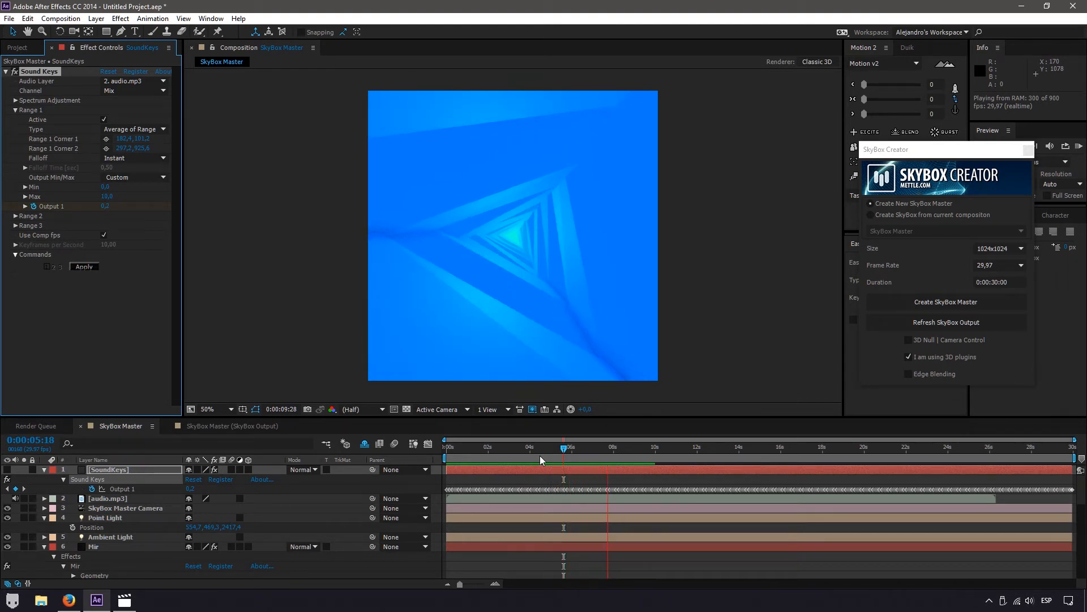
pyautogui.press('space')
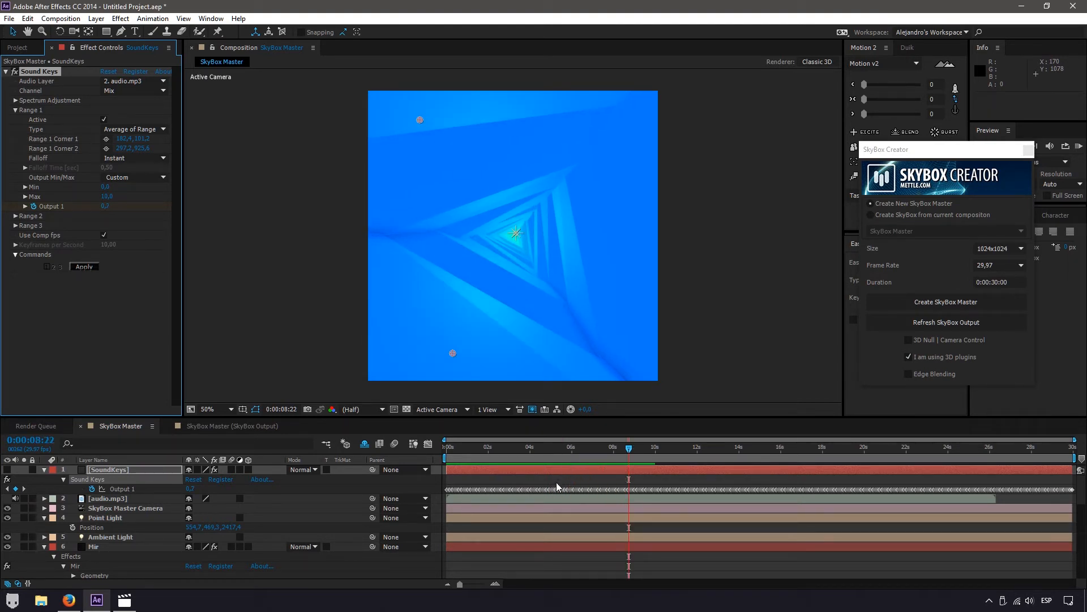
pyautogui.moveTo(555, 490)
pyautogui.moveTo(628, 450); pyautogui.dragTo(447, 448)
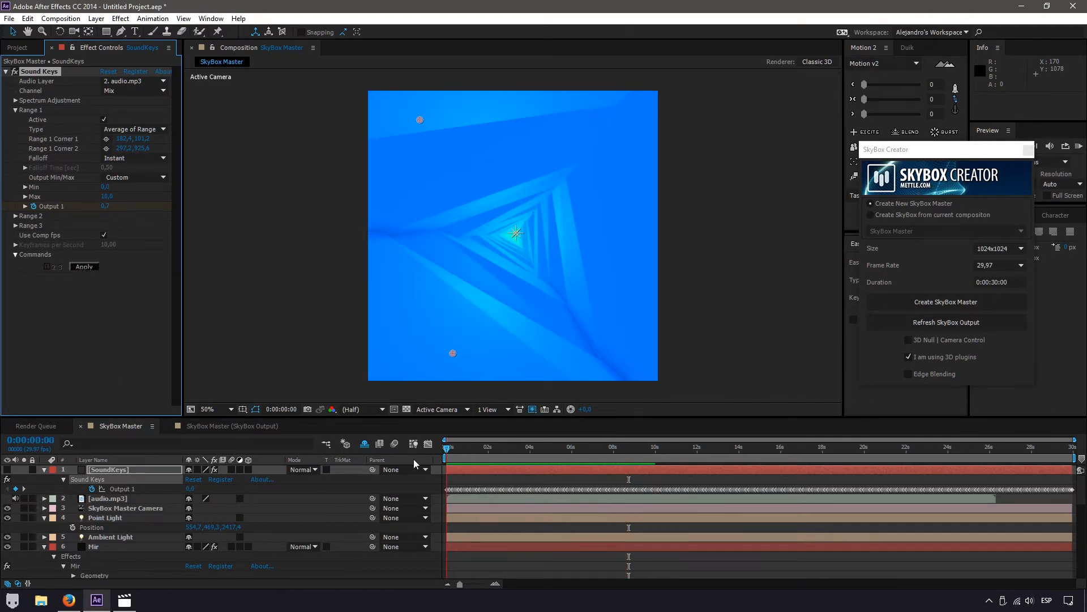
# Try out different fractal Scroll X values on the Mir layer and undo the change
pyautogui.scroll(-3, 501, 532)
pyautogui.scroll(-2, 481, 491)
pyautogui.scroll(2, 480, 487)
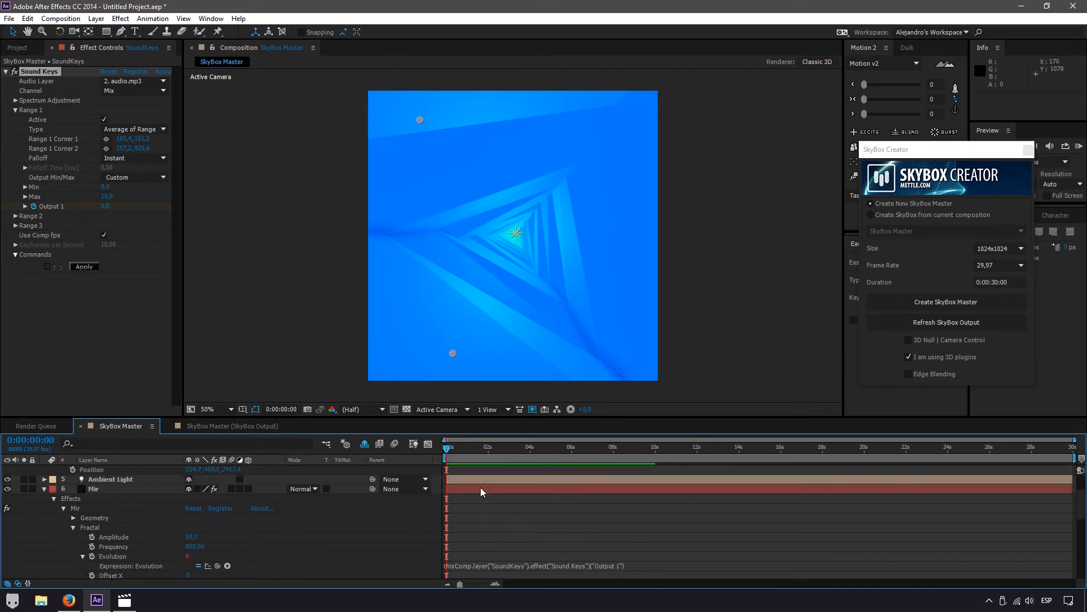
pyautogui.click(481, 488)
pyautogui.scroll(-3, 456, 505)
pyautogui.scroll(-1, 159, 542)
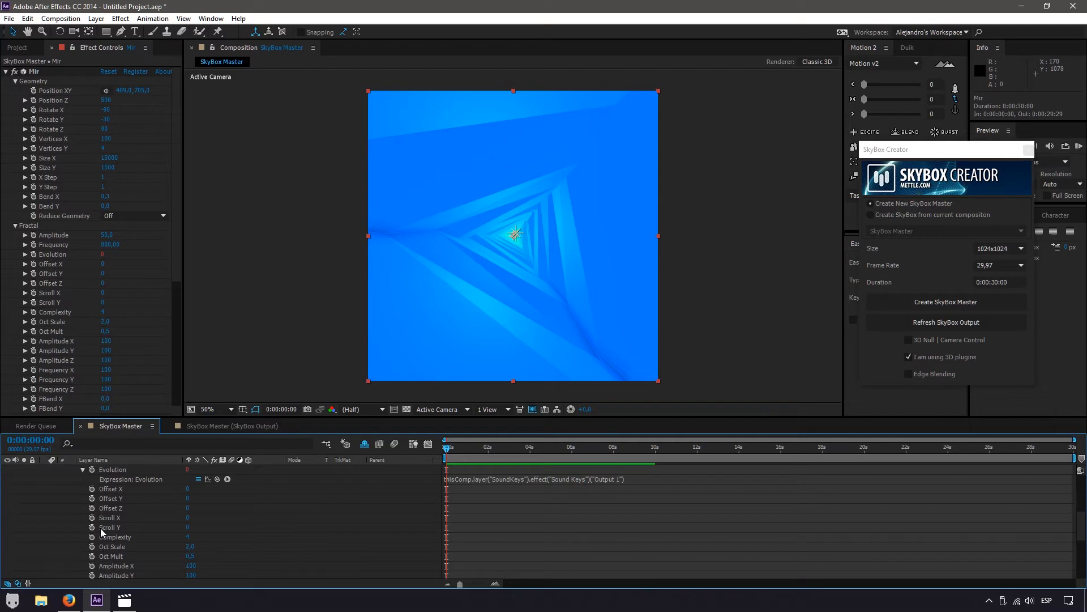
pyautogui.moveTo(187, 517); pyautogui.dragTo(838, 502)
pyautogui.hotkey('ctrl', 'z')
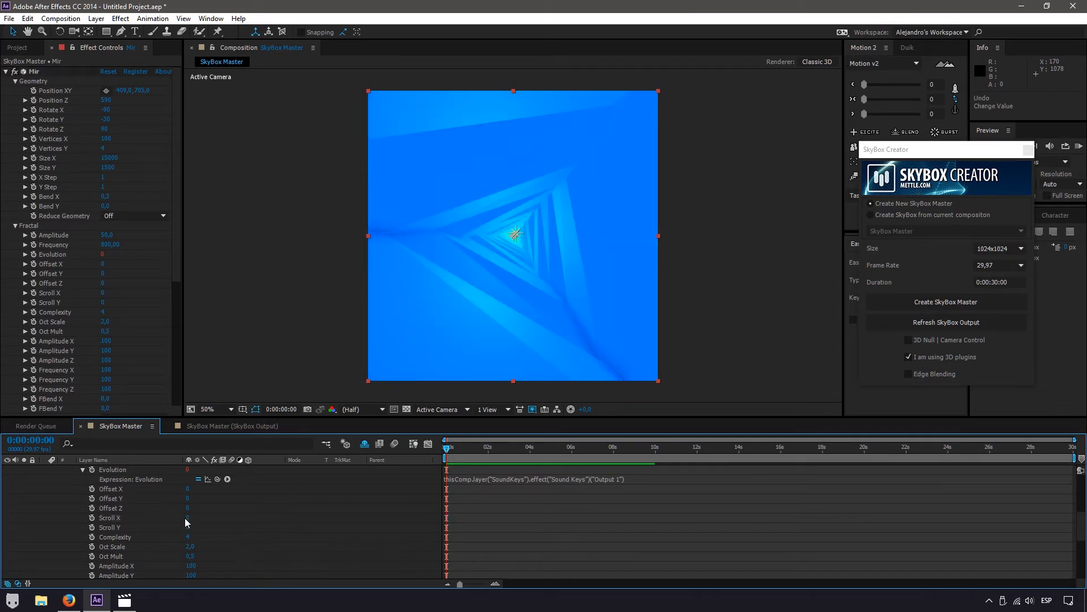
# Try animating Mir's fractal Scroll X with keyframes at the first frame and at about 0:00:29:18, and undo them
pyautogui.click(92, 518)
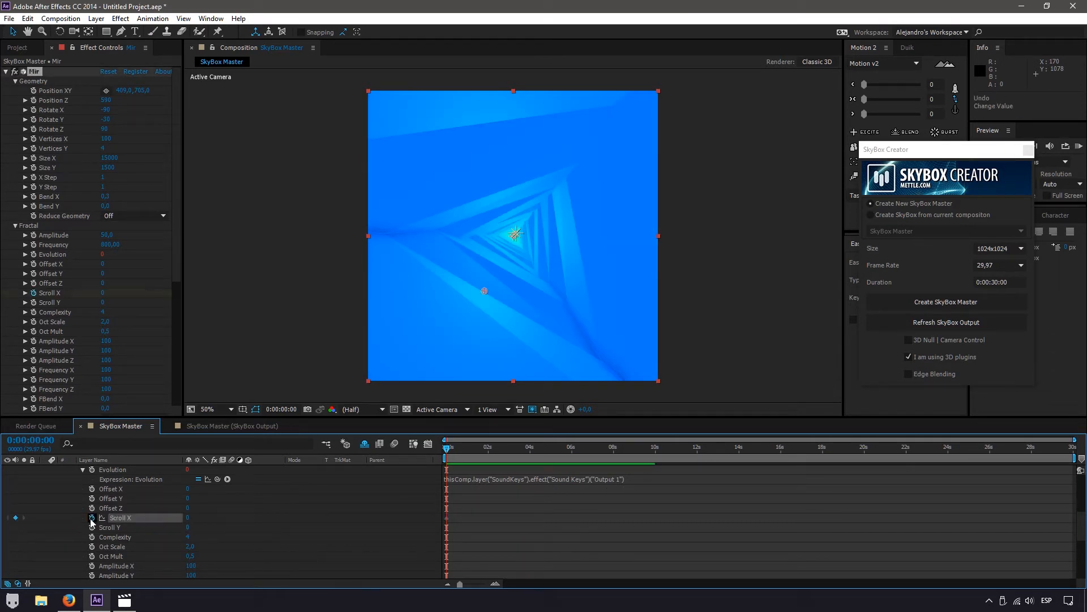
pyautogui.moveTo(452, 450); pyautogui.dragTo(1065, 448)
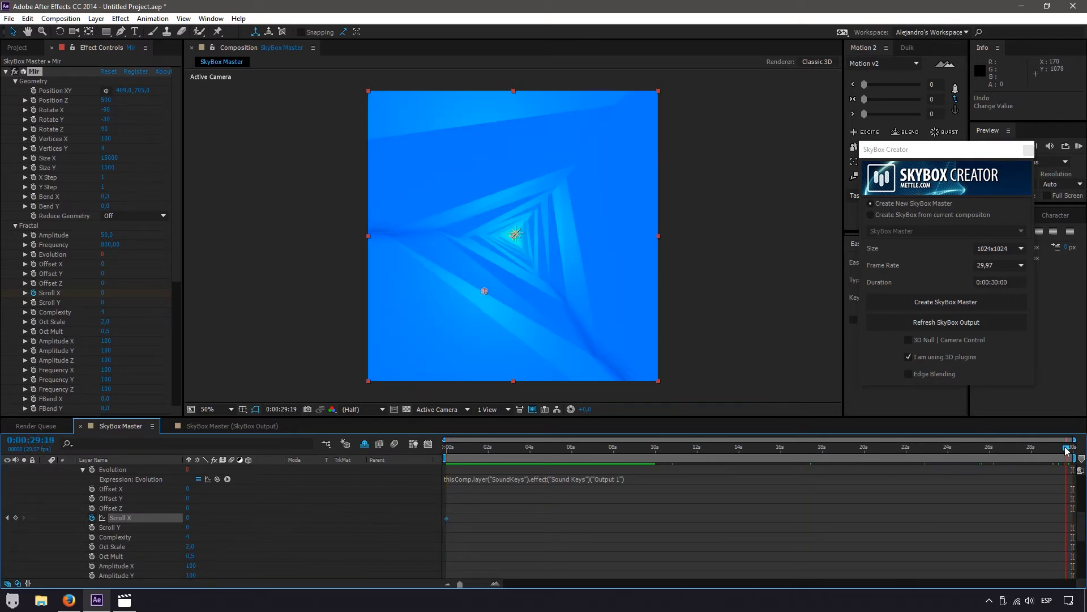
pyautogui.moveTo(188, 518); pyautogui.dragTo(786, 518)
pyautogui.moveTo(1061, 456); pyautogui.dragTo(421, 461)
pyautogui.hotkey('ctrl', 'z')
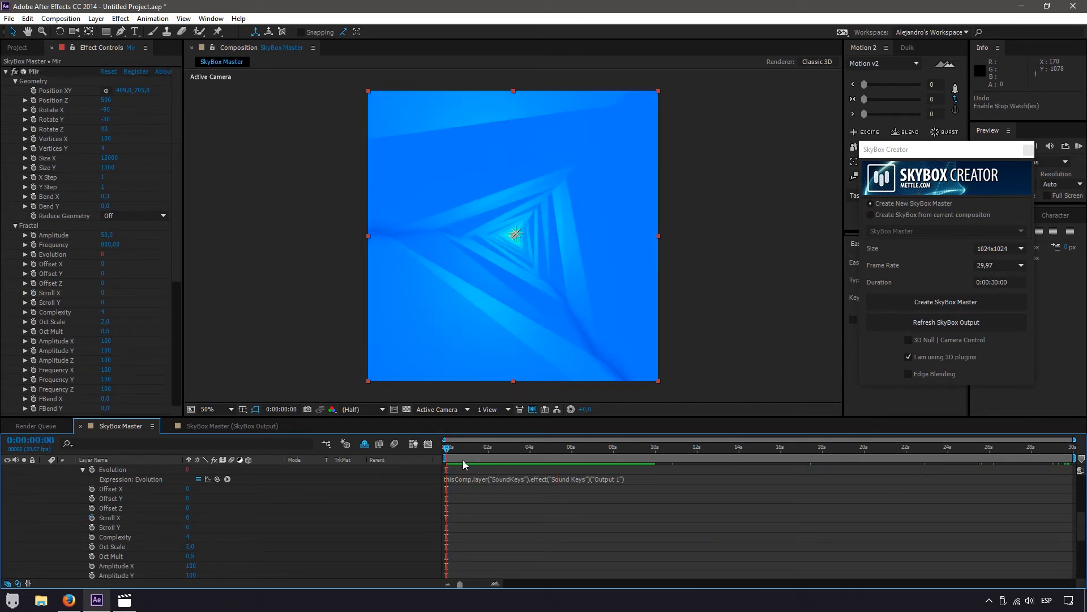
# Add the expression time*100 to the Mir layer's fractal Scroll X
pyautogui.keyDown('alt'); pyautogui.click(92, 518); pyautogui.keyUp('alt')
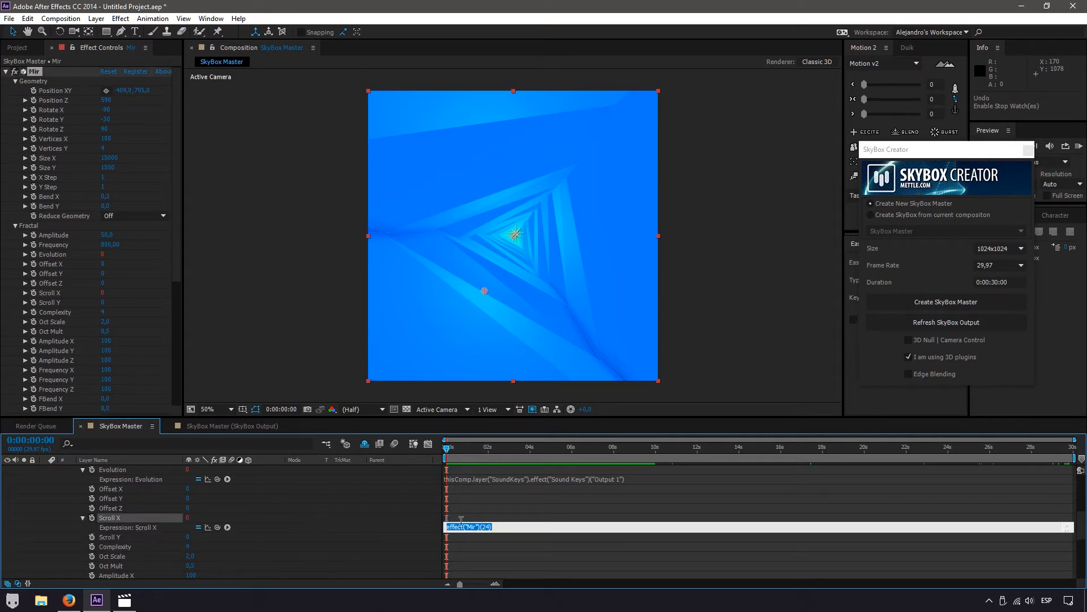
pyautogui.write('ti')
pyautogui.write('me*100')
pyautogui.press('KP_Enter')
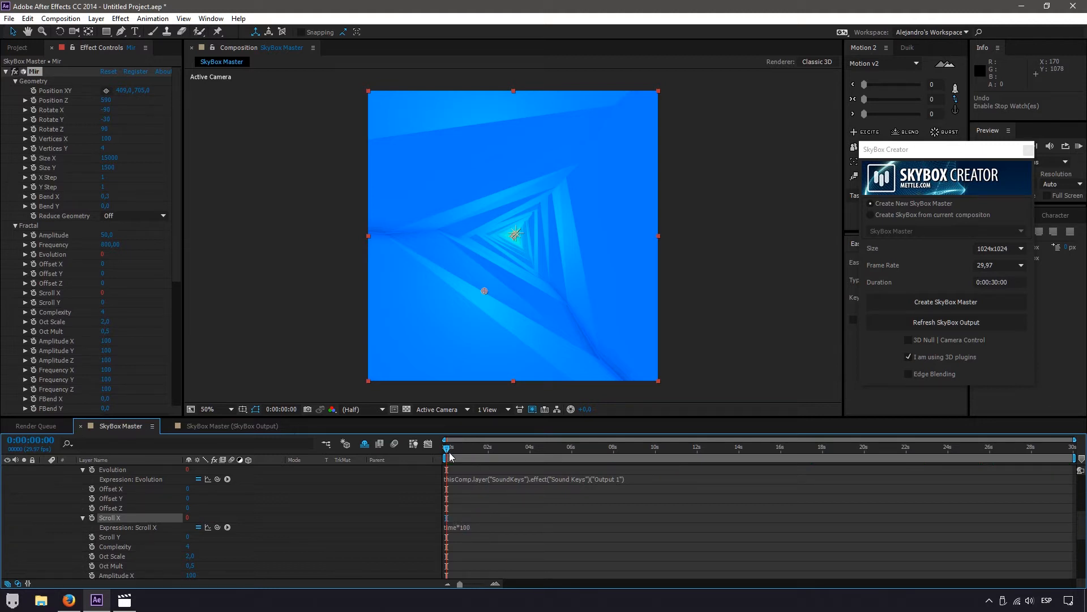
# Preview the composition to examine the scrolling fractal tunnel together with the audio-driven evolution
pyautogui.press('KP_0')
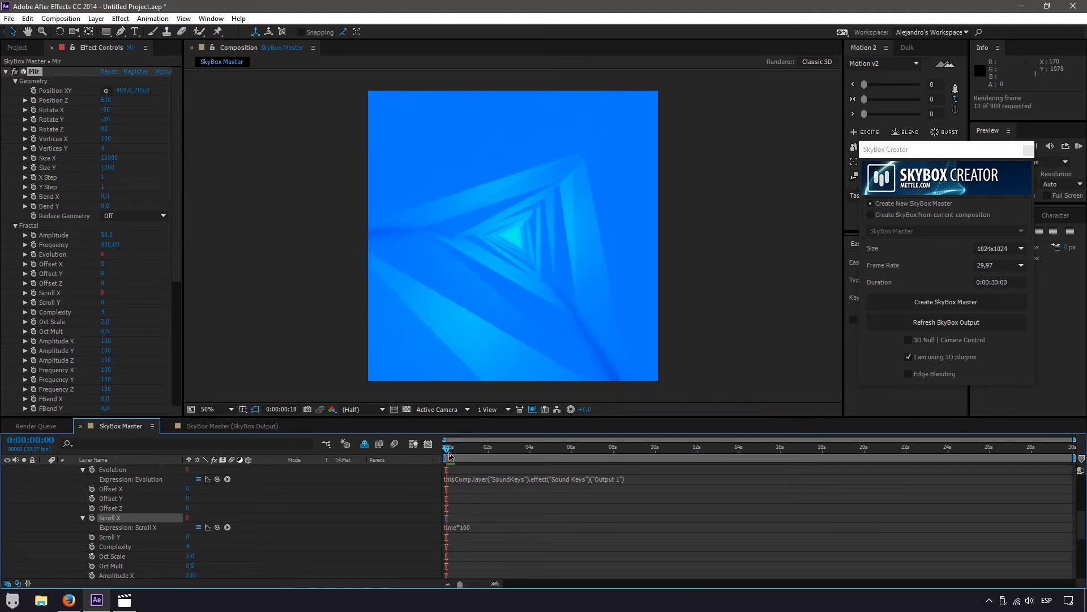
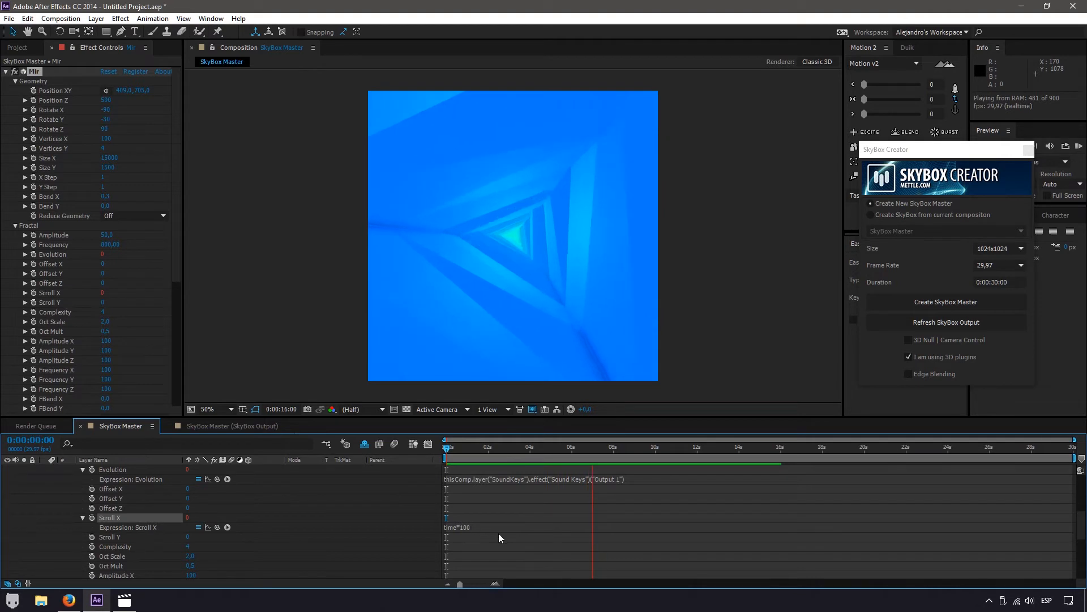
pyautogui.press('space')
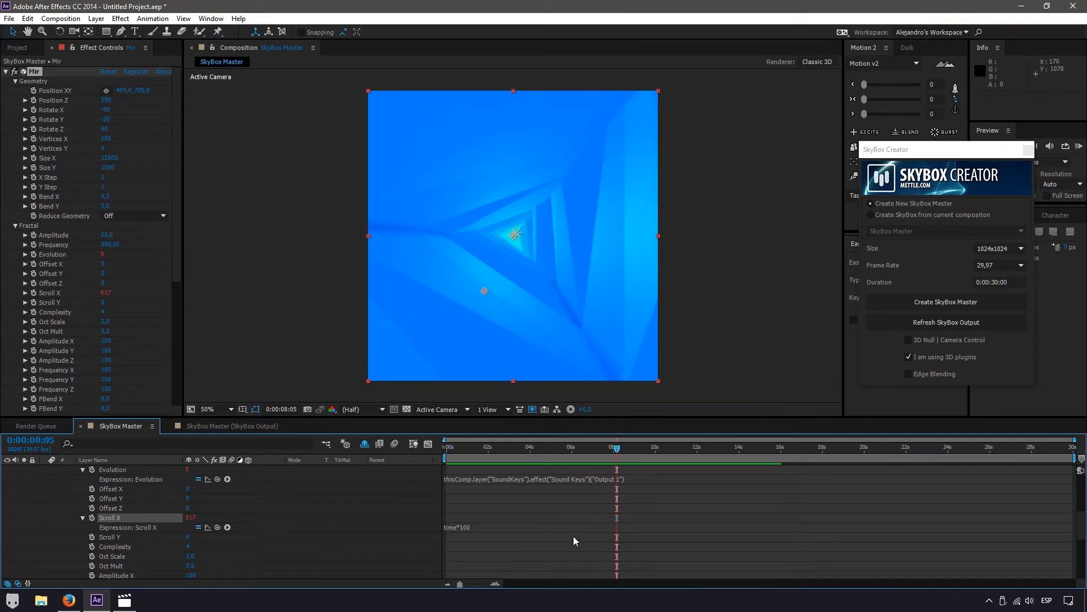
pyautogui.scroll(2, 572, 534)
pyautogui.scroll(-2, 572, 534)
pyautogui.scroll(5, 572, 535)
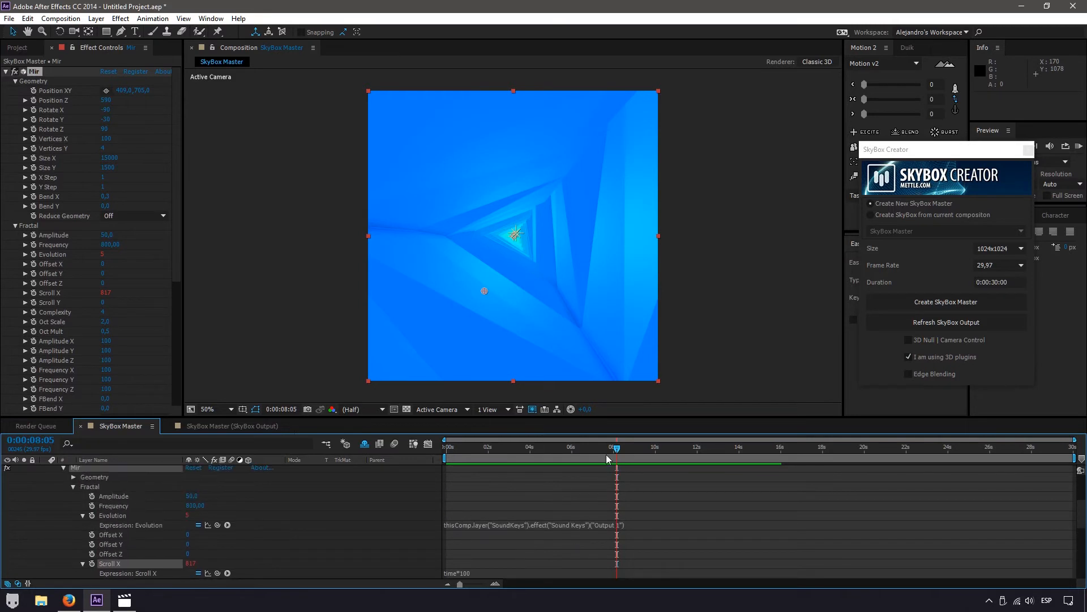
pyautogui.moveTo(606, 458); pyautogui.dragTo(470, 457)
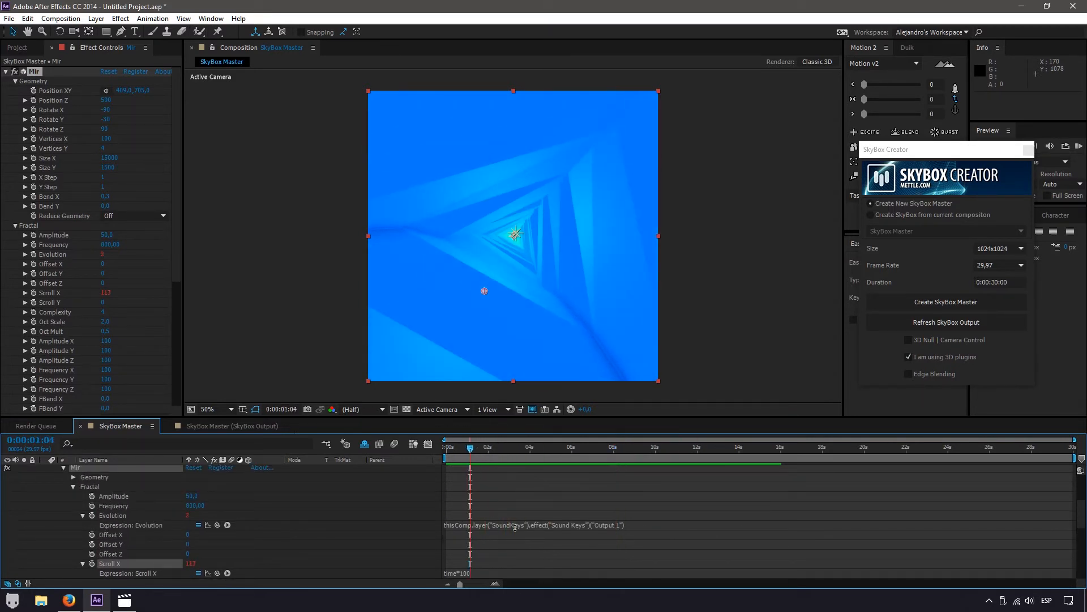
# Add a text layer reading "360 VIDEOS" above the Mir layer in the SkyBox Master composition
pyautogui.scroll(4, 515, 526)
pyautogui.click(136, 32)
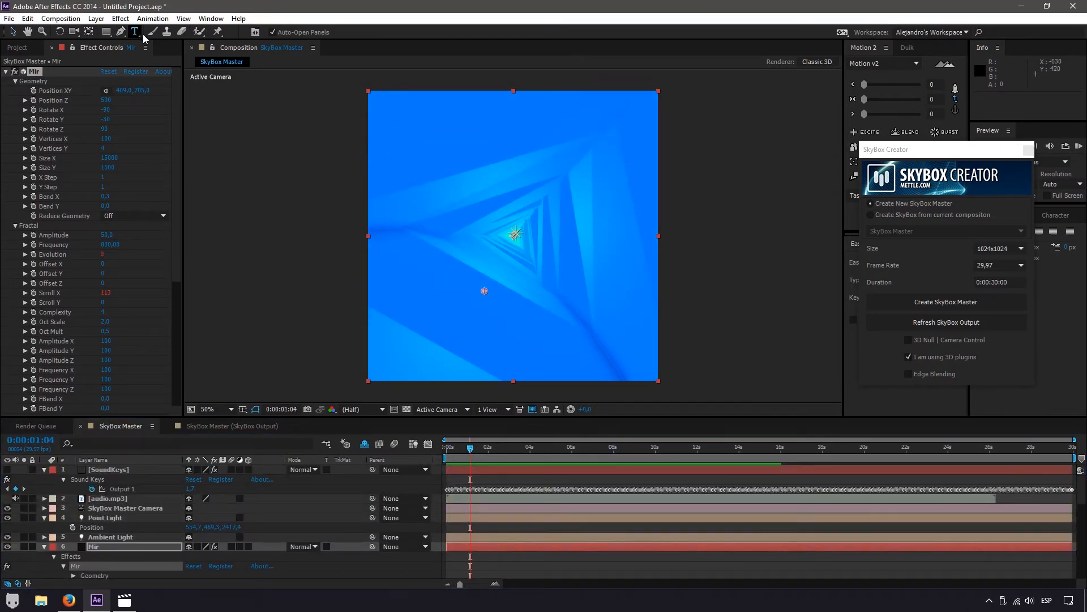
pyautogui.click(484, 219)
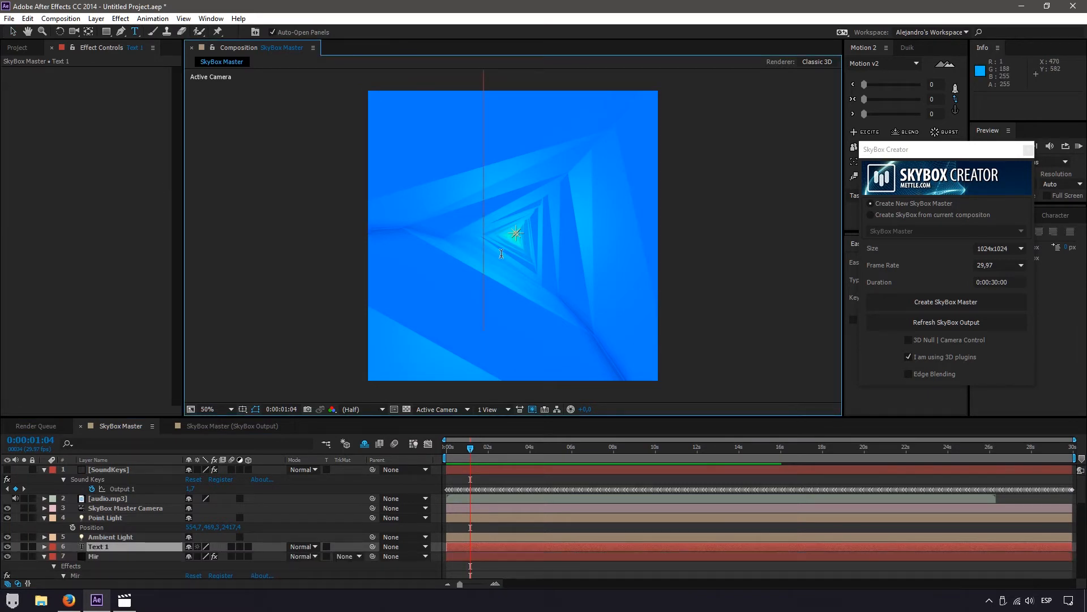
pyautogui.write('360')
pyautogui.write('VID')
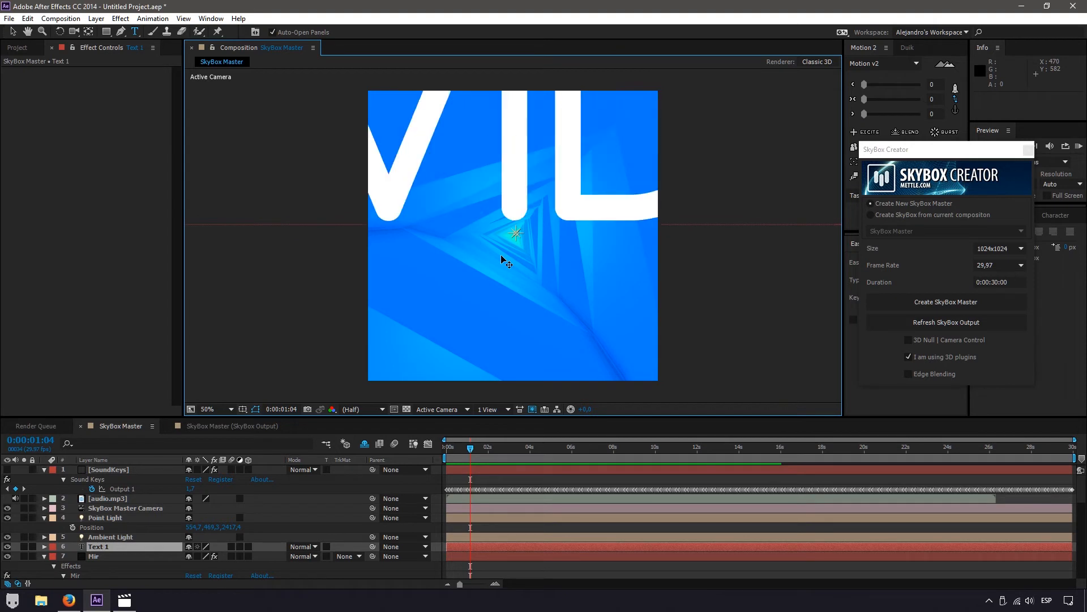
pyautogui.click(12, 32)
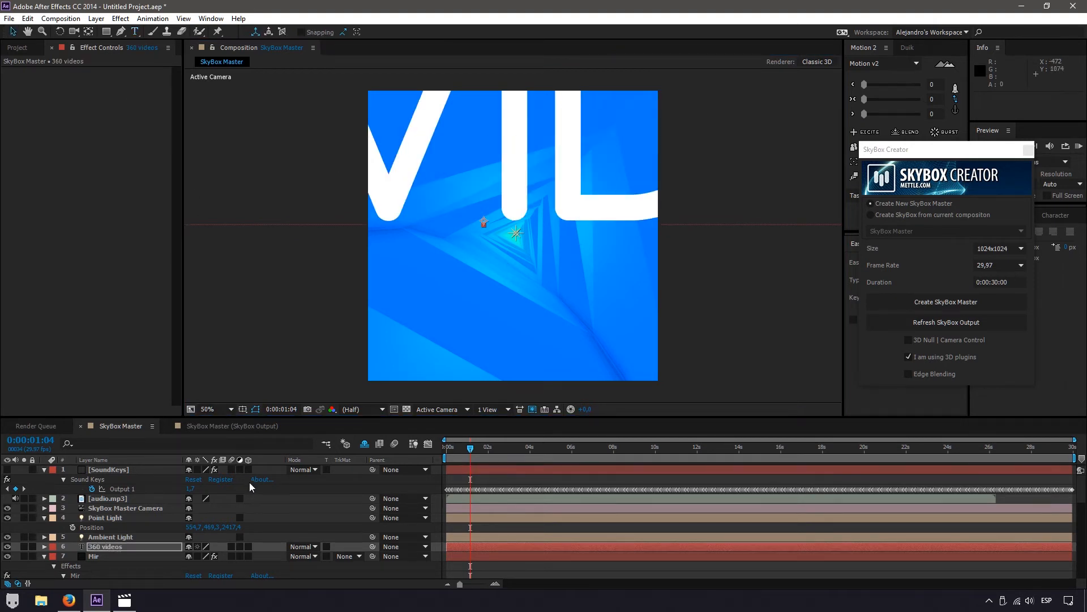
# Scale the "360 VIDEOS" text layer down to 10% and move it near the centre of the tunnel
pyautogui.press('s')
pyautogui.moveTo(222, 562); pyautogui.dragTo(177, 565)
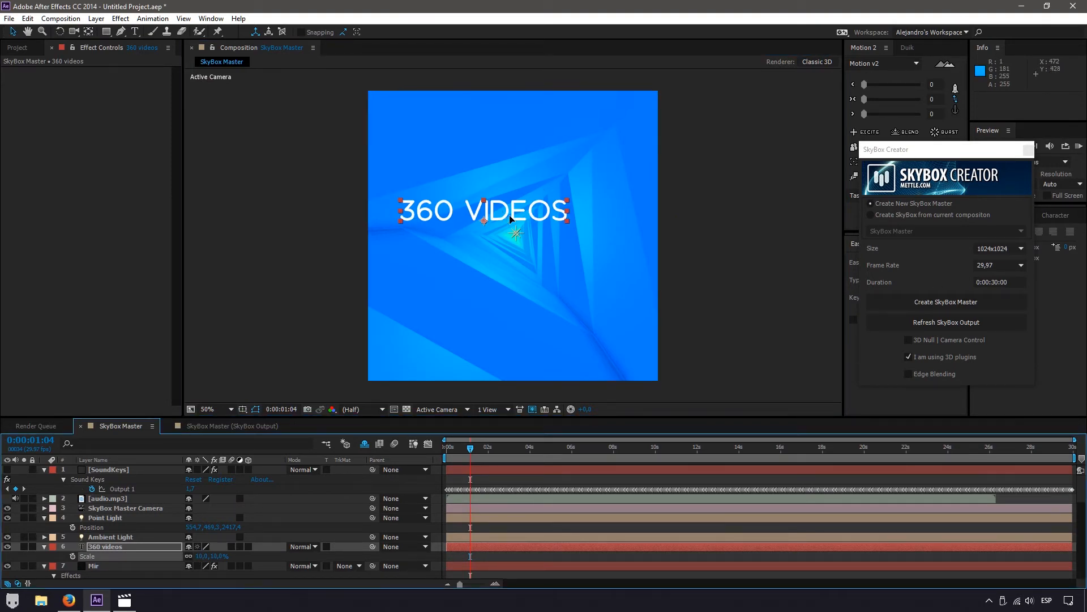
pyautogui.moveTo(510, 219); pyautogui.dragTo(536, 242)
# Centre the "360 VIDEOS" text horizontally and vertically in the composition with Align
pyautogui.click(215, 21)
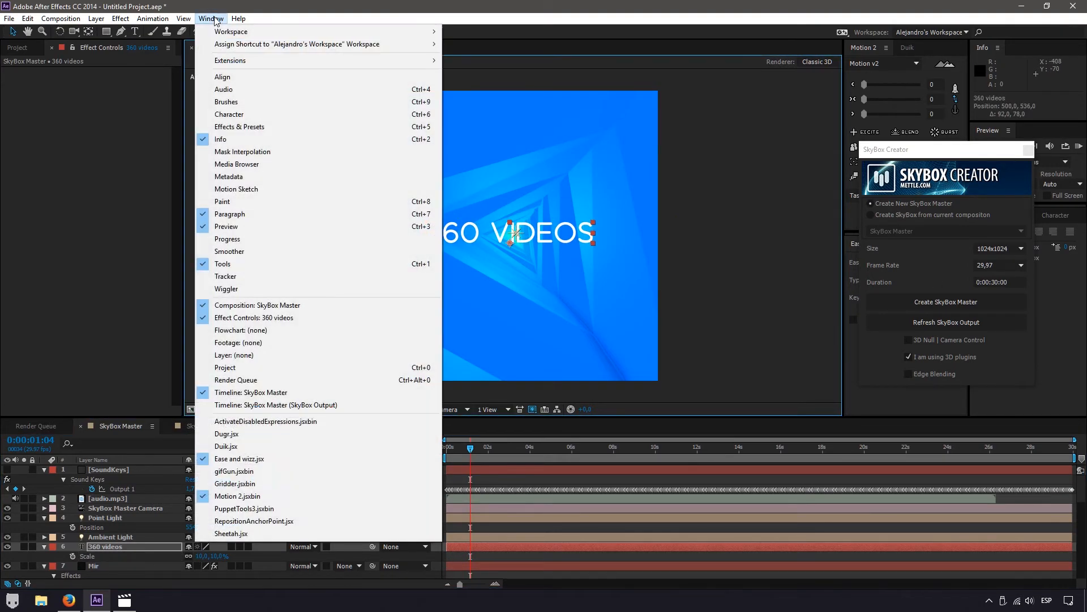
pyautogui.click(229, 76)
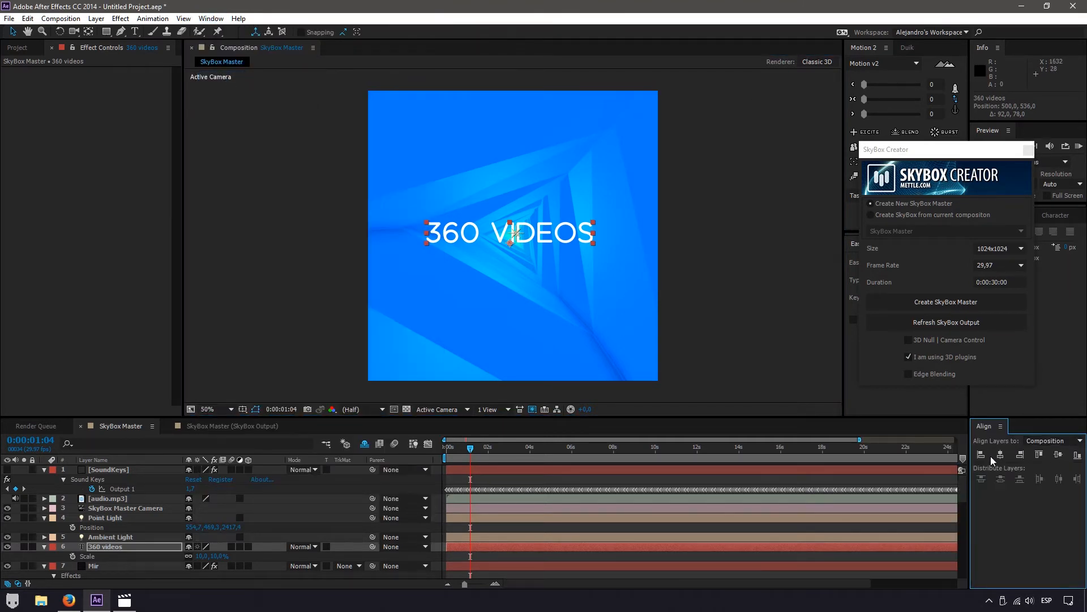
pyautogui.click(1001, 455)
pyautogui.click(1057, 454)
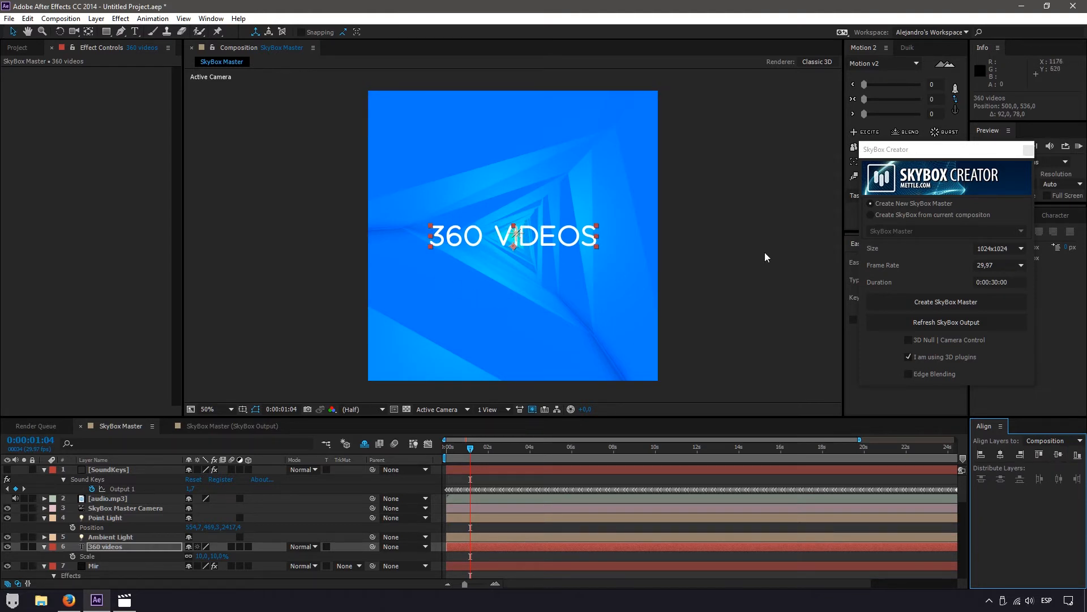
pyautogui.moveTo(961, 154); pyautogui.dragTo(969, 144)
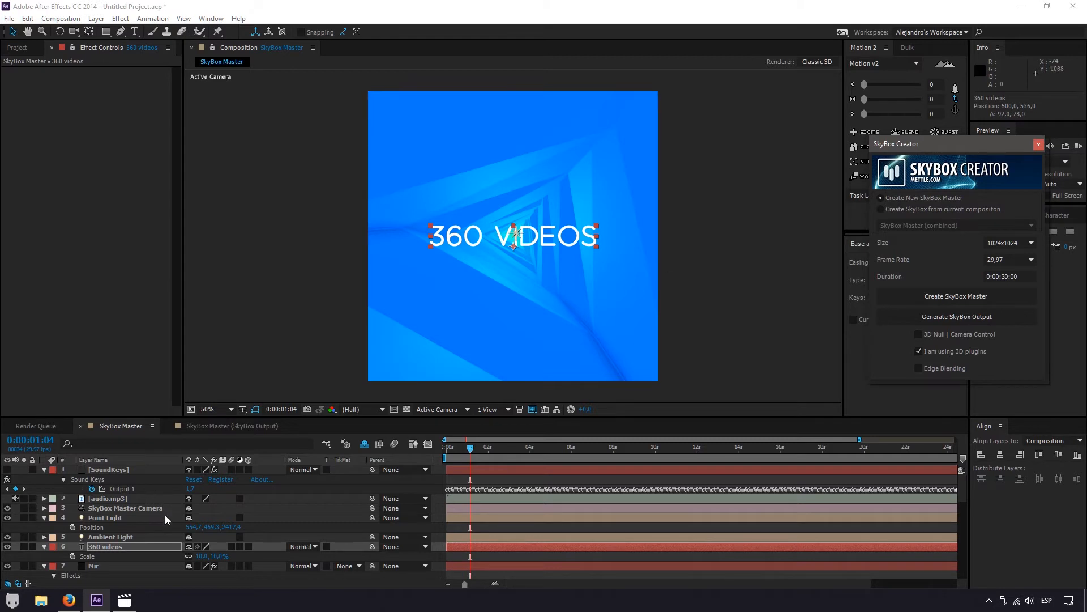
# Reduce the "360 VIDEOS" text layer's scale to 7% and make it a 3D layer
pyautogui.moveTo(218, 562); pyautogui.dragTo(220, 558)
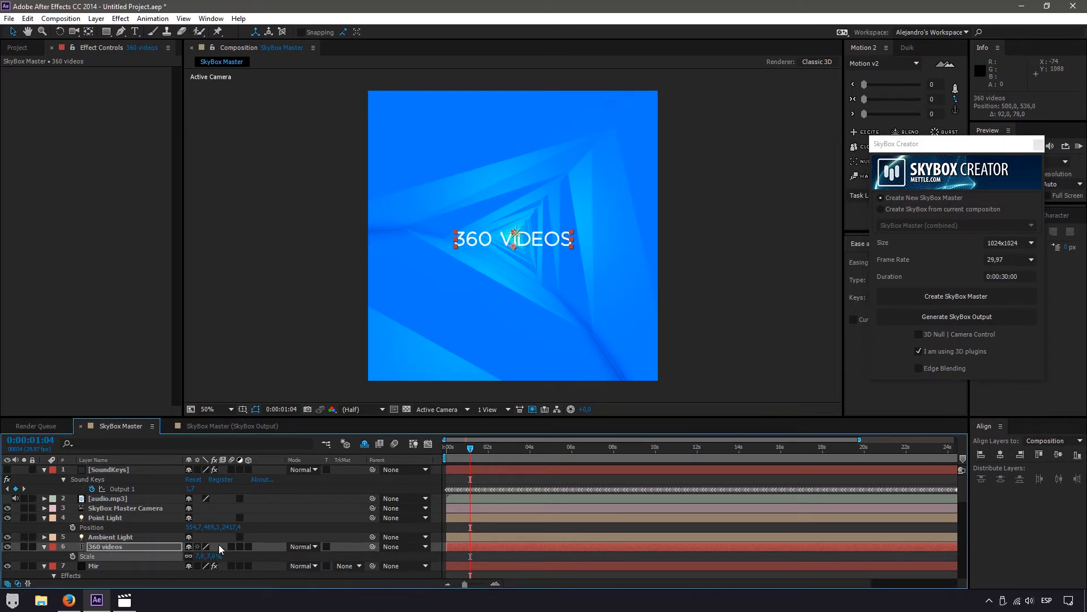
pyautogui.click(170, 548)
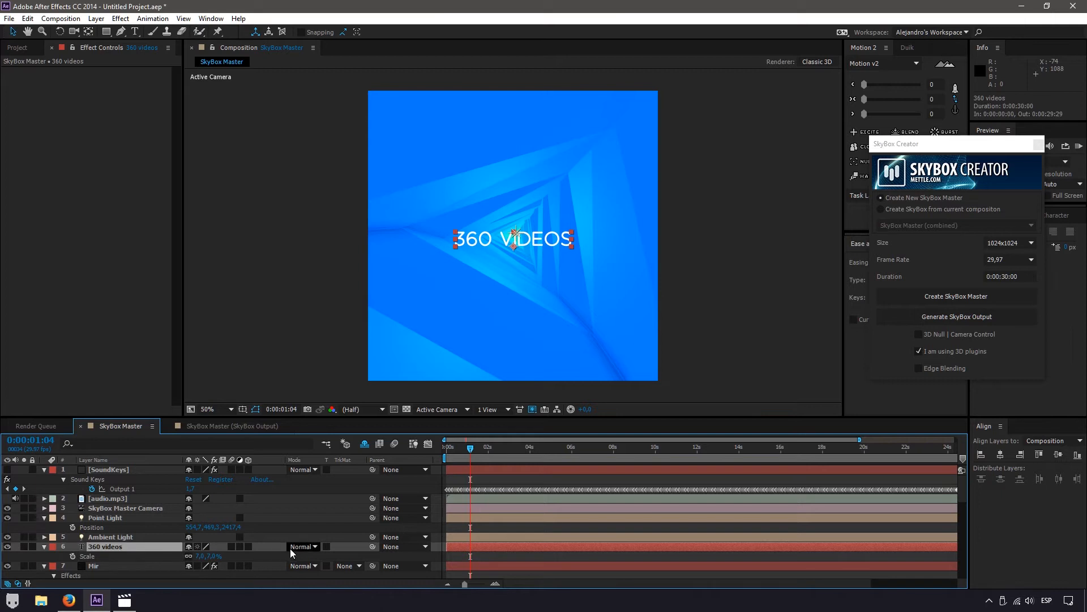
pyautogui.click(249, 548)
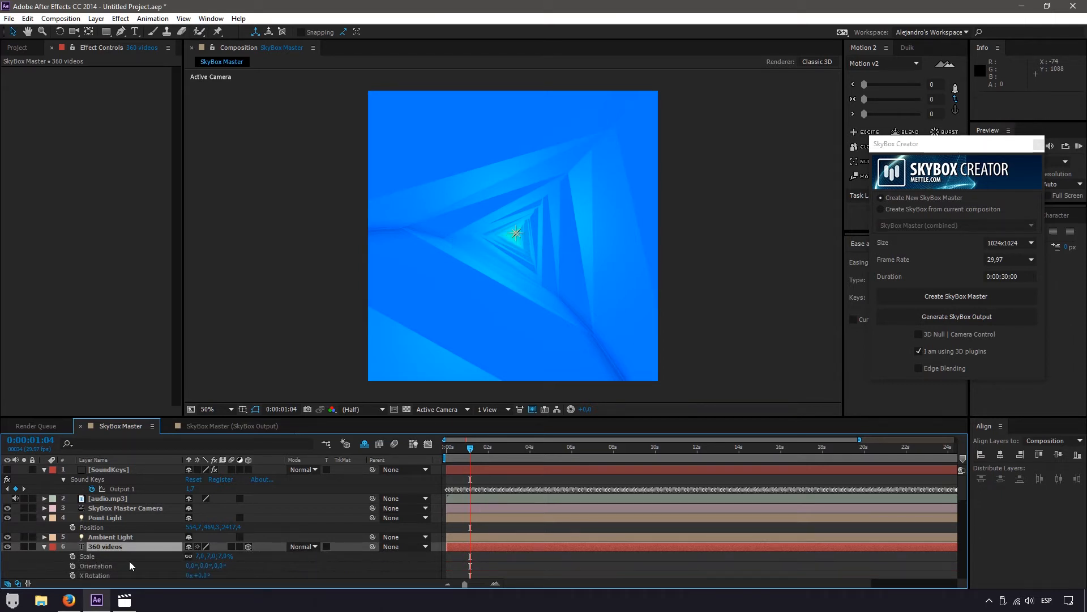
# Push the "360 VIDEOS" text deep into the tunnel, with a Z position of about 4693
pyautogui.scroll(-1, 247, 558)
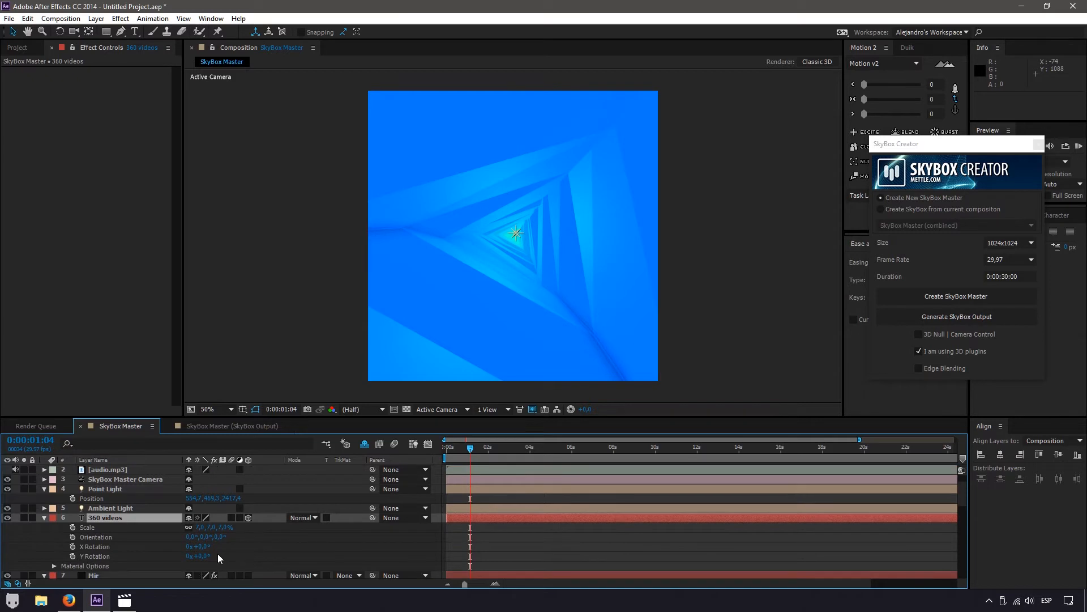
pyautogui.press('p')
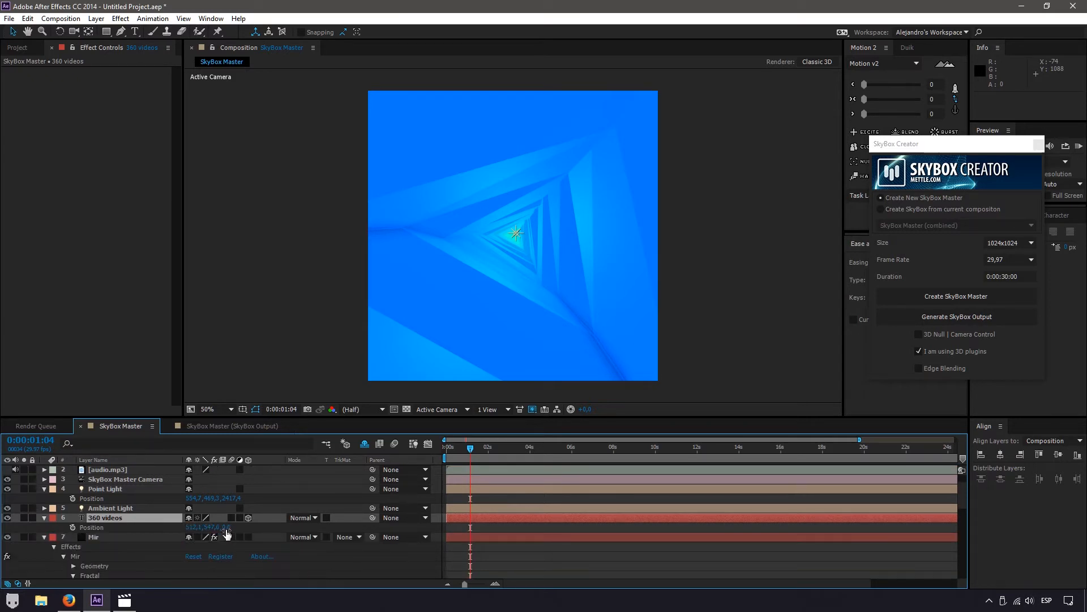
pyautogui.moveTo(227, 533); pyautogui.dragTo(859, 522)
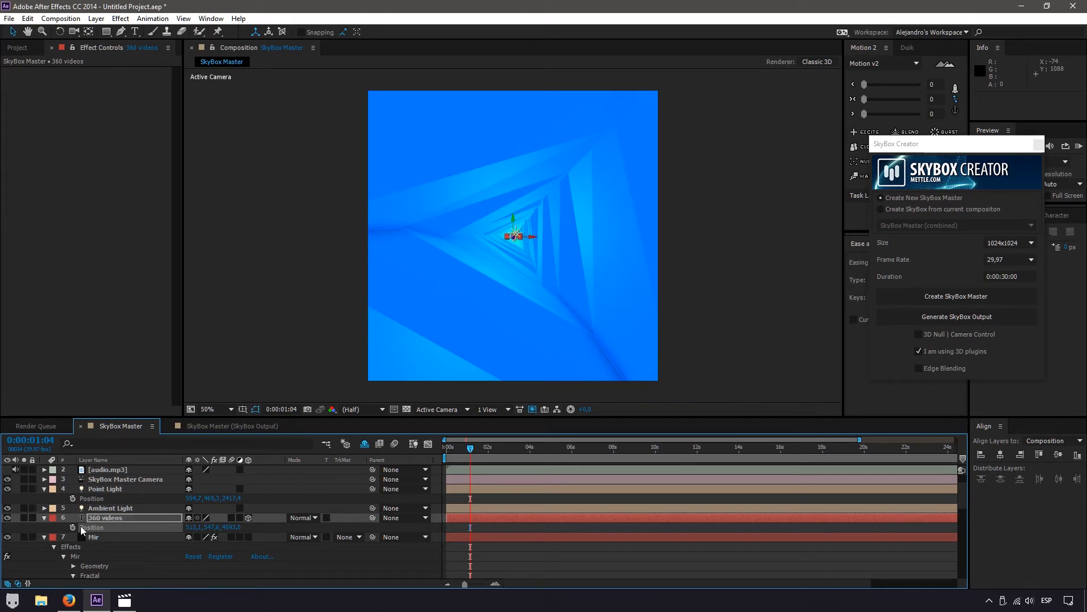
# Keyframe the text's position from 0:00:01:04 to a Z of about -237 at 0:00:09:12, and ease both keyframes with Motion v2 at 62
pyautogui.moveTo(472, 447); pyautogui.dragTo(643, 448)
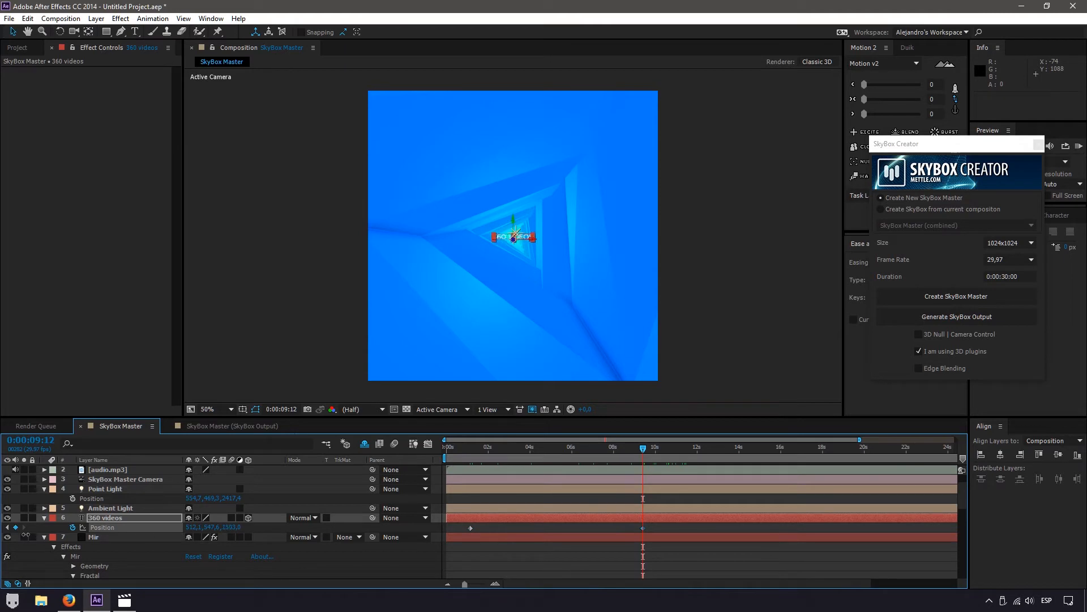
pyautogui.moveTo(26, 535); pyautogui.dragTo(6, 536)
pyautogui.moveTo(235, 532); pyautogui.dragTo(202, 531)
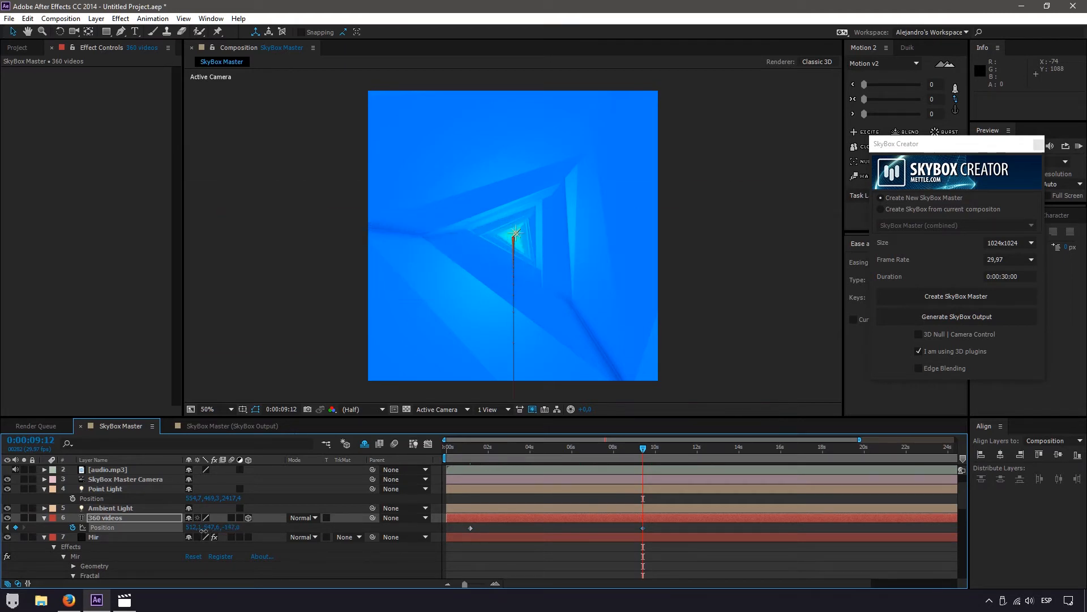
pyautogui.moveTo(482, 544); pyautogui.dragTo(430, 554)
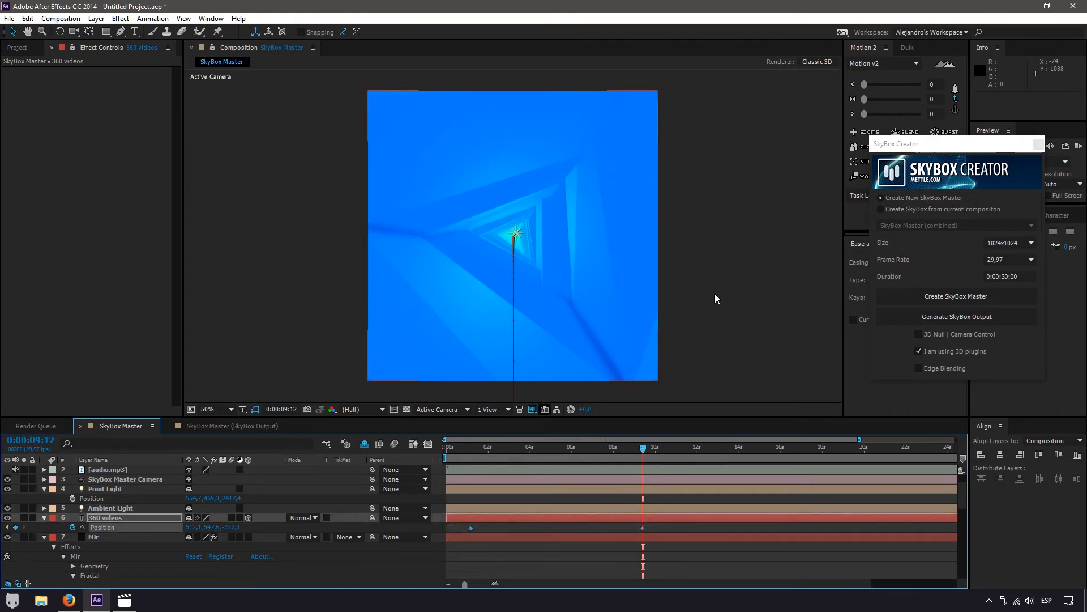
pyautogui.moveTo(878, 100); pyautogui.dragTo(895, 101)
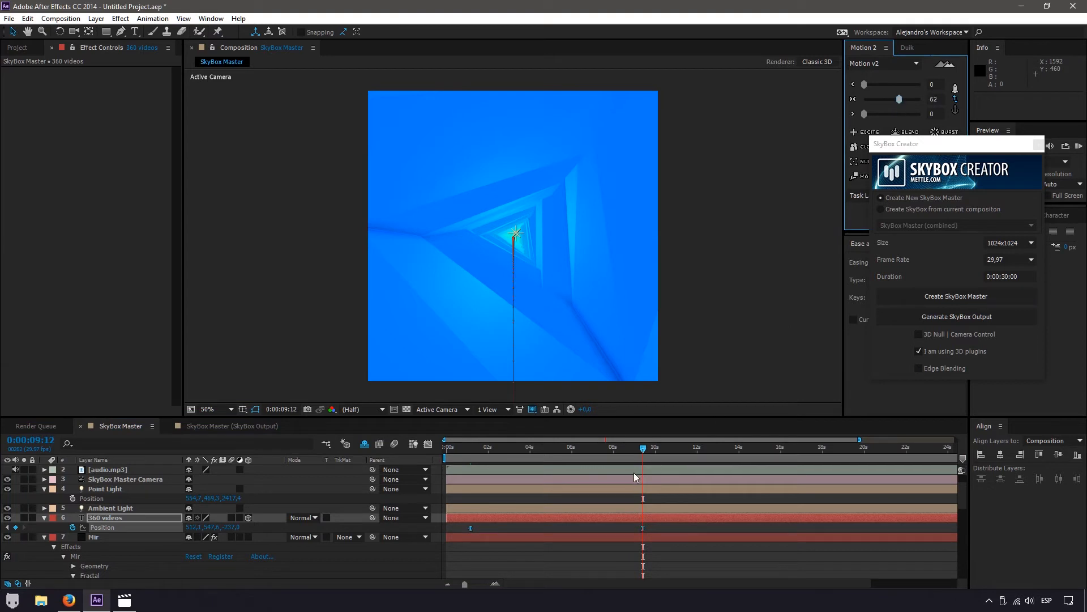
# Lower the audio level of the audio.mp3 layer and preview the text animation from near the start
pyautogui.click(453, 458)
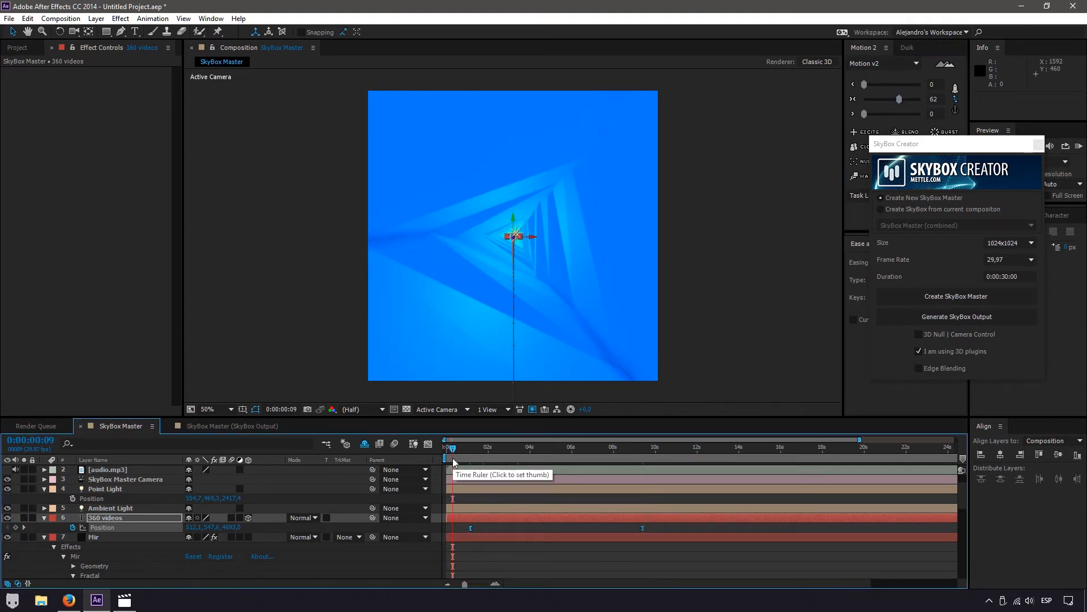
pyautogui.click(116, 470)
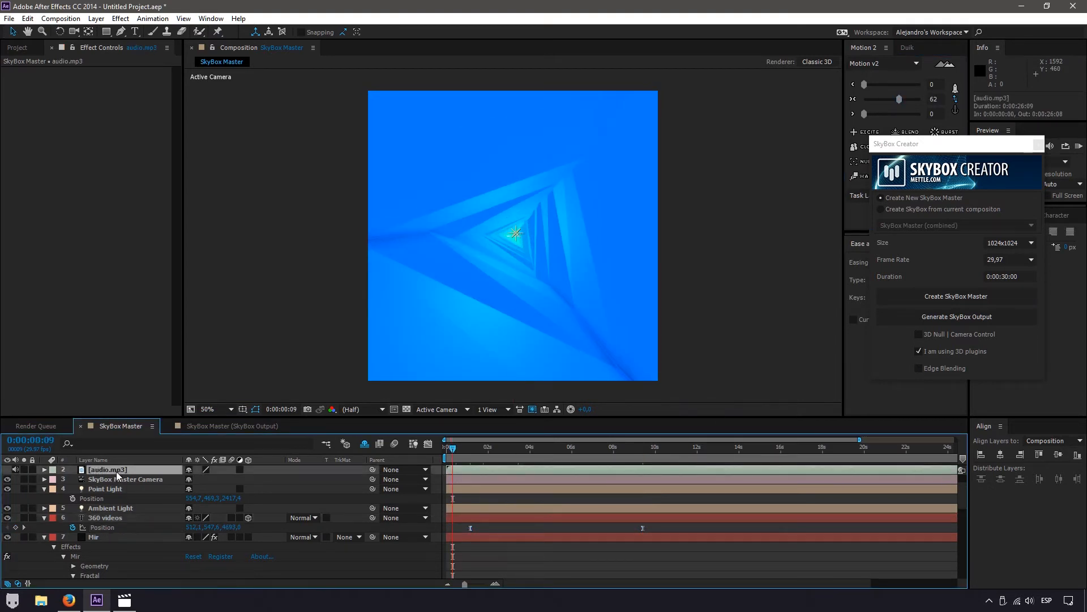
pyautogui.press('l')
pyautogui.moveTo(200, 481); pyautogui.dragTo(196, 484)
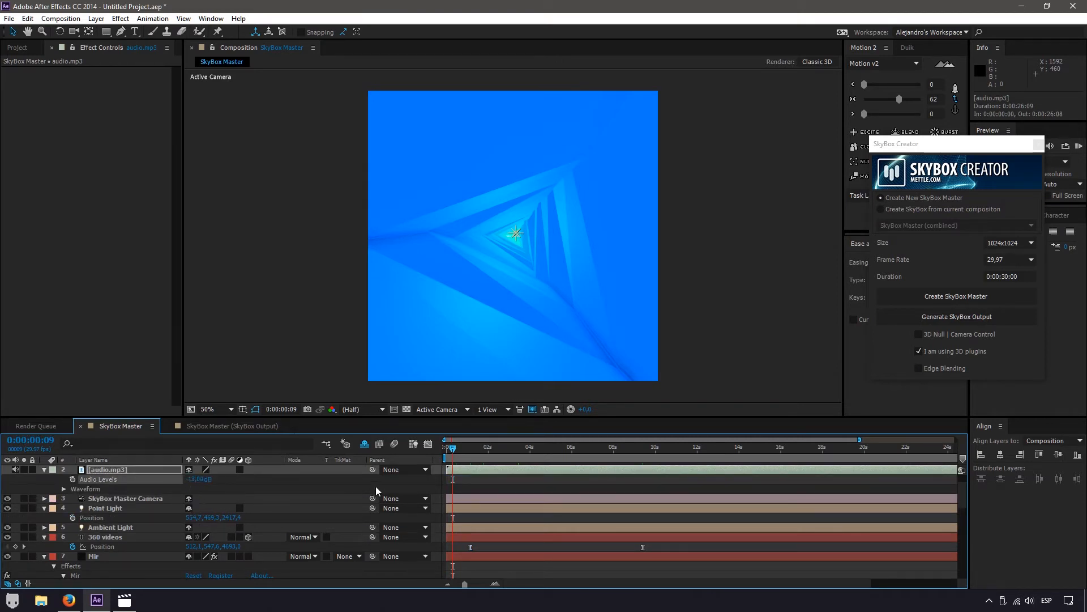
pyautogui.click(199, 479)
pyautogui.press('Return')
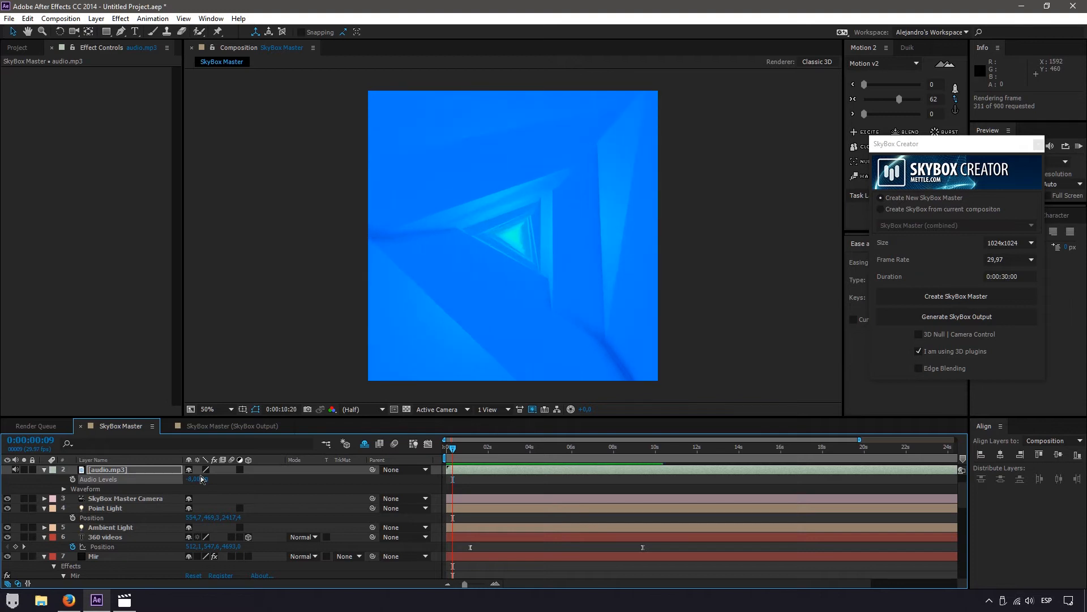
pyautogui.press('space')
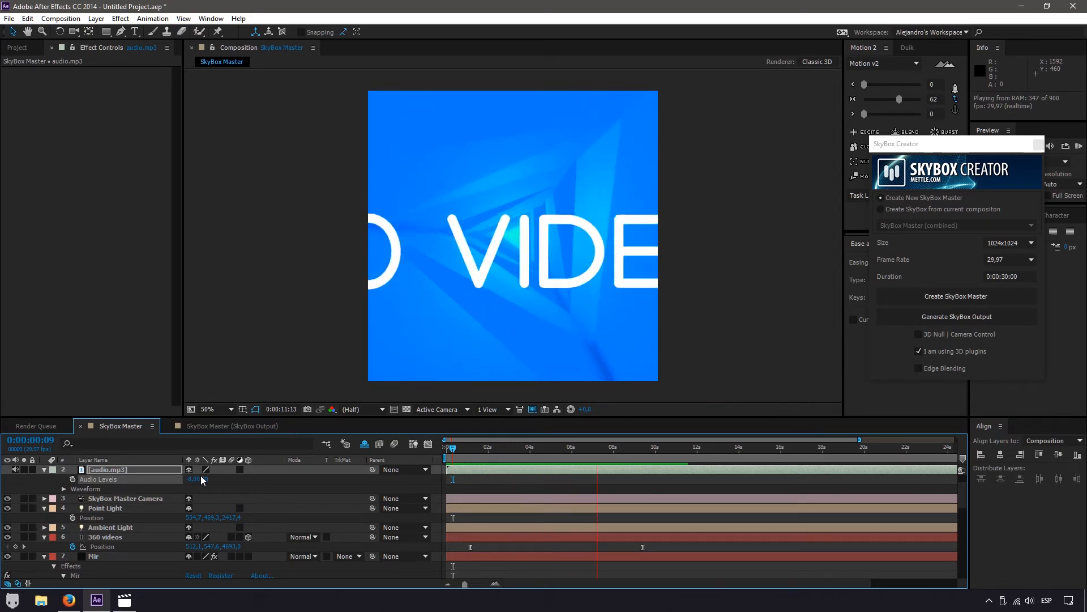
# Orbit the scene camera at 0:00:09:11 to look at the text behind it, and undo the orbit
pyautogui.click(641, 457)
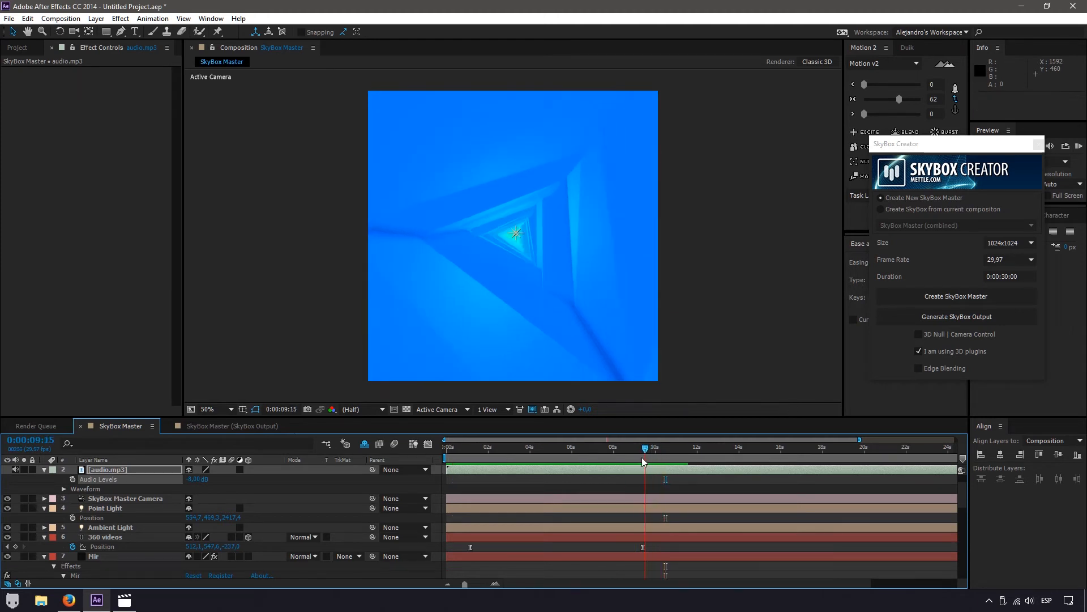
pyautogui.click(78, 33)
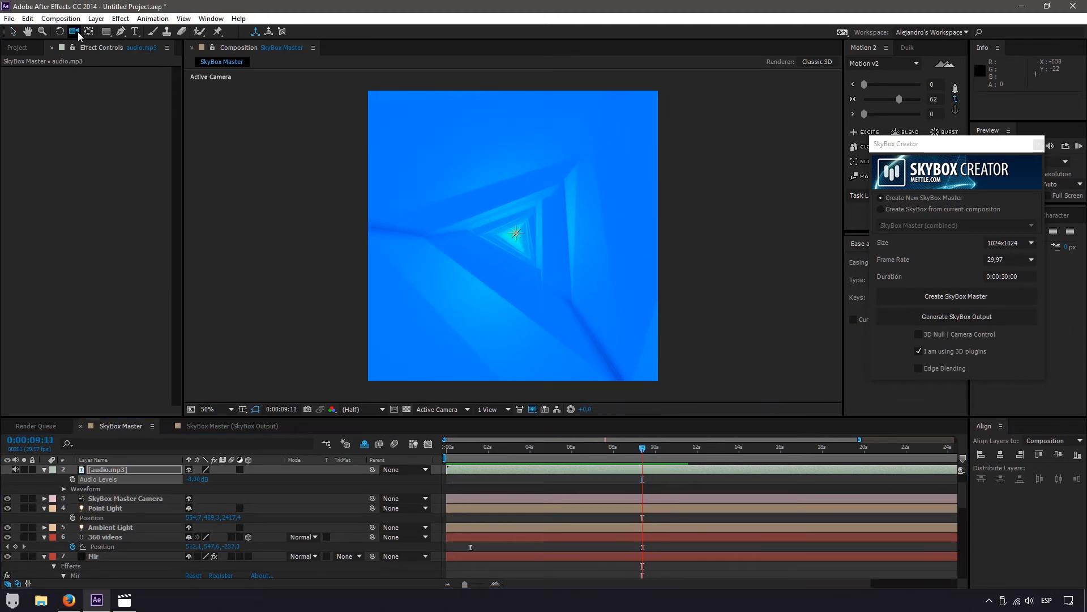
pyautogui.moveTo(415, 247); pyautogui.dragTo(638, 246)
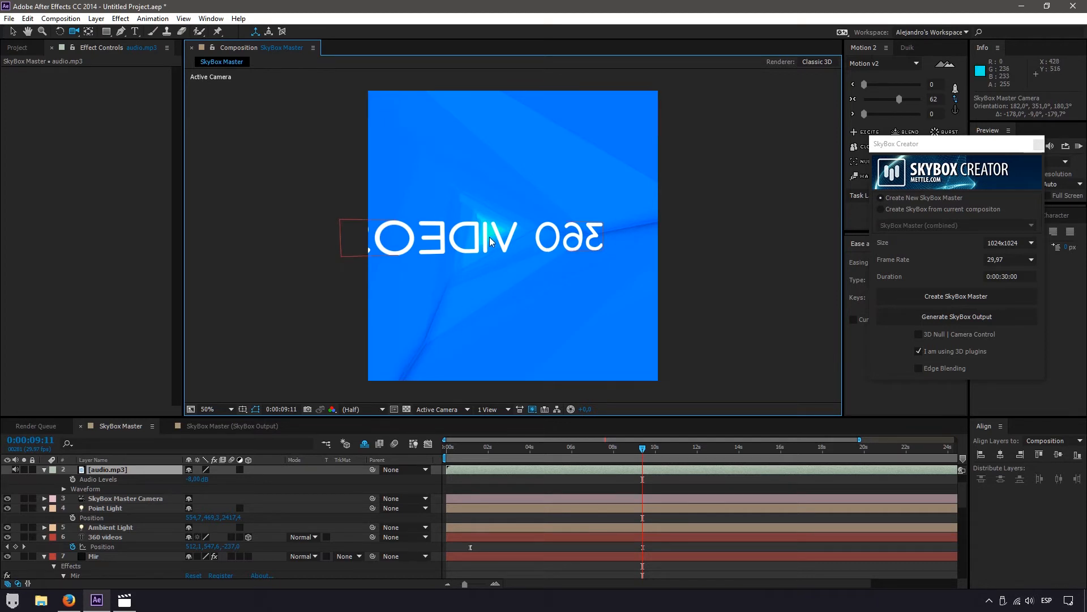
pyautogui.hotkey('ctrl', 'z')
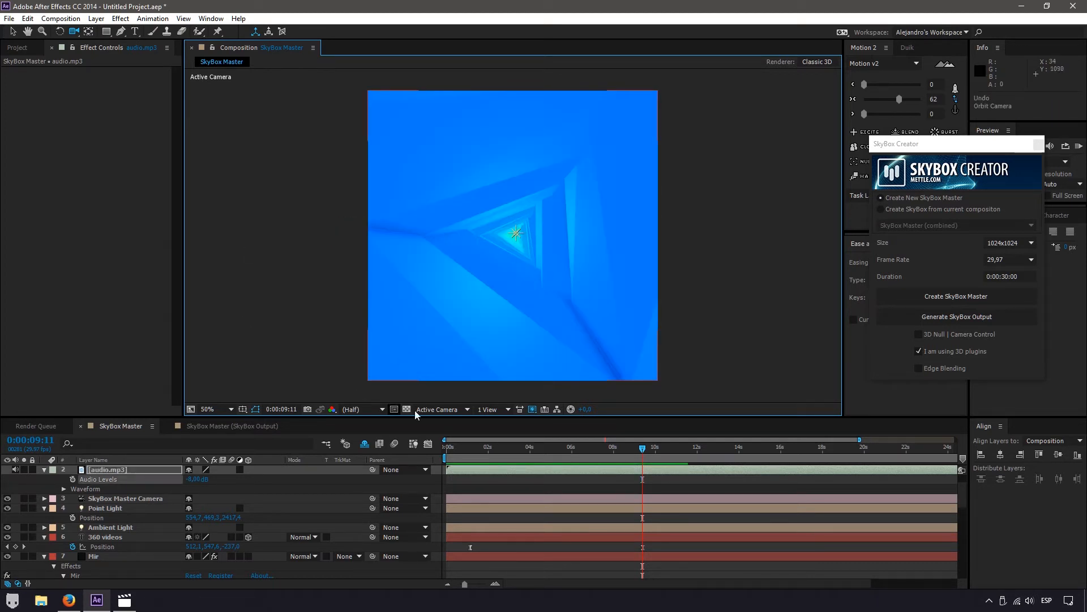
# In an orbited Custom View 1, move the text's position keyframe at 0:00:09:12 farther behind the camera, to a Z of about -1817
pyautogui.click(452, 409)
pyautogui.click(453, 369)
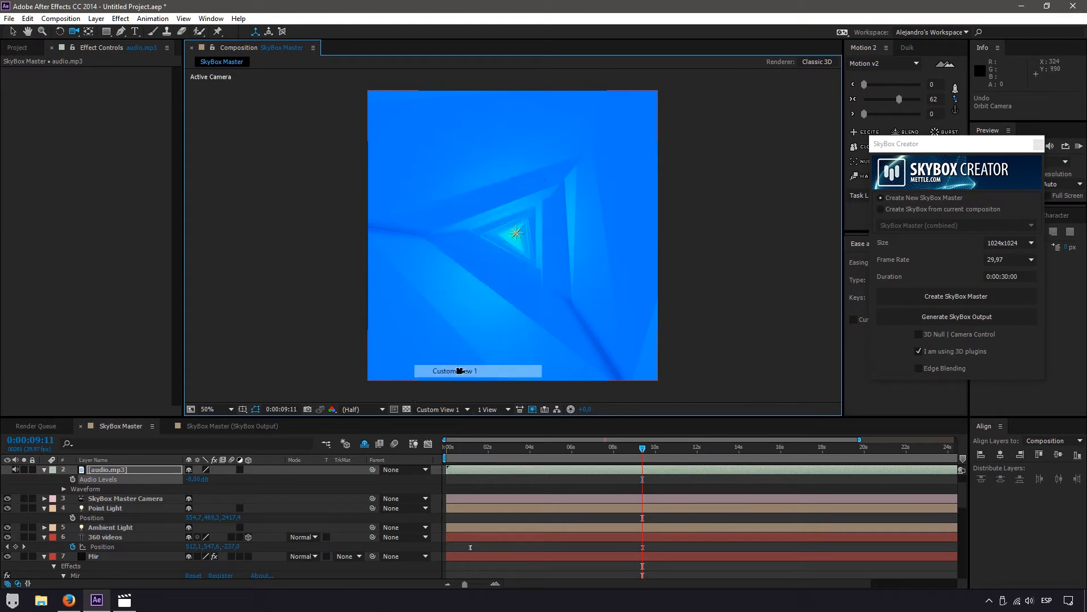
pyautogui.moveTo(569, 284); pyautogui.dragTo(671, 202)
pyautogui.moveTo(452, 260); pyautogui.dragTo(410, 274)
pyautogui.press('pagedown')
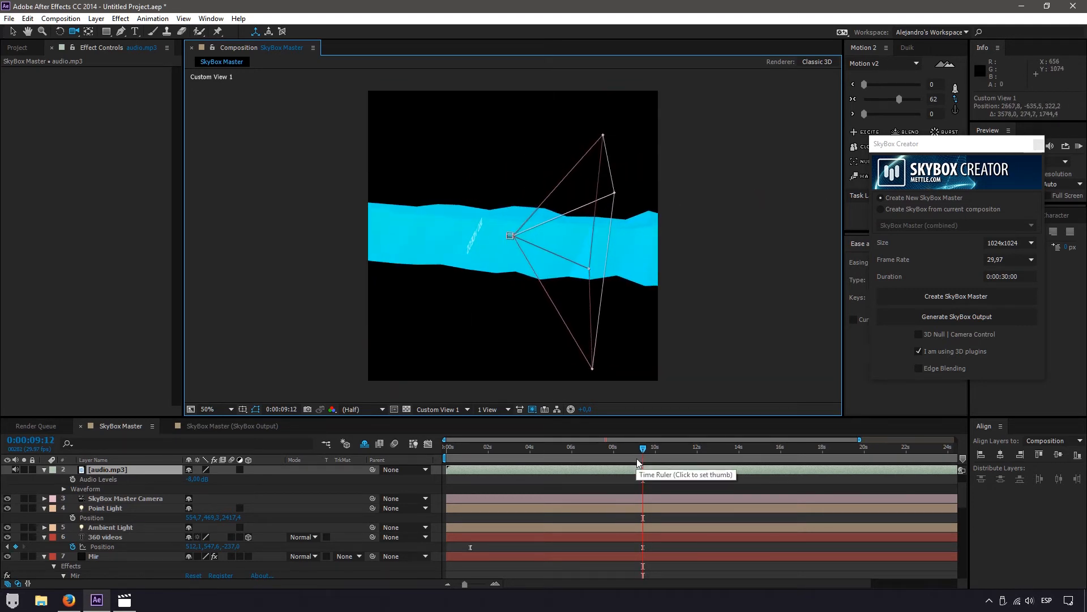
pyautogui.moveTo(229, 547); pyautogui.dragTo(170, 547)
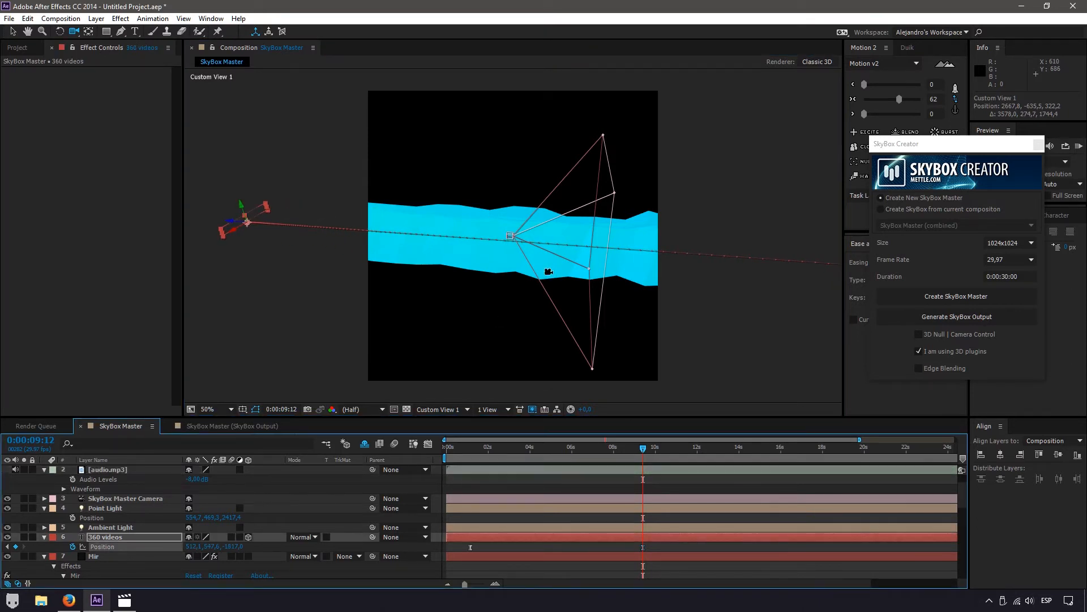
pyautogui.moveTo(549, 272); pyautogui.dragTo(612, 284)
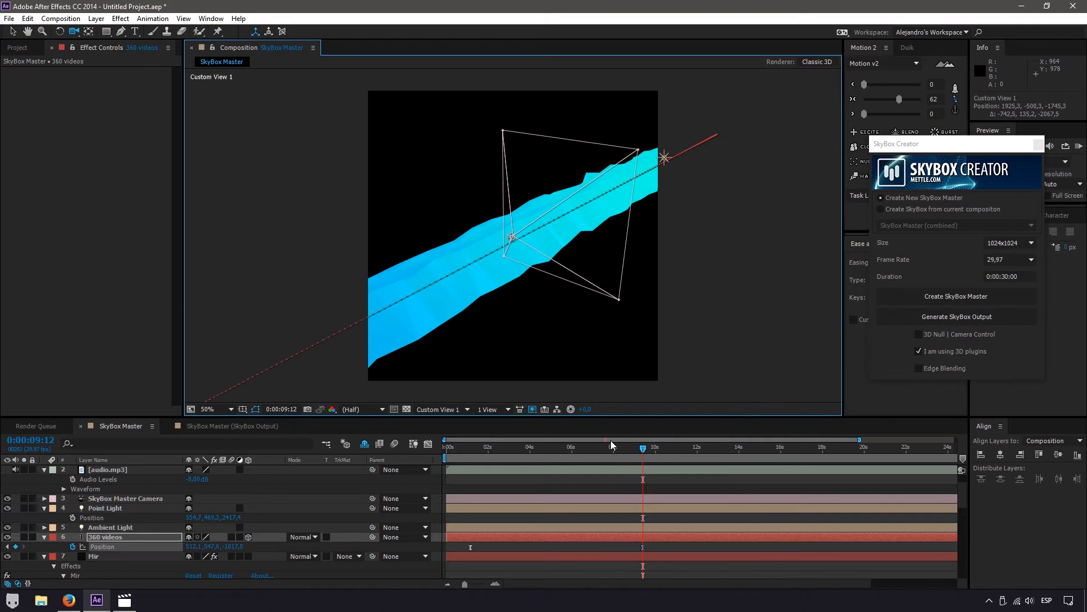
# Return to the Active Camera view and preview the text's flight through the tunnel from near the start
pyautogui.click(487, 410)
pyautogui.click(442, 409)
pyautogui.click(448, 184)
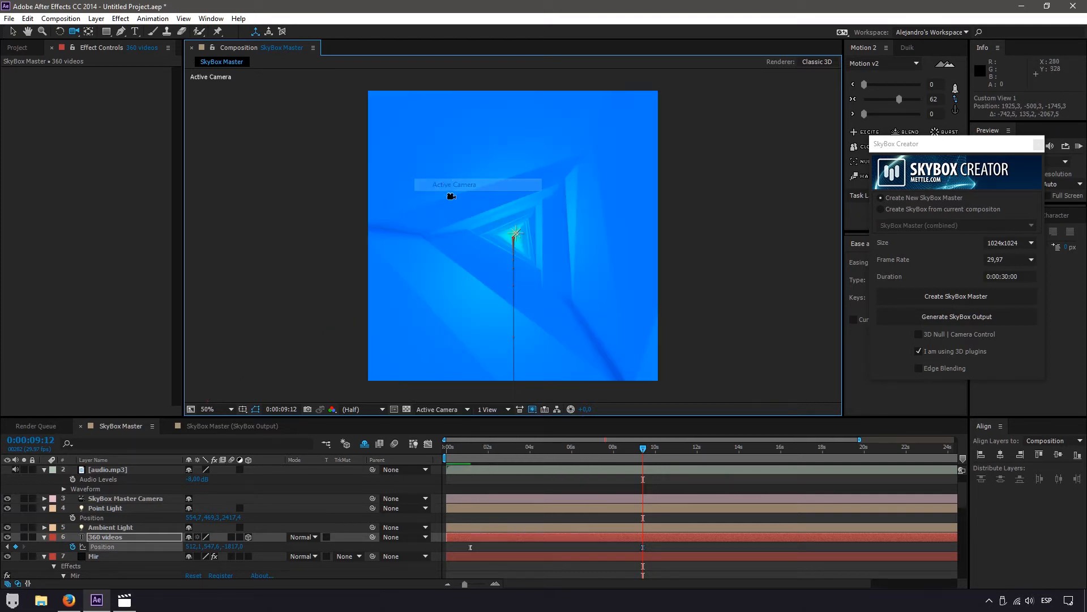
pyautogui.moveTo(609, 457); pyautogui.dragTo(450, 473)
pyautogui.press('space')
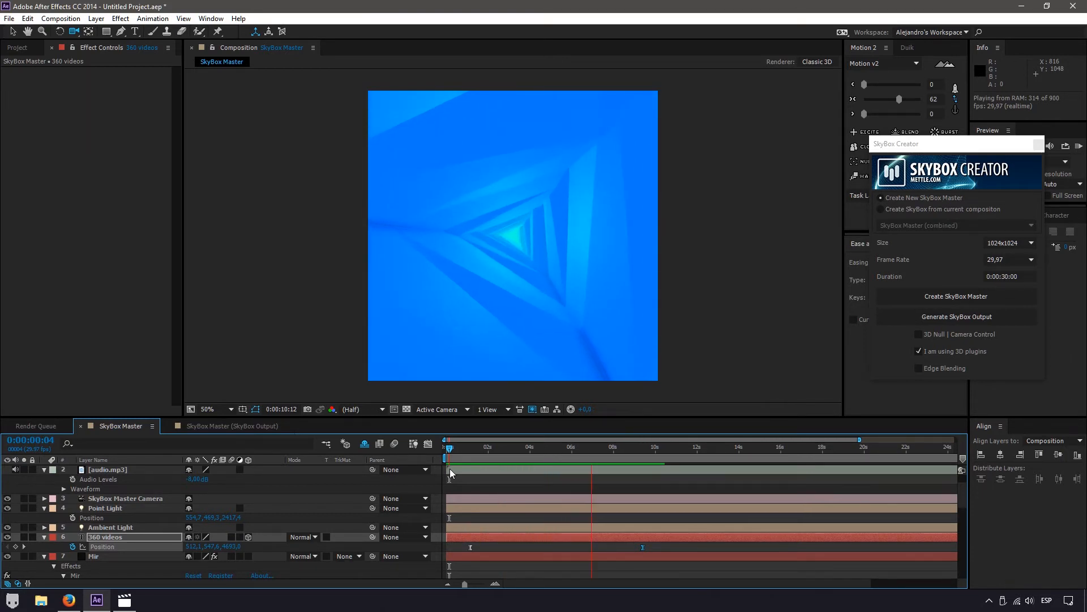
pyautogui.press('space')
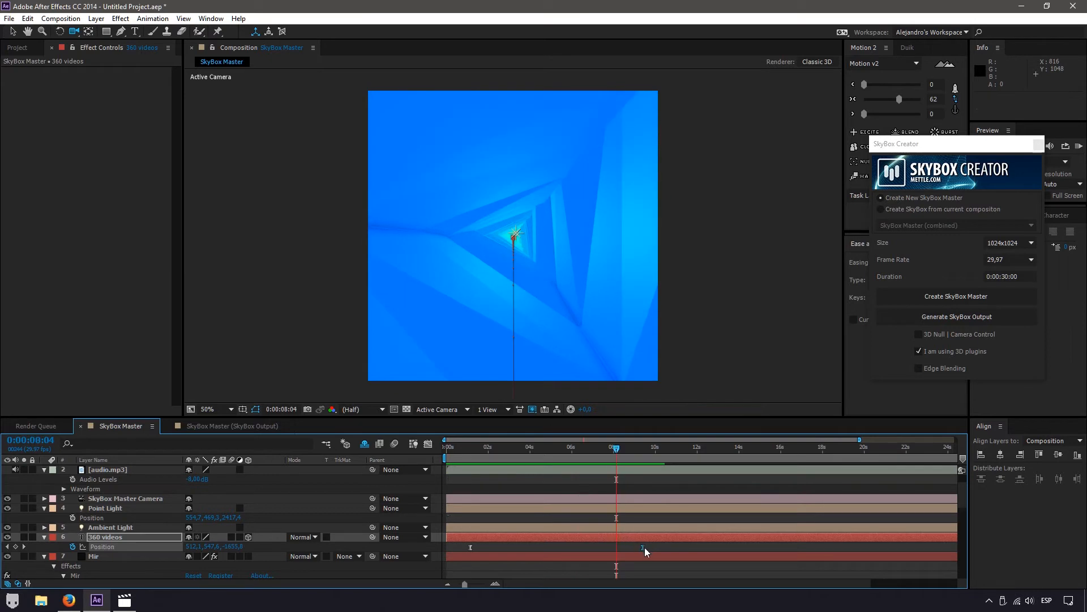
# Retime the text's position keyframes to start at 0 s and end at about 14.7 s, and scrub through the slower animation
pyautogui.moveTo(644, 547); pyautogui.dragTo(755, 548)
pyautogui.click(694, 477)
pyautogui.click(594, 447)
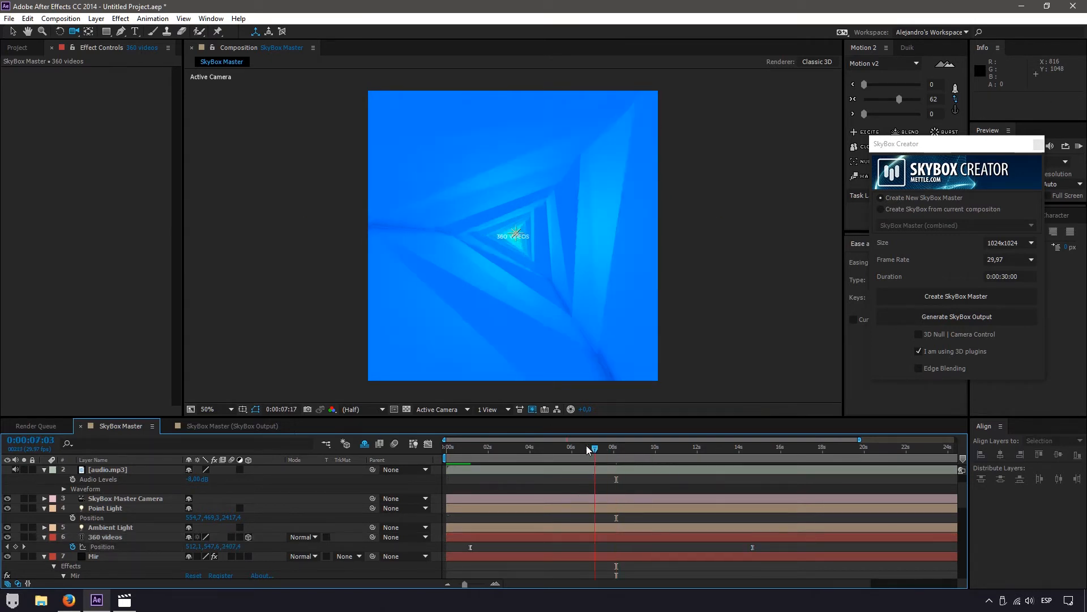
pyautogui.moveTo(586, 445); pyautogui.dragTo(526, 447)
pyautogui.moveTo(471, 547); pyautogui.dragTo(447, 548)
pyautogui.click(465, 548)
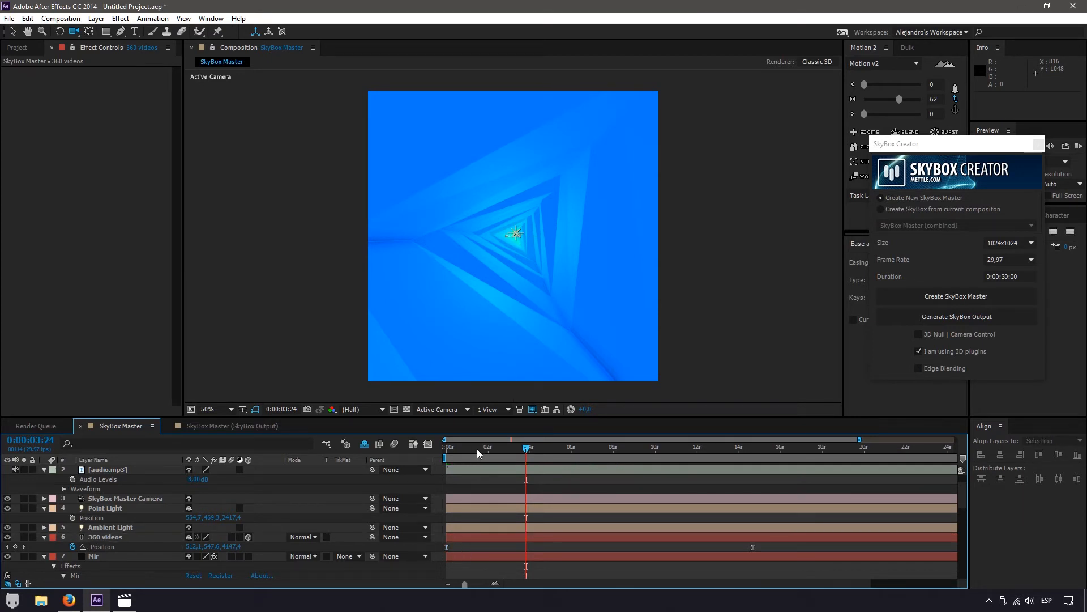
pyautogui.moveTo(477, 449); pyautogui.dragTo(653, 458)
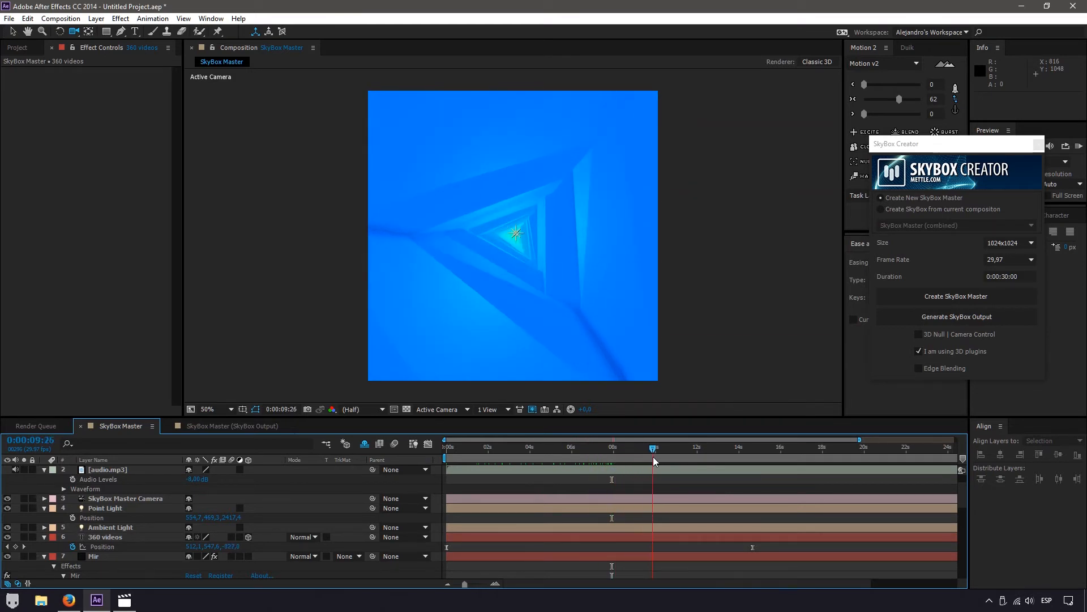
# Save the project as episode4 and preview the 360 VIDEOS title's approach around the 7 to 8 second range
pyautogui.hotkey('ctrl', 's')
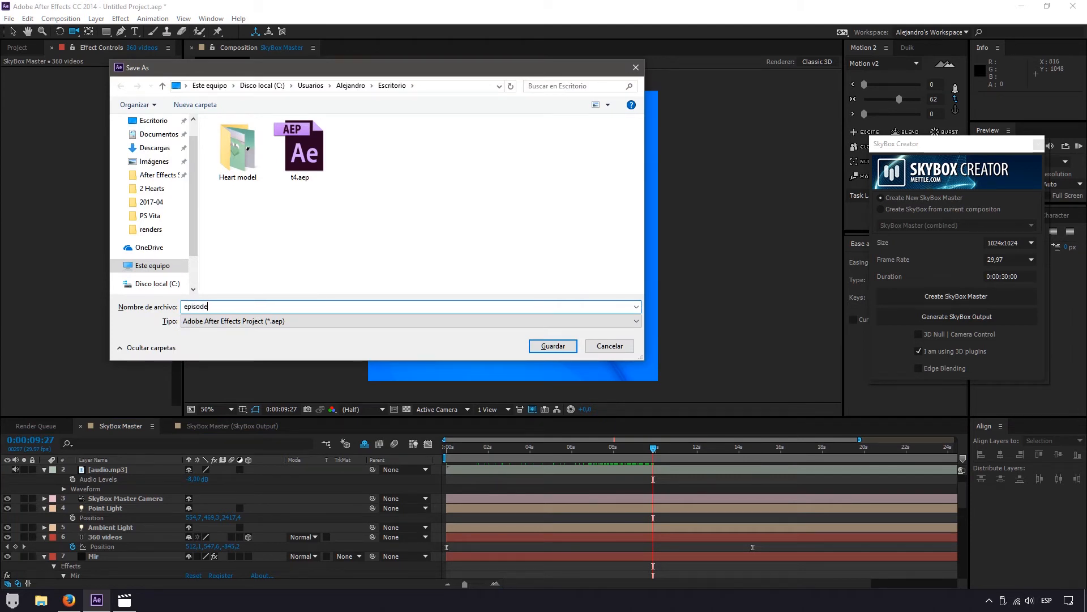
pyautogui.press('Return')
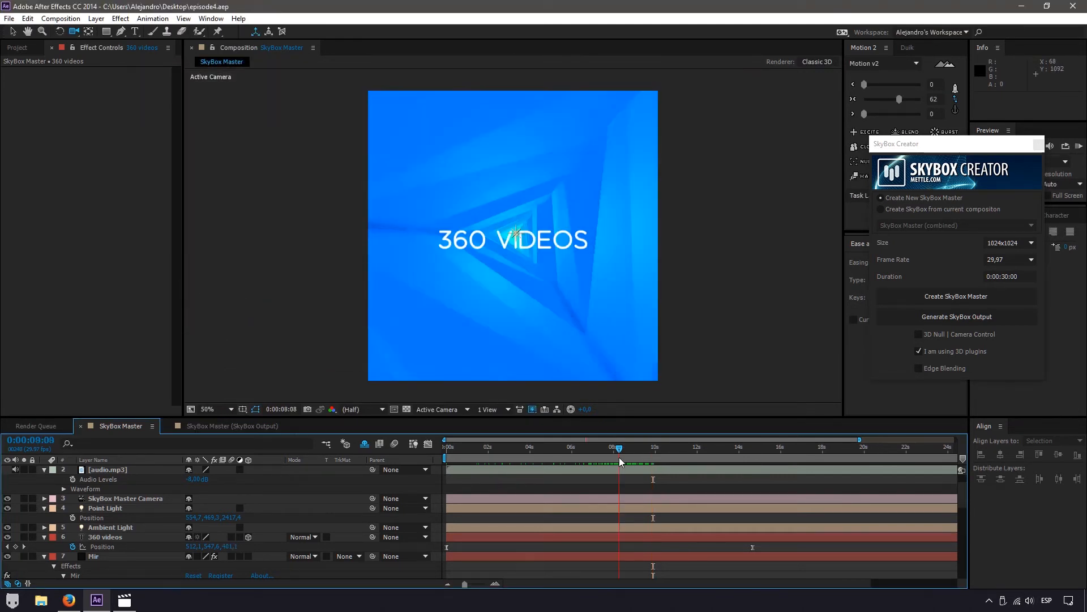
pyautogui.moveTo(620, 457)
pyautogui.mouseDown()
pyautogui.moveTo(446, 450)
pyautogui.moveTo(647, 457)
pyautogui.moveTo(586, 457)
pyautogui.moveTo(623, 455)
pyautogui.mouseUp()
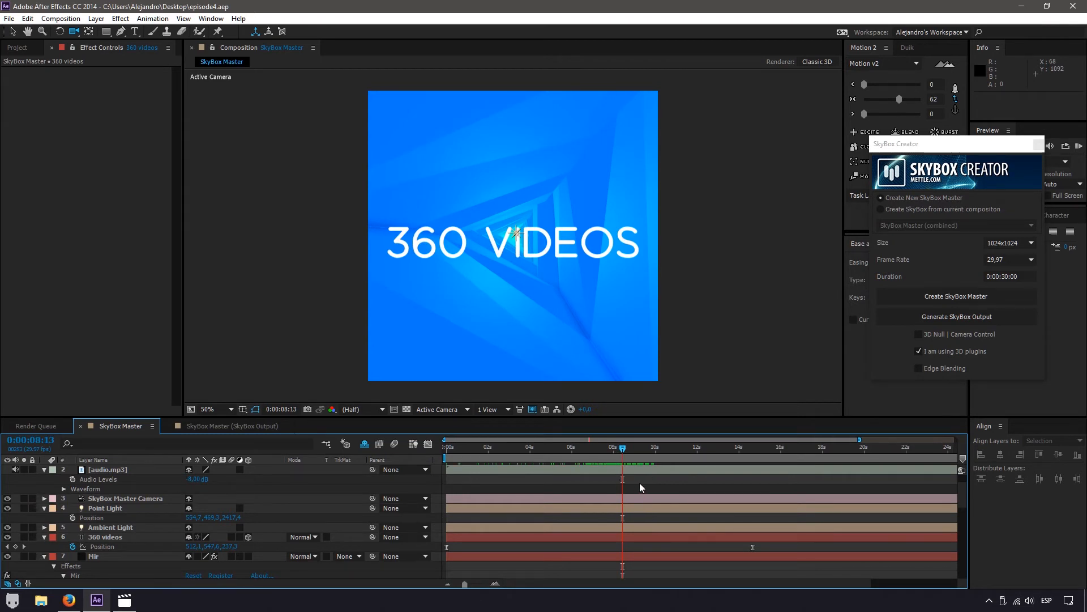
pyautogui.moveTo(626, 457); pyautogui.dragTo(603, 450)
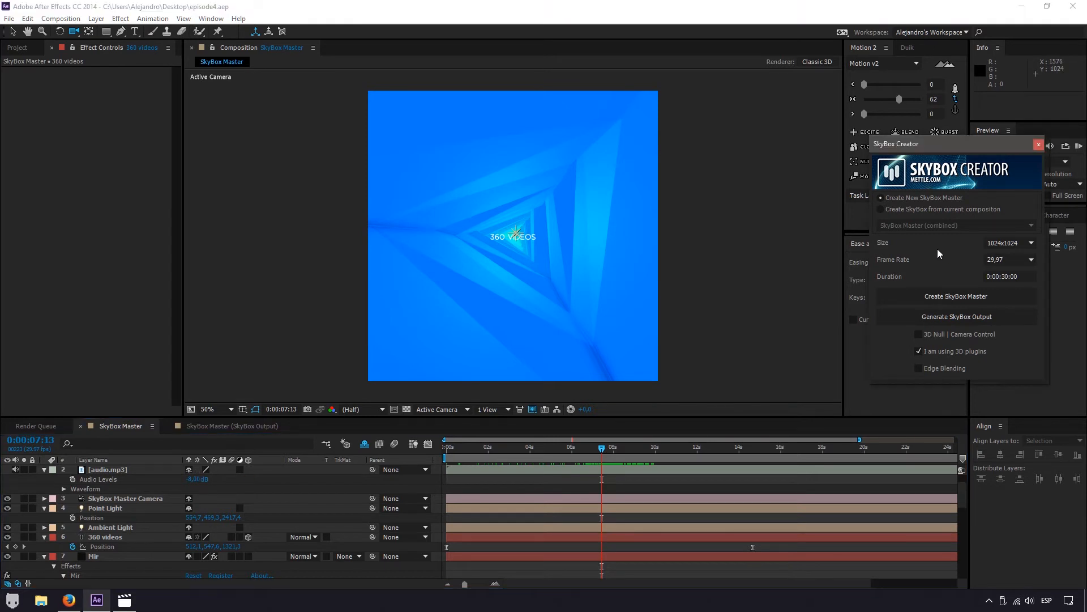
# Set SkyBox Creator to use the existing SkyBox Master composition and refresh its SkyBox output
pyautogui.click(886, 210)
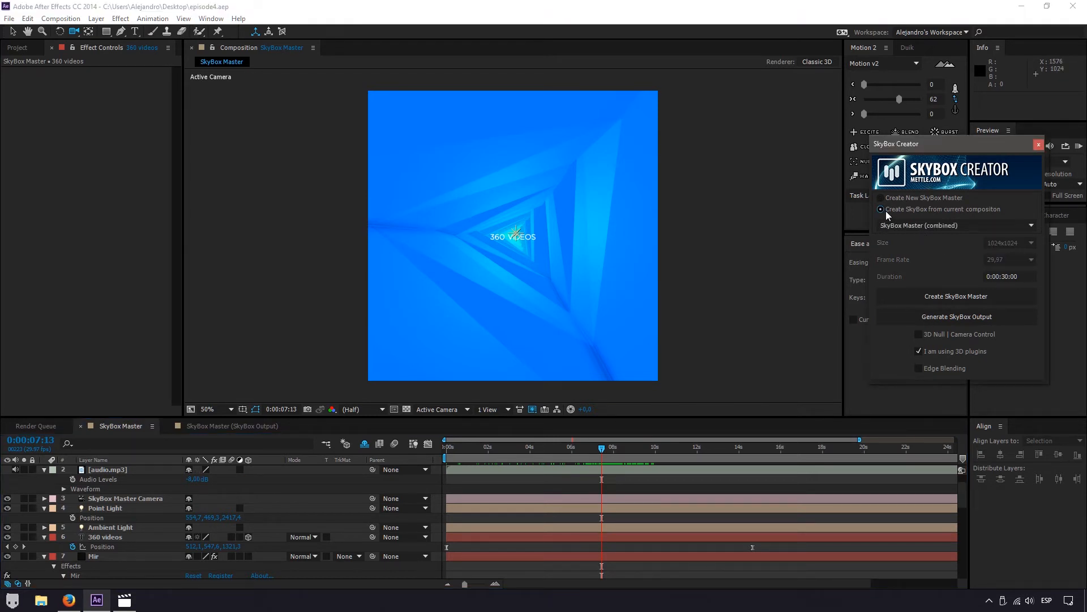
pyautogui.click(903, 225)
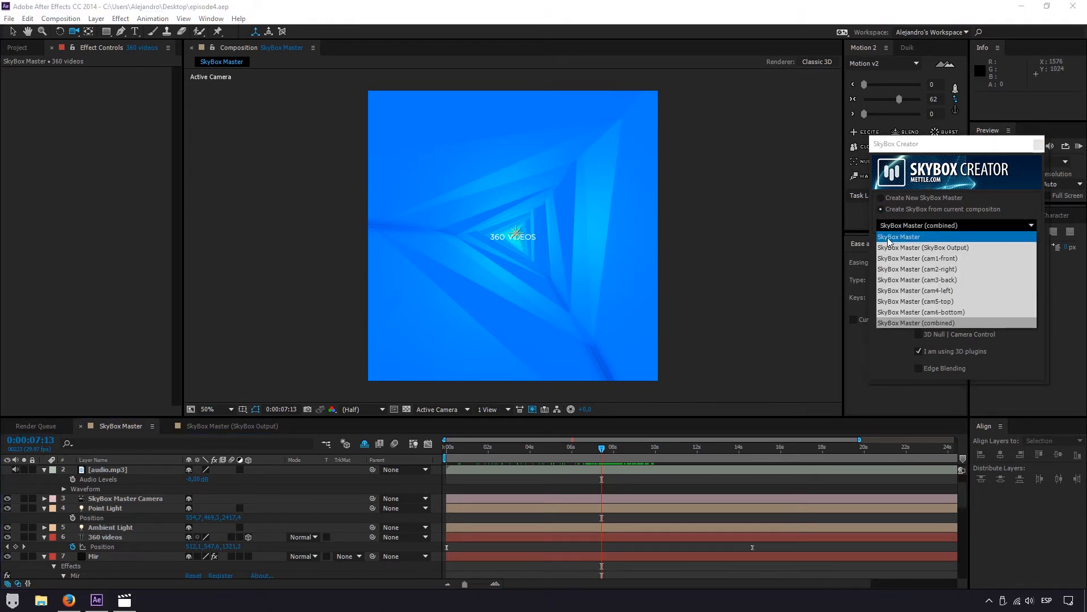
pyautogui.click(897, 237)
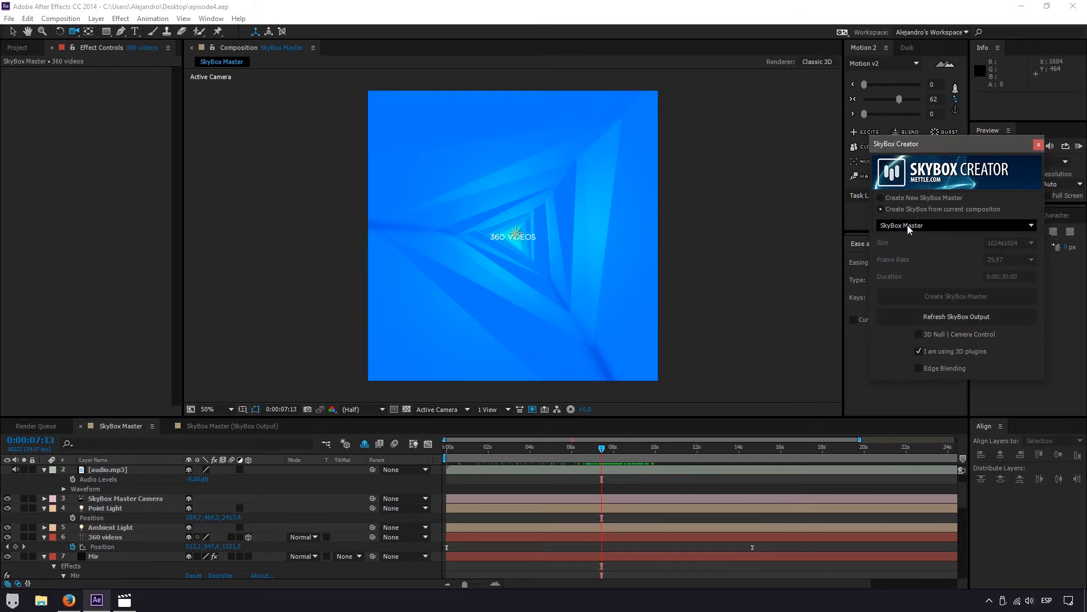
pyautogui.click(943, 316)
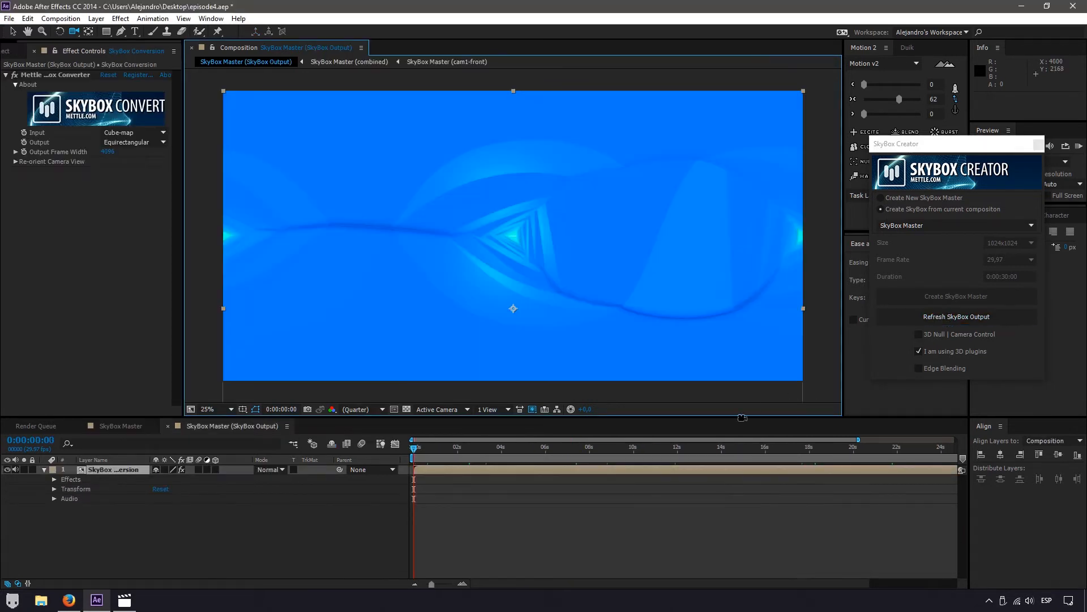
# Examine the equirectangular SkyBox output between the start and about 9 seconds, then return to the SkyBox Master composition
pyautogui.moveTo(435, 458); pyautogui.dragTo(616, 457)
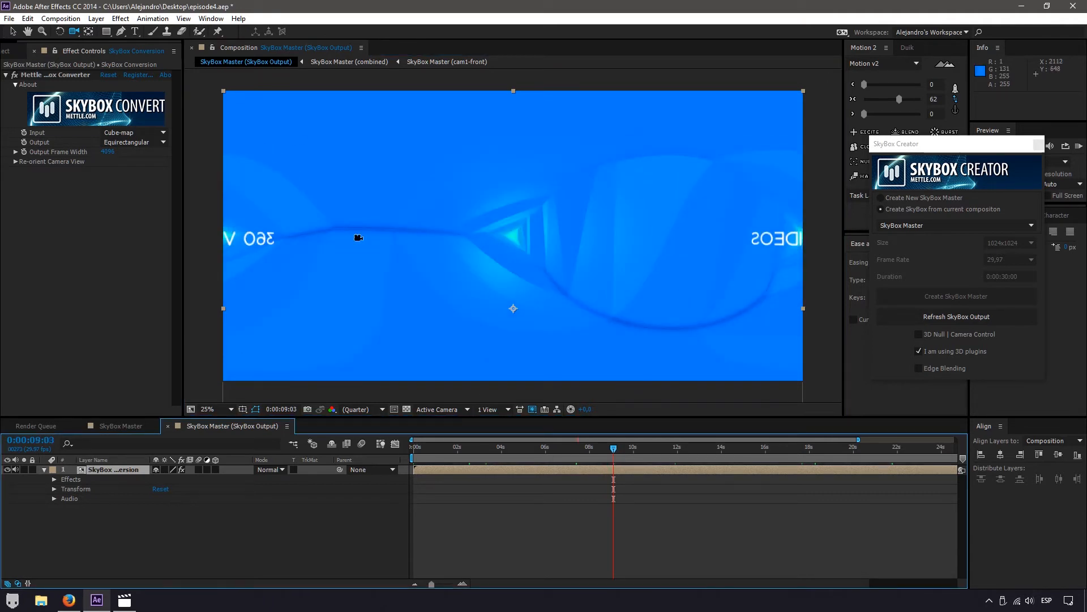
pyautogui.click(13, 31)
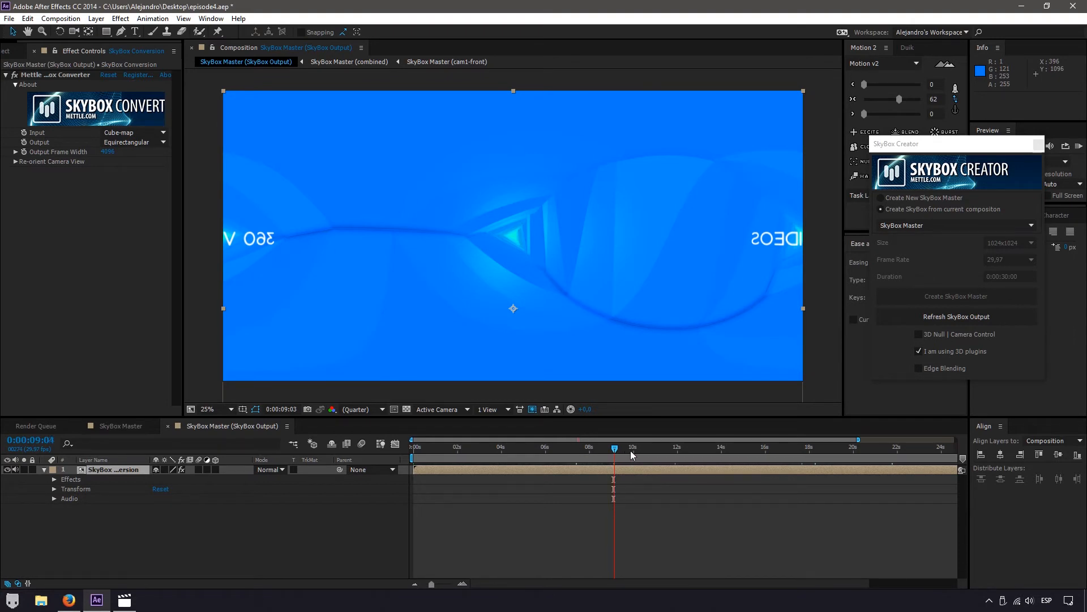
pyautogui.moveTo(614, 449); pyautogui.dragTo(388, 446)
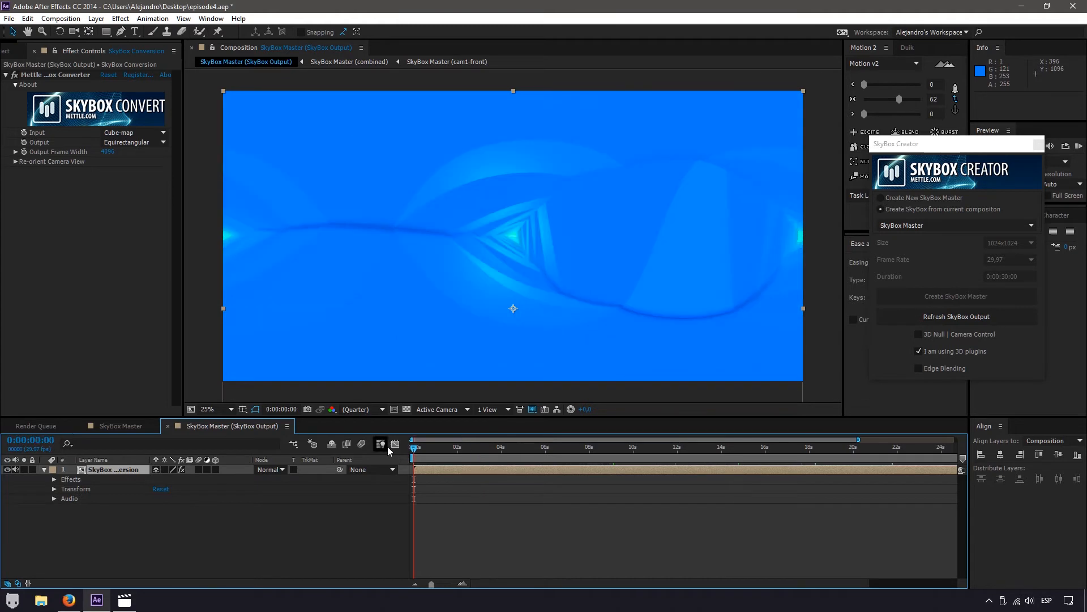
pyautogui.click(112, 430)
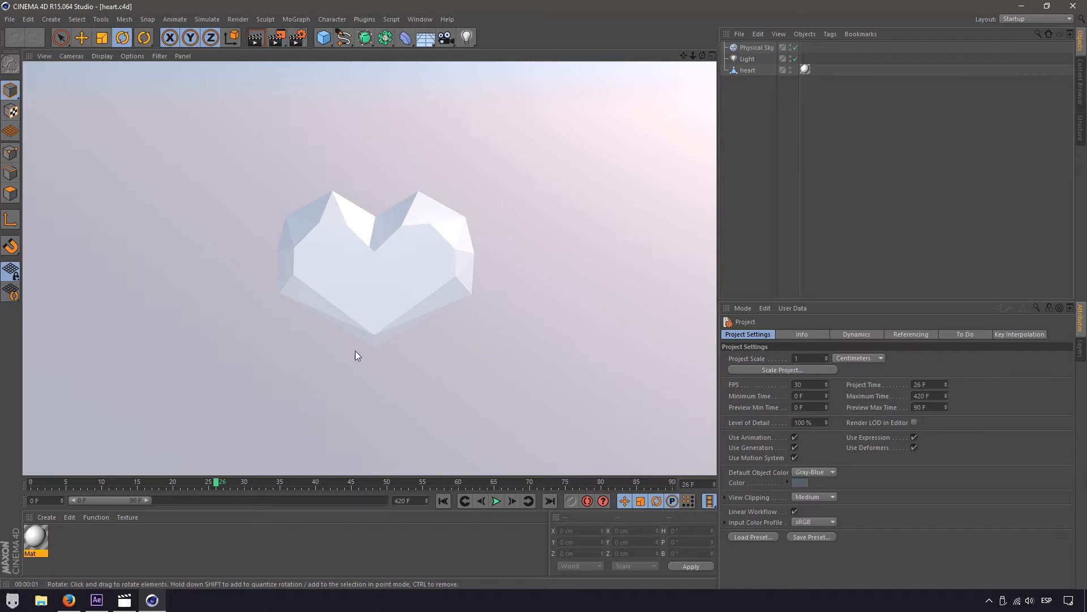
# In Cinema 4D, orbit around the heart model and render a preview of its front in the viewport
pyautogui.moveTo(399, 297); pyautogui.dragTo(291, 295)
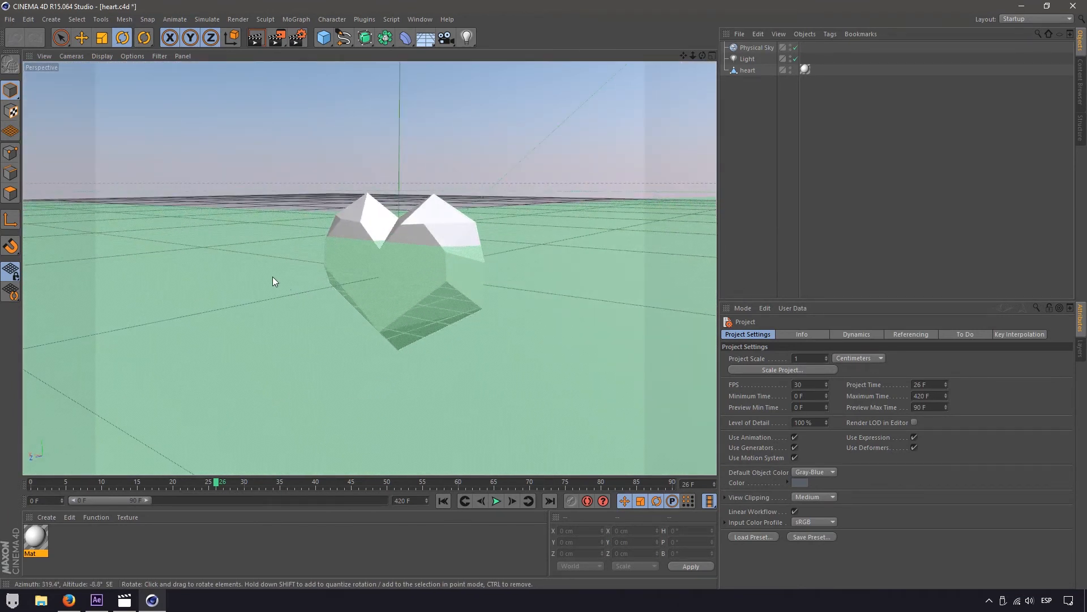
pyautogui.moveTo(368, 291); pyautogui.dragTo(436, 288)
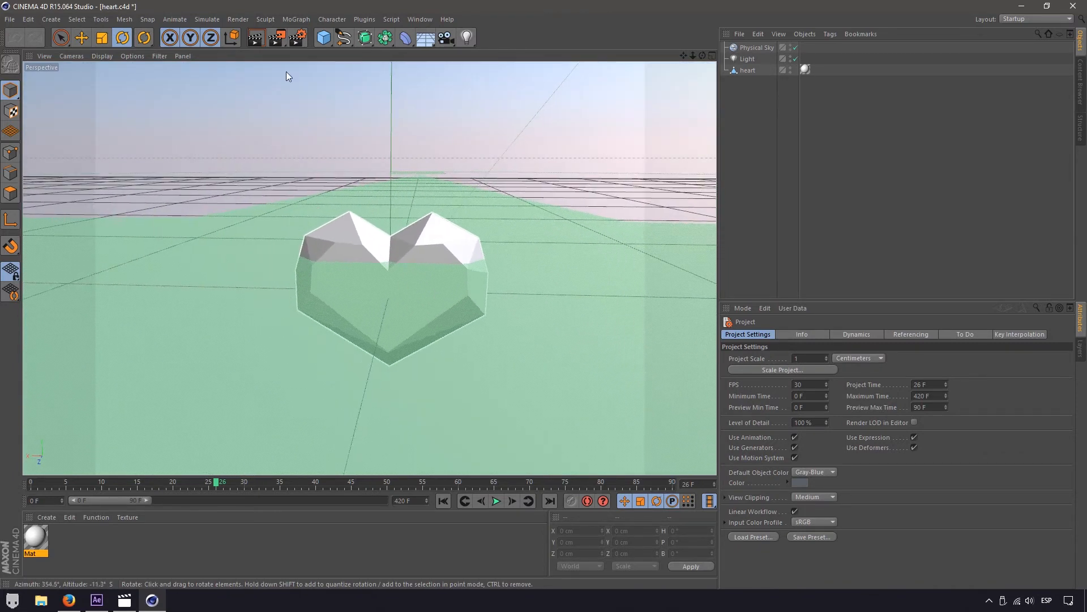
pyautogui.click(255, 38)
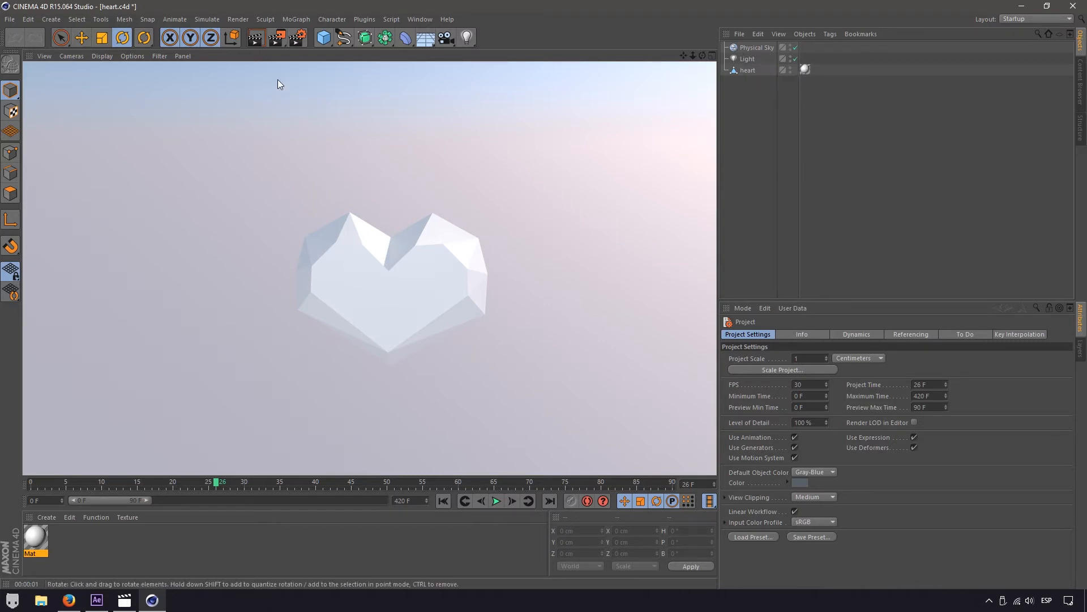
# Check the output options in the render settings and close them without changes
pyautogui.click(298, 42)
pyautogui.moveTo(290, 6); pyautogui.dragTo(325, 48)
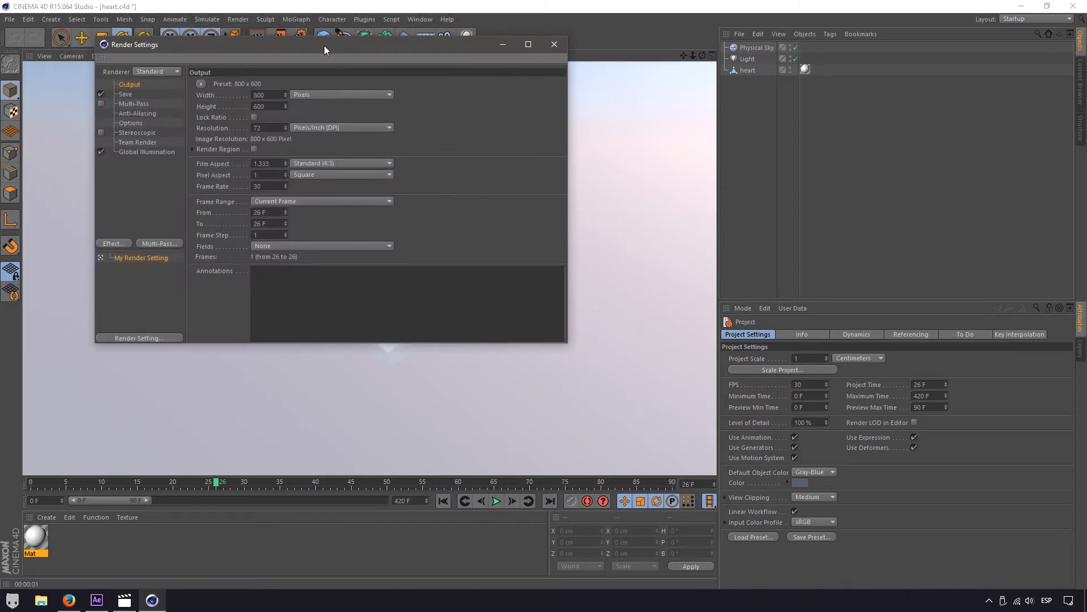
pyautogui.click(554, 44)
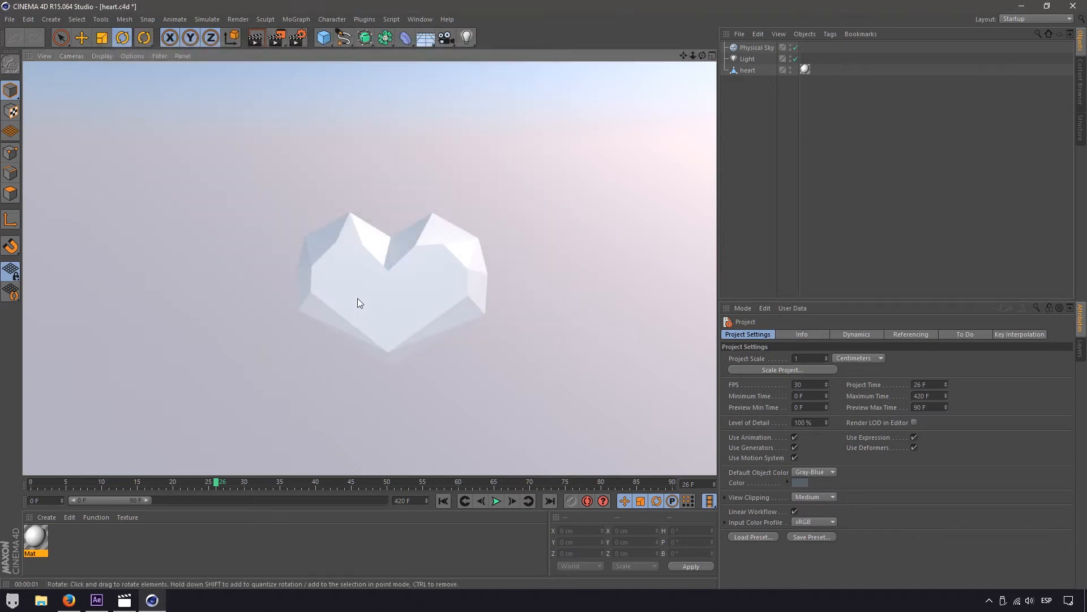
# Render another viewport preview of the heart from a slightly turned angle, then return to the editing view
pyautogui.click(441, 277)
pyautogui.click(261, 41)
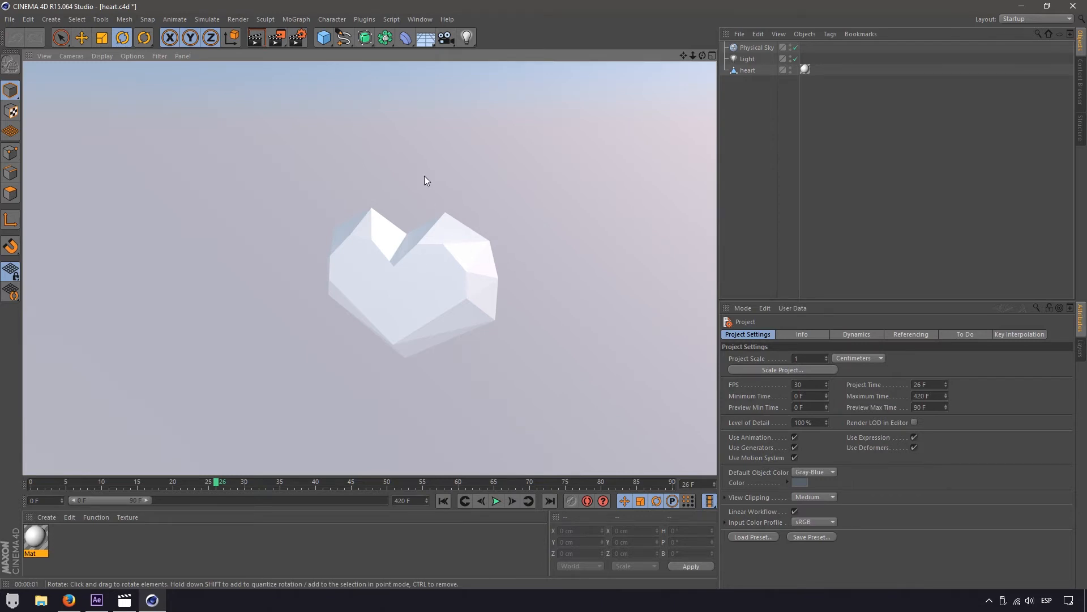
pyautogui.moveTo(424, 176); pyautogui.dragTo(457, 264)
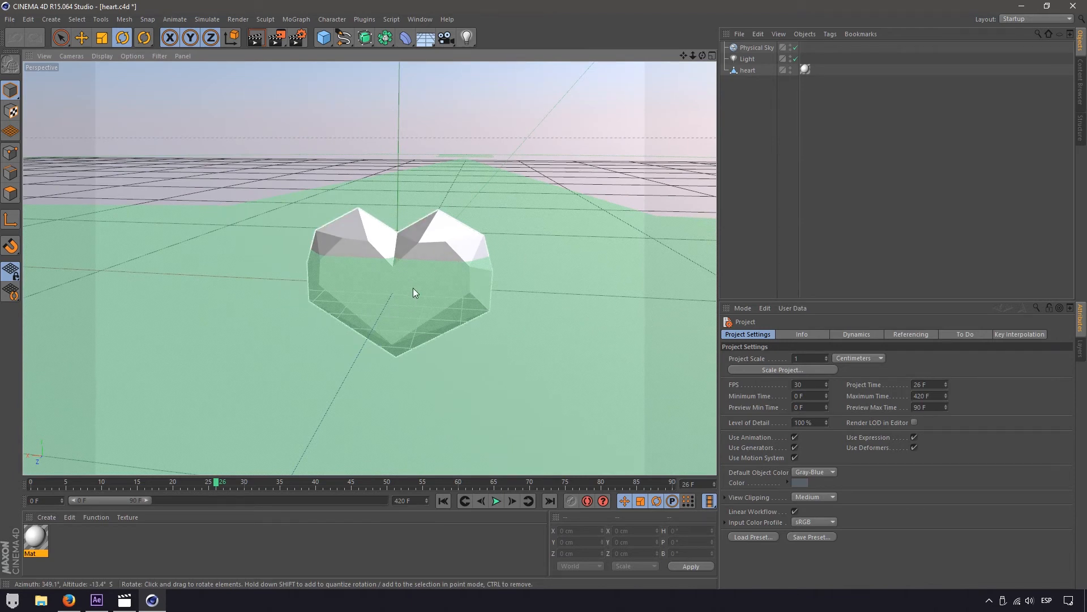
# Switch to the Move tool and select the heart object in the scene
pyautogui.click(414, 249)
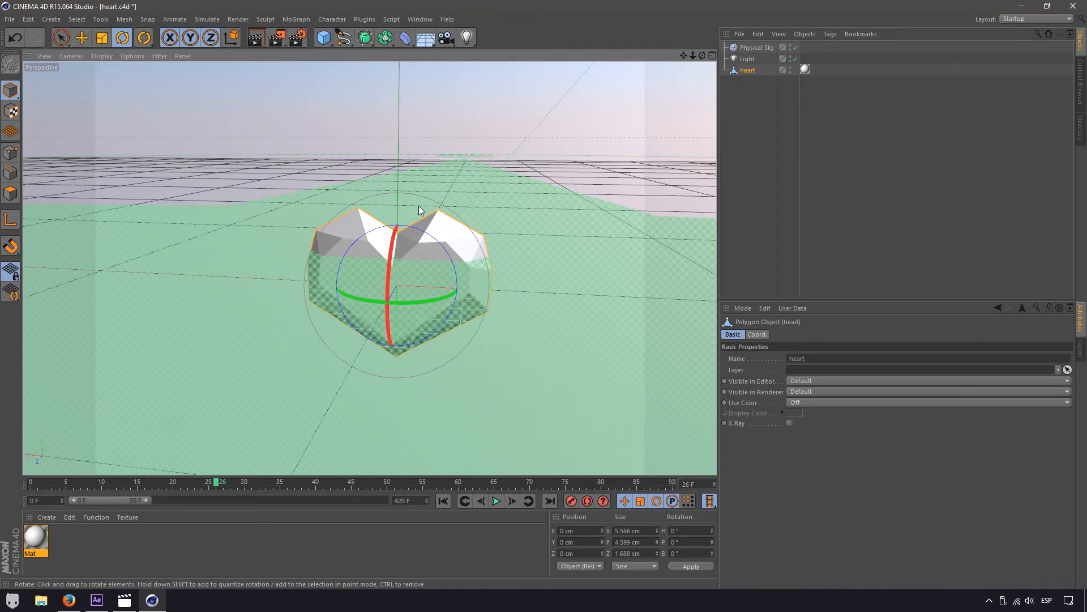
pyautogui.moveTo(436, 178)
pyautogui.mouseDown()
pyautogui.moveTo(469, 176)
pyautogui.moveTo(444, 183)
pyautogui.mouseUp()
pyautogui.click(81, 37)
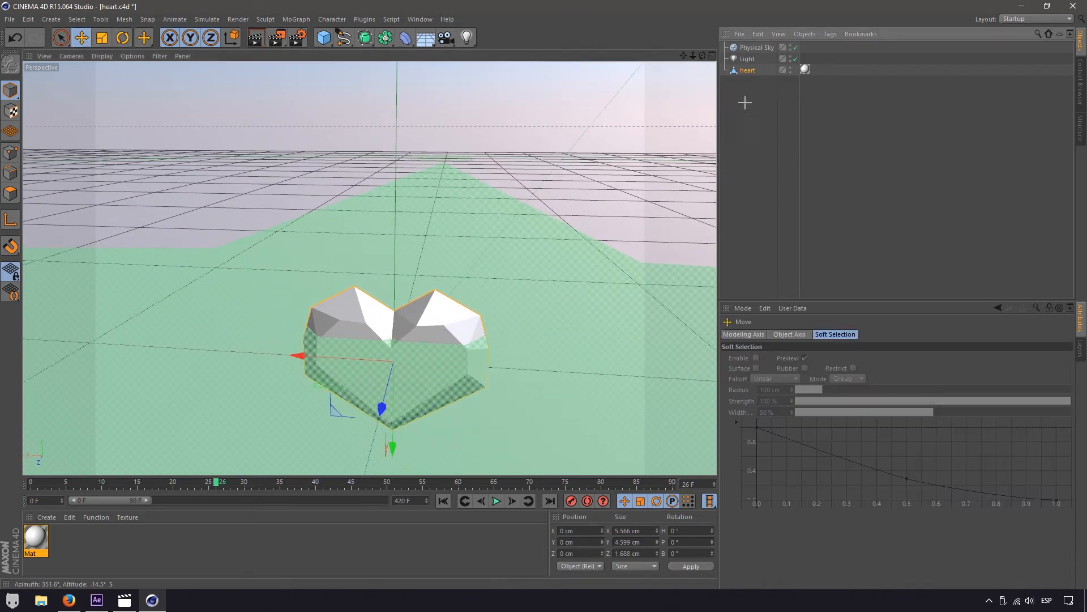
pyautogui.click(726, 140)
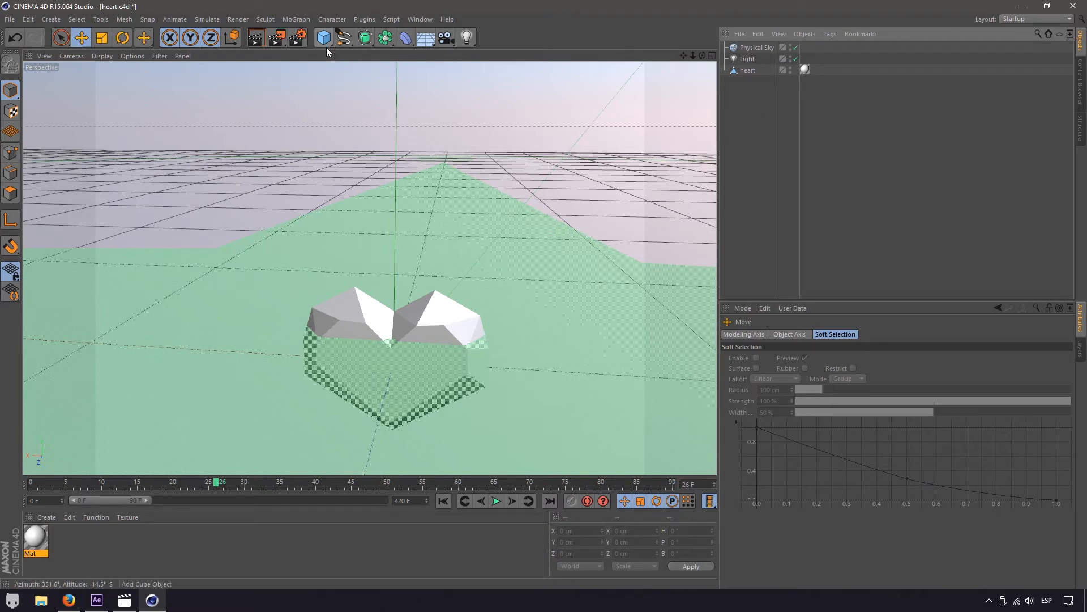
pyautogui.click(443, 335)
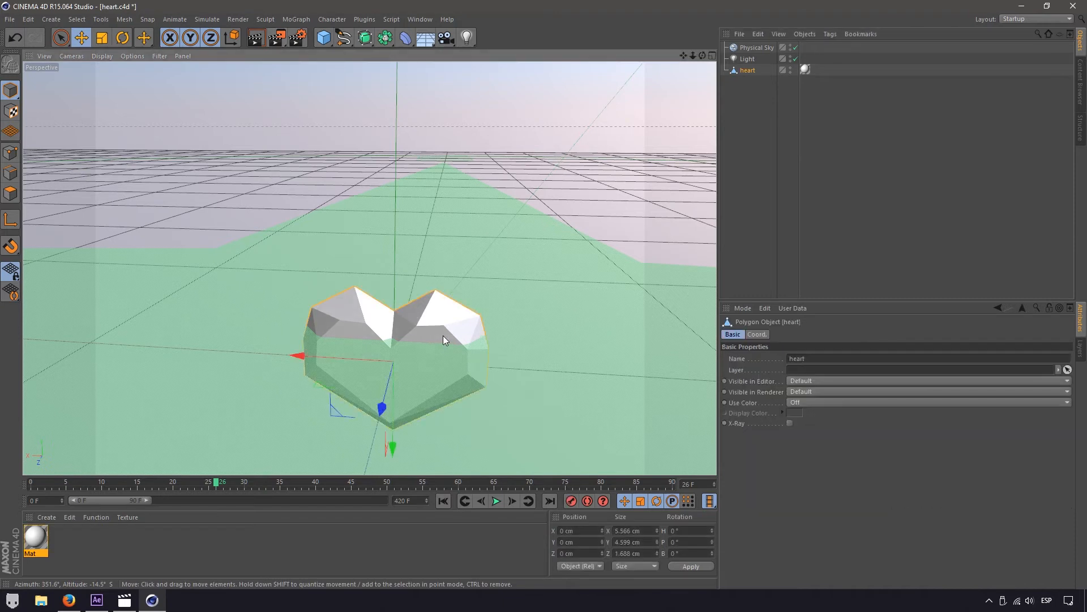
# Add a MoGraph Cloner and make the heart object its child
pyautogui.click(286, 21)
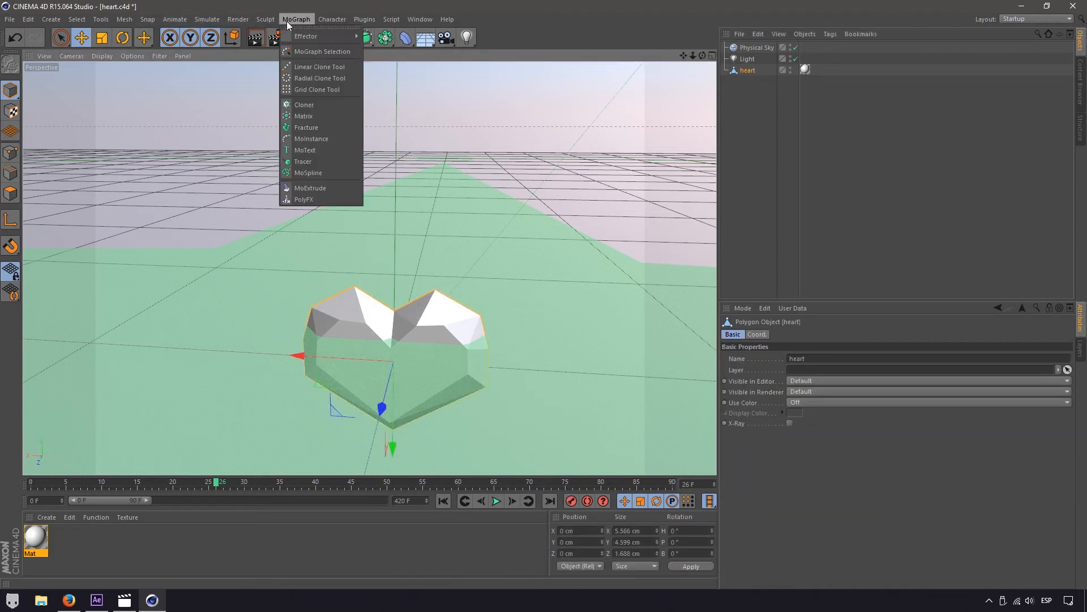
pyautogui.click(308, 108)
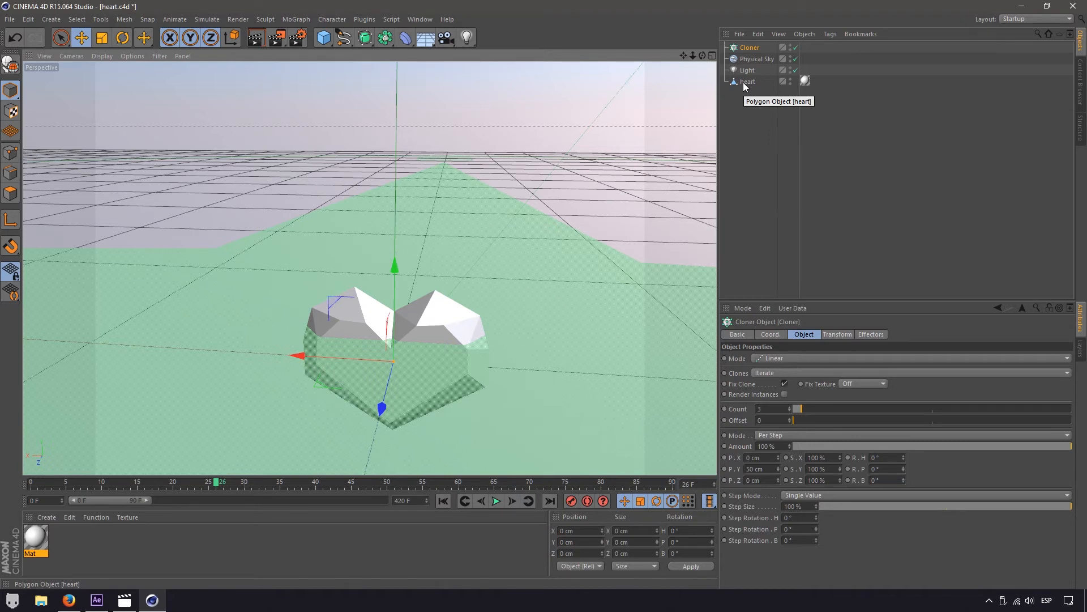
pyautogui.click(296, 19)
pyautogui.moveTo(313, 39)
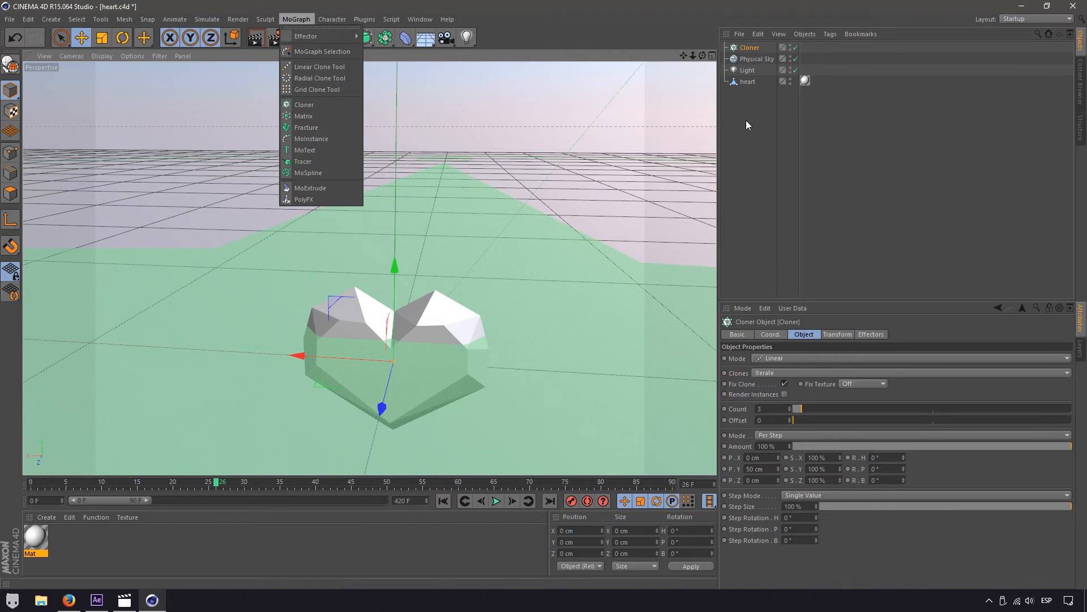
pyautogui.moveTo(748, 81); pyautogui.dragTo(744, 50)
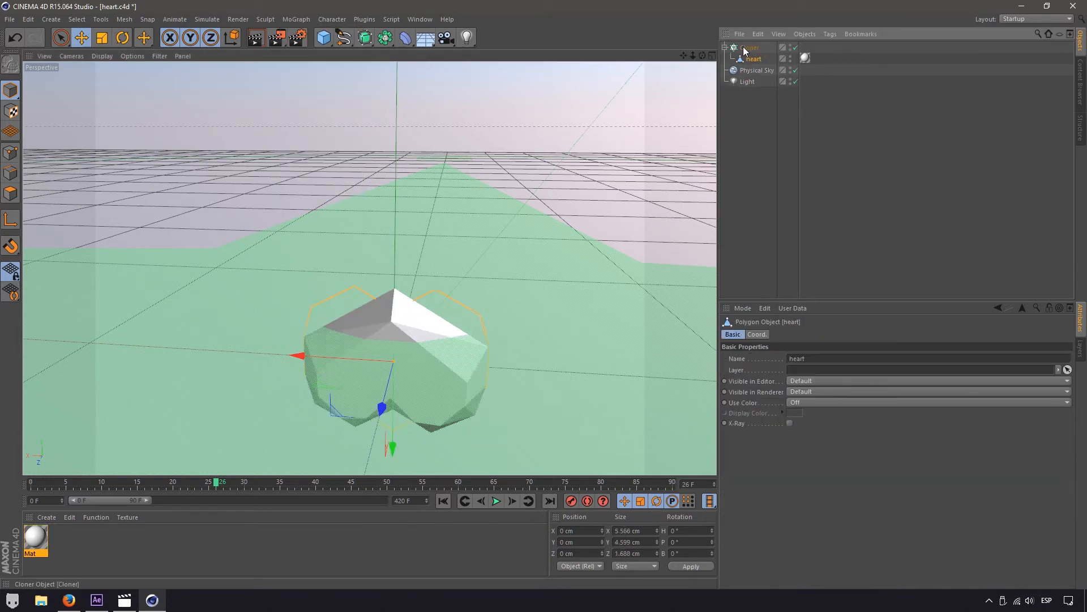
# Set the Cloner's count to 1 and turn off its Fix Clone option
pyautogui.click(748, 48)
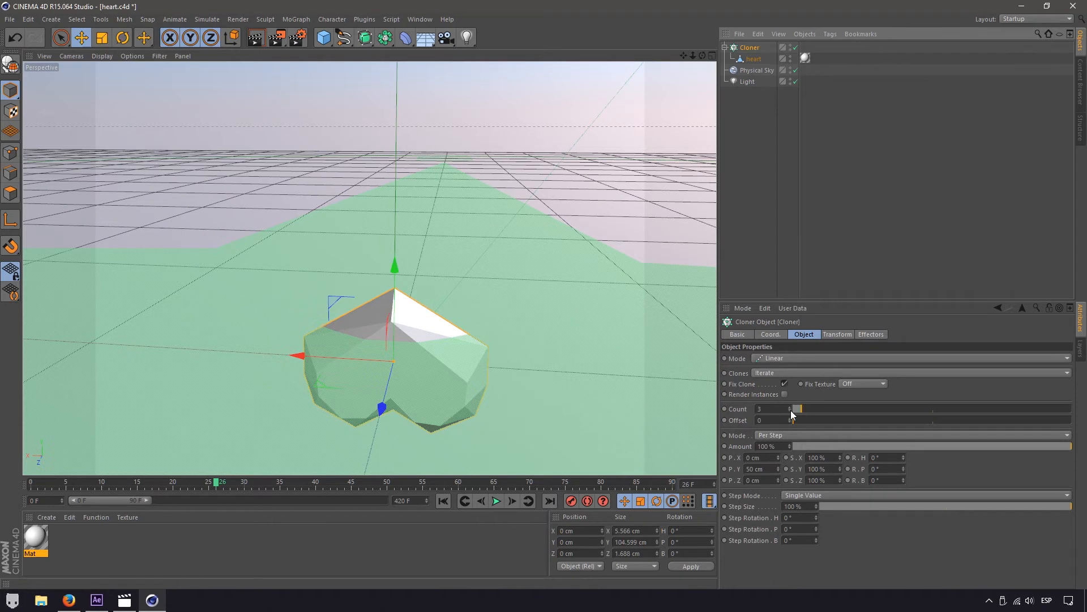
pyautogui.moveTo(790, 410); pyautogui.dragTo(746, 408)
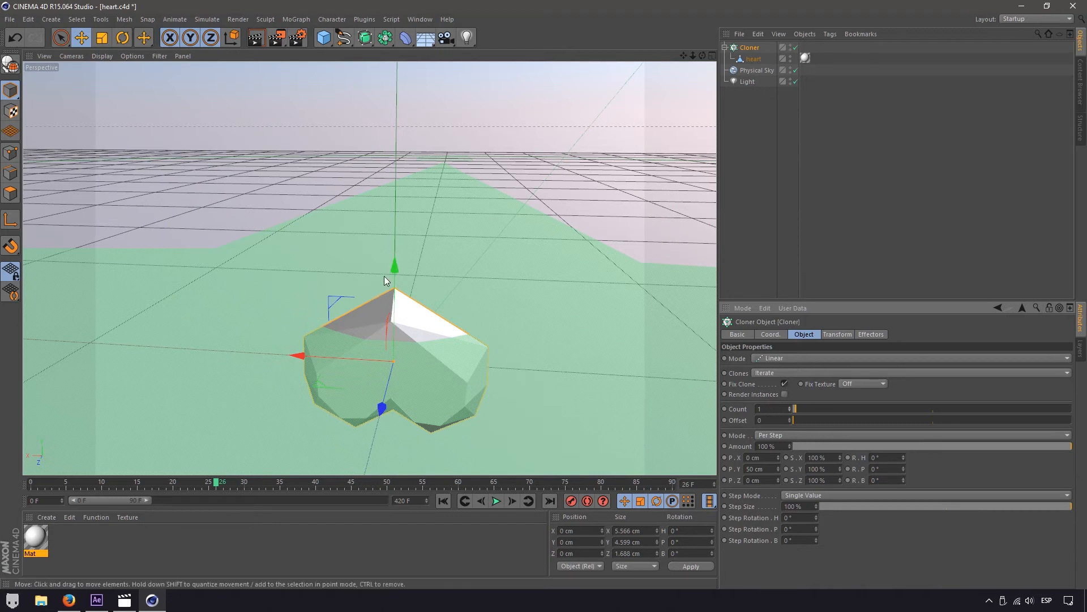
pyautogui.click(785, 383)
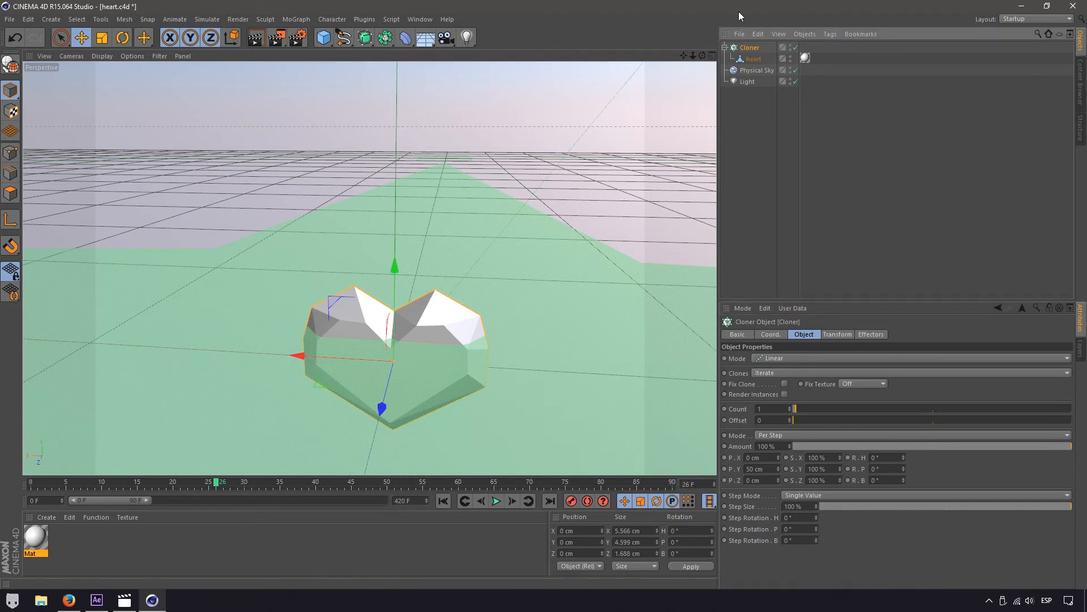
# Add a MoGraph Spline effector for the Cloner and create a Helix spline in the scene
pyautogui.click(300, 18)
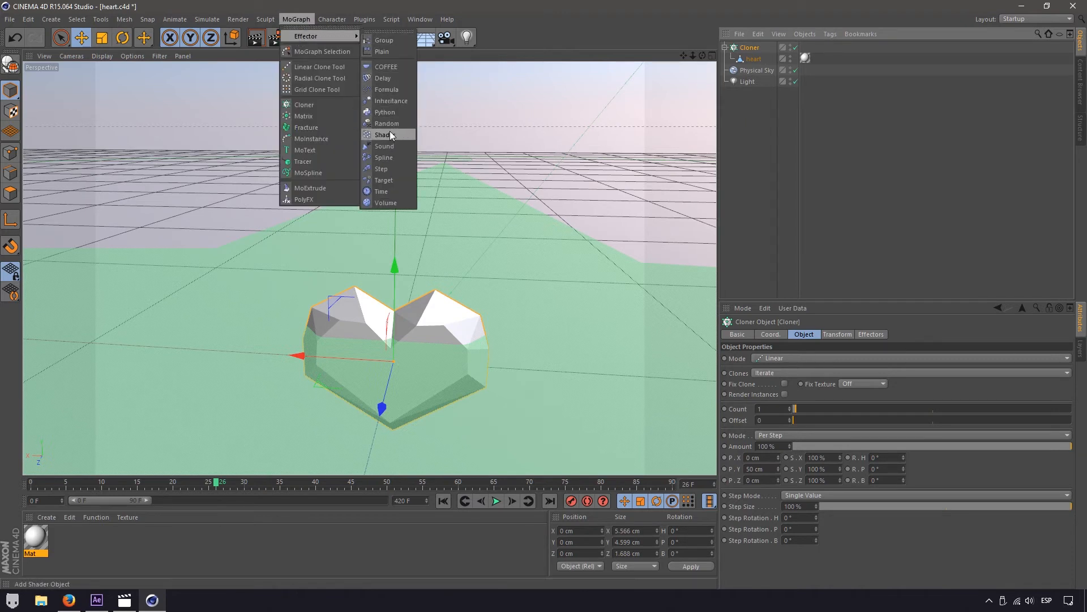
pyautogui.click(385, 159)
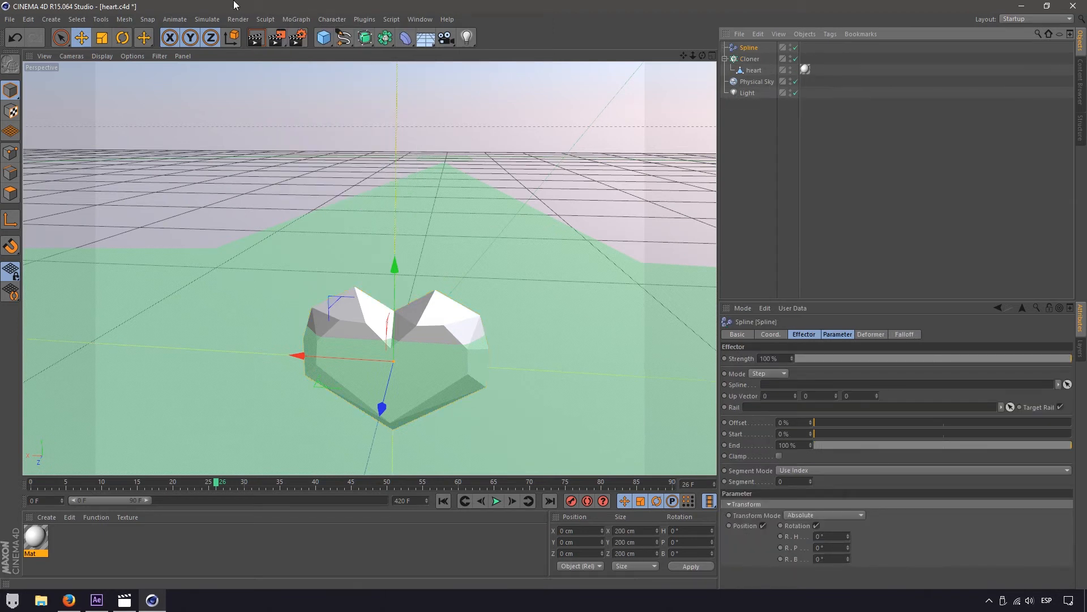
pyautogui.click(342, 39)
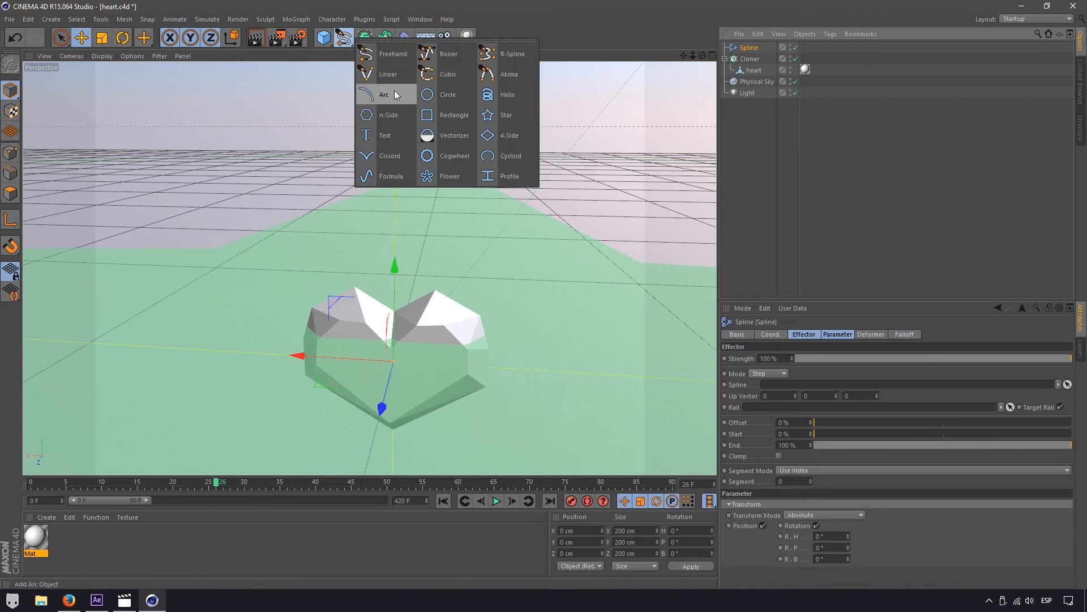
pyautogui.click(506, 98)
pyautogui.scroll(-5, 422, 194)
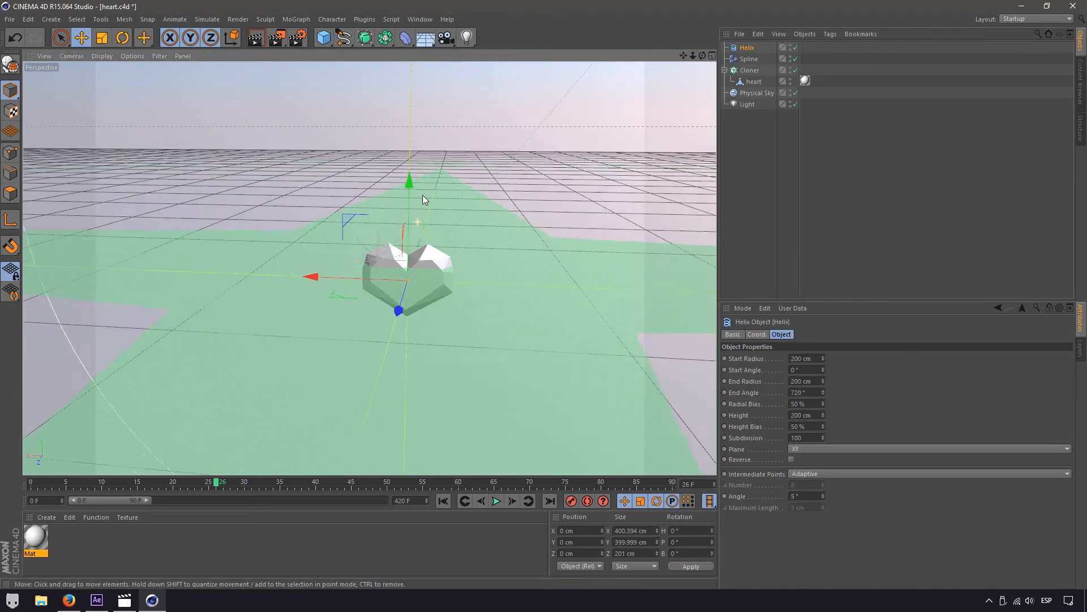
pyautogui.moveTo(423, 195); pyautogui.dragTo(391, 272)
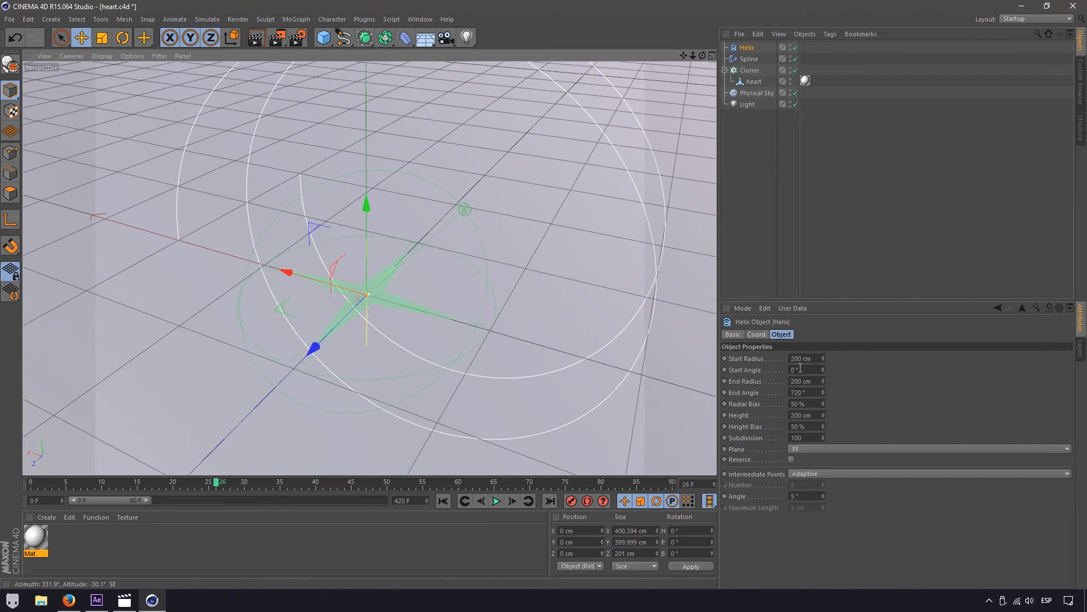
# Set both the start radius and the end radius of the helix to 20 cm
pyautogui.click(804, 358)
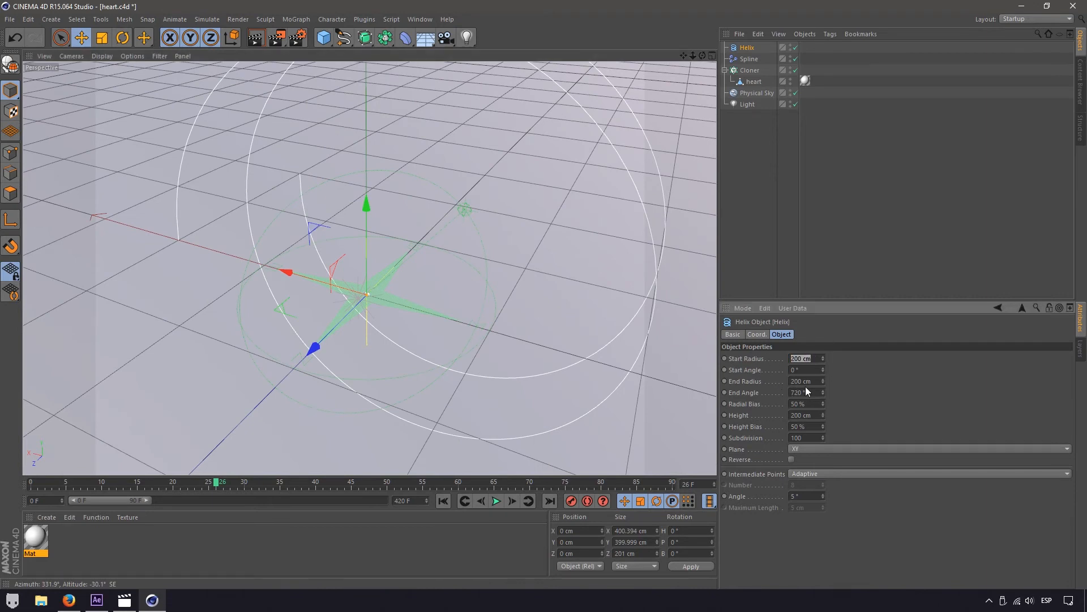
pyautogui.write('20')
pyautogui.press('Tab')
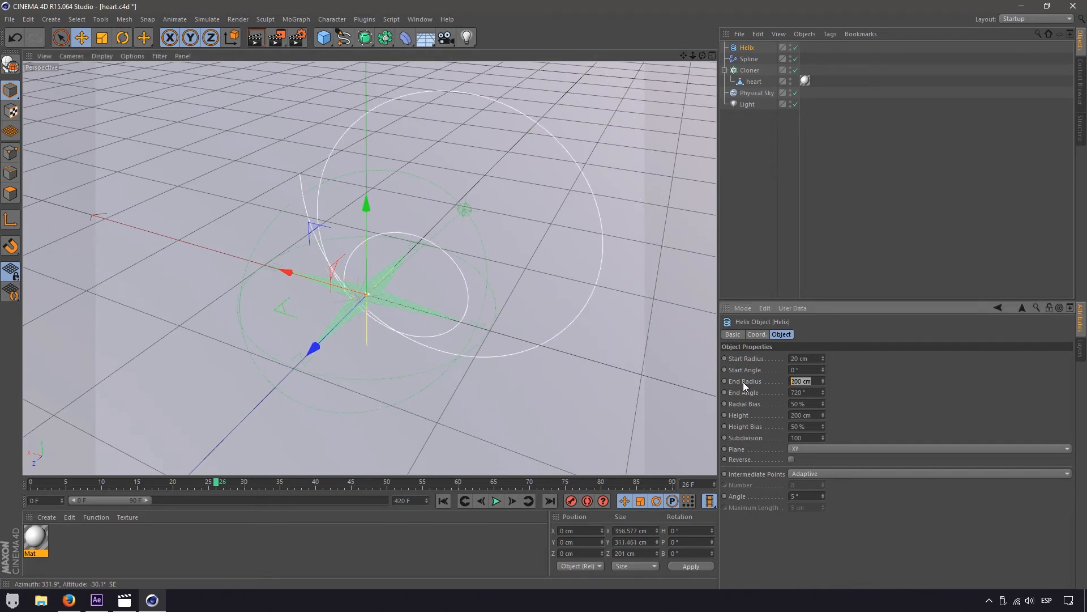
pyautogui.write('20')
pyautogui.press('Return')
# Set the helix's end angle to 360° and reduce its end radius to 0 cm
pyautogui.scroll(5, 354, 297)
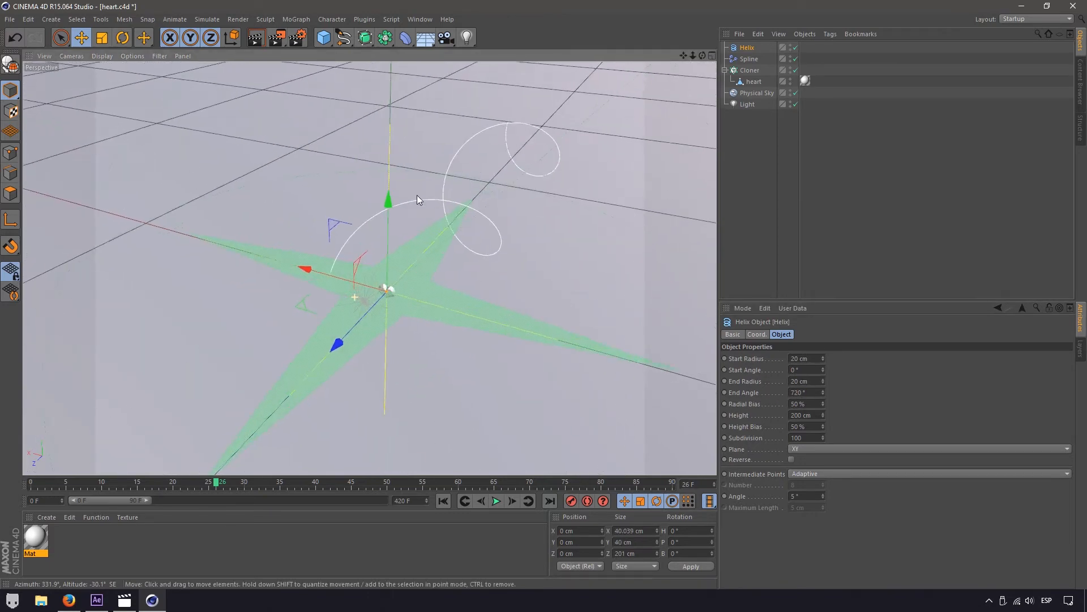
pyautogui.keyDown('alt'); pyautogui.moveTo(417, 195); pyautogui.dragTo(516, 250); pyautogui.keyUp('alt')
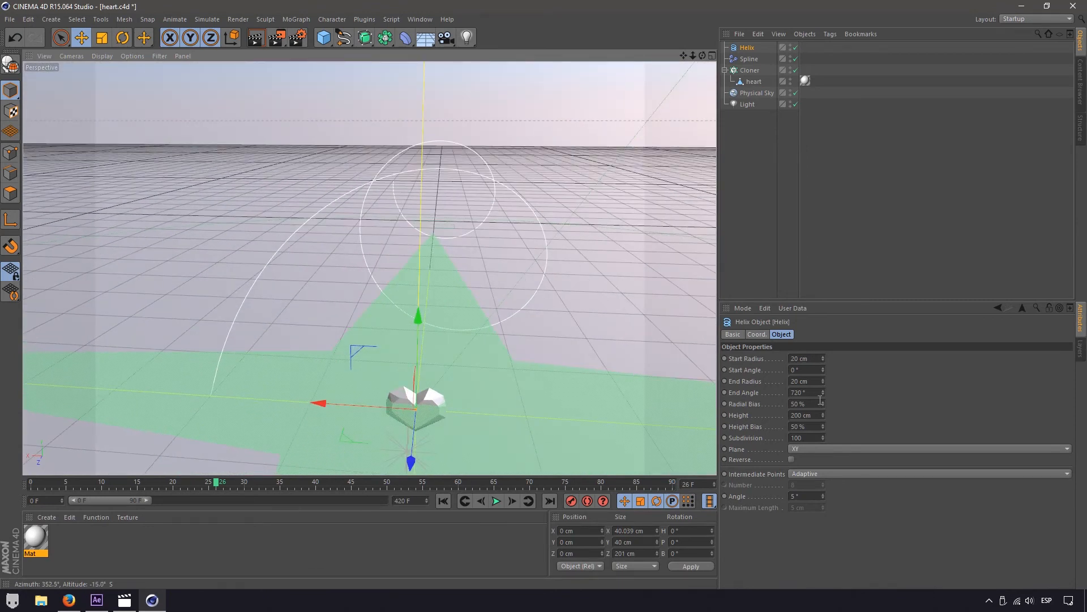
pyautogui.click(801, 392)
pyautogui.write('36')
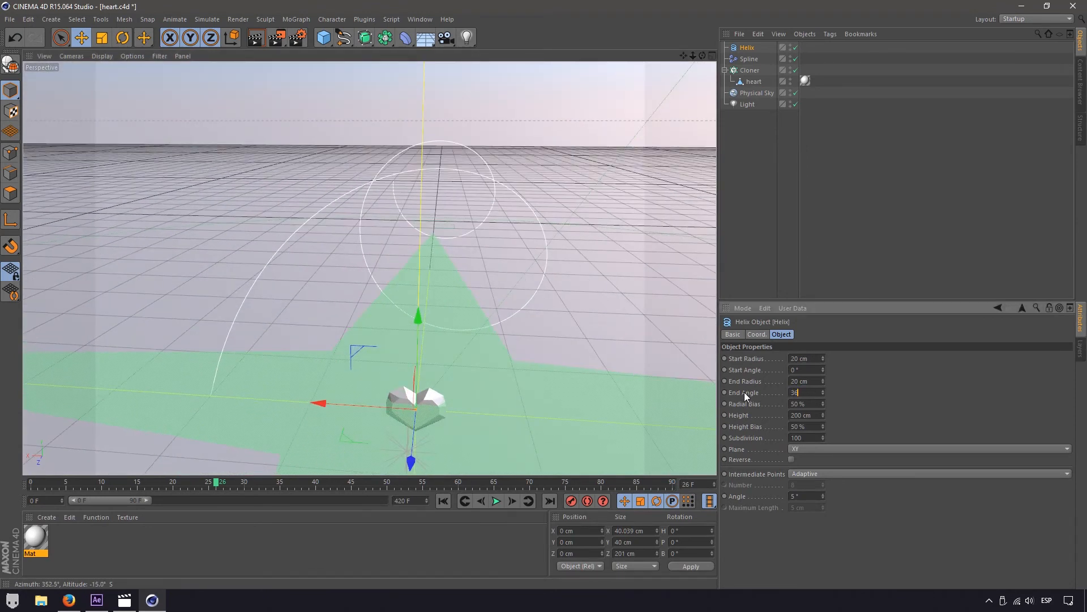
pyautogui.write('0')
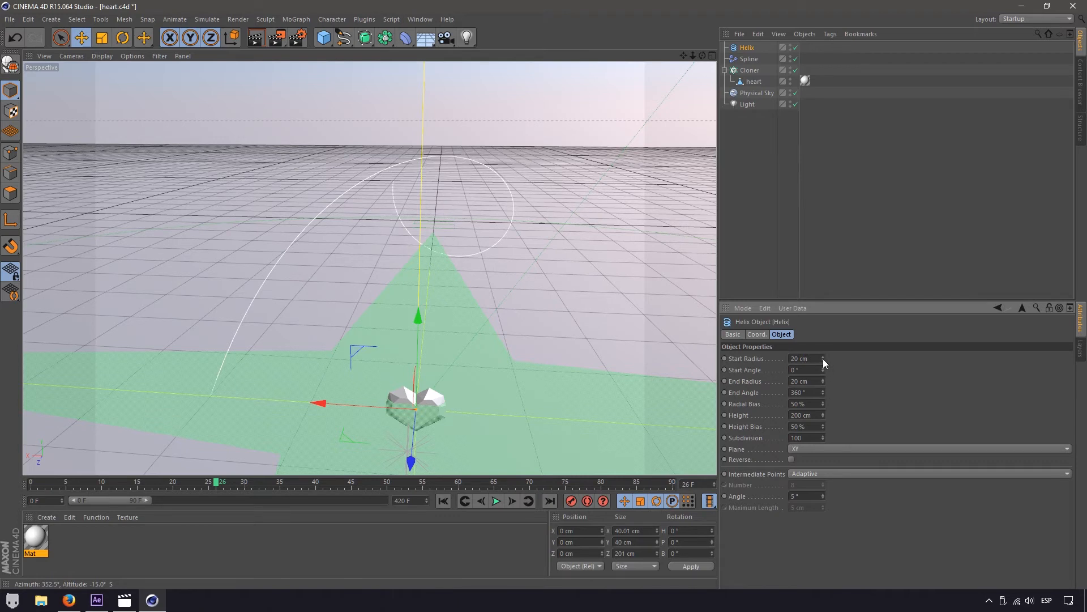
pyautogui.moveTo(824, 379); pyautogui.dragTo(823, 391)
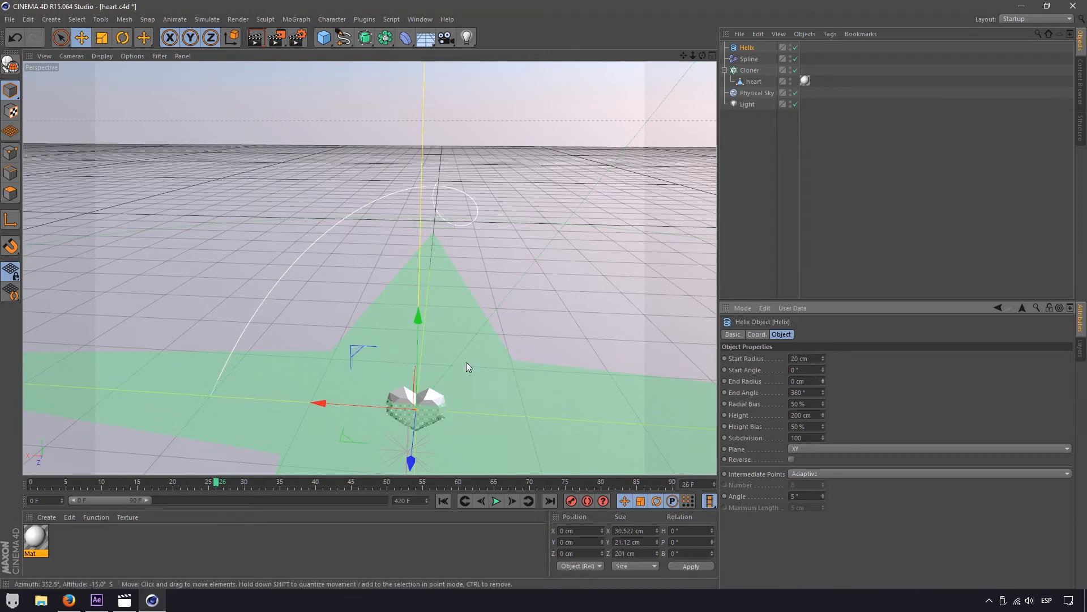
# Assign the Helix as the path spline of the Spline effector
pyautogui.moveTo(440, 357); pyautogui.dragTo(427, 322)
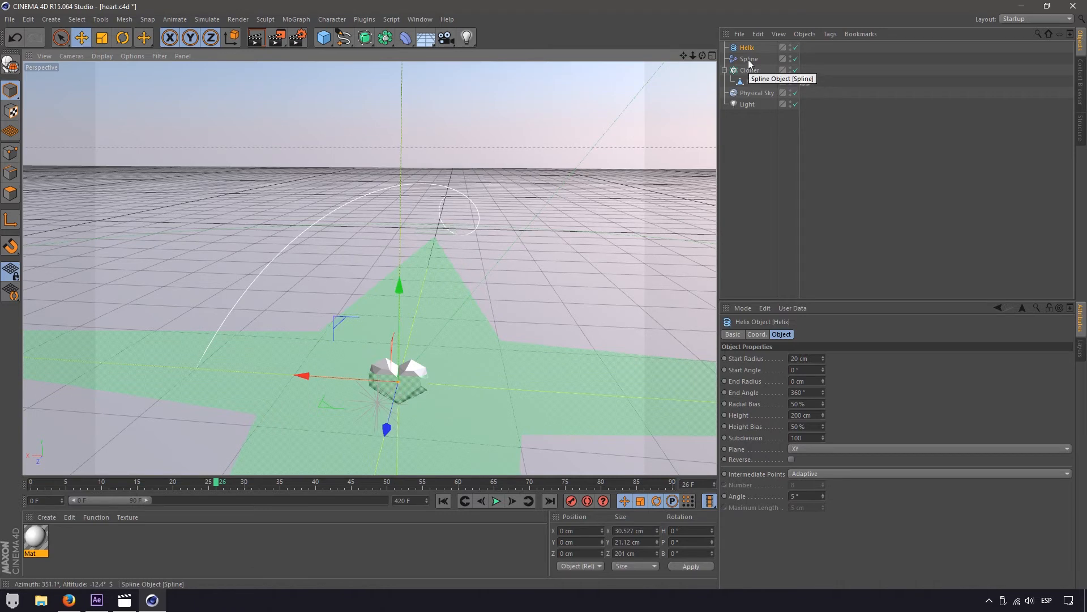
pyautogui.click(749, 59)
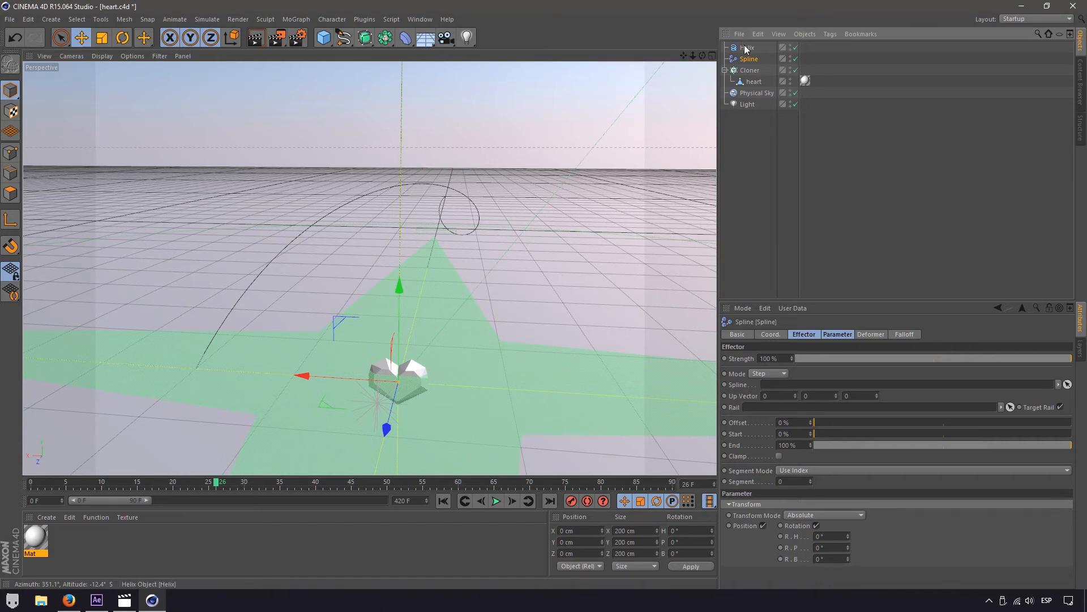
pyautogui.moveTo(746, 48); pyautogui.dragTo(786, 388)
pyautogui.moveTo(790, 391); pyautogui.dragTo(790, 390)
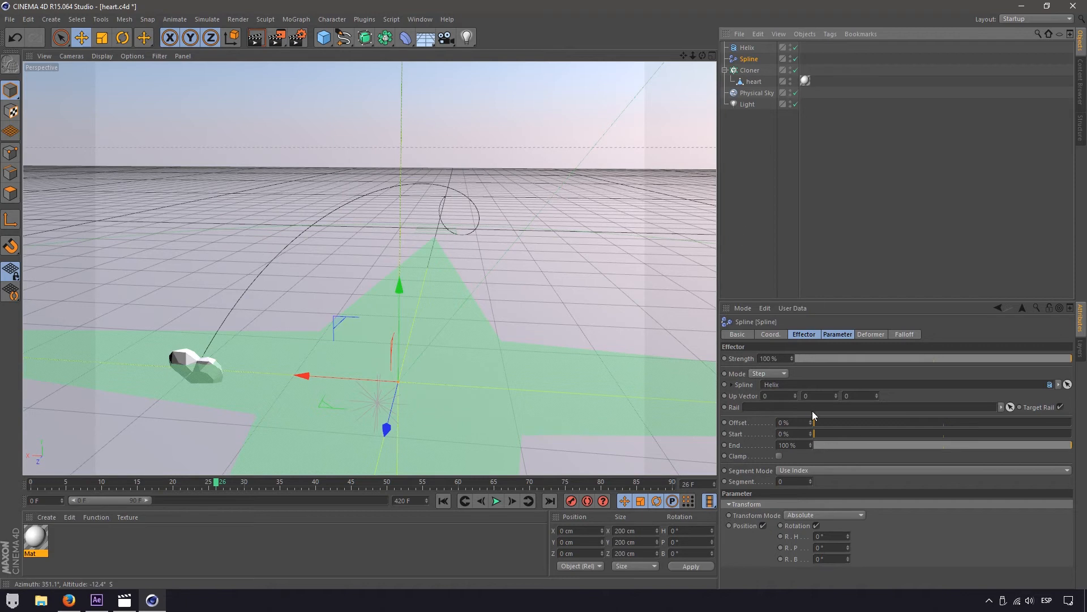
# Try moving the heart along the helix with the Spline effector's Offset, and undo the change
pyautogui.scroll(5, 314, 406)
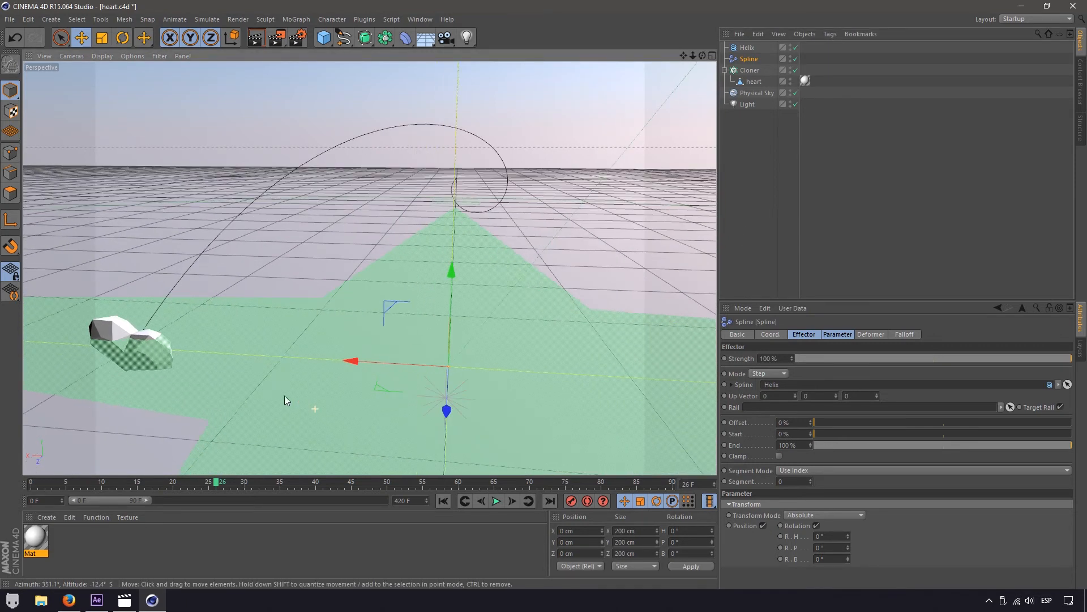
pyautogui.moveTo(335, 307); pyautogui.dragTo(413, 315)
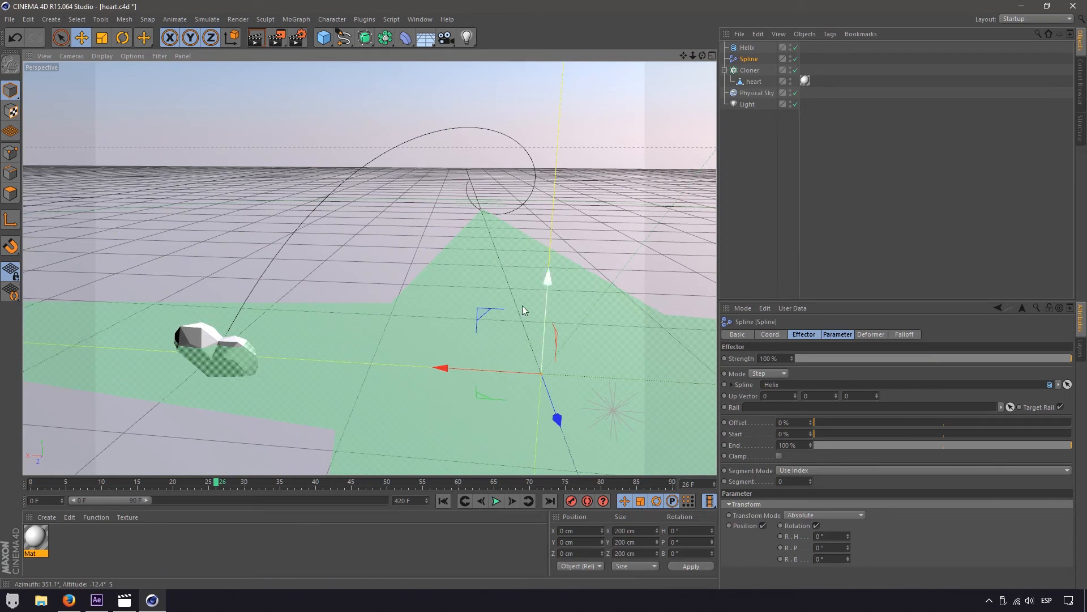
pyautogui.moveTo(553, 267); pyautogui.dragTo(510, 291)
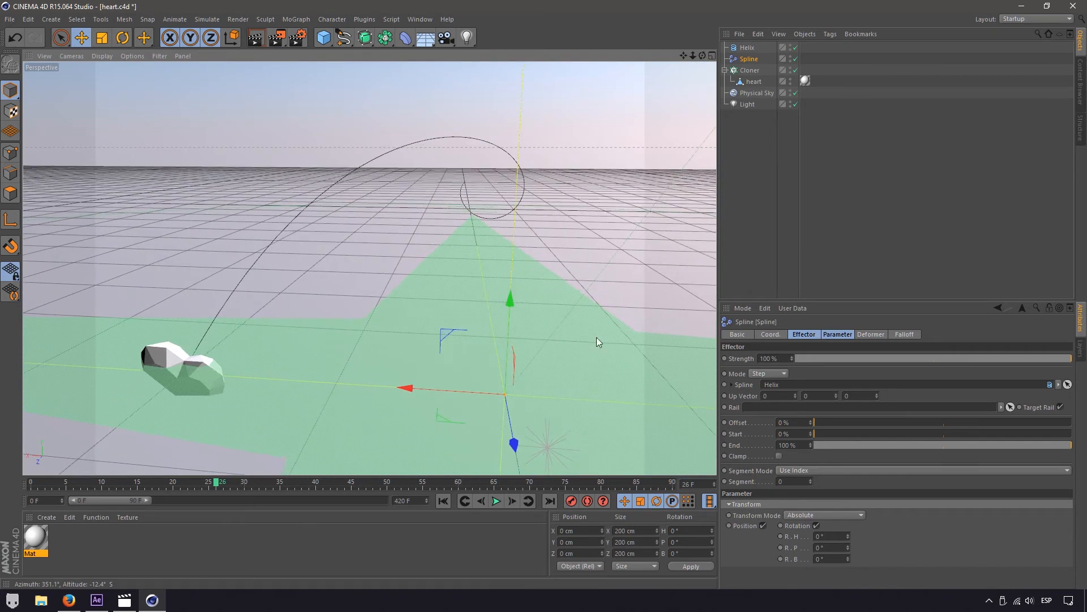
pyautogui.moveTo(814, 422)
pyautogui.mouseDown()
pyautogui.moveTo(1071, 422)
pyautogui.moveTo(620, 422)
pyautogui.moveTo(817, 425)
pyautogui.mouseUp()
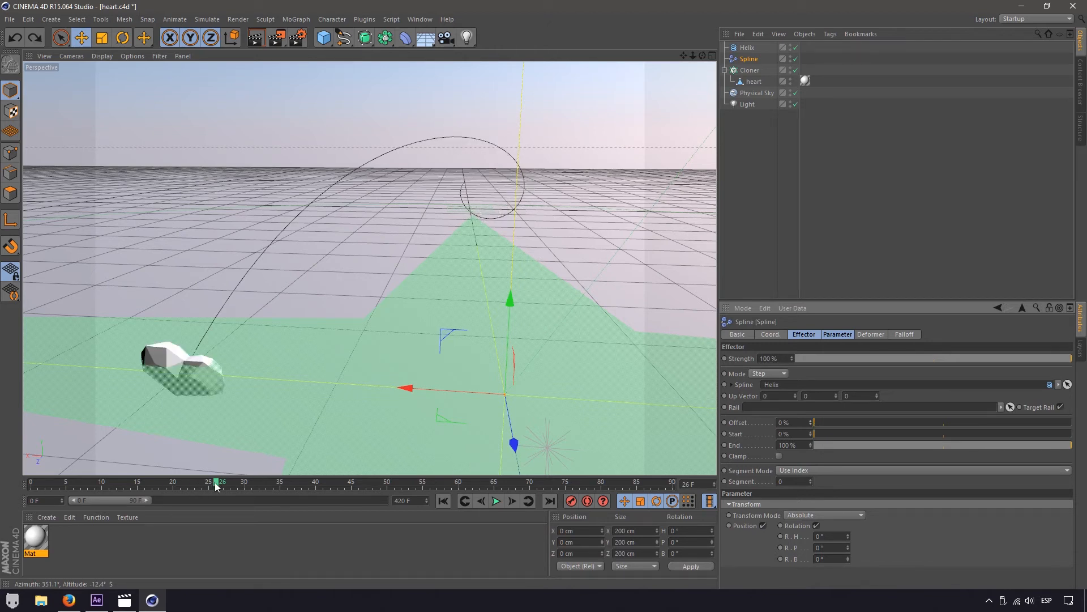
# Return to frame 0, set the project's end to frame 900 and extend the visible timeline range to its full length
pyautogui.moveTo(215, 484); pyautogui.dragTo(52, 484)
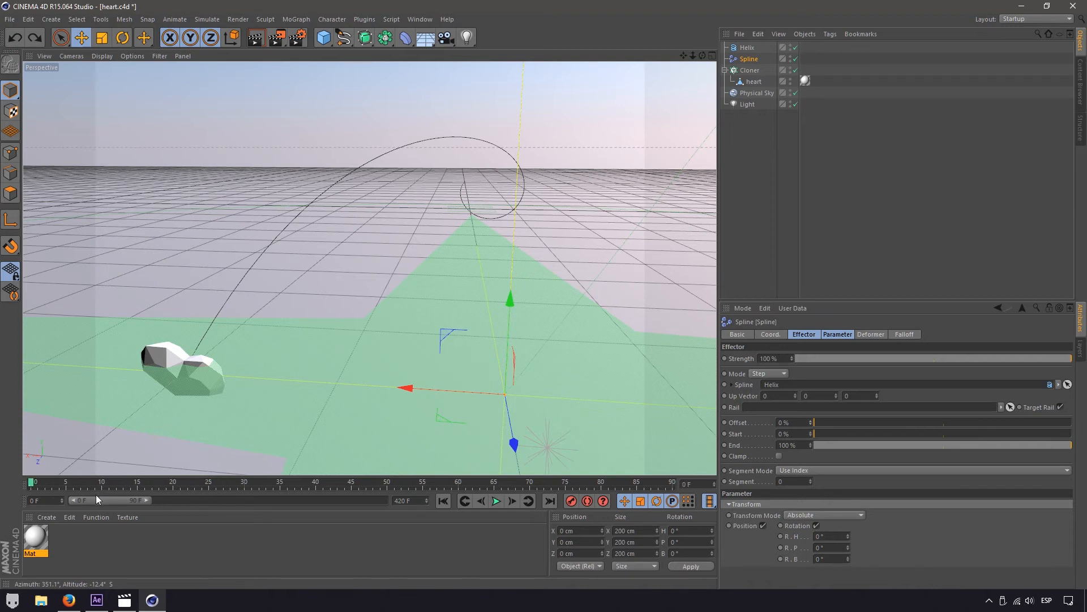
pyautogui.moveTo(420, 501); pyautogui.dragTo(353, 504)
pyautogui.write('900')
pyautogui.press('Return')
pyautogui.moveTo(114, 501); pyautogui.dragTo(400, 502)
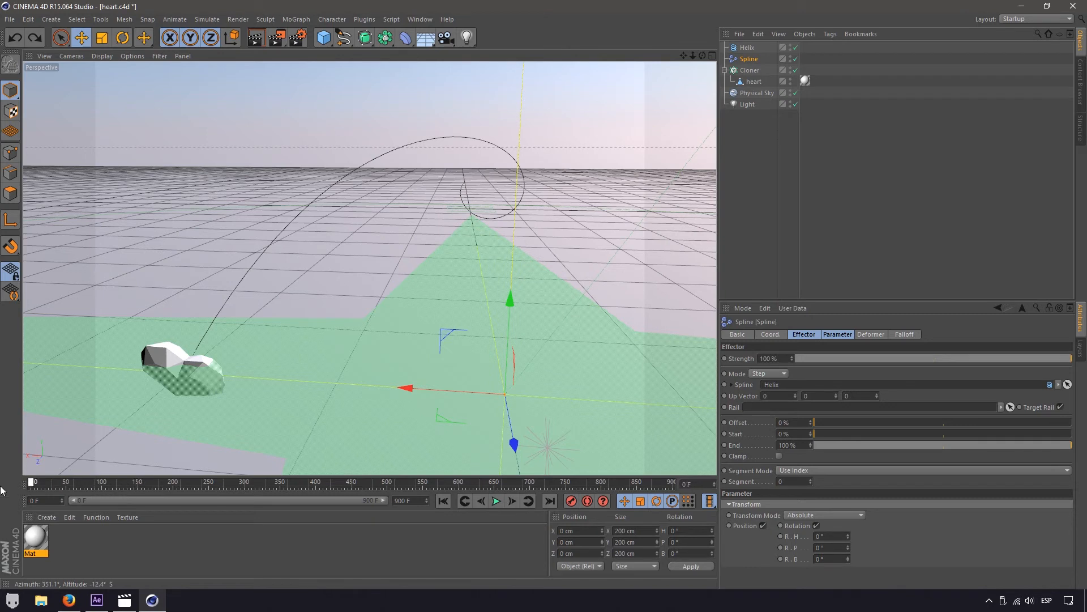
# Keyframe the Spline effector's Offset at 0% on frame 0 and 100% on frame 900
pyautogui.keyDown('ctrl'); pyautogui.click(724, 423); pyautogui.keyUp('ctrl')
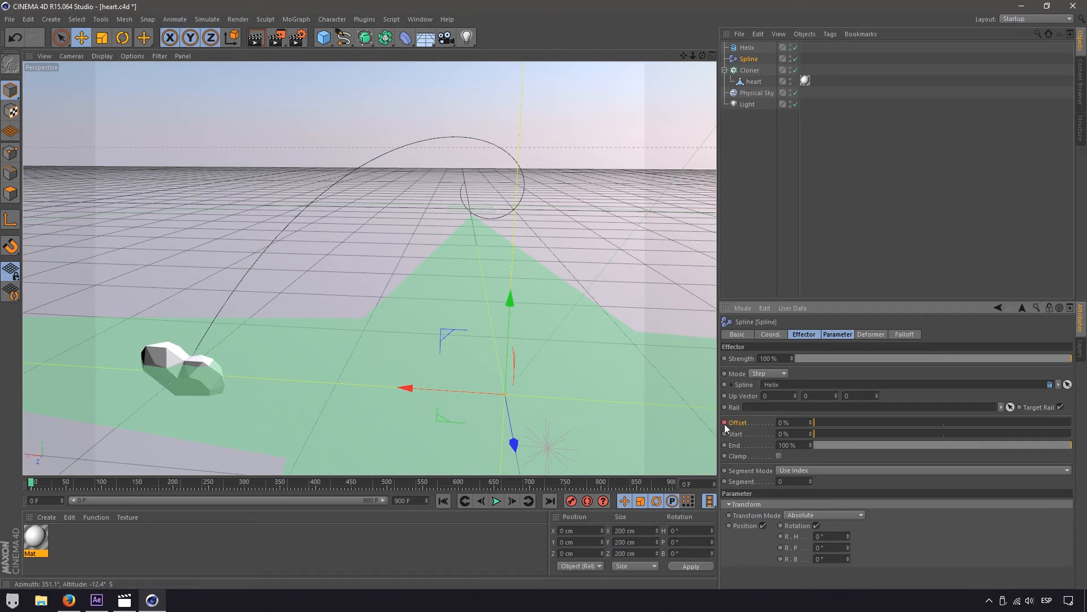
pyautogui.moveTo(34, 486); pyautogui.dragTo(680, 501)
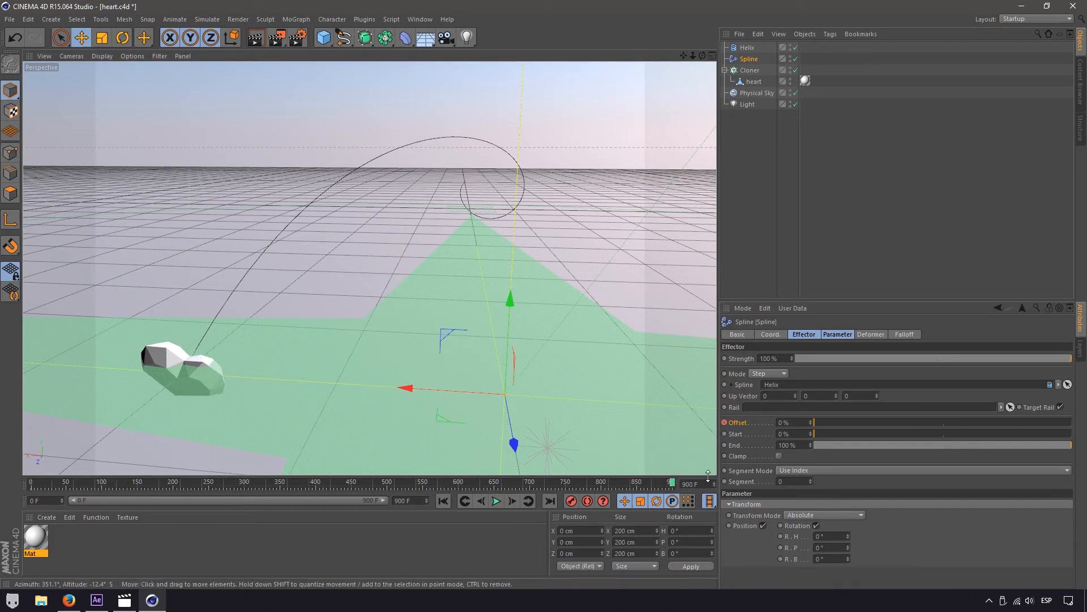
pyautogui.click(804, 422)
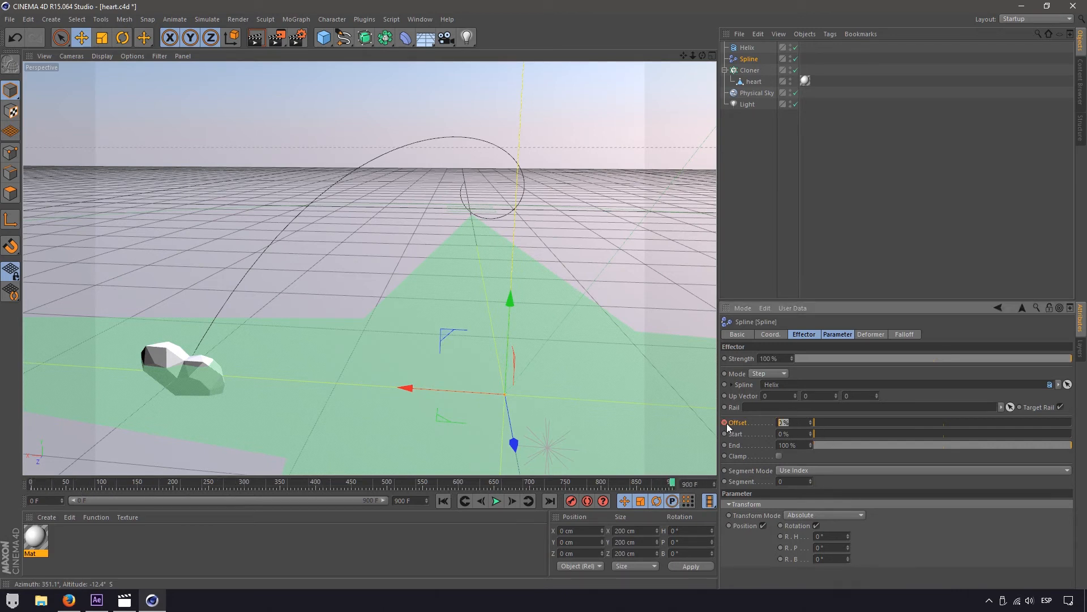
pyautogui.write('100')
pyautogui.press('Return')
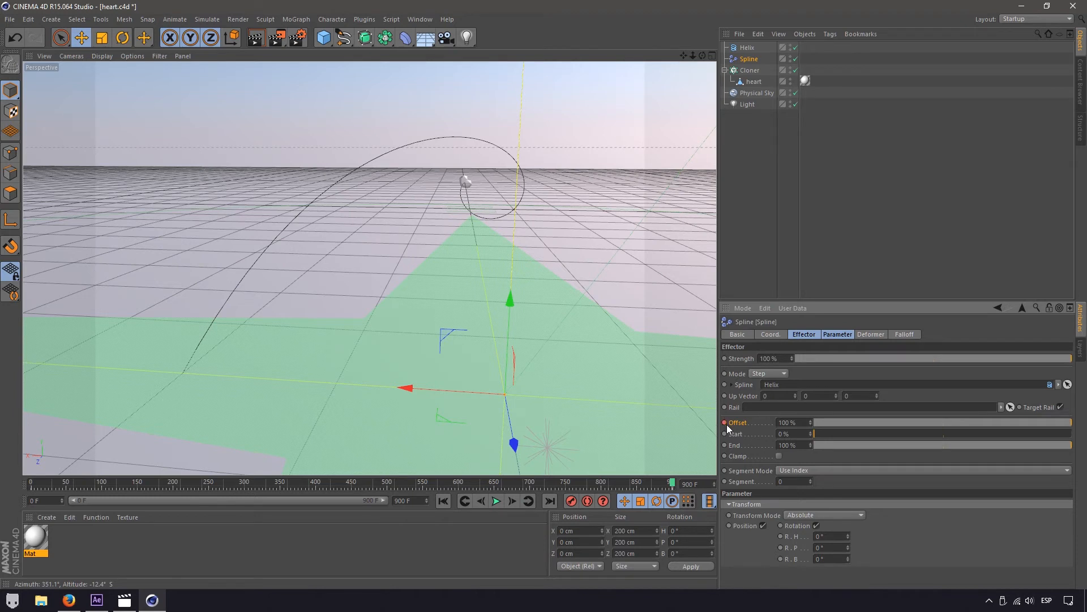
# Play the animation from the start to check the heart's travel along the helix, and return to frame 0
pyautogui.moveTo(672, 483)
pyautogui.mouseDown()
pyautogui.moveTo(91, 491)
pyautogui.moveTo(23, 498)
pyautogui.moveTo(600, 504)
pyautogui.moveTo(1, 513)
pyautogui.mouseUp()
pyautogui.press('F8')
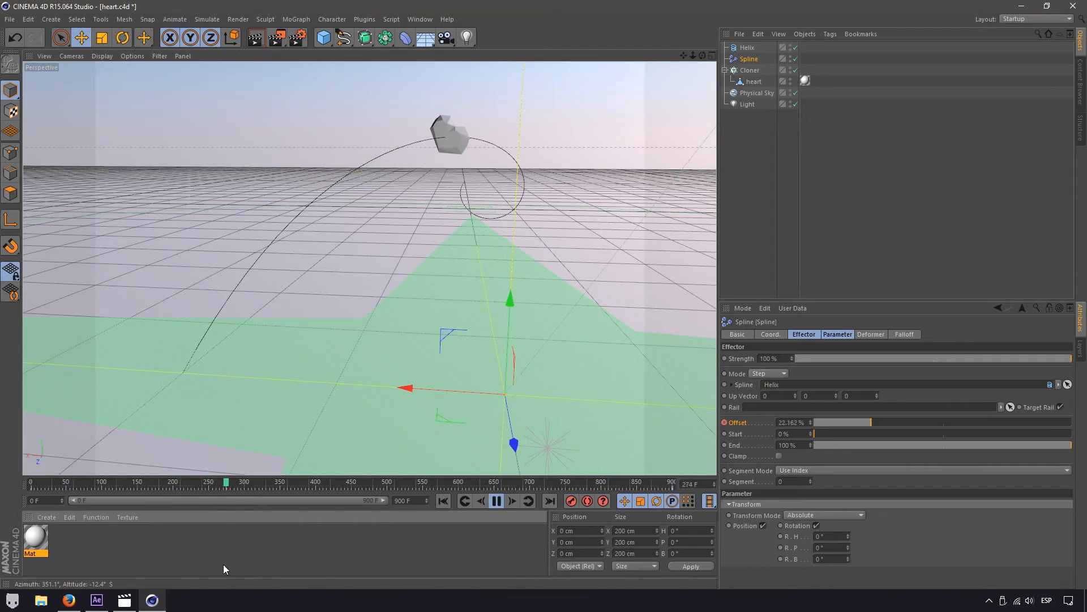
pyautogui.press('F8')
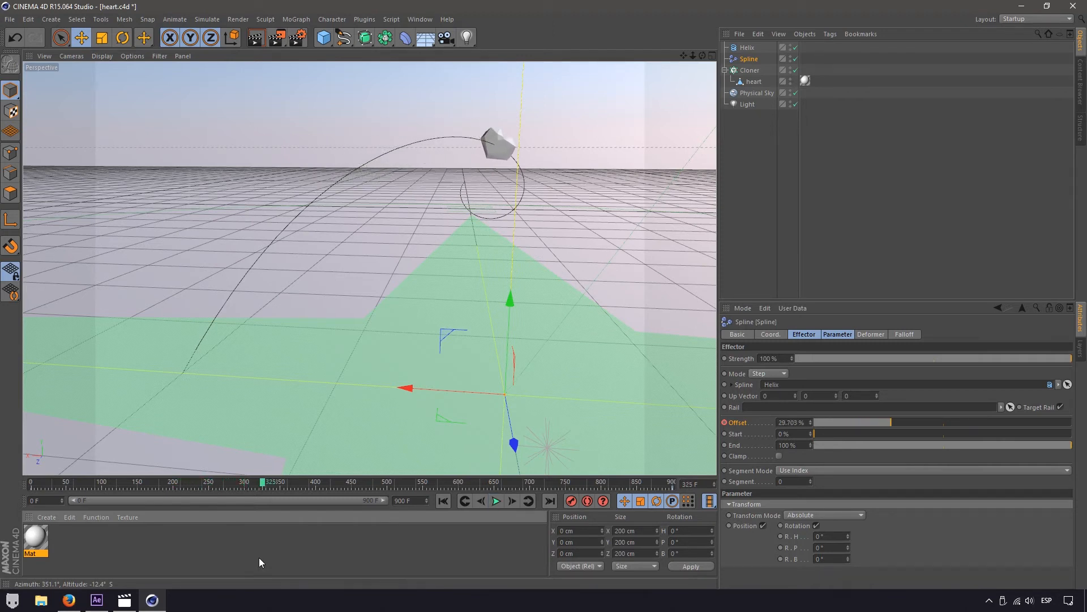
pyautogui.click(495, 500)
pyautogui.click(496, 501)
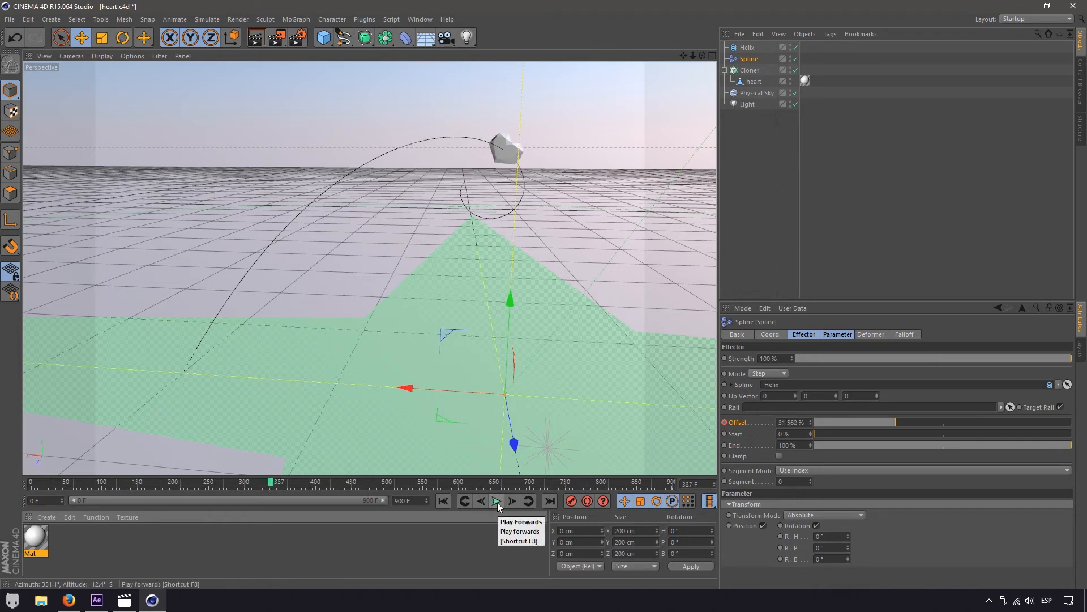
pyautogui.click(498, 502)
pyautogui.click(498, 502)
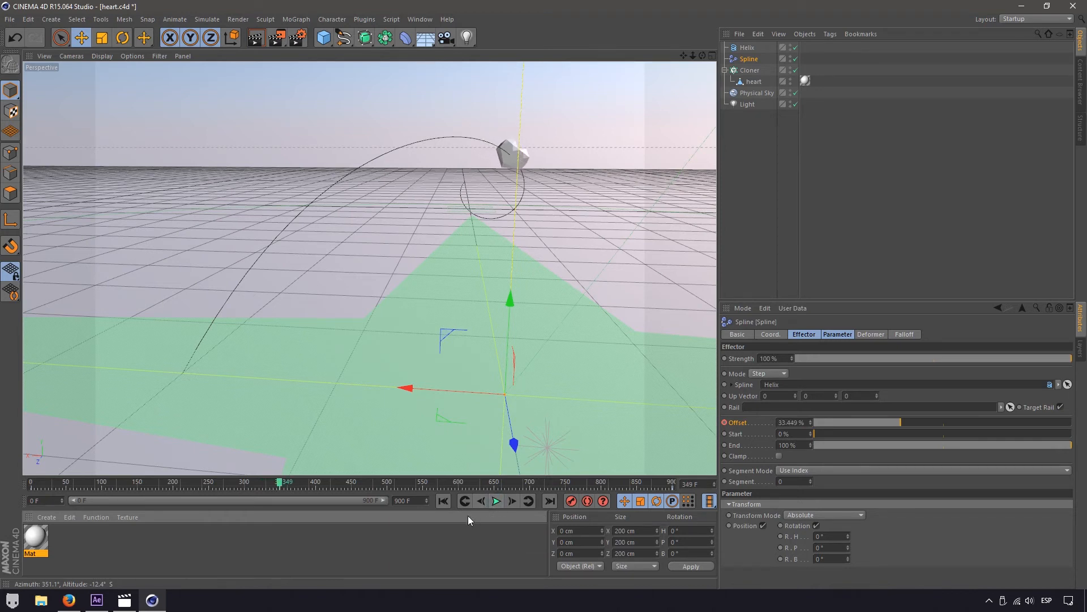
pyautogui.moveTo(289, 486); pyautogui.dragTo(14, 491)
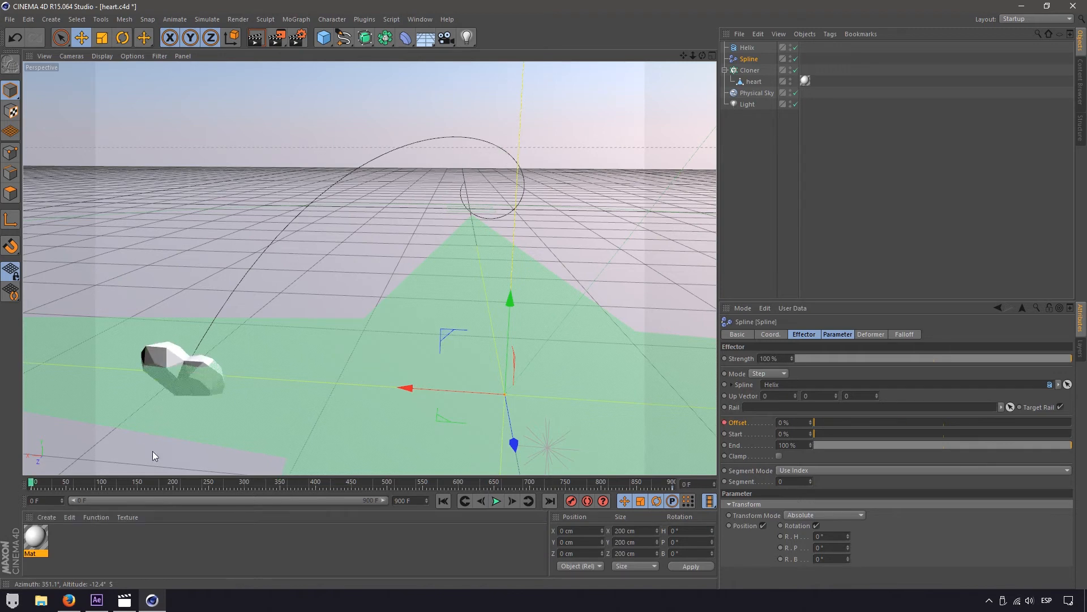
# Try changing the heading rotation in the Cloner's Transform settings, undo it and check its per-step rotation values
pyautogui.click(750, 70)
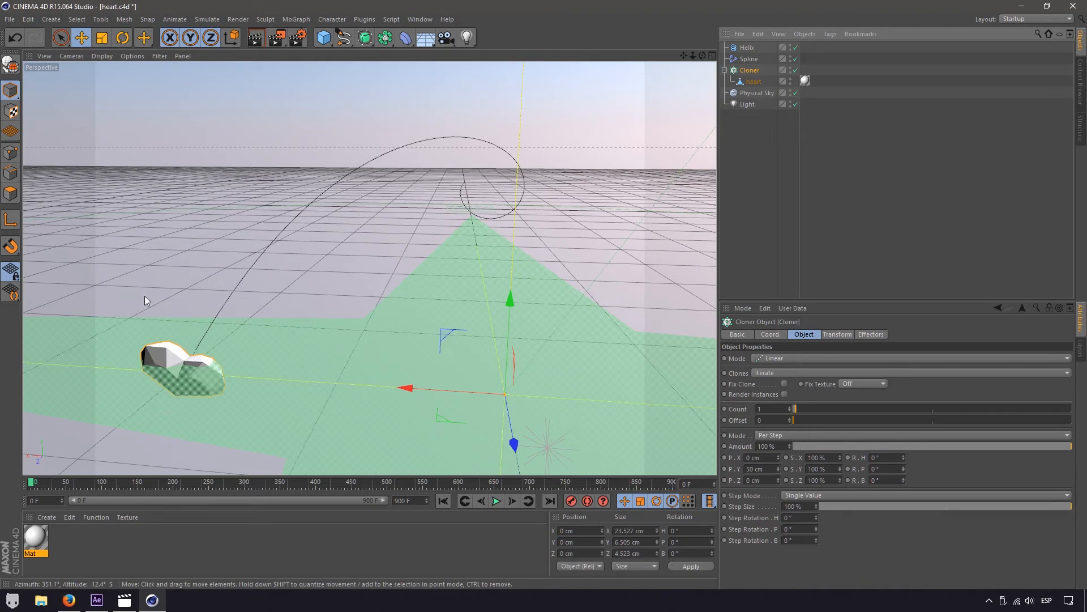
pyautogui.click(832, 336)
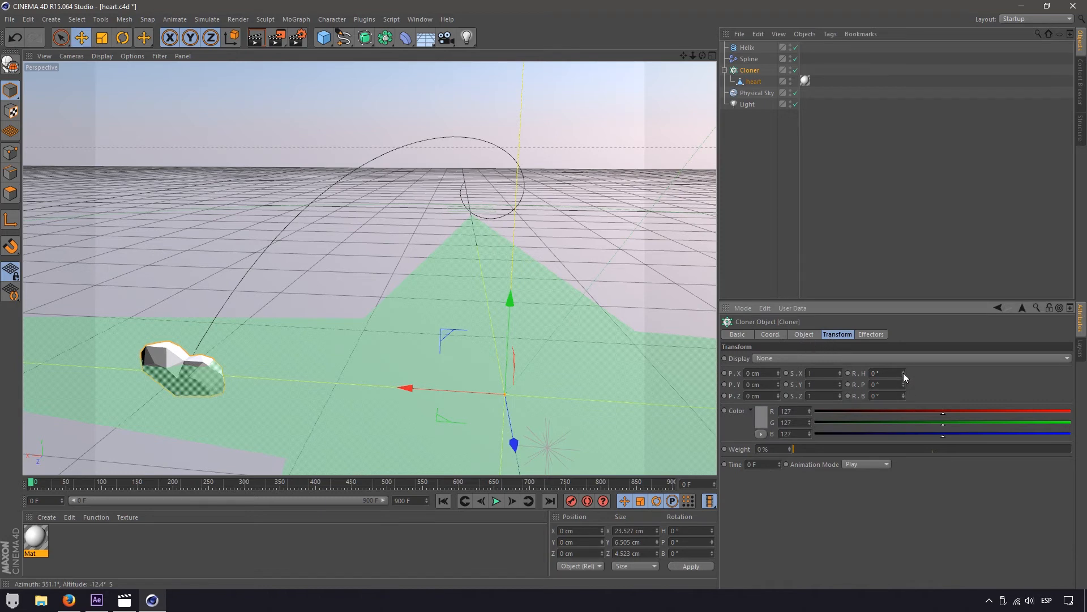
pyautogui.moveTo(903, 374); pyautogui.dragTo(903, 391)
pyautogui.hotkey('ctrl', 'z')
pyautogui.click(805, 335)
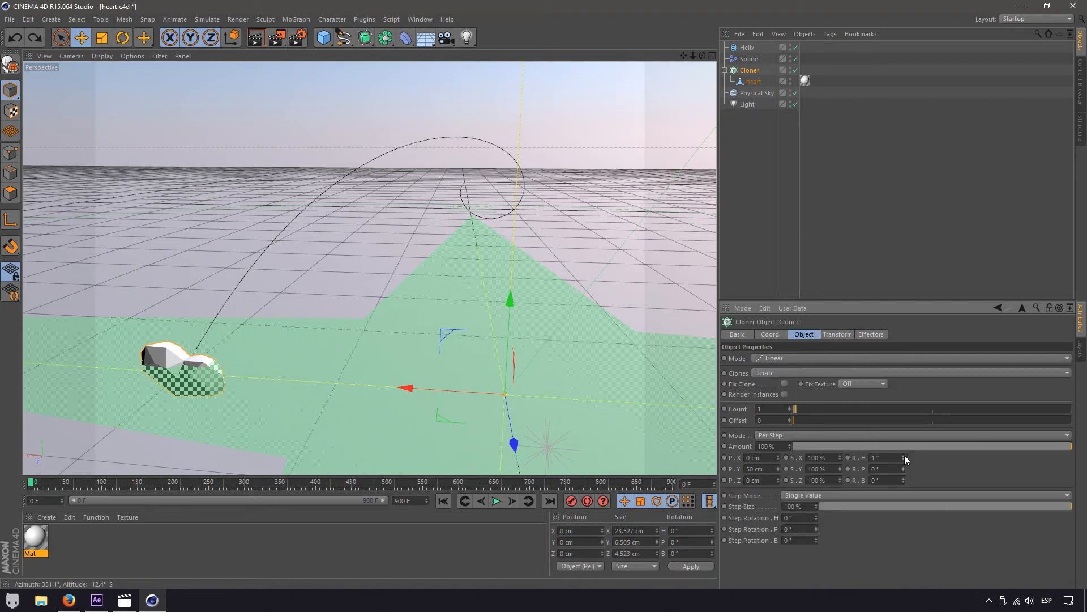
# Try the bank, pitch and heading rotations in the Cloner's coordinates, undoing each one
pyautogui.click(754, 69)
pyautogui.click(772, 334)
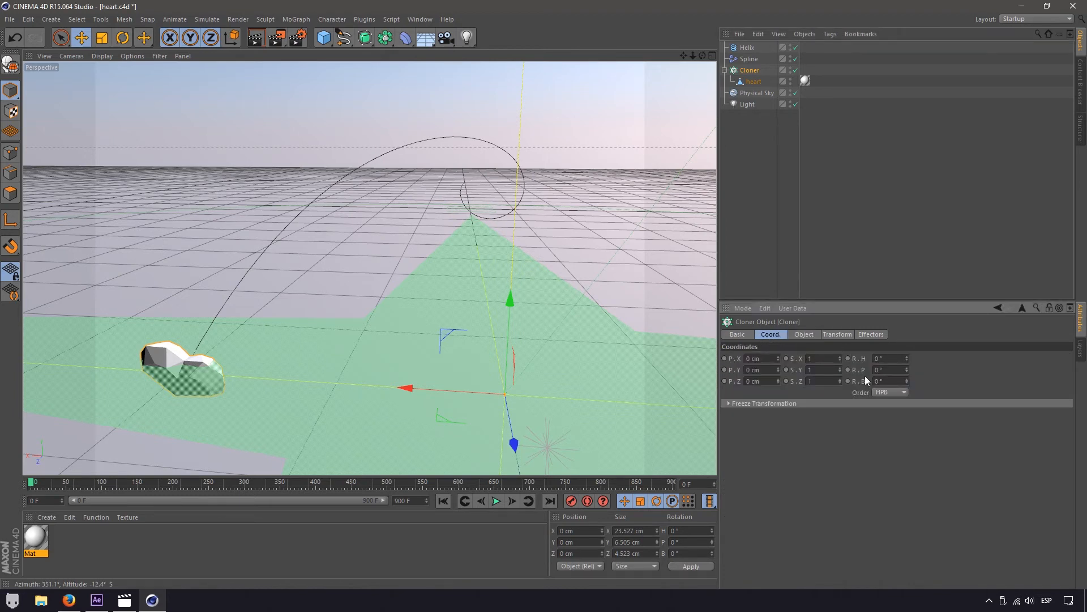
pyautogui.moveTo(907, 381); pyautogui.dragTo(907, 413)
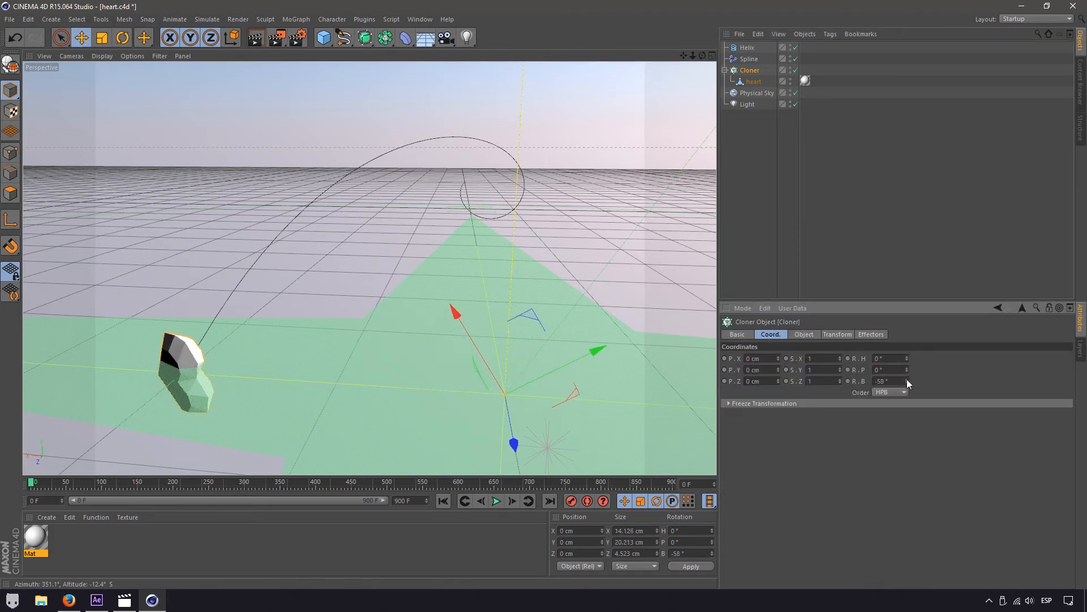
pyautogui.hotkey('ctrl', 'z')
pyautogui.moveTo(907, 370); pyautogui.dragTo(906, 318)
pyautogui.hotkey('ctrl', 'z')
pyautogui.moveTo(907, 361)
pyautogui.mouseDown()
pyautogui.moveTo(908, 424)
pyautogui.moveTo(908, 375)
pyautogui.mouseUp()
pyautogui.hotkey('ctrl', 'z')
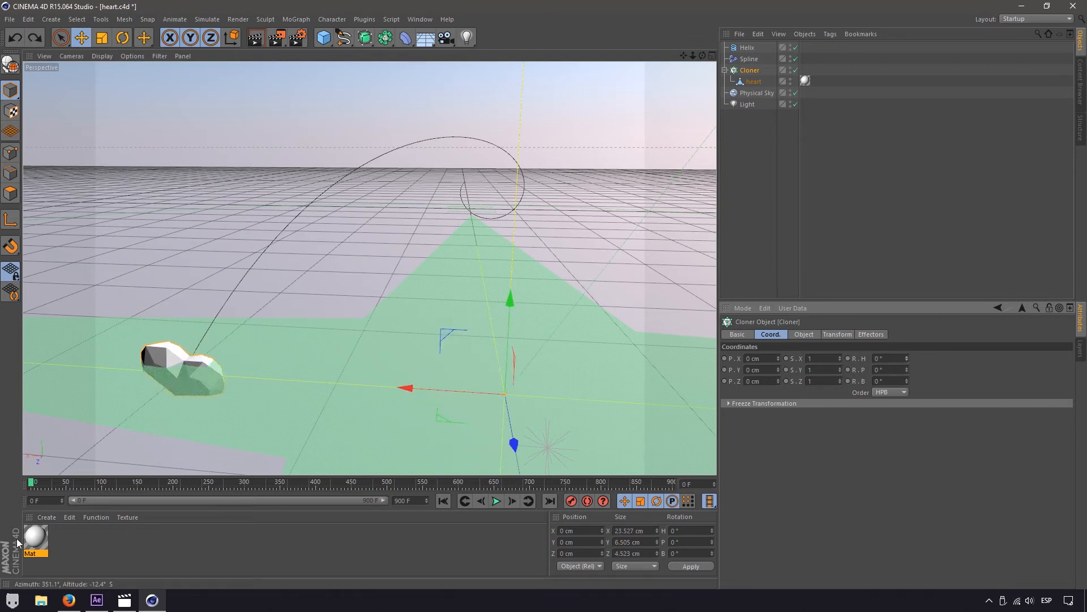
# Keyframe the Cloner's heading rotation at 0° on frame 0 and 180° on frame 900
pyautogui.keyDown('ctrl'); pyautogui.click(848, 359); pyautogui.keyUp('ctrl')
pyautogui.moveTo(39, 490); pyautogui.dragTo(524, 491)
pyautogui.click(550, 500)
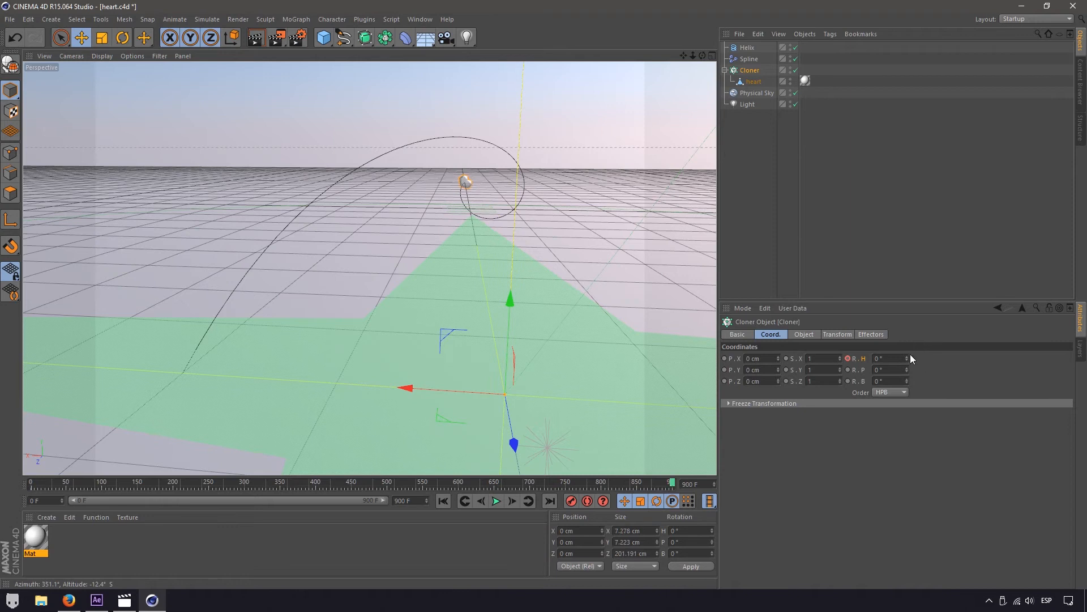
pyautogui.click(887, 359)
pyautogui.write('18')
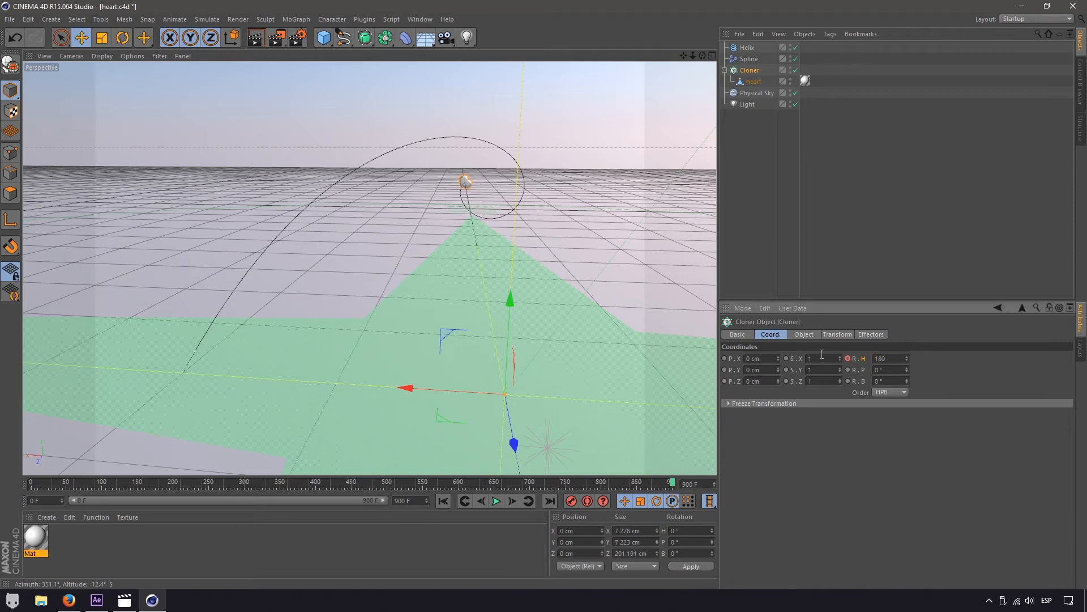
pyautogui.press('Return')
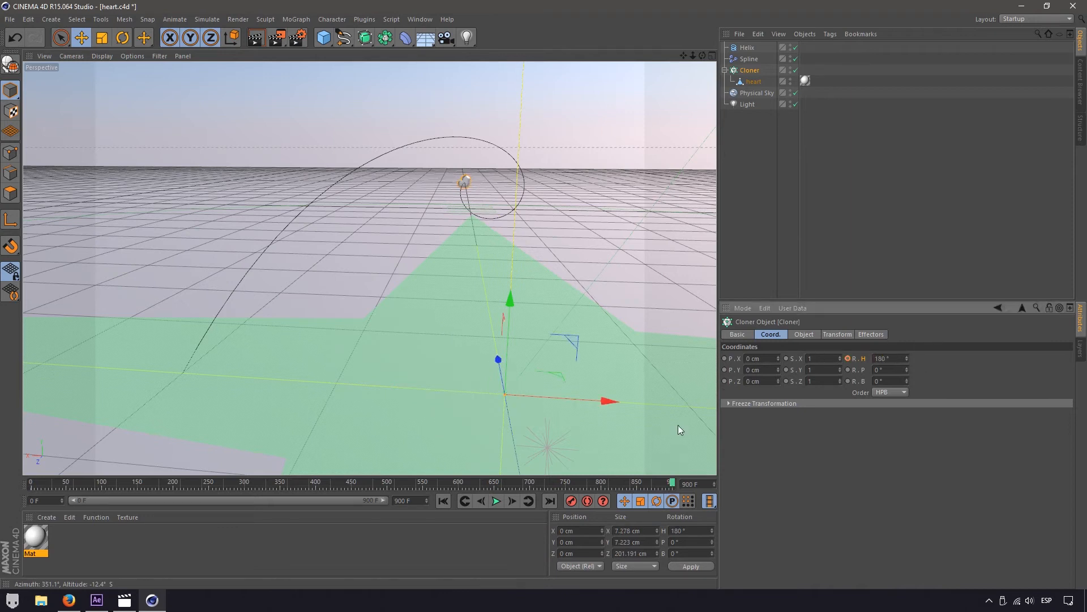
pyautogui.keyDown('ctrl'); pyautogui.click(847, 358); pyautogui.keyUp('ctrl')
pyautogui.moveTo(669, 486)
pyautogui.mouseDown()
pyautogui.moveTo(3, 532)
pyautogui.moveTo(198, 486)
pyautogui.moveTo(480, 498)
pyautogui.moveTo(738, 493)
pyautogui.mouseUp()
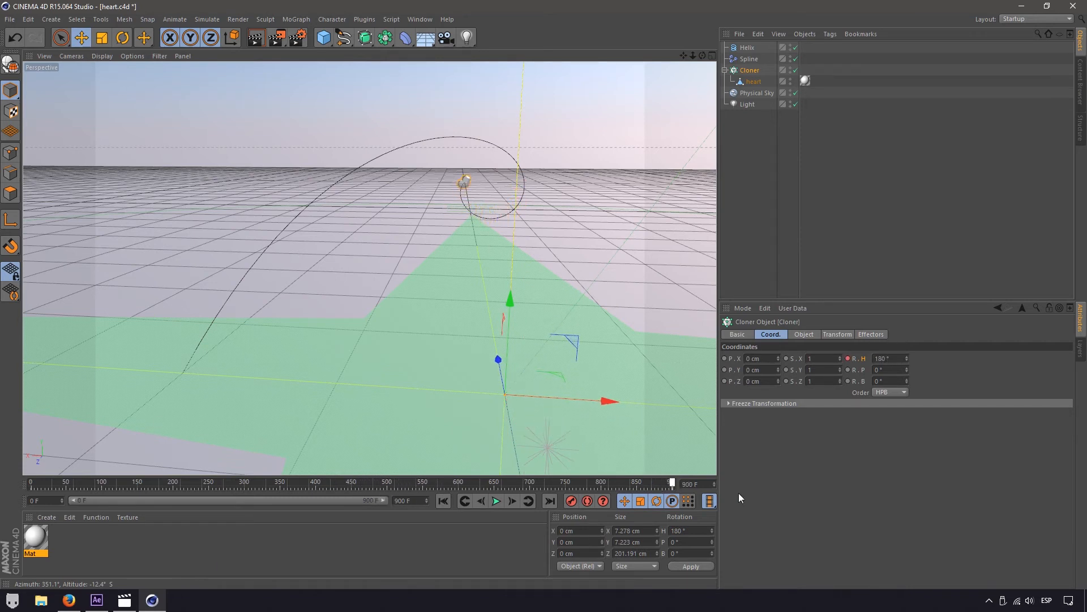
# Set the Cloner's heading rotation keyframe on frame 900 to 360° and scrub through the animation to check the spin
pyautogui.doubleClick(894, 358)
pyautogui.write('360')
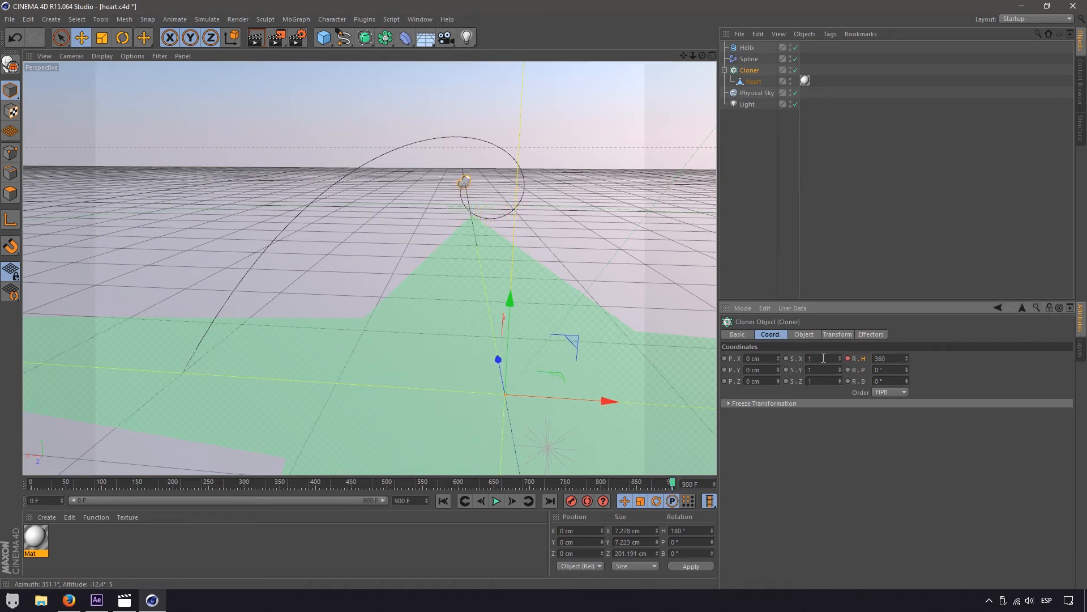
pyautogui.press('Return')
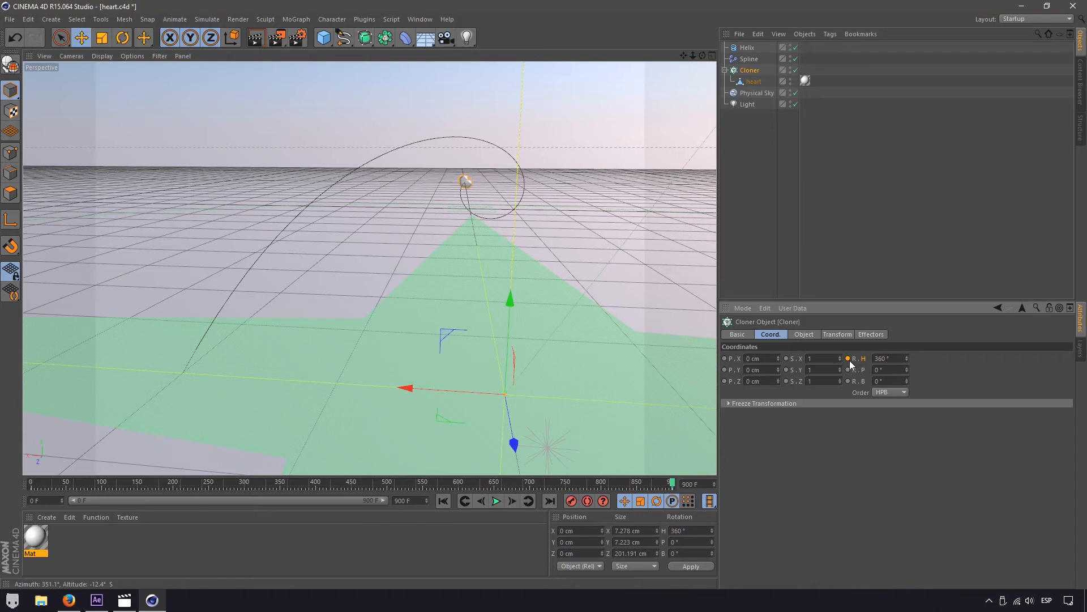
pyautogui.moveTo(52, 481)
pyautogui.mouseDown()
pyautogui.moveTo(477, 482)
pyautogui.moveTo(677, 454)
pyautogui.mouseUp()
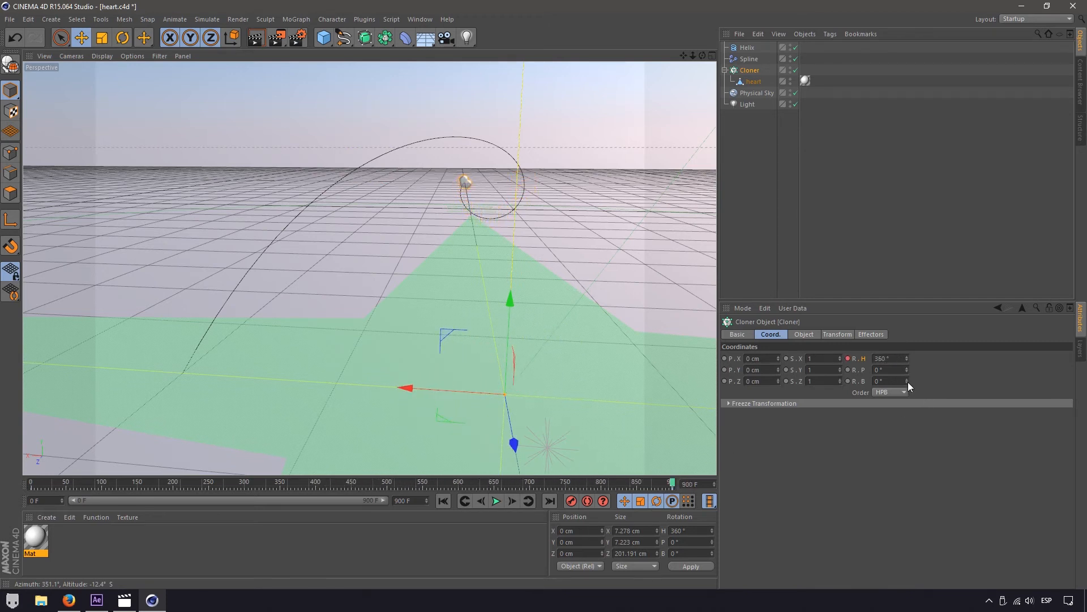
# Set the Cloner's bank rotation to 44°, scrub through the animation to check the tilt, and return to frame 0
pyautogui.moveTo(908, 382); pyautogui.dragTo(909, 364)
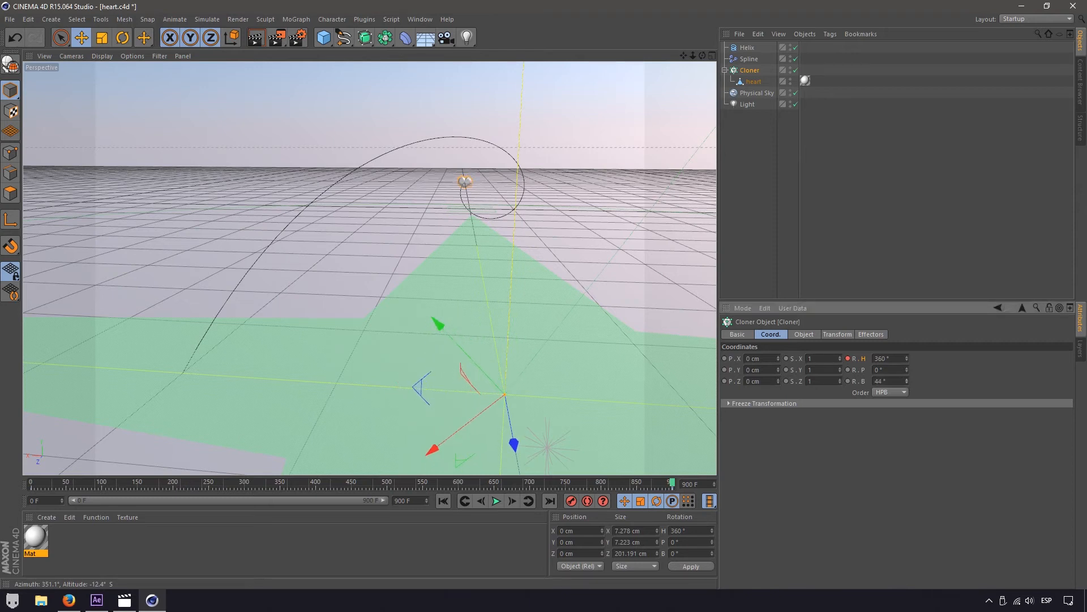
pyautogui.moveTo(671, 482); pyautogui.dragTo(34, 486)
pyautogui.moveTo(86, 542)
pyautogui.mouseDown()
pyautogui.moveTo(515, 529)
pyautogui.moveTo(678, 477)
pyautogui.mouseUp()
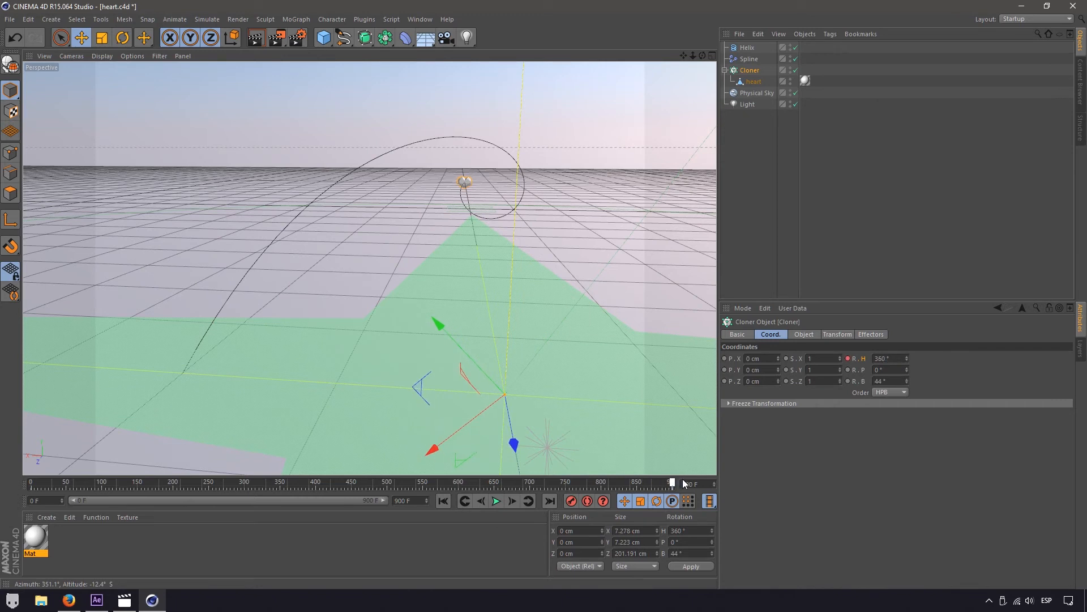
pyautogui.moveTo(689, 486); pyautogui.dragTo(31, 487)
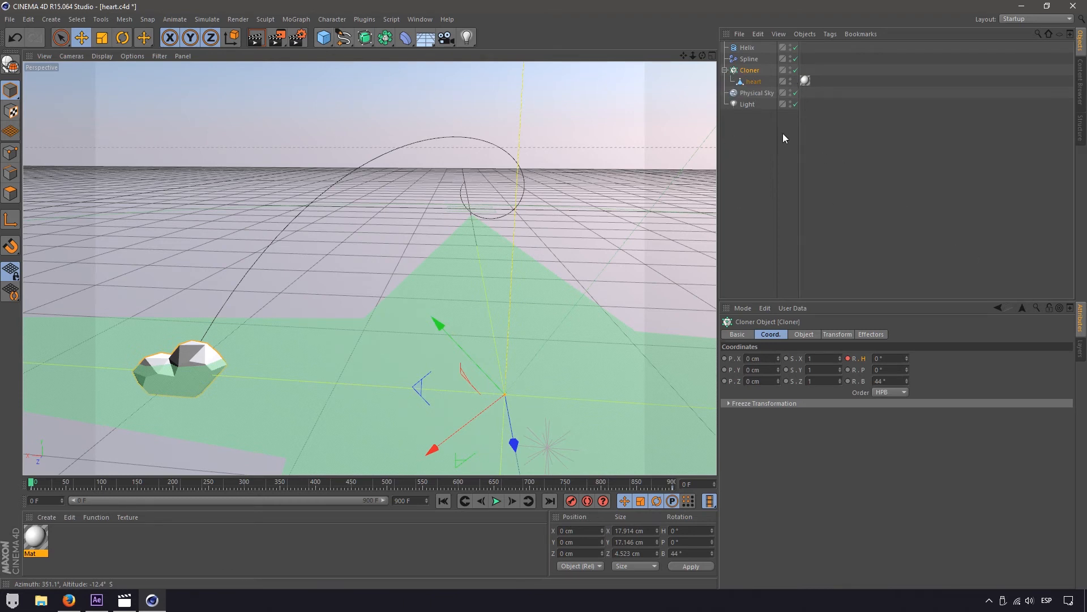
# Add a null, group the Helix, Spline and Cloner under it, and name it Heart Animation
pyautogui.click(543, 109)
pyautogui.click(326, 40)
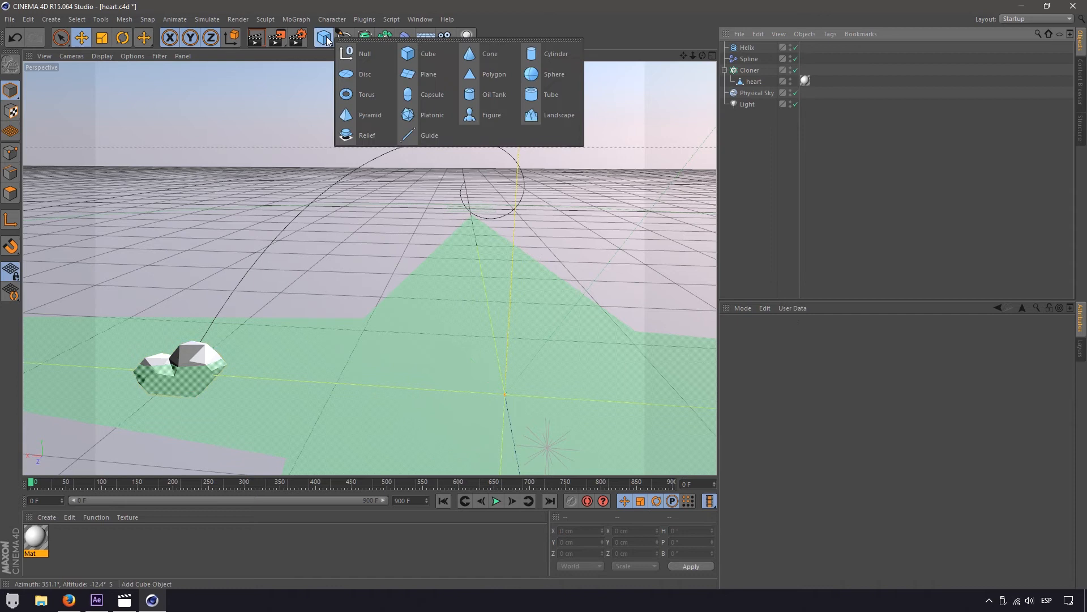
pyautogui.click(362, 53)
pyautogui.click(747, 58)
pyautogui.keyDown('shift'); pyautogui.click(746, 83); pyautogui.keyUp('shift')
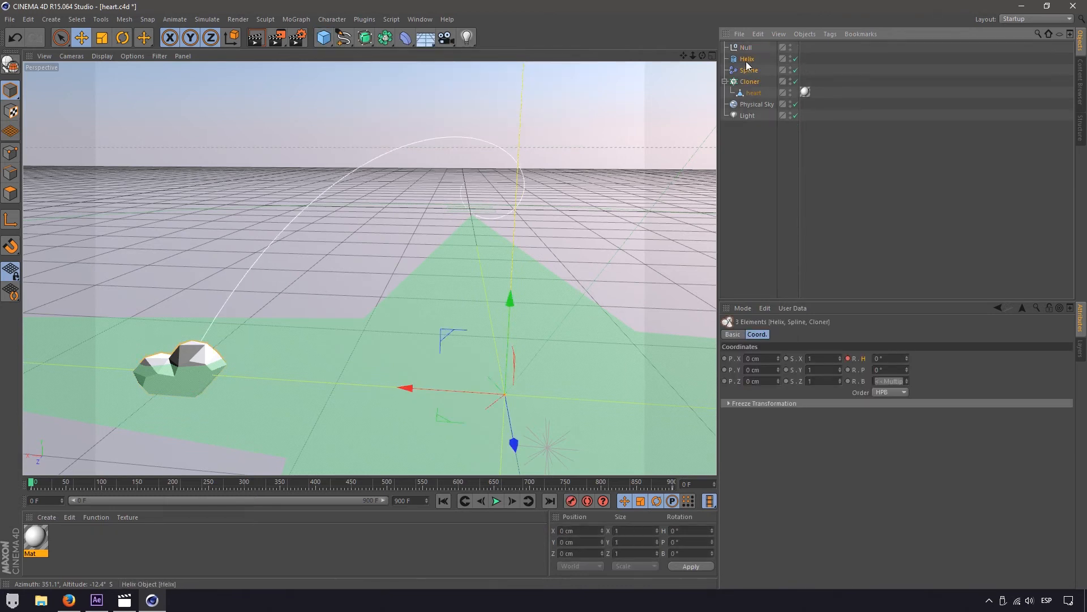
pyautogui.moveTo(747, 62); pyautogui.dragTo(747, 48)
pyautogui.doubleClick(747, 50)
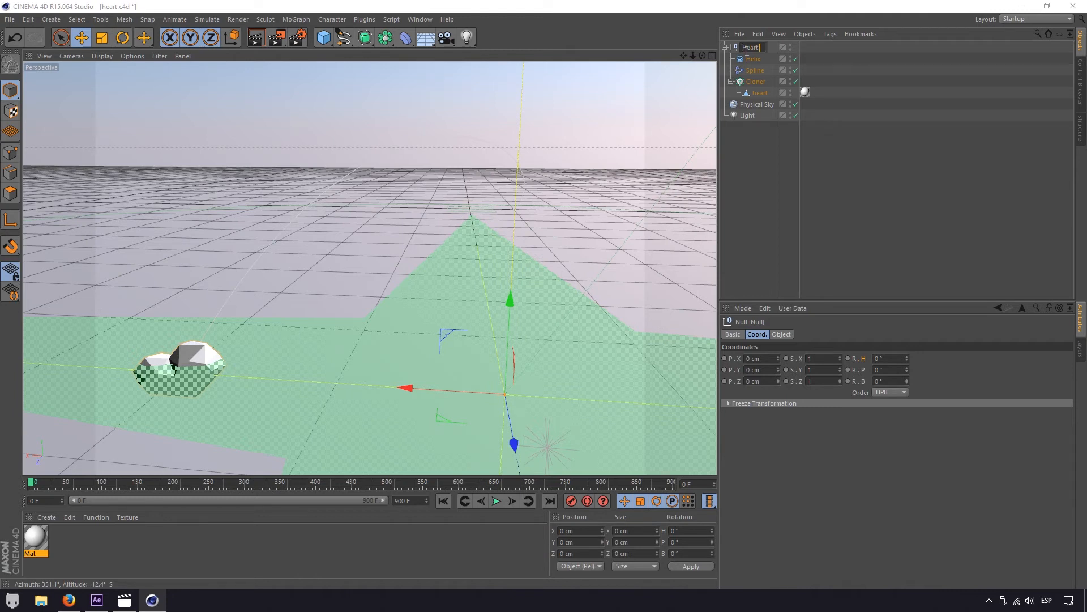
pyautogui.press('Return')
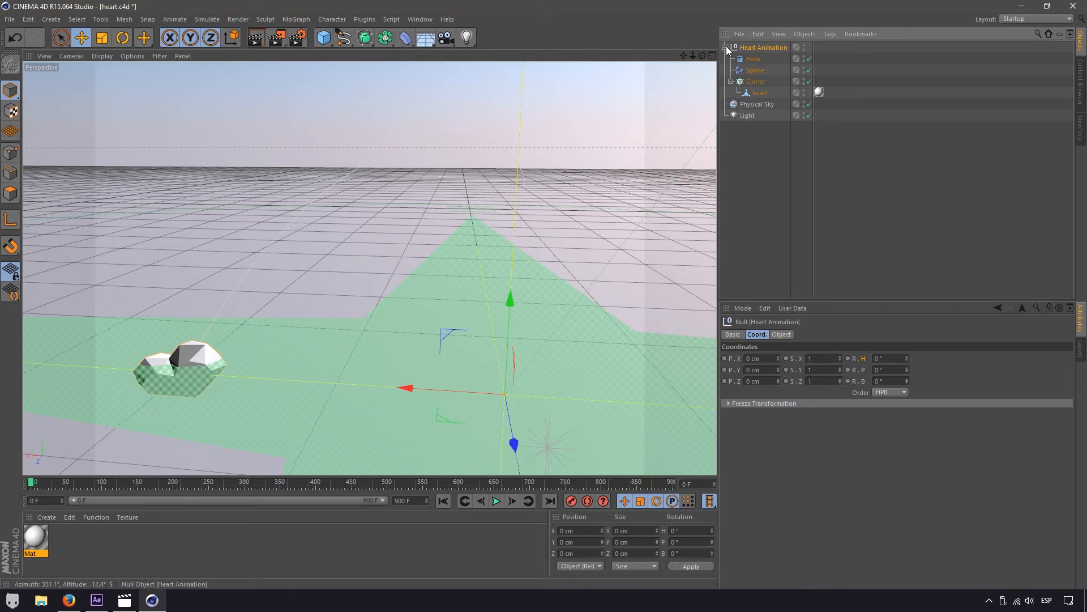
# Collapse and duplicate the Heart Animation group, and try a bank rotation of 35° on the copy
pyautogui.click(725, 47)
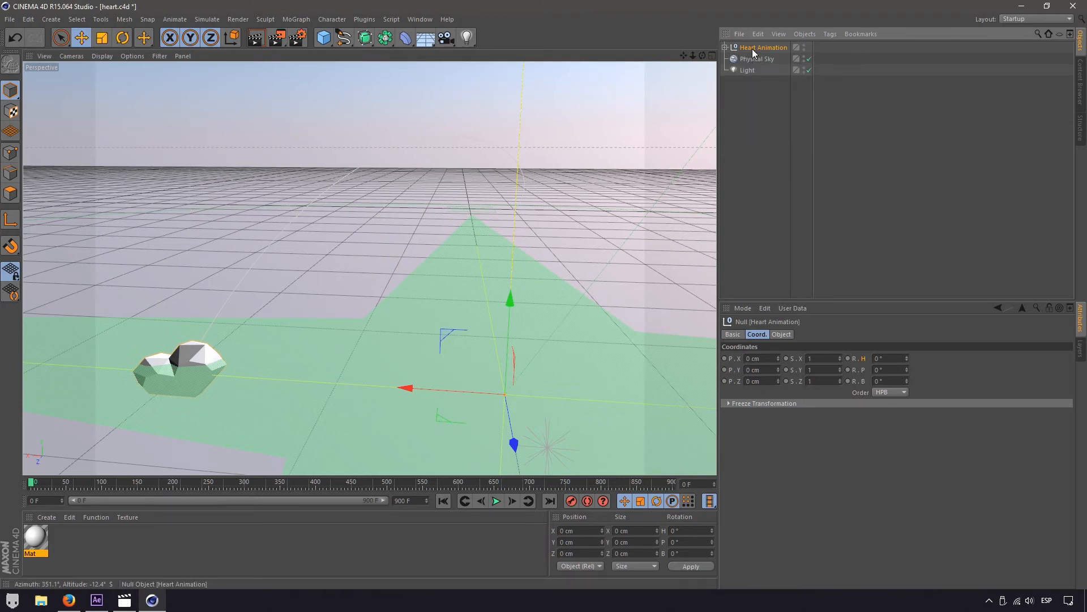
pyautogui.hotkey('ctrl', 'c')
pyautogui.hotkey('ctrl', 'v')
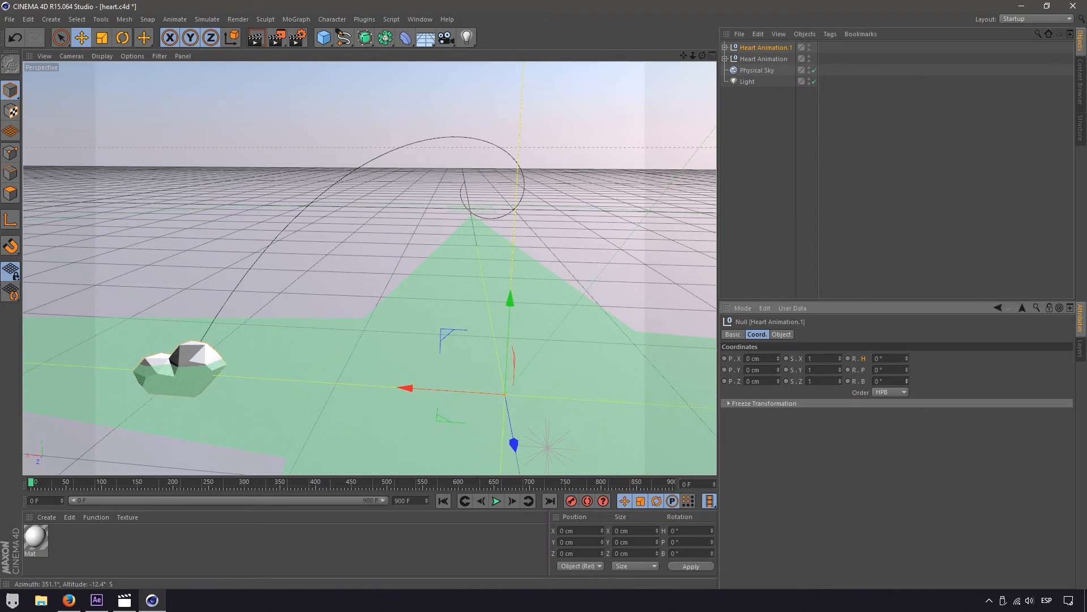
pyautogui.moveTo(907, 383); pyautogui.dragTo(908, 384)
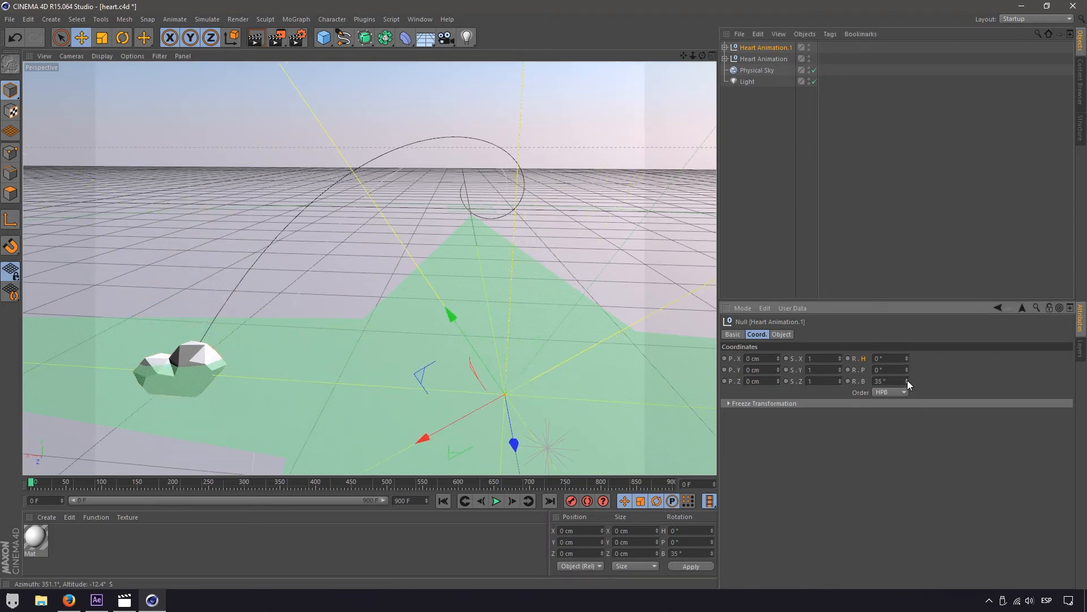
# Set the bank rotation of the Helix in the Heart Animation copy to 180° and scrub the timeline to compare both hearts
pyautogui.click(725, 47)
pyautogui.click(751, 59)
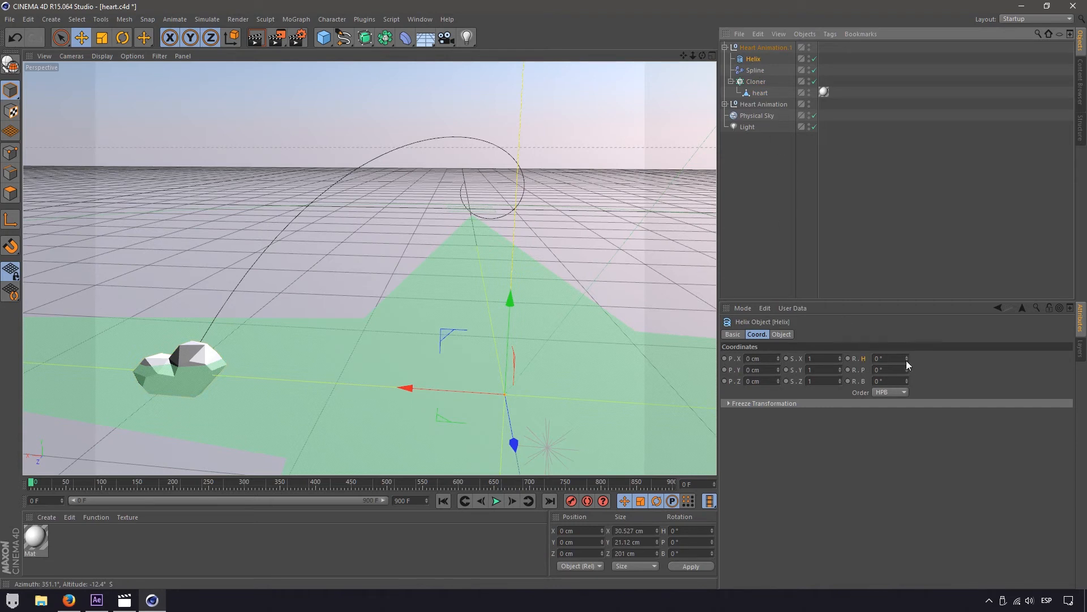
pyautogui.moveTo(907, 360); pyautogui.dragTo(907, 401)
pyautogui.hotkey('ctrl', 'z')
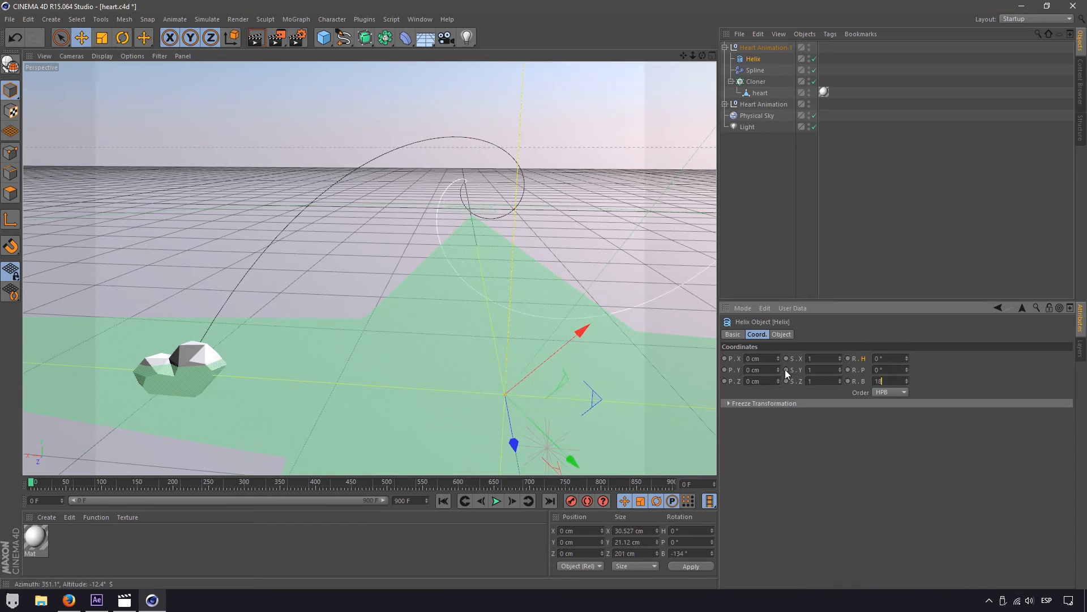
pyautogui.write('180')
pyautogui.press('Return')
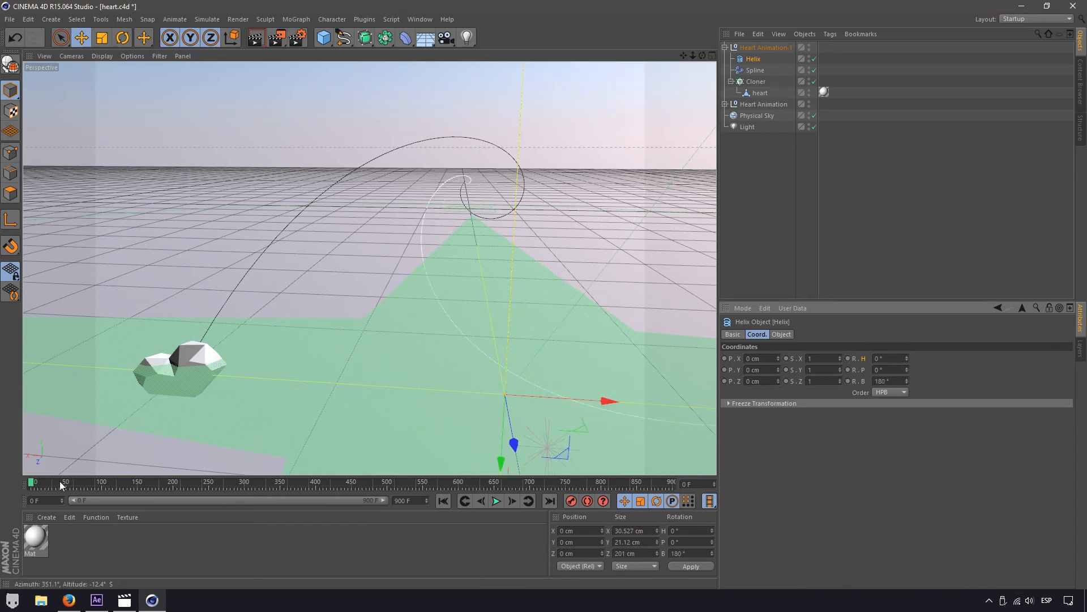
pyautogui.moveTo(38, 484); pyautogui.dragTo(640, 484)
pyautogui.moveTo(750, 475); pyautogui.dragTo(385, 508)
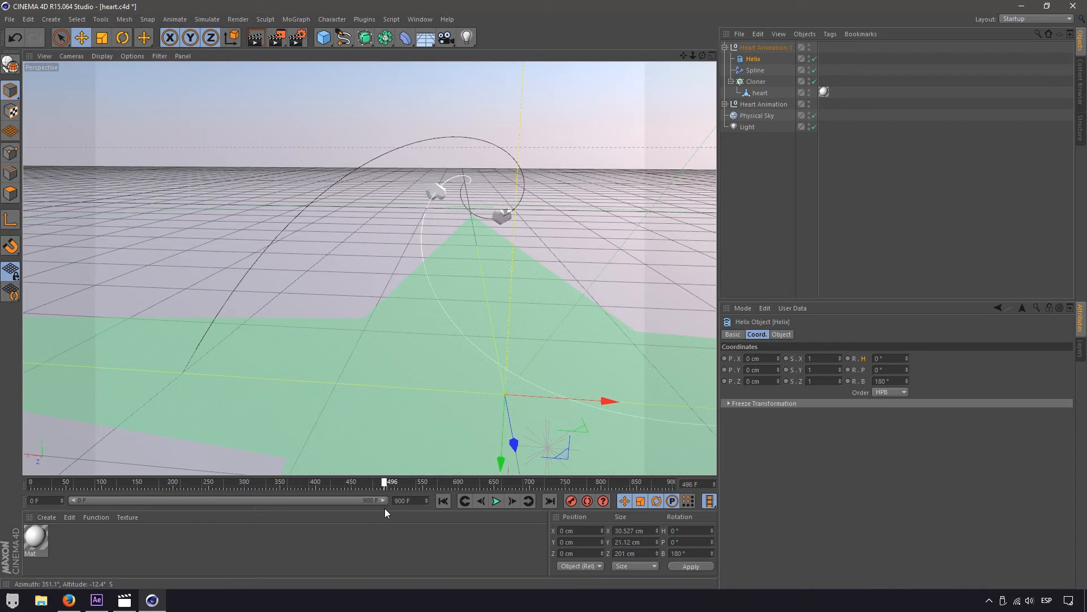
# Set the copied group's Cloner bank rotation to -129° and scrub the timeline while viewing the hearts closer
pyautogui.click(757, 84)
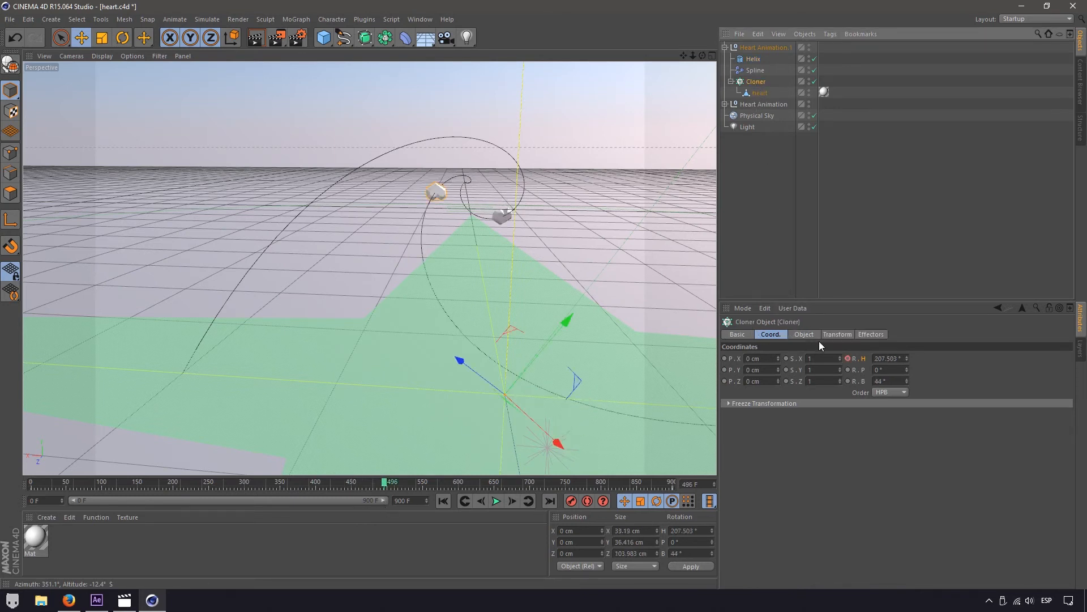
pyautogui.moveTo(908, 385); pyautogui.dragTo(849, 389)
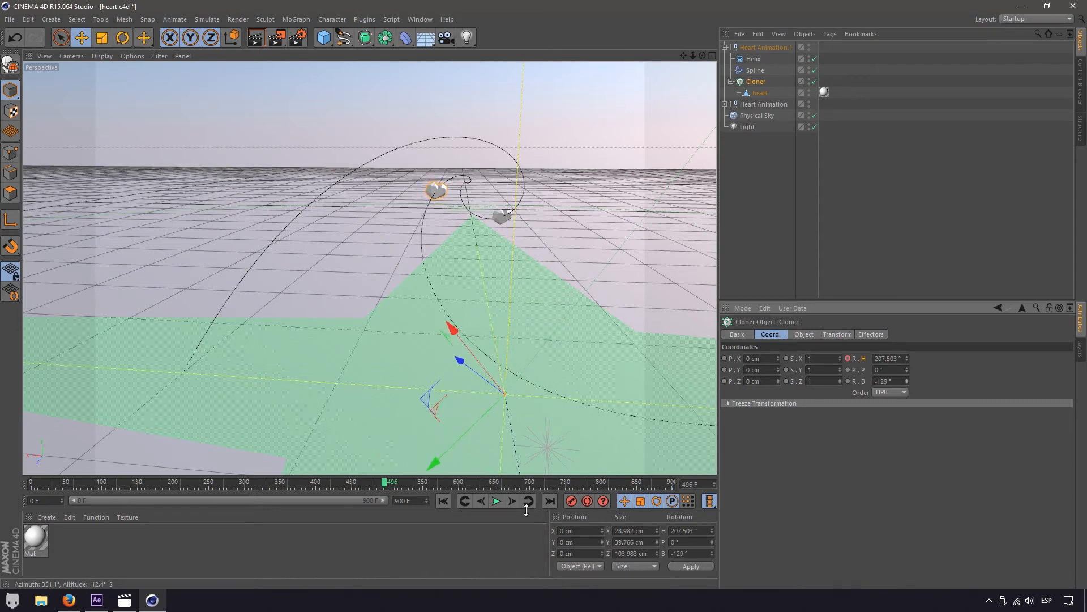
pyautogui.moveTo(383, 485); pyautogui.dragTo(453, 461)
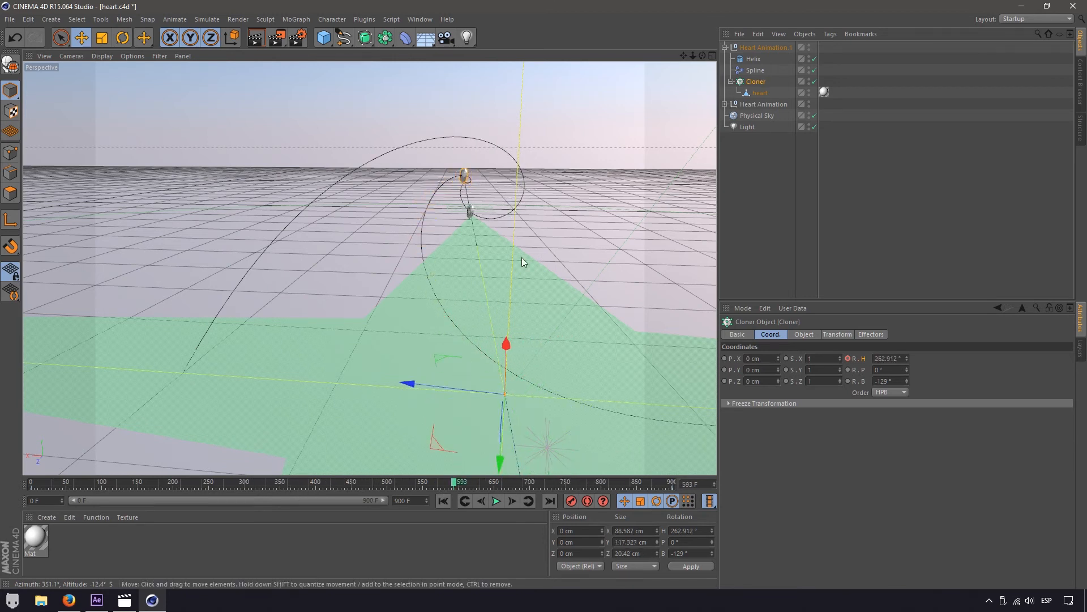
pyautogui.scroll(10, 465, 170)
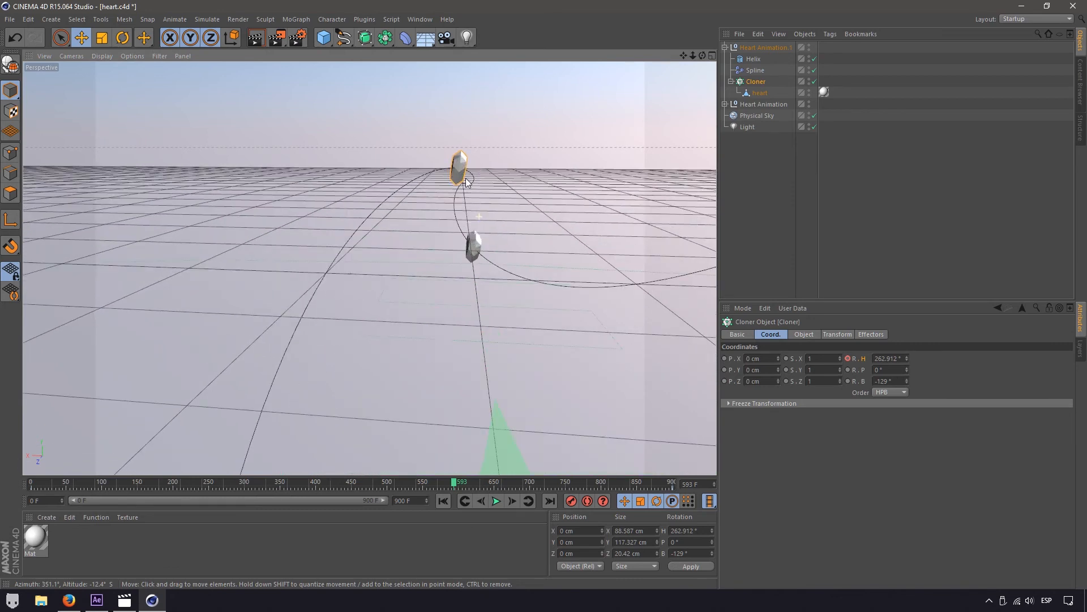
pyautogui.moveTo(454, 481); pyautogui.dragTo(621, 486)
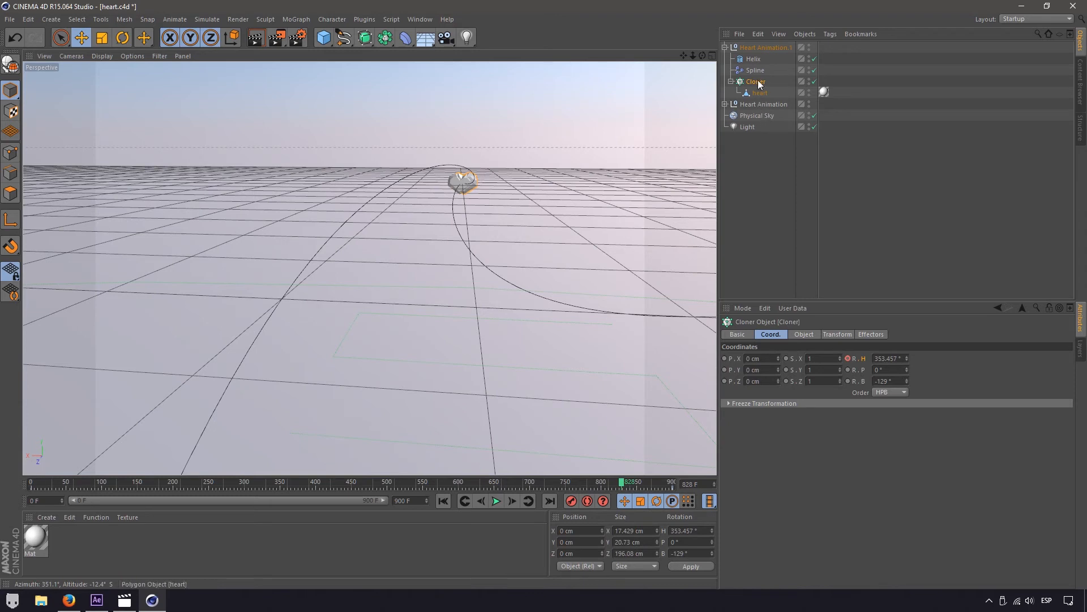
# Set the copied group's Helix to an end radius of 9 cm and a height of 242 cm
pyautogui.click(751, 58)
pyautogui.click(779, 335)
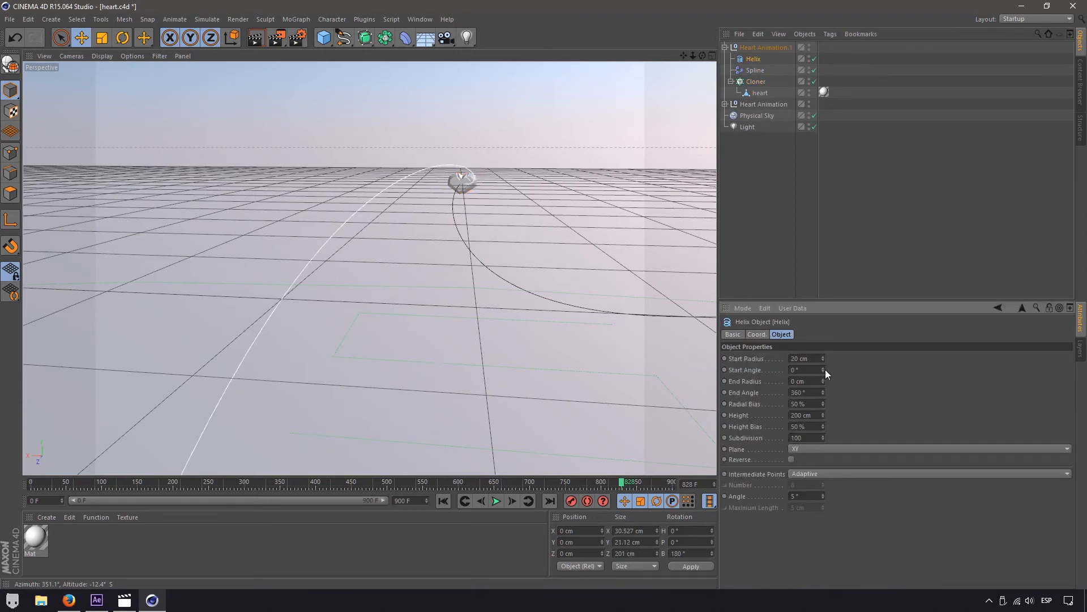
pyautogui.moveTo(822, 379); pyautogui.dragTo(822, 372)
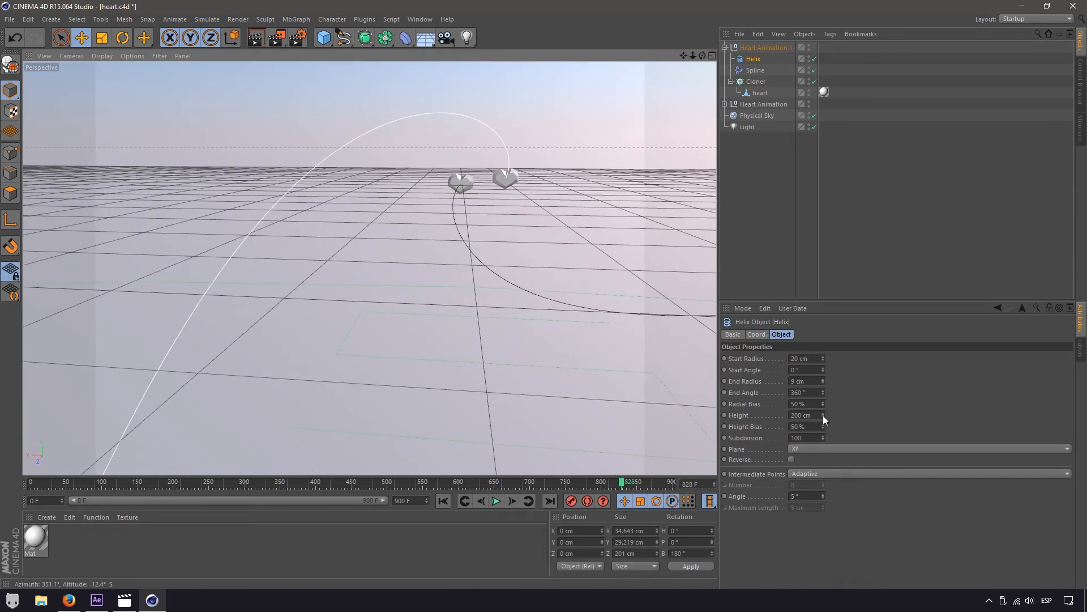
pyautogui.moveTo(824, 416); pyautogui.dragTo(823, 401)
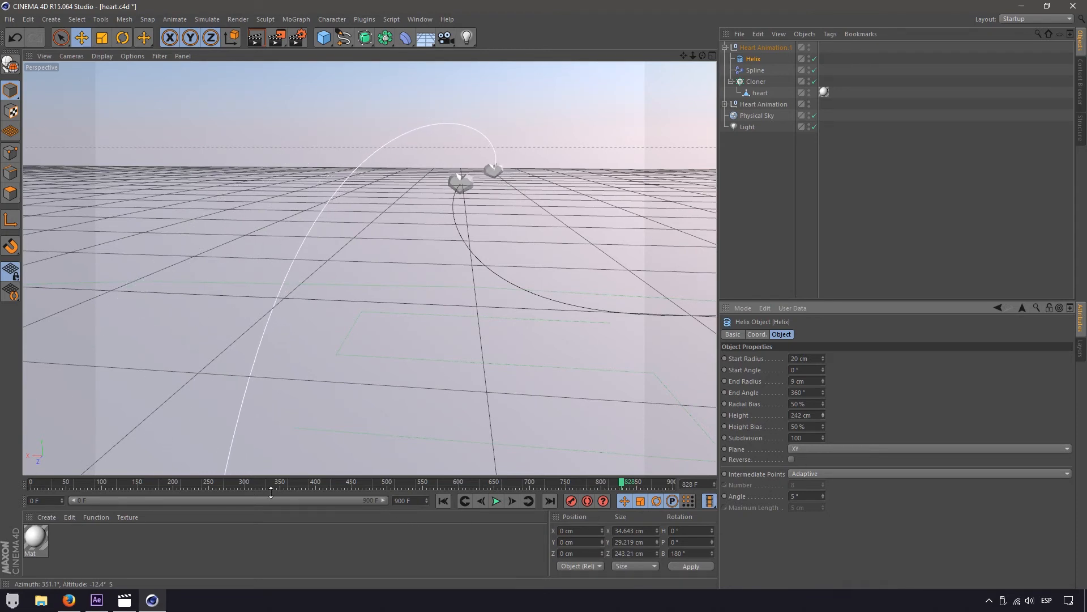
# Scrub the animation back to frame 0 and examine both hearts and their helix paths from the front
pyautogui.moveTo(619, 485); pyautogui.dragTo(15, 517)
pyautogui.scroll(-10, 371, 256)
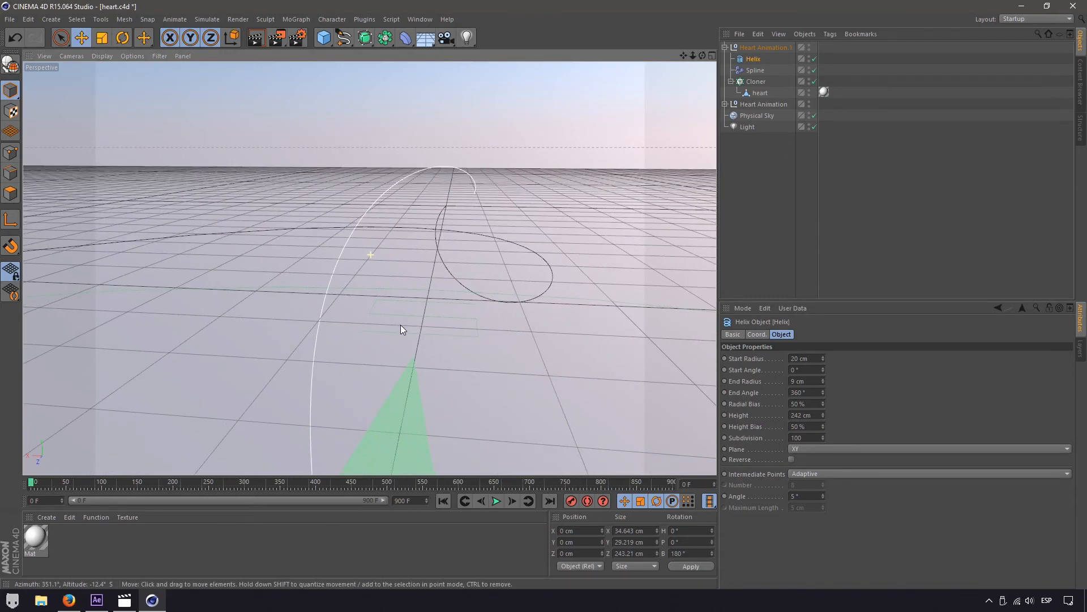
pyautogui.moveTo(407, 345)
pyautogui.mouseDown()
pyautogui.moveTo(427, 301)
pyautogui.moveTo(389, 328)
pyautogui.moveTo(412, 348)
pyautogui.moveTo(409, 288)
pyautogui.moveTo(401, 331)
pyautogui.mouseUp()
pyautogui.scroll(5, 412, 348)
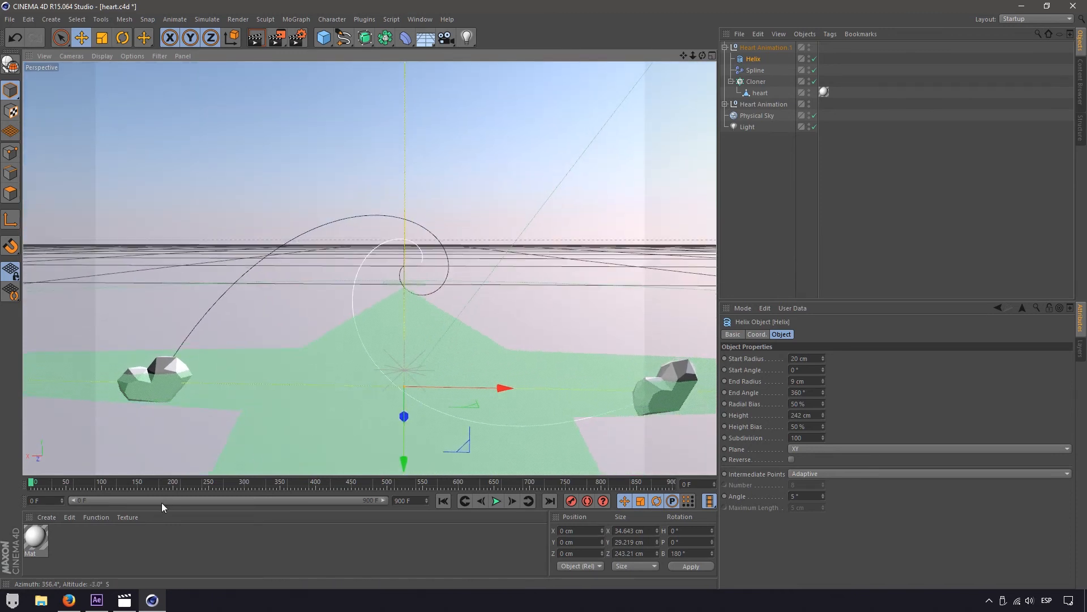
pyautogui.moveTo(32, 489); pyautogui.dragTo(1, 452)
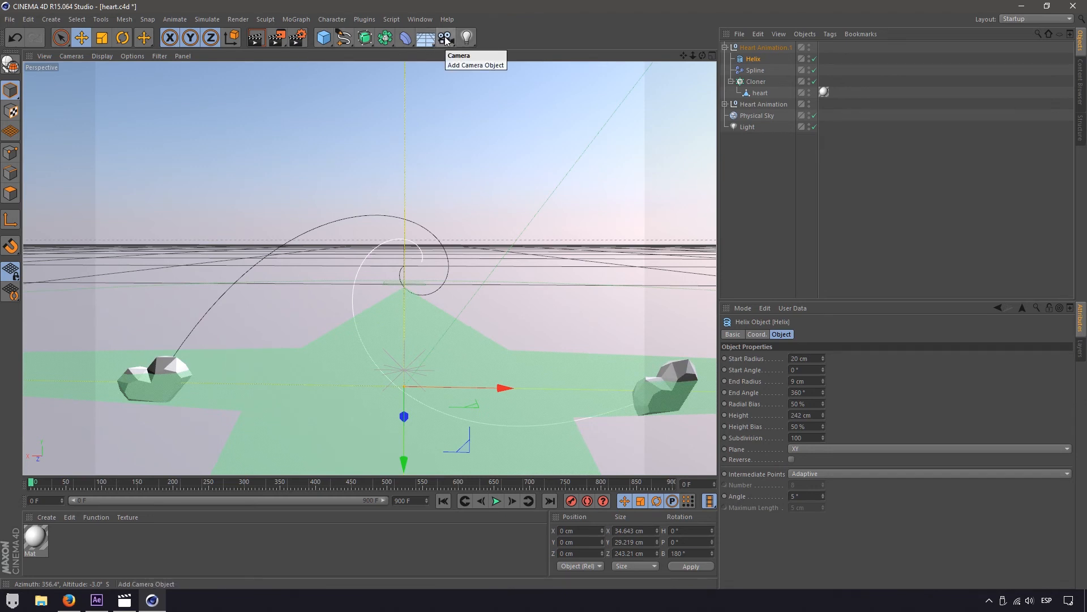
# Add a camera with a focal length of 18 mm and switch the viewport to look through it
pyautogui.click(446, 38)
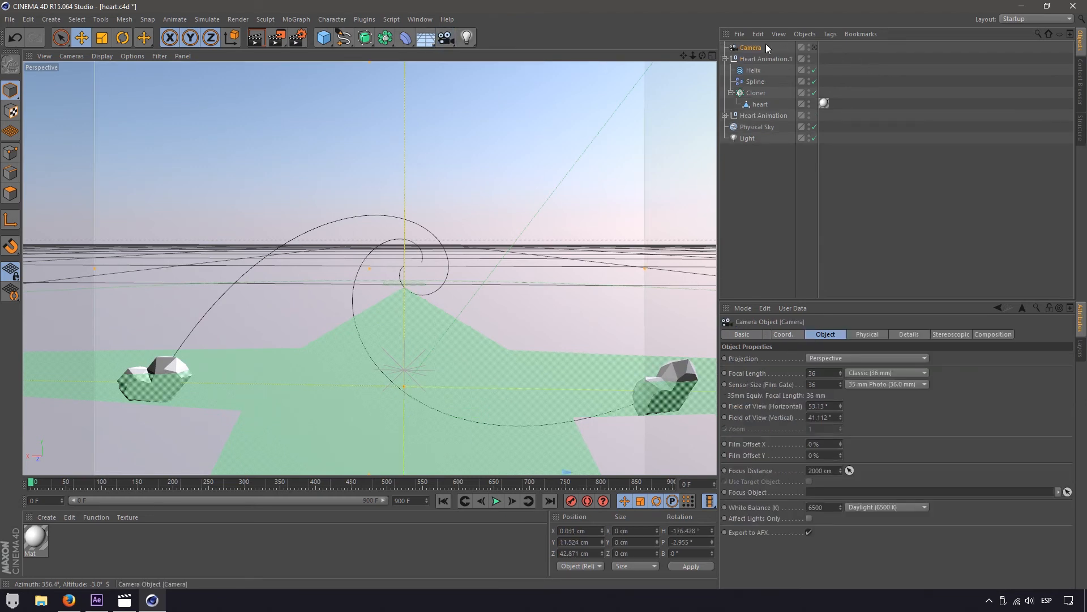
pyautogui.click(831, 372)
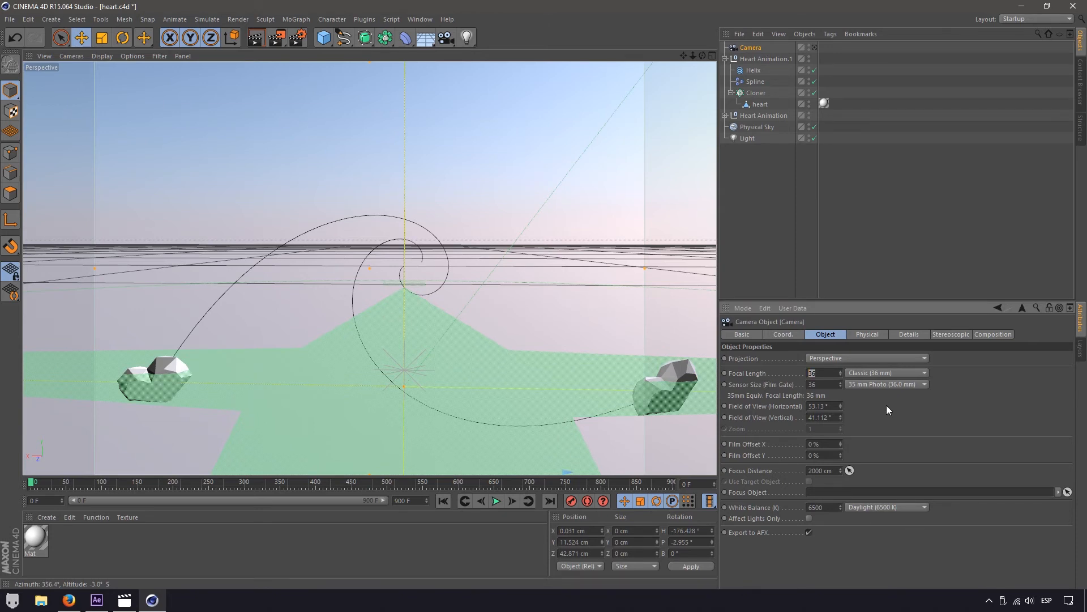
pyautogui.write('18')
pyautogui.click(832, 385)
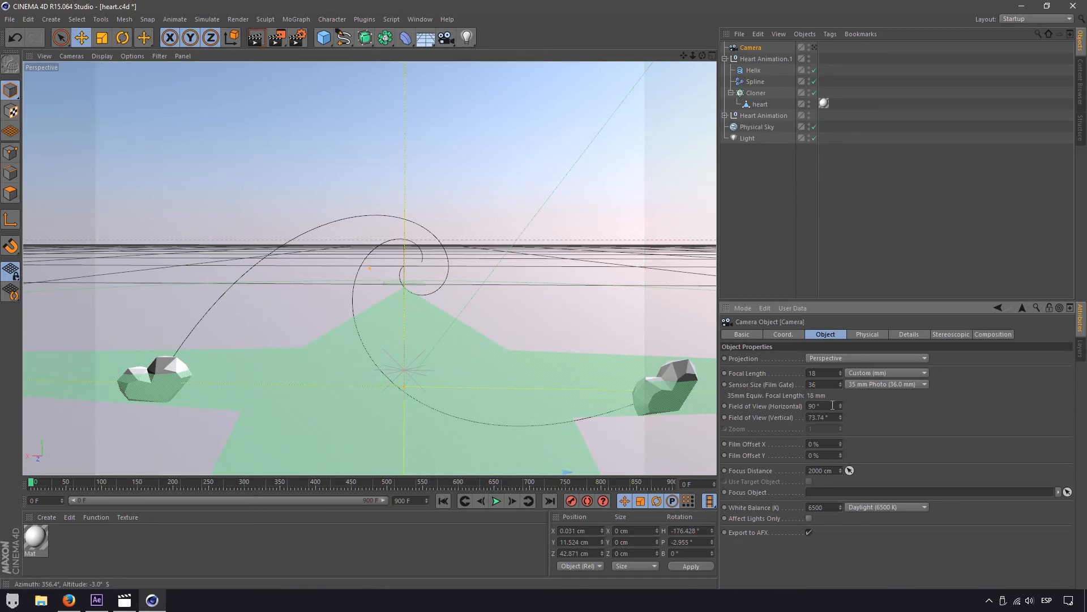
pyautogui.click(814, 48)
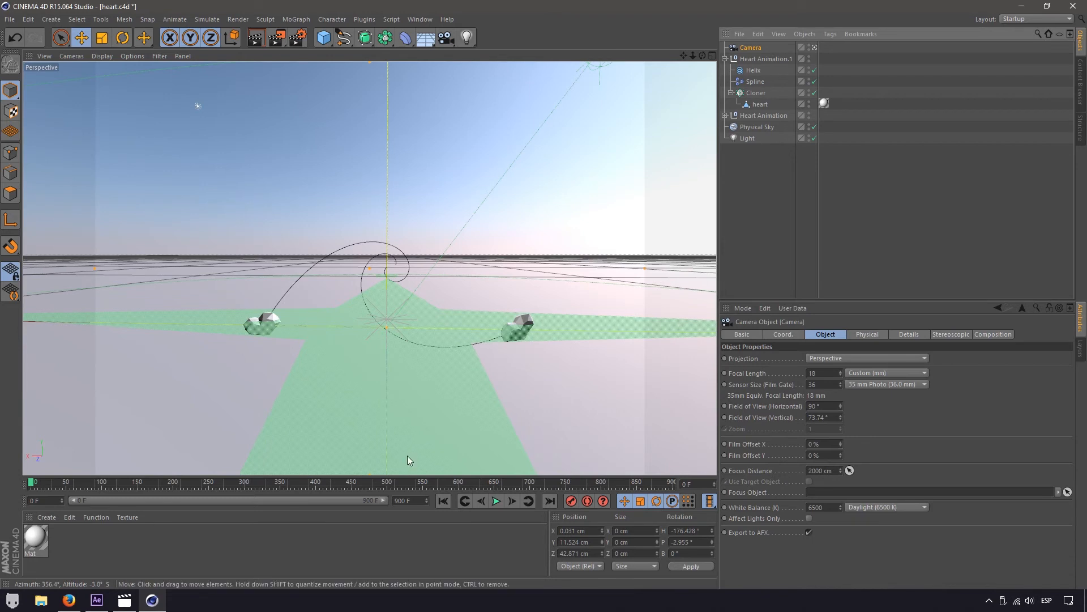
# Try changing the camera's heading and bank rotations in its coordinates, undoing the changes
pyautogui.click(788, 335)
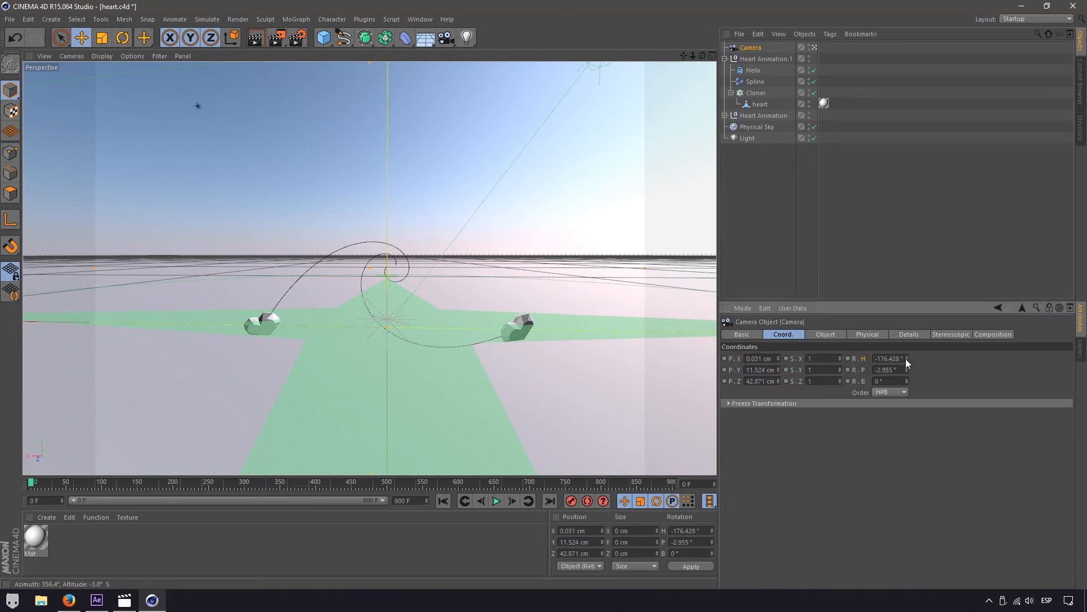
pyautogui.moveTo(906, 359); pyautogui.dragTo(906, 379)
pyautogui.hotkey('ctrl', 'z')
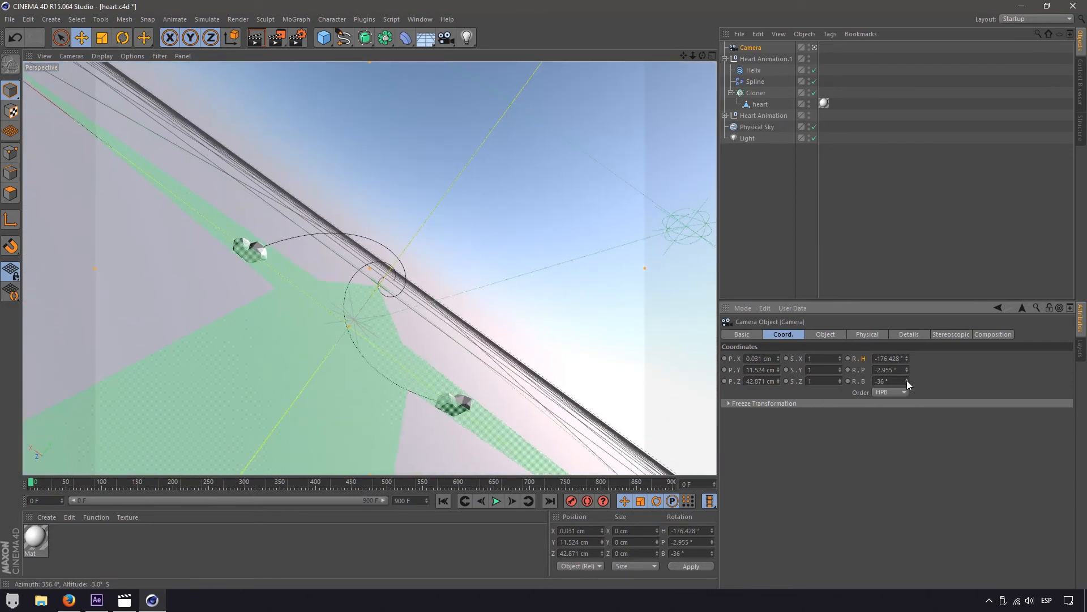
pyautogui.hotkey('ctrl', 'z')
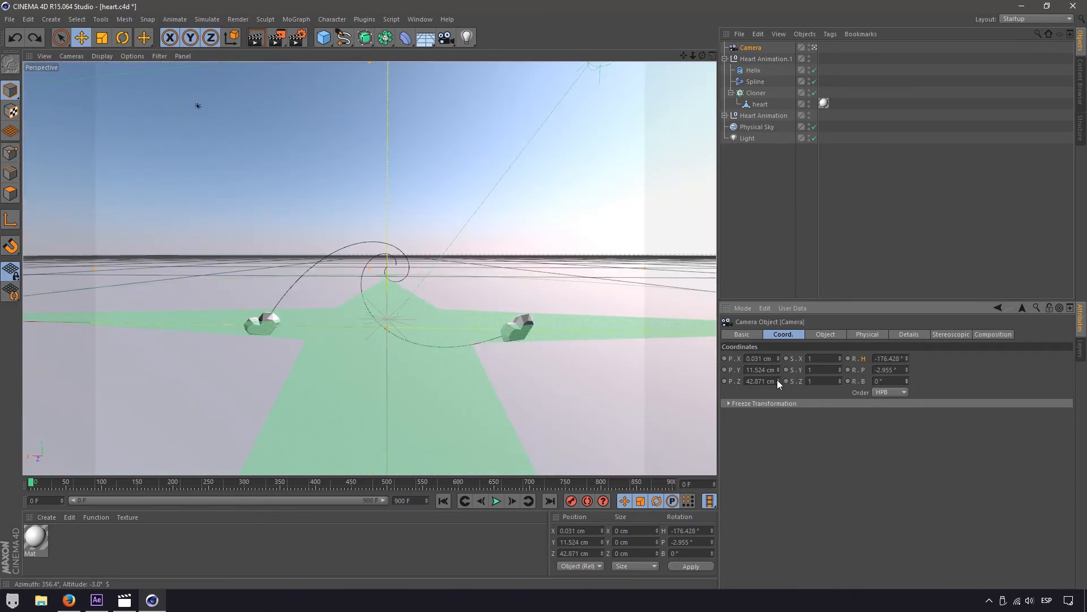
# Keyframe the camera's Z position at -14.129 cm on frame 0 and -232.129 cm on frame 900, setting its Y position to 0.524 cm
pyautogui.moveTo(778, 380); pyautogui.dragTo(778, 405)
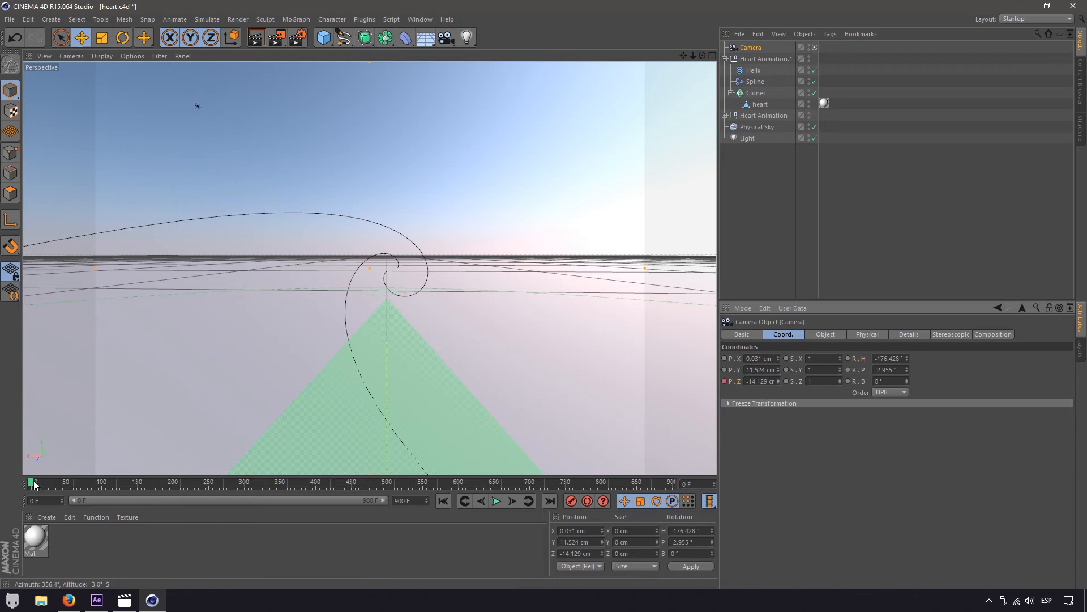
pyautogui.moveTo(34, 485); pyautogui.dragTo(667, 495)
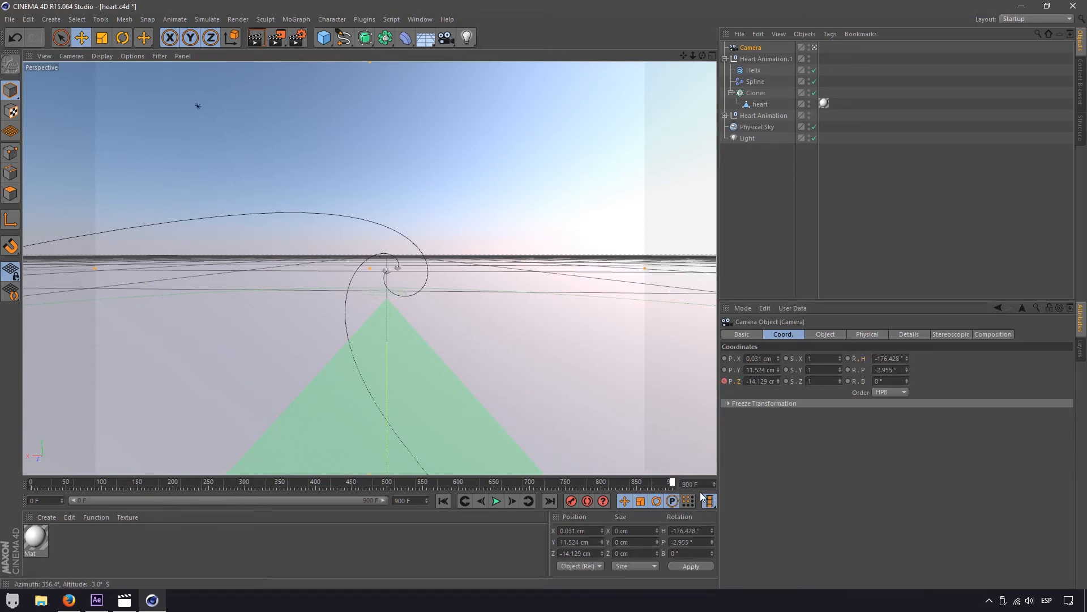
pyautogui.moveTo(777, 380); pyautogui.dragTo(776, 414)
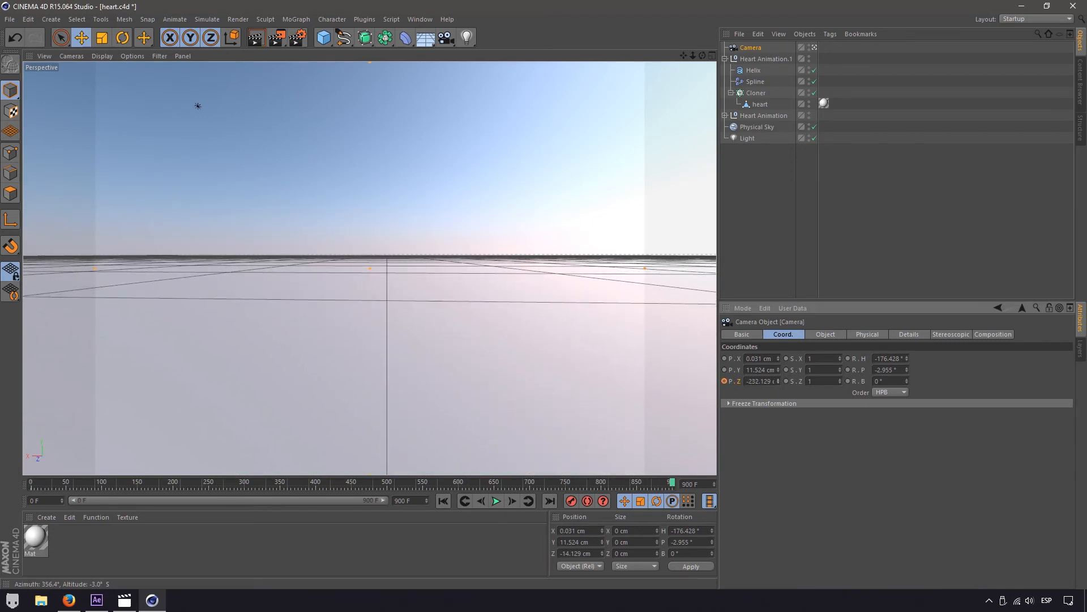
pyautogui.moveTo(779, 373)
pyautogui.mouseDown()
pyautogui.moveTo(779, 383)
pyautogui.moveTo(779, 374)
pyautogui.mouseUp()
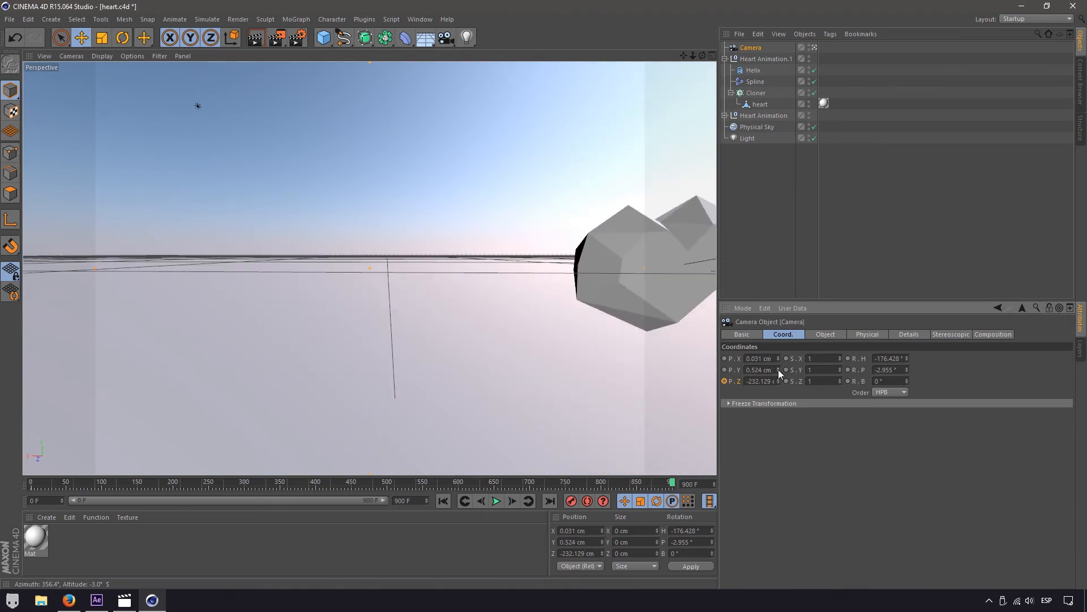
pyautogui.keyDown('ctrl'); pyautogui.click(723, 379); pyautogui.keyUp('ctrl')
pyautogui.moveTo(75, 486); pyautogui.dragTo(9, 483)
# Try a bank rotation of 180° on the camera and restore it to 0°
pyautogui.moveTo(894, 382); pyautogui.dragTo(834, 386)
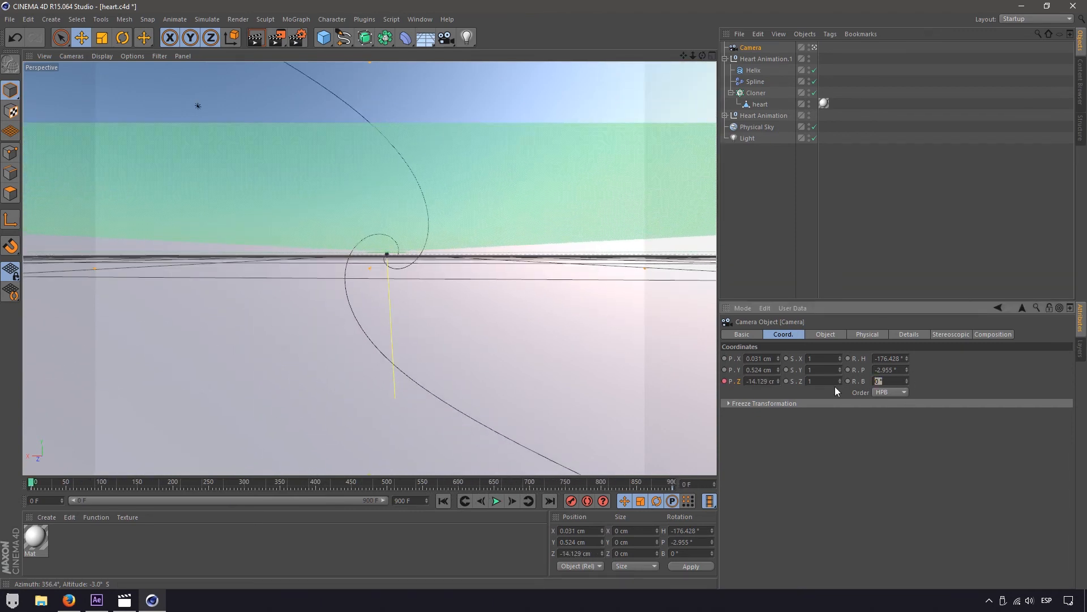
pyautogui.write('180')
pyautogui.press('Return')
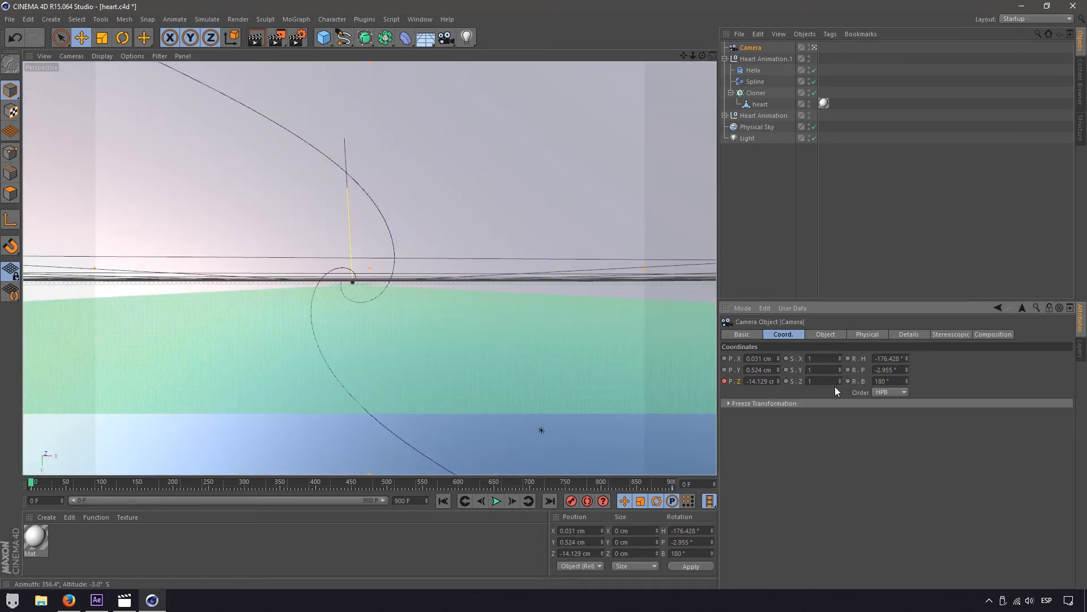
pyautogui.moveTo(32, 485); pyautogui.dragTo(2, 462)
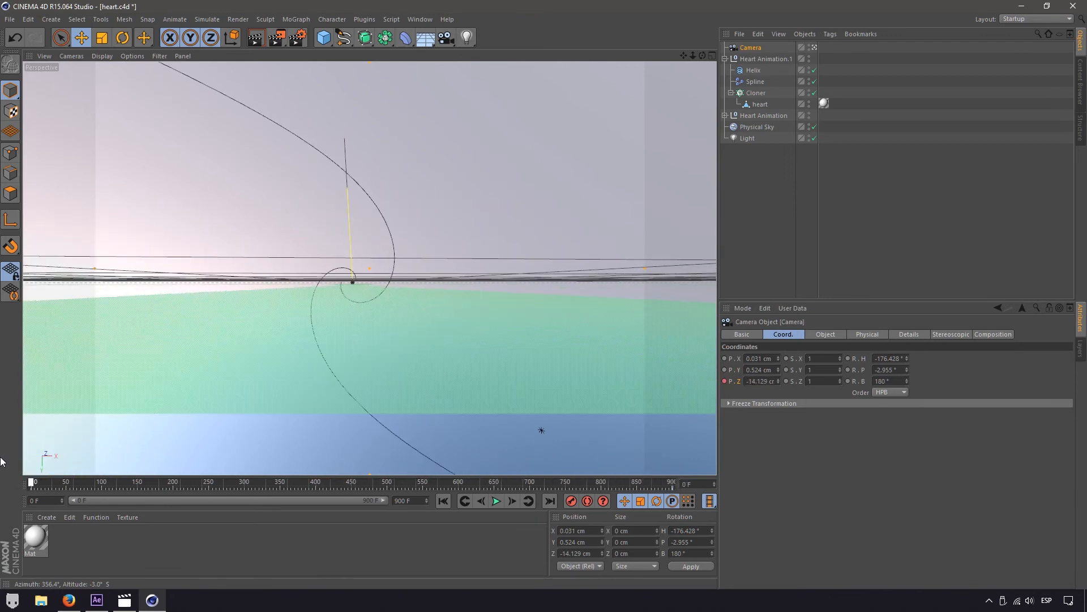
pyautogui.doubleClick(889, 381)
pyautogui.write('0')
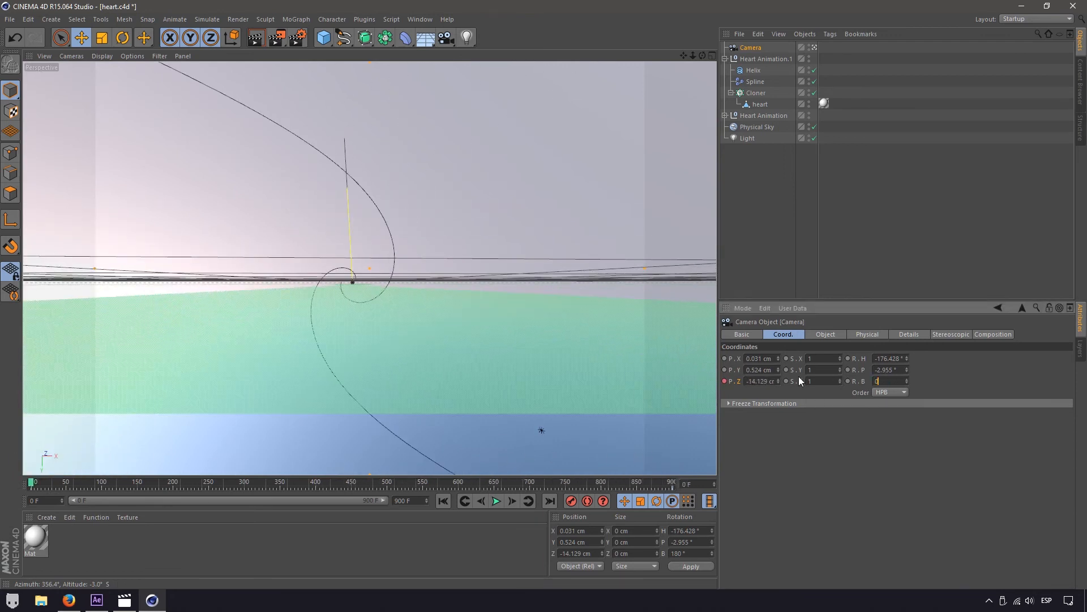
pyautogui.press('Return')
# Try a 180° heading rotation on the camera and set the heading to 0°
pyautogui.moveTo(908, 358); pyautogui.dragTo(906, 419)
pyautogui.doubleClick(900, 358)
pyautogui.hotkey('ctrl', 'z')
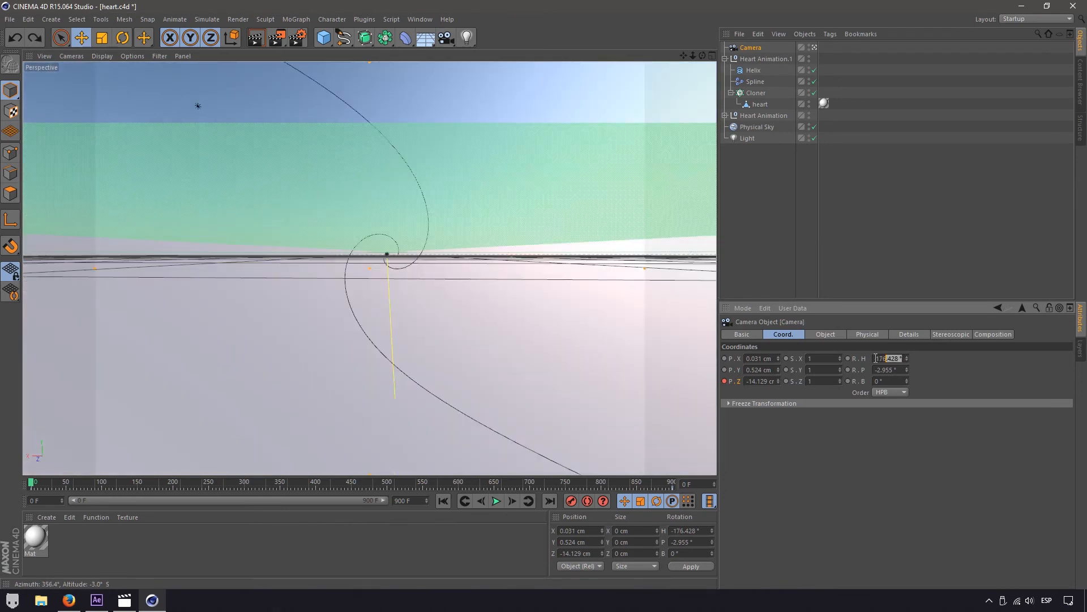
pyautogui.write('180')
pyautogui.press('Return')
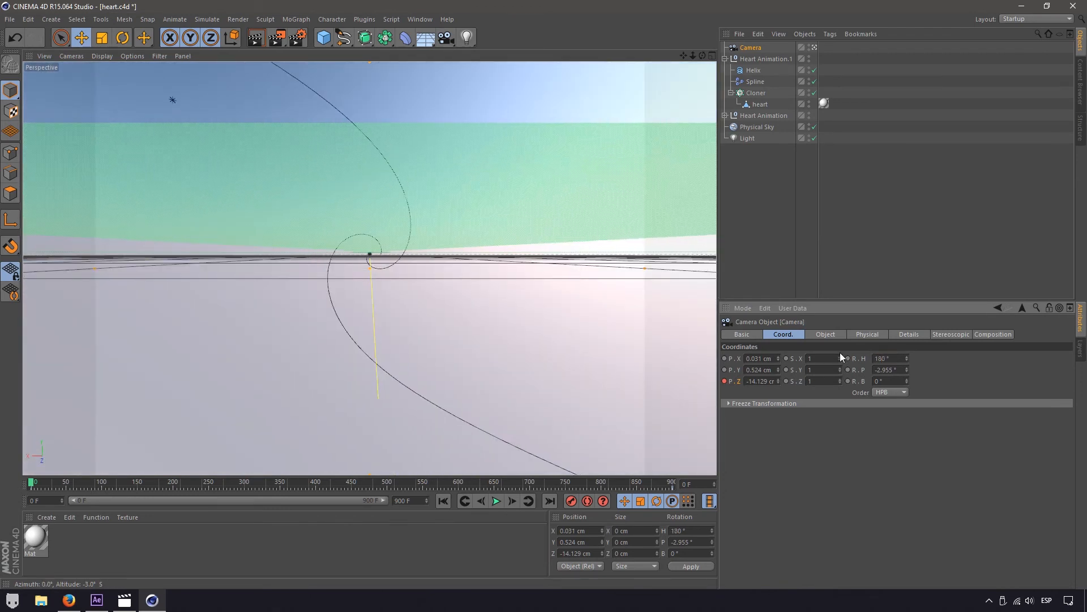
pyautogui.moveTo(895, 358); pyautogui.dragTo(751, 334)
pyautogui.write('0')
pyautogui.press('Return')
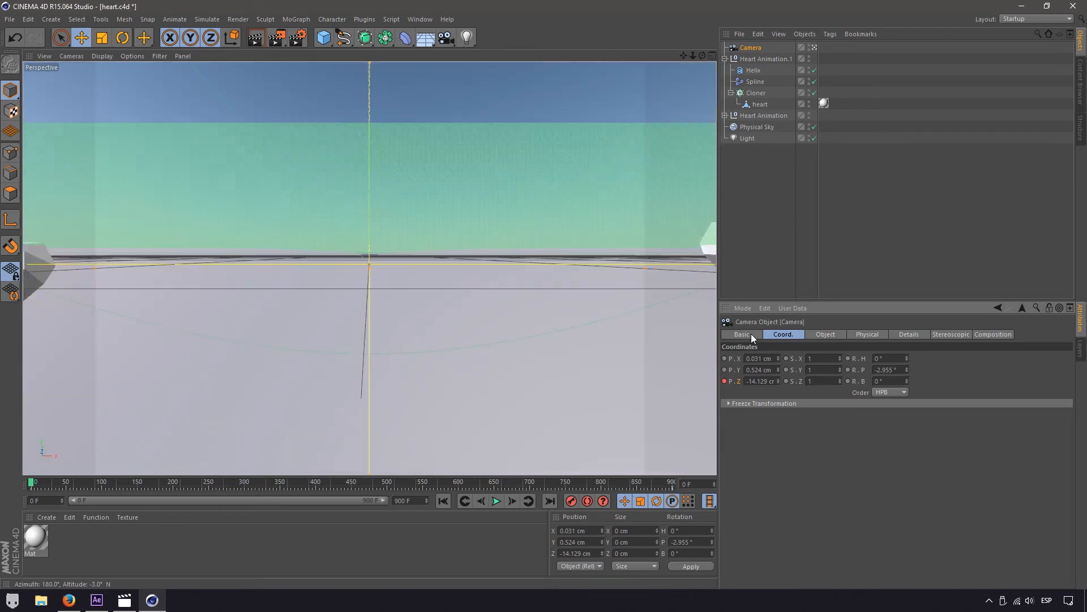
# Rekey the camera's Z position at -207.129 cm on frame 900 and -32.129 cm on frame 0
pyautogui.moveTo(32, 483); pyautogui.dragTo(731, 484)
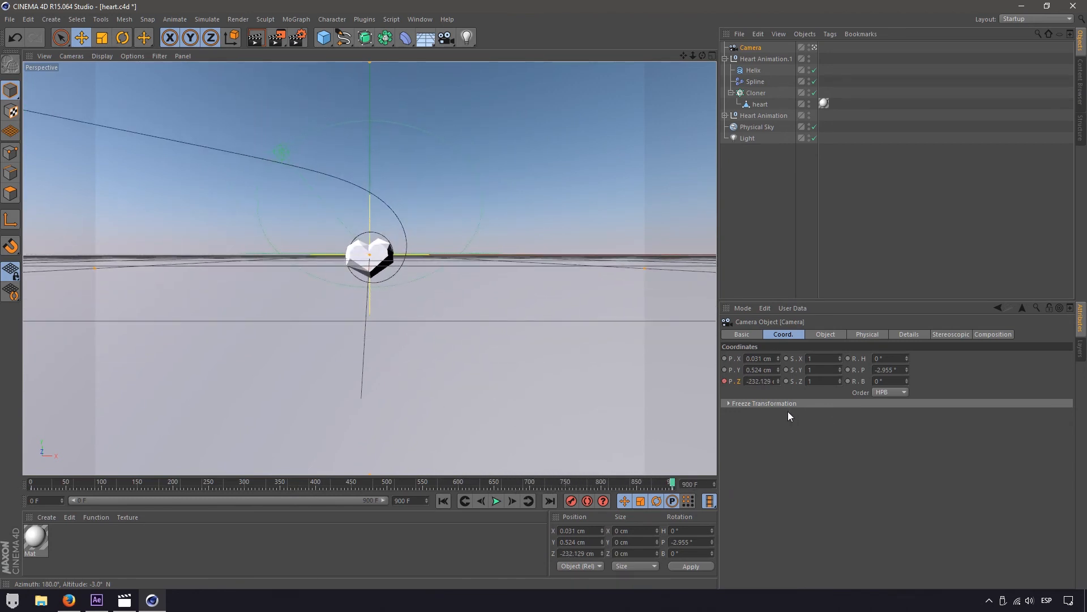
pyautogui.moveTo(778, 381); pyautogui.dragTo(779, 366)
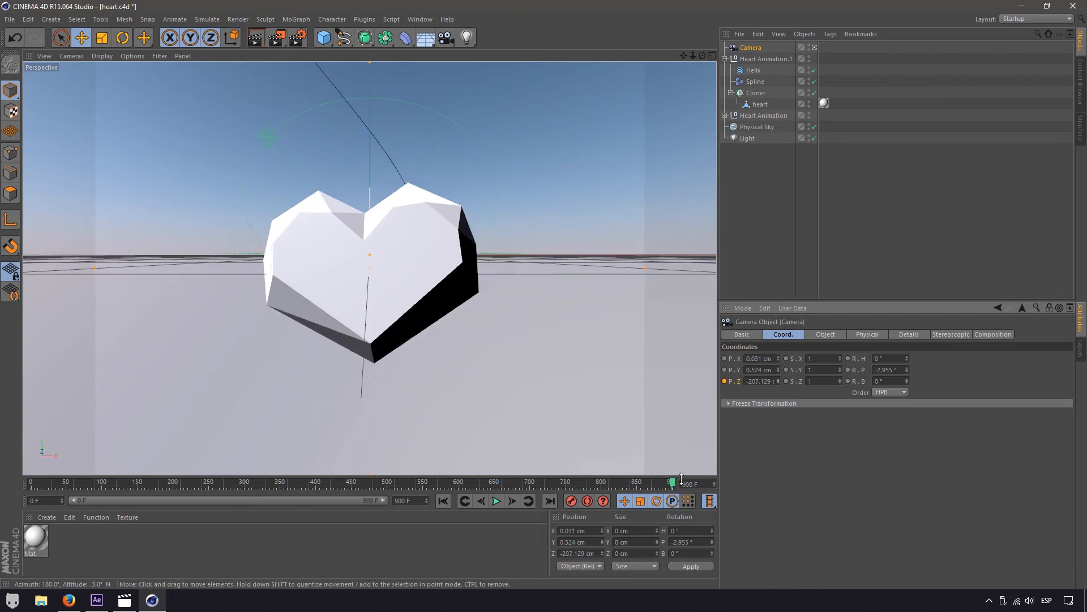
pyautogui.keyDown('ctrl'); pyautogui.click(725, 381); pyautogui.keyUp('ctrl')
pyautogui.moveTo(673, 483); pyautogui.dragTo(3, 480)
pyautogui.moveTo(779, 385); pyautogui.dragTo(779, 398)
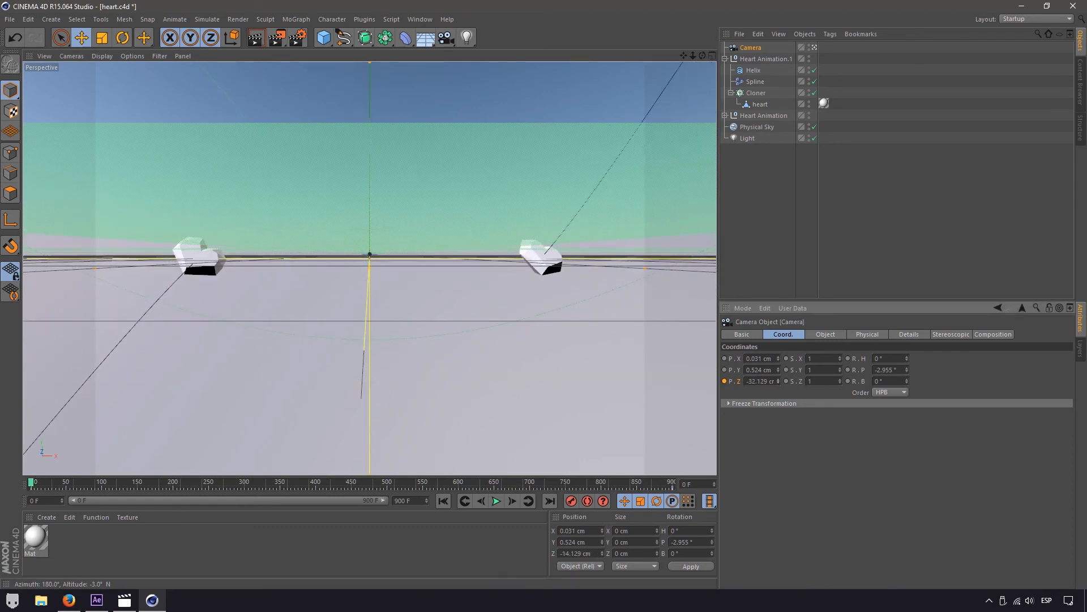
pyautogui.keyDown('ctrl'); pyautogui.click(724, 383); pyautogui.keyUp('ctrl')
pyautogui.moveTo(30, 481); pyautogui.dragTo(714, 494)
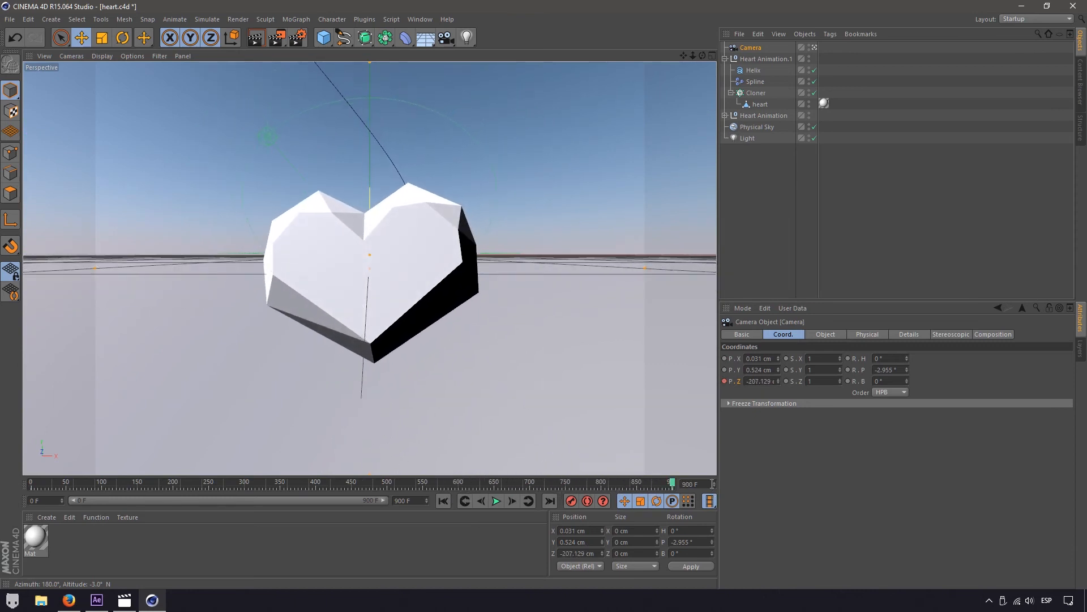
# Try moving the Helix in Heart Animation.1 along its X axis, undoing the move
pyautogui.click(752, 71)
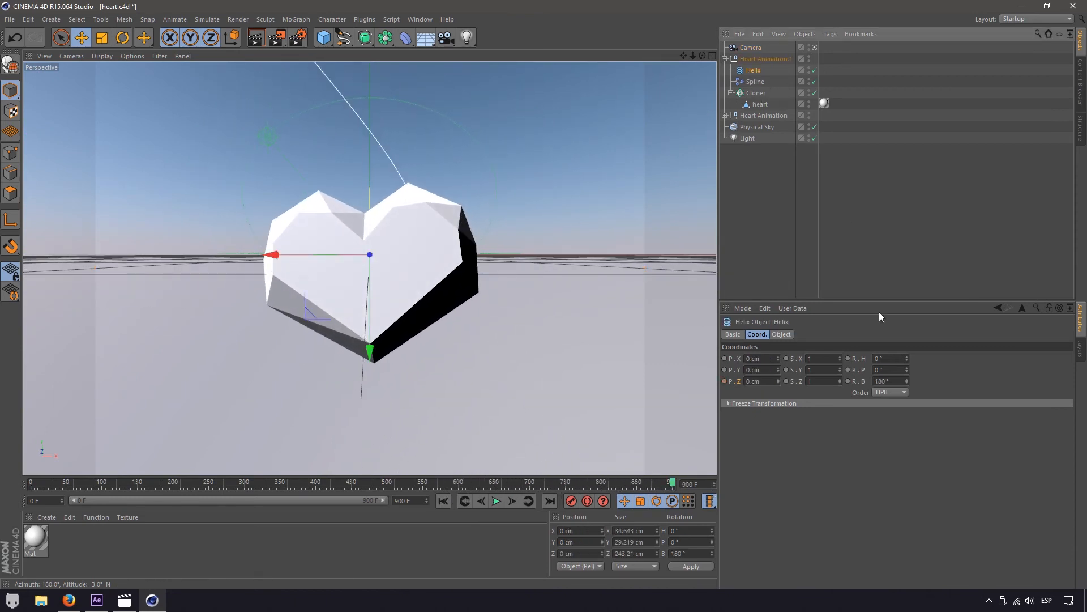
pyautogui.click(732, 337)
pyautogui.click(759, 335)
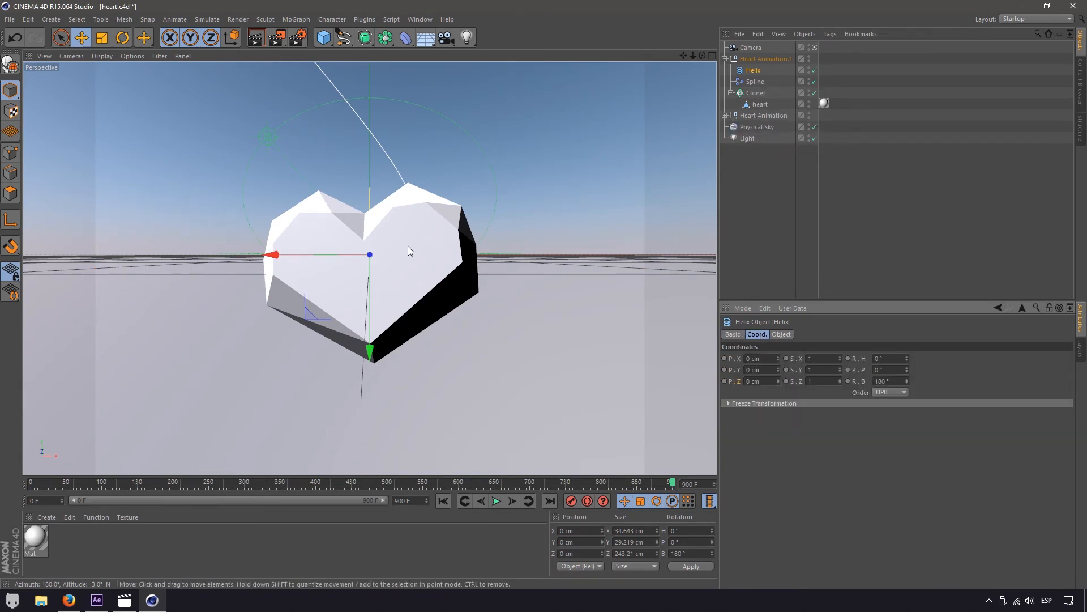
pyautogui.moveTo(274, 256); pyautogui.dragTo(411, 255)
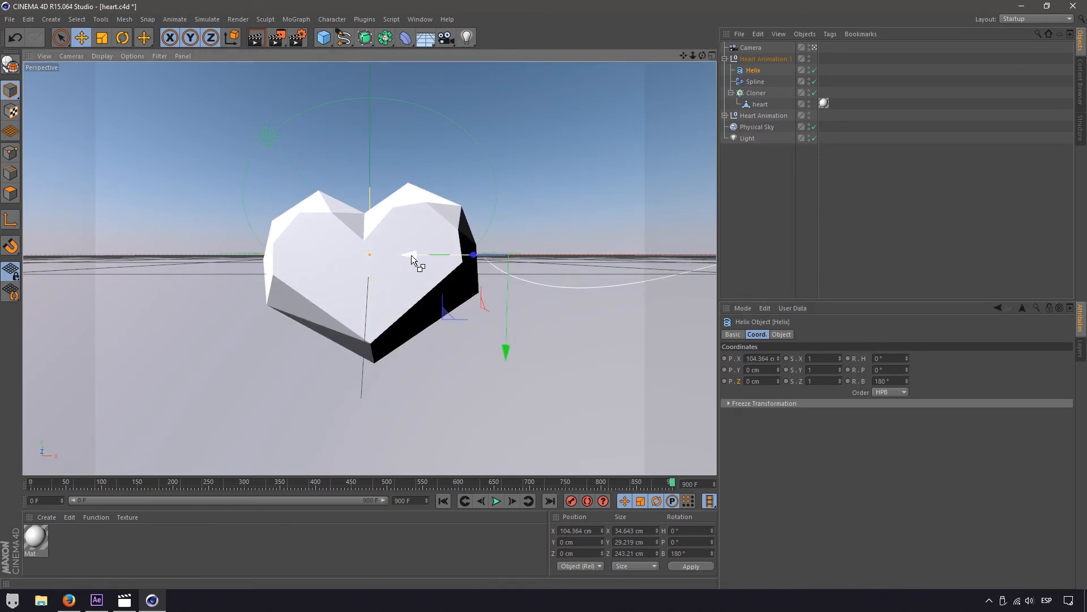
pyautogui.hotkey('ctrl', 'z')
# Set the end radius of the Helix in Heart Animation.1 to 2 cm and scrub the timeline to check the heart's path
pyautogui.click(781, 334)
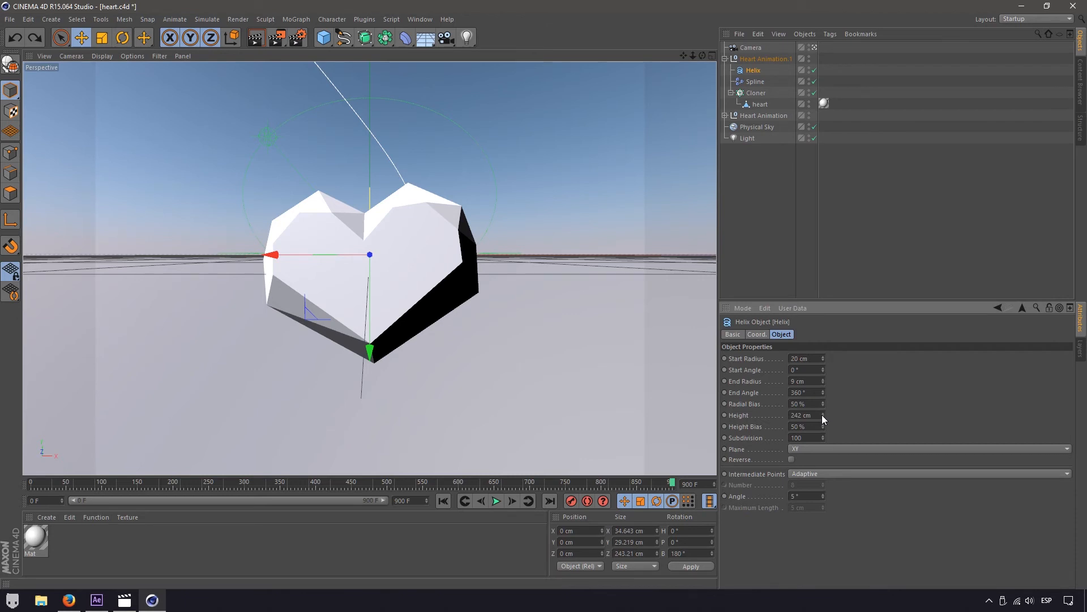
pyautogui.moveTo(822, 415); pyautogui.dragTo(823, 492)
pyautogui.hotkey('ctrl', 'z')
pyautogui.moveTo(824, 380); pyautogui.dragTo(823, 390)
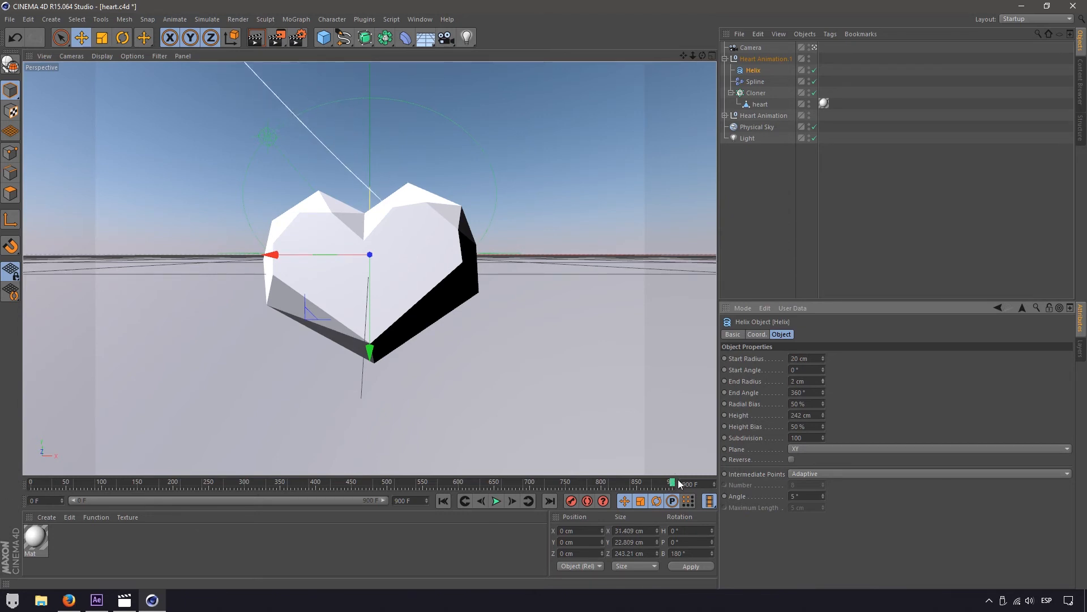
pyautogui.moveTo(672, 482)
pyautogui.mouseDown()
pyautogui.moveTo(558, 492)
pyautogui.moveTo(294, 451)
pyautogui.moveTo(227, 372)
pyautogui.moveTo(290, 224)
pyautogui.moveTo(385, 268)
pyautogui.moveTo(716, 274)
pyautogui.moveTo(706, 273)
pyautogui.mouseUp()
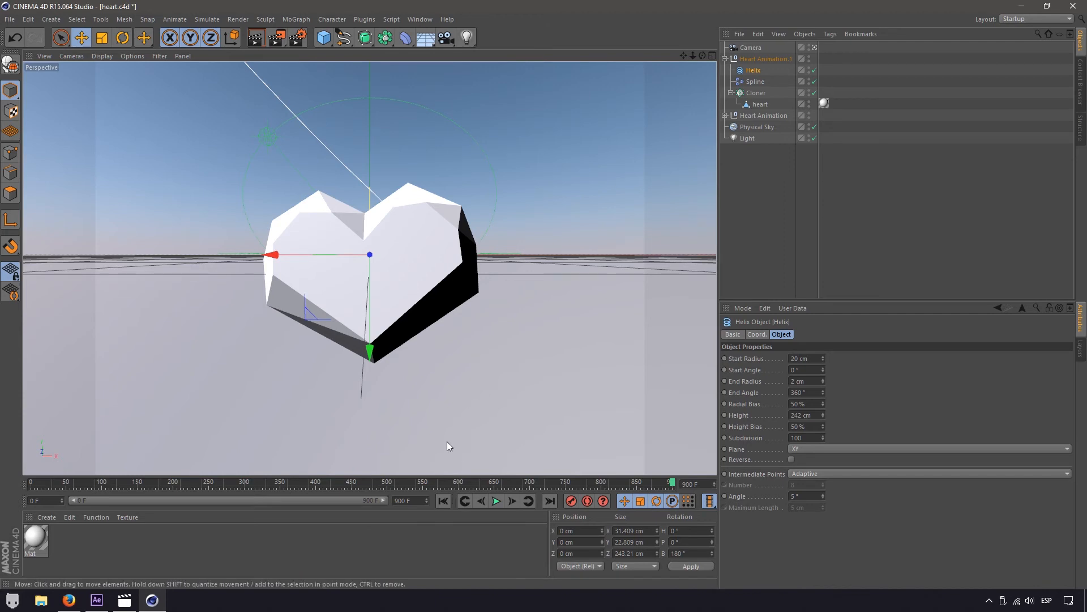
# Save an incremental version of the heart scene, and import heart_0002.c4d from the Heart model folder into the After Effects project
pyautogui.click(10, 19)
pyautogui.click(35, 137)
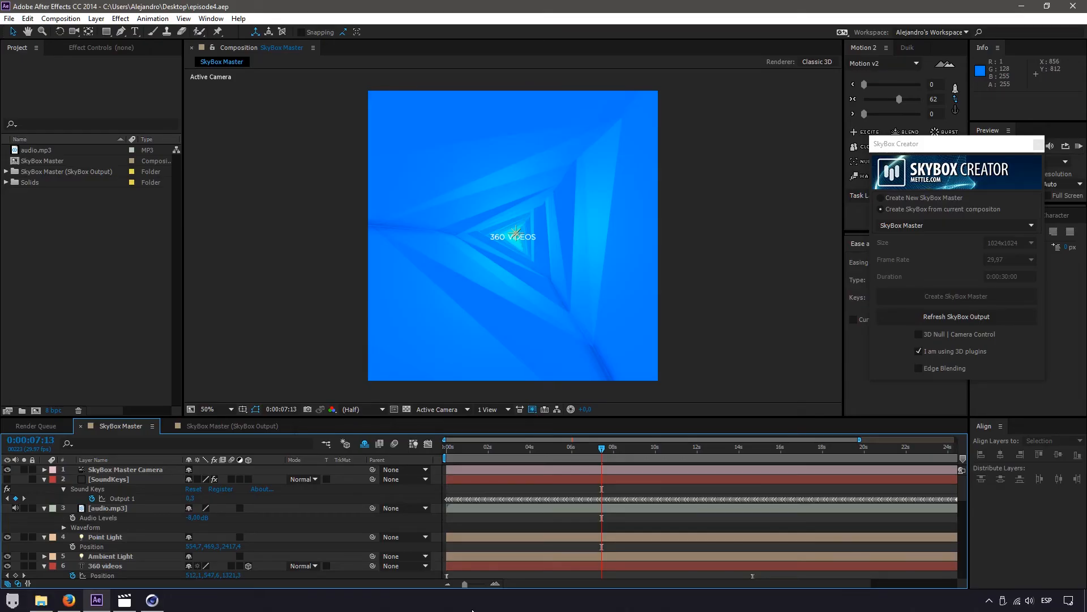
pyautogui.doubleClick(126, 273)
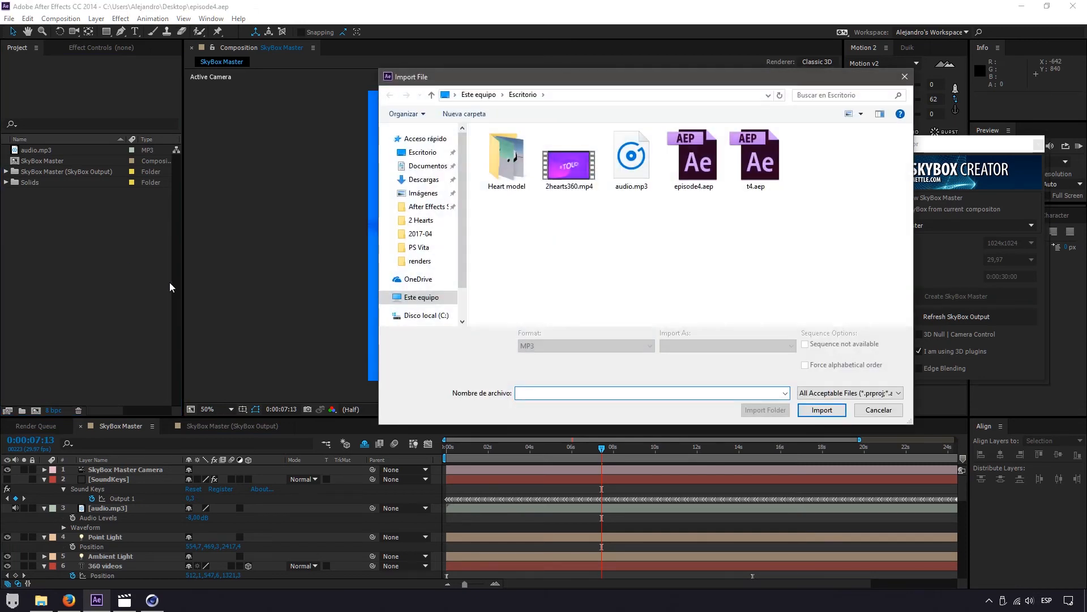
pyautogui.doubleClick(507, 161)
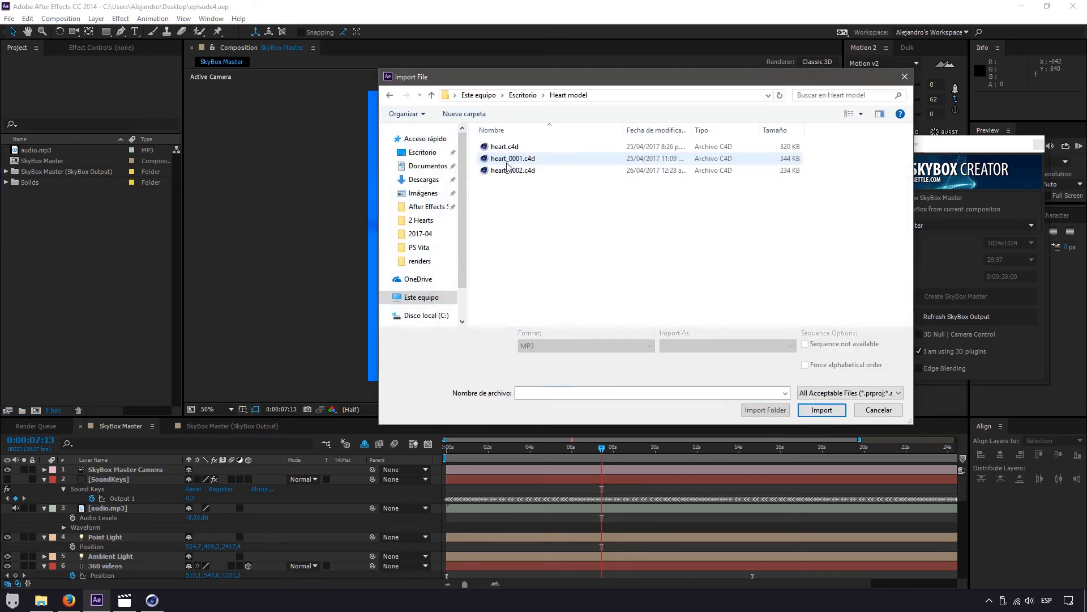
pyautogui.click(512, 170)
pyautogui.click(821, 410)
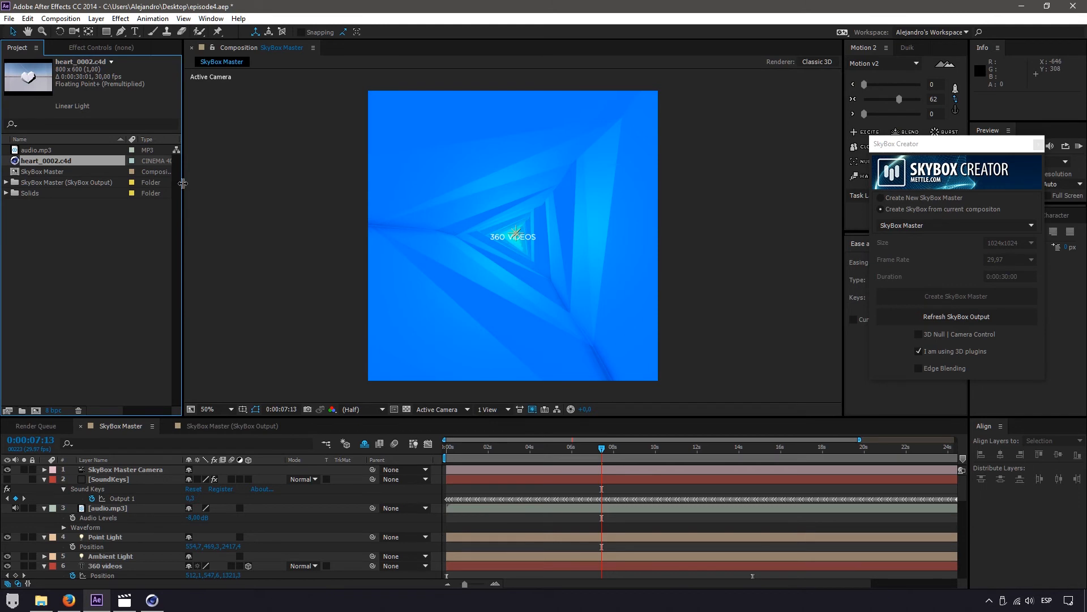
# Add heart_0002.c4d as the topmost layer of the SkyBox Master composition and set its Cineware renderer to Standard (Final)
pyautogui.moveTo(182, 187); pyautogui.dragTo(253, 186)
pyautogui.moveTo(180, 141); pyautogui.dragTo(199, 146)
pyautogui.moveTo(253, 185); pyautogui.dragTo(205, 186)
pyautogui.moveTo(46, 166); pyautogui.dragTo(123, 475)
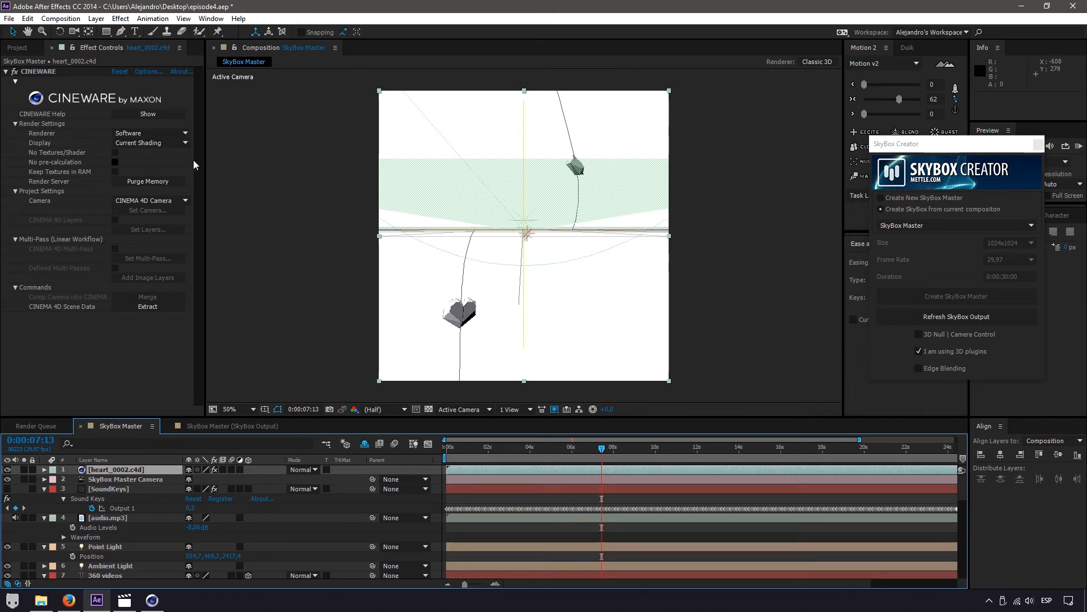
pyautogui.click(153, 135)
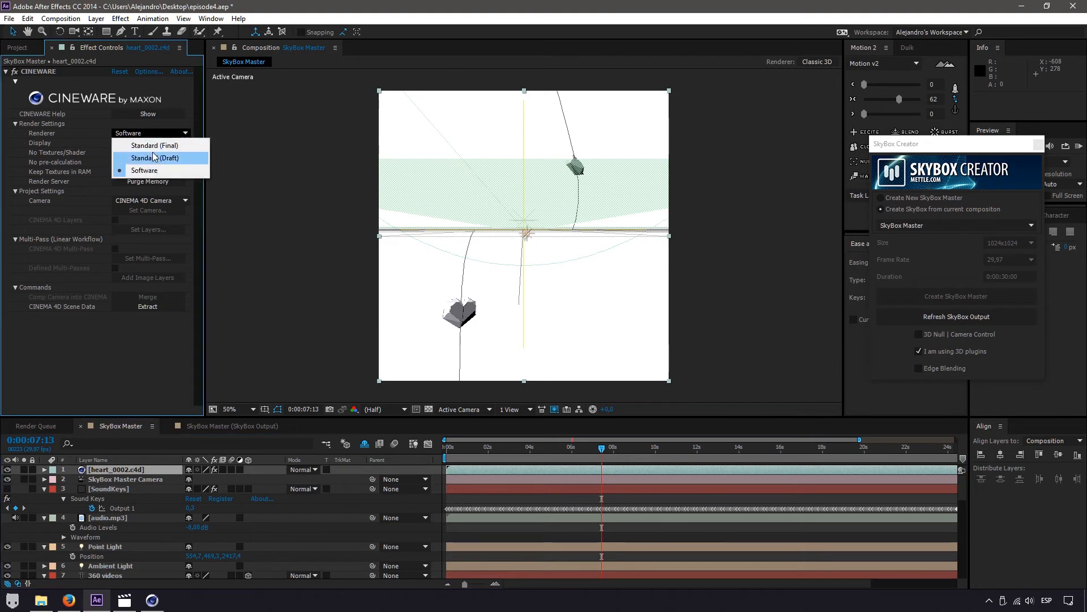
pyautogui.click(149, 147)
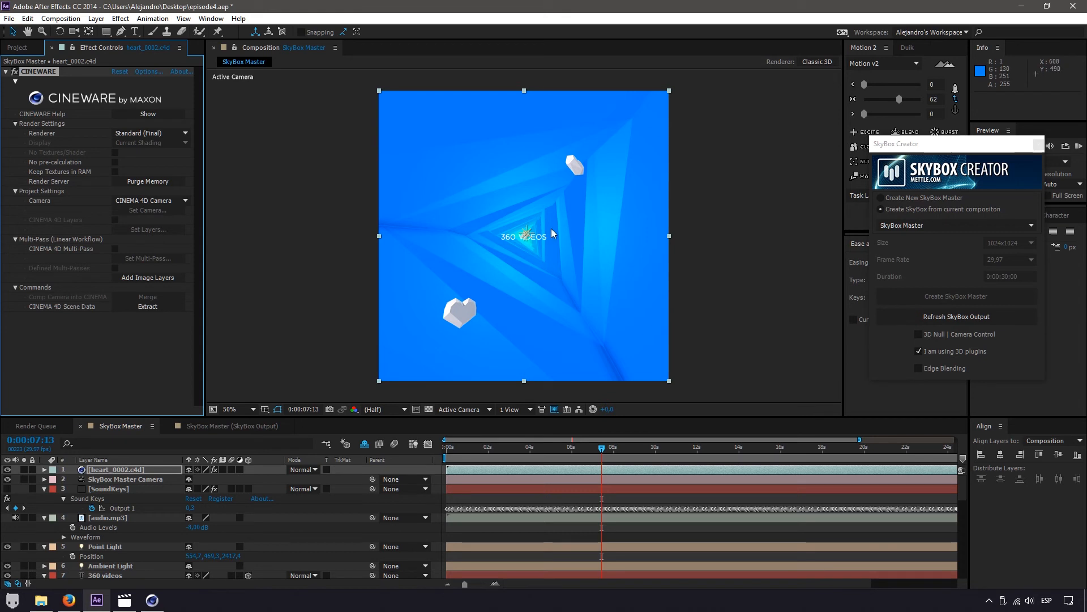
# Choose SkyBox Master as the source composition in SkyBox Creator and refresh the SkyBox output
pyautogui.click(946, 149)
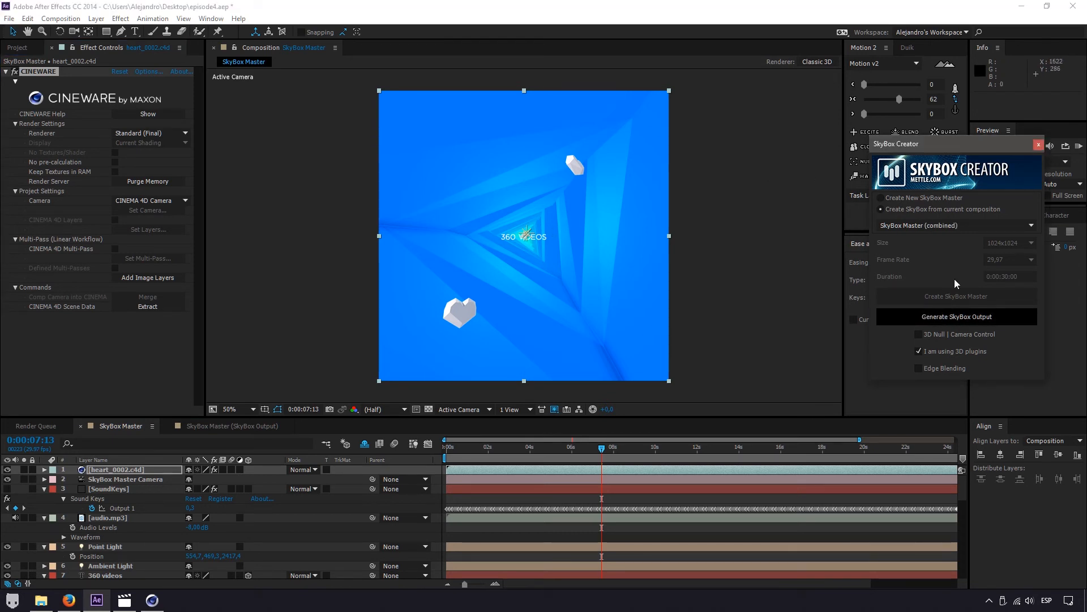
pyautogui.click(934, 225)
pyautogui.click(908, 242)
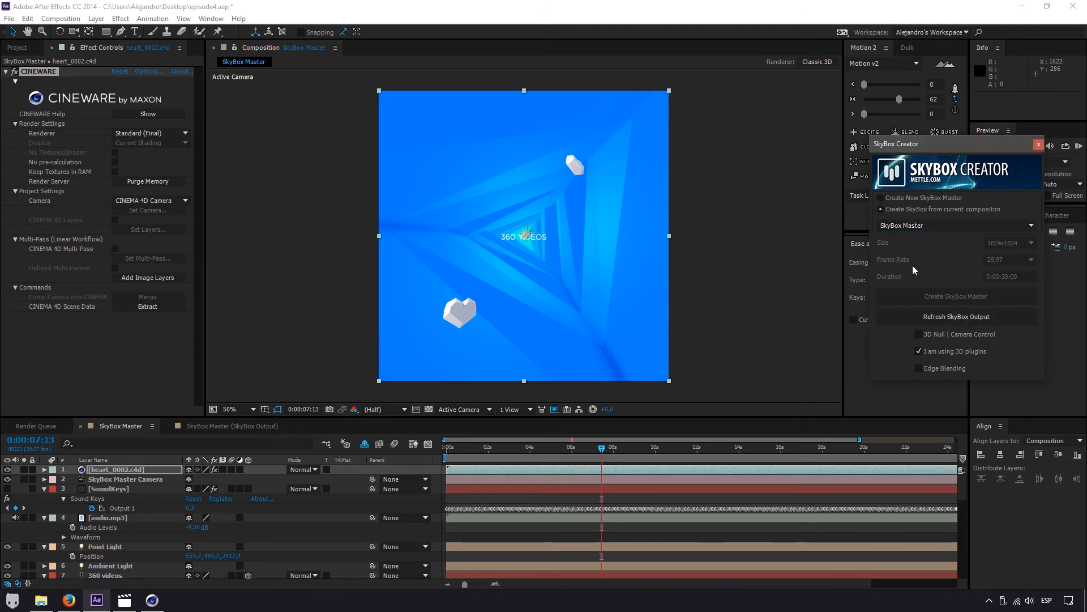
pyautogui.click(938, 318)
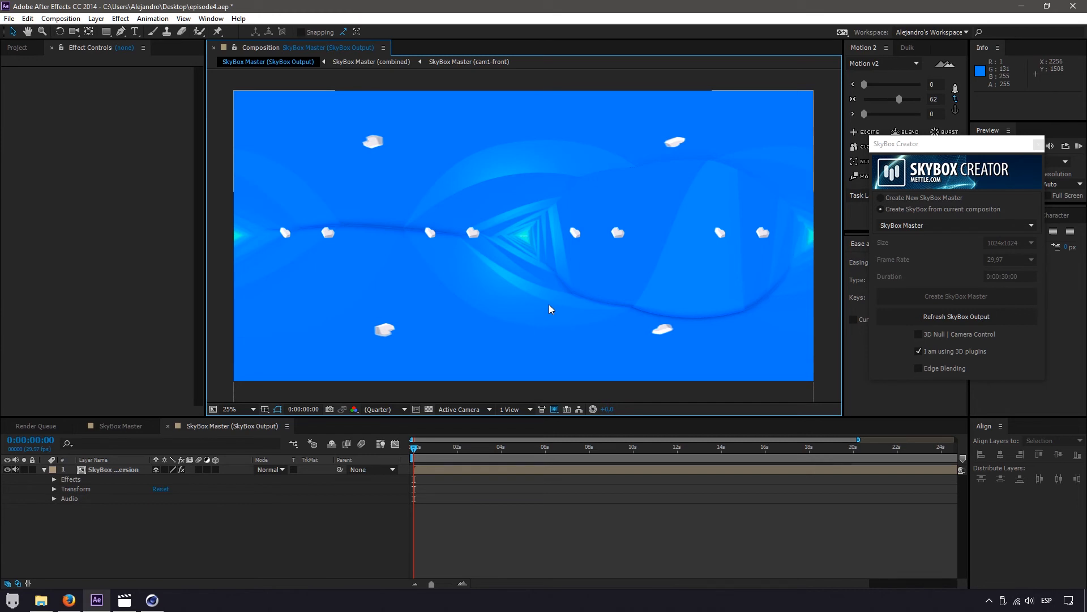
# Return to the SkyBox Master composition and set the heart_0002.c4d layer's Cineware camera to Centered Comp Camera
pyautogui.click(104, 428)
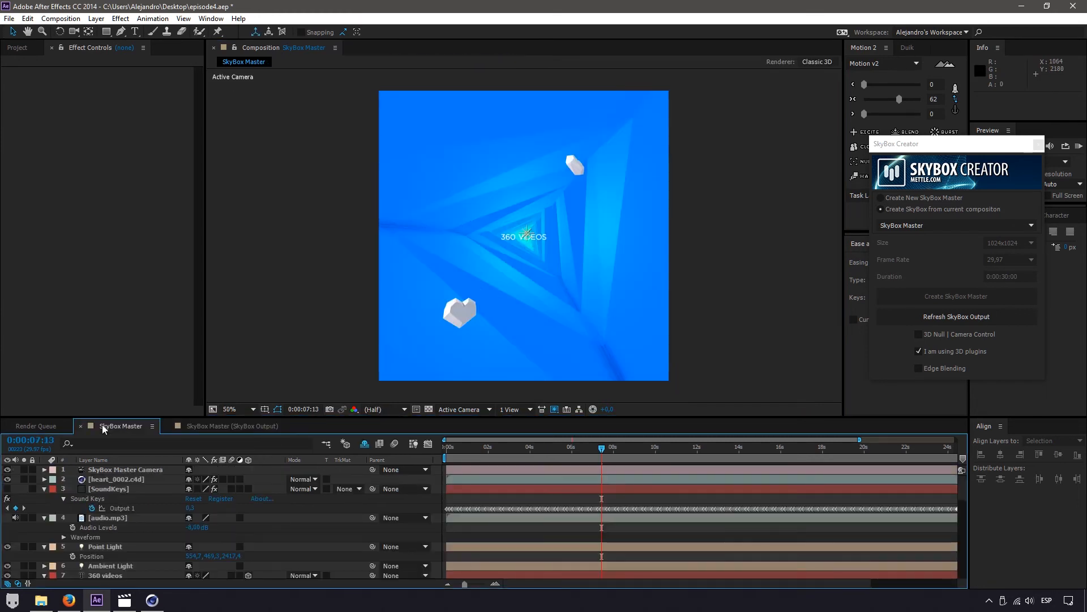
pyautogui.click(107, 479)
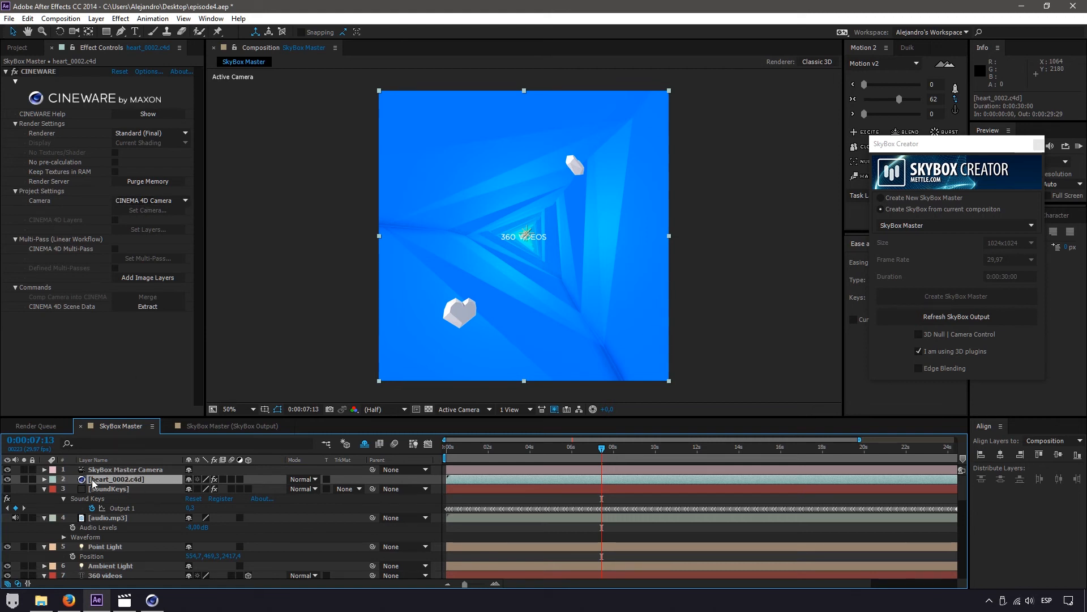
pyautogui.click(150, 203)
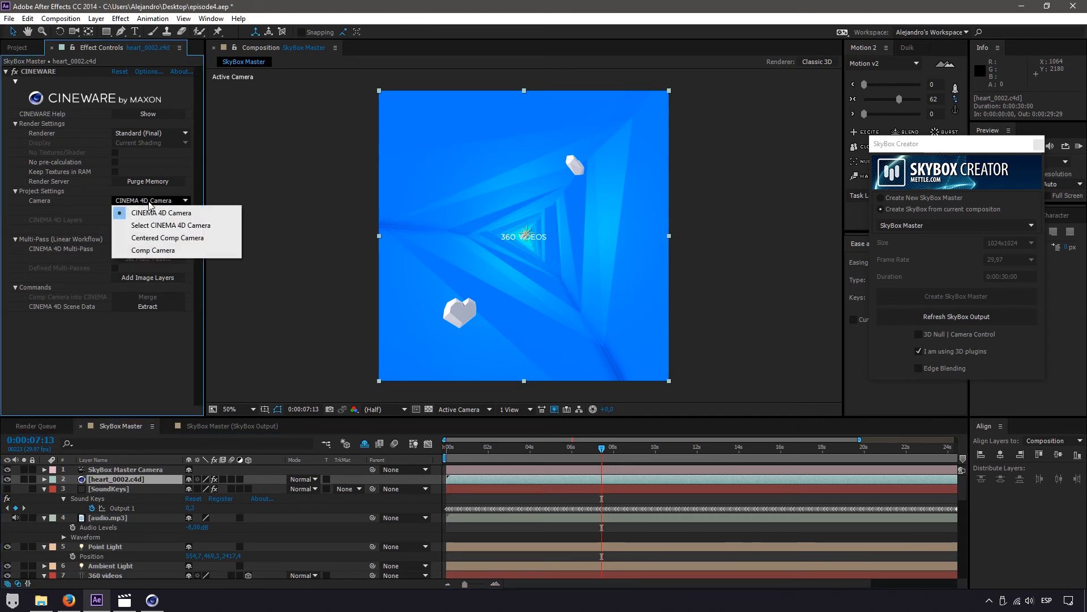
pyautogui.click(146, 238)
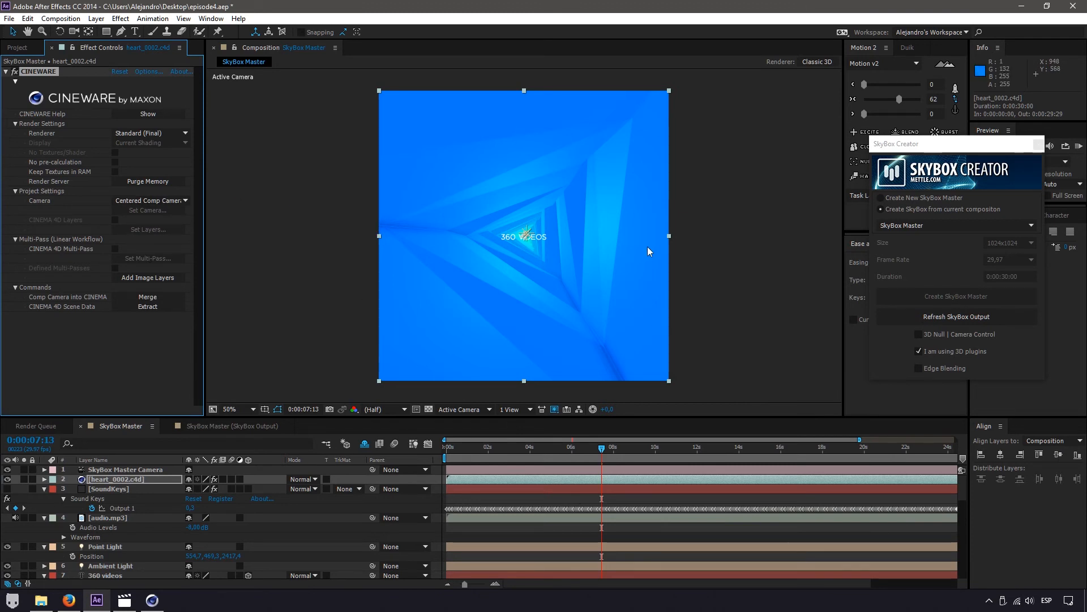
# Refresh the SkyBox output from SkyBox Master and show the output composition's frame at 0:00:12:01
pyautogui.click(942, 317)
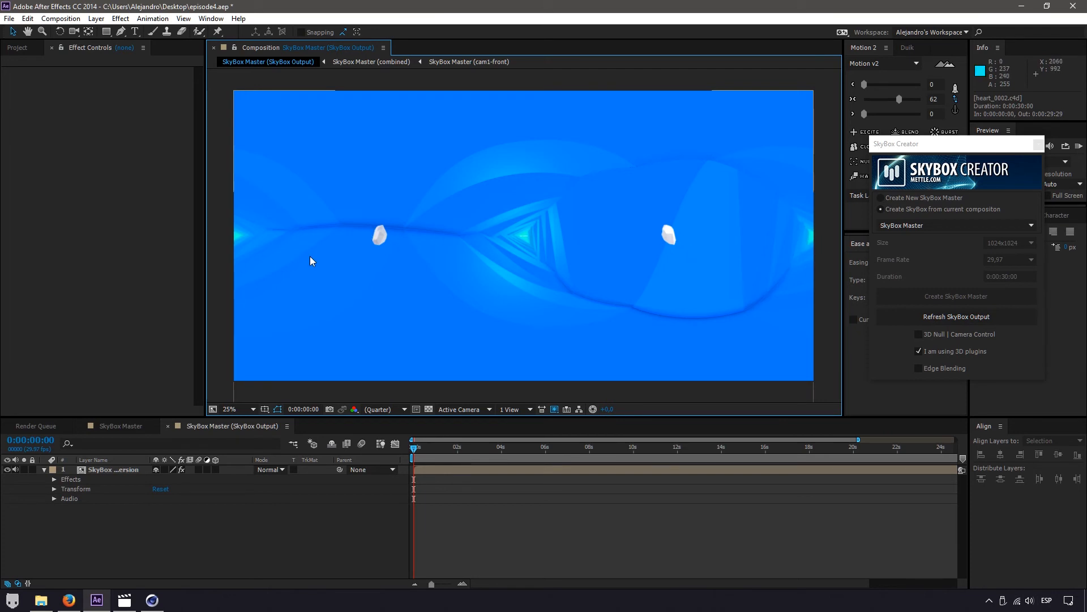
pyautogui.click(678, 450)
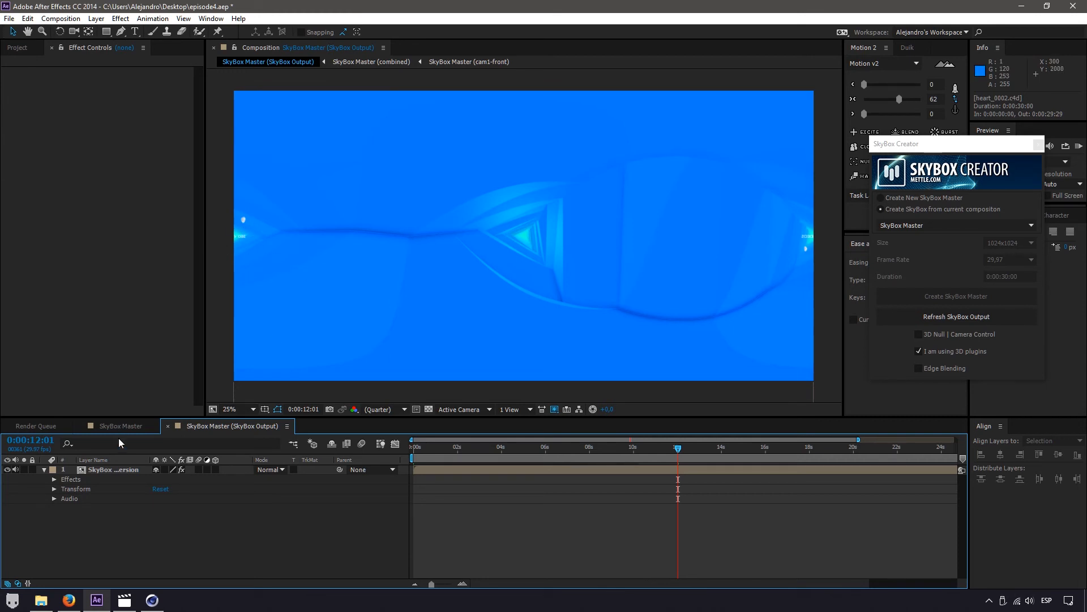
# Set the Pan (Y axis) of the SkyBox Conversion layer's Re-orient Camera View to 180° in the SkyBox Output composition
pyautogui.click(116, 469)
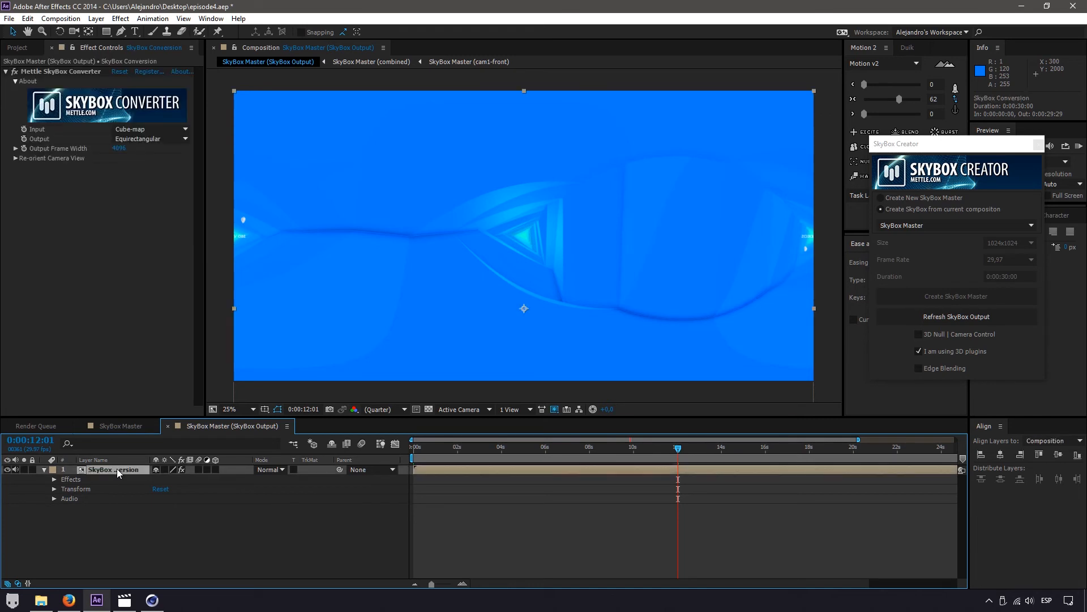
pyautogui.click(109, 425)
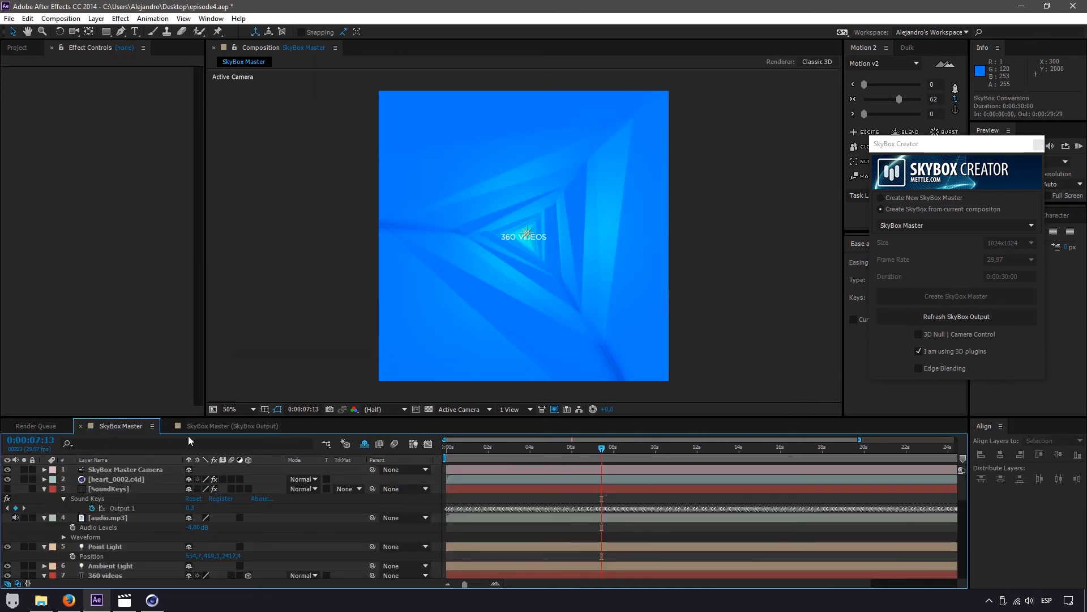
pyautogui.click(200, 426)
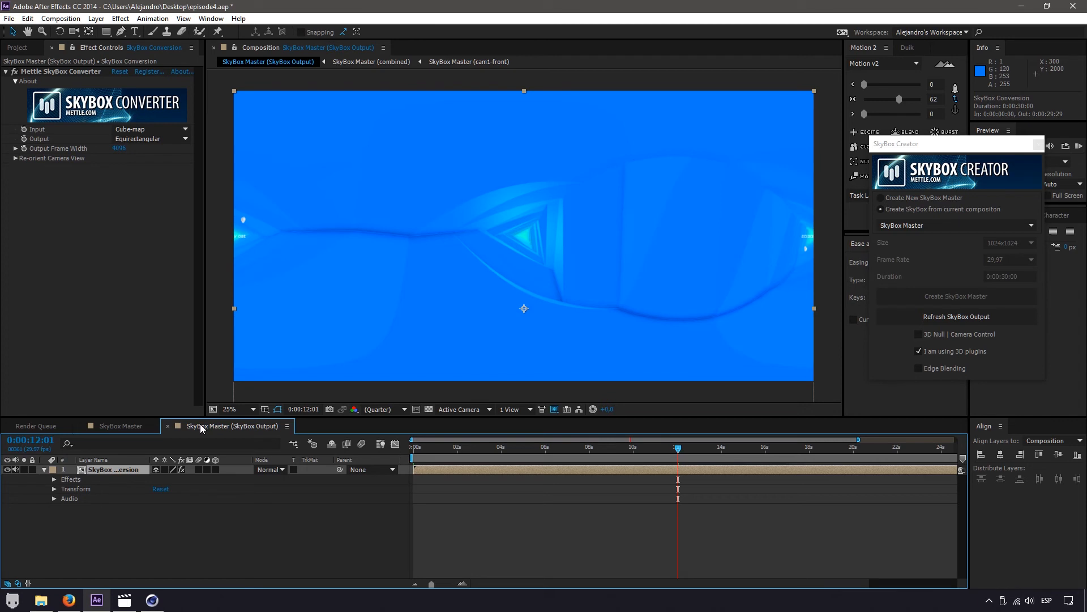
pyautogui.click(35, 160)
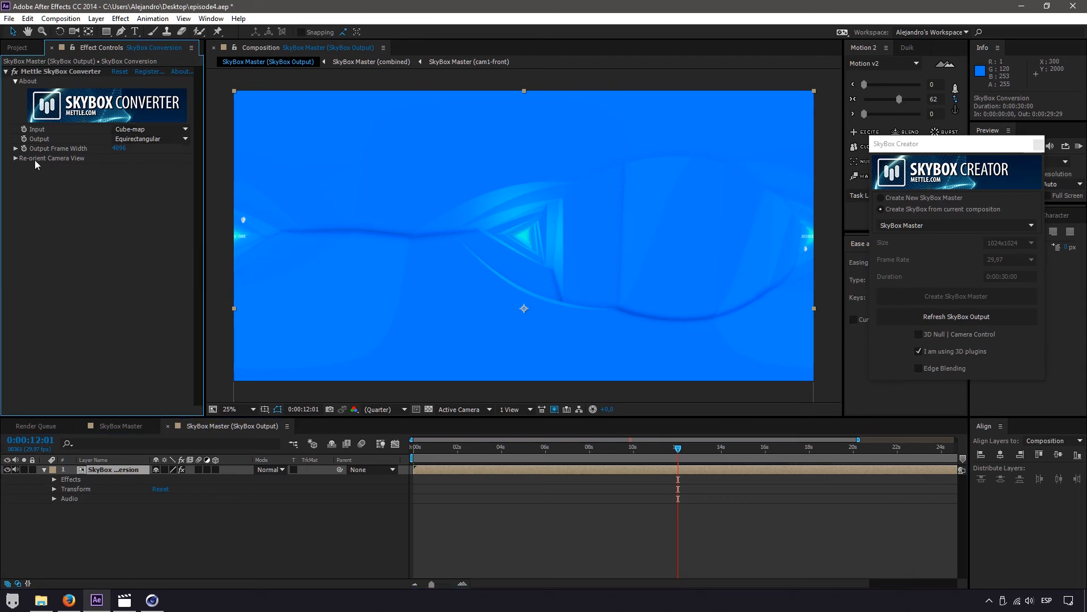
pyautogui.click(16, 159)
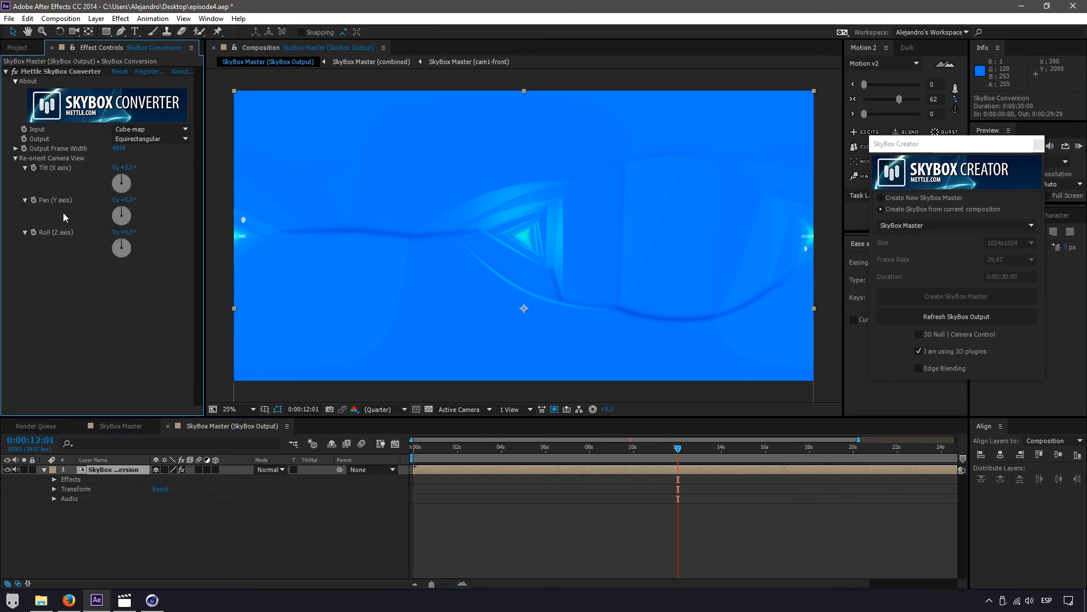
pyautogui.click(133, 197)
pyautogui.write('180')
pyautogui.click(158, 240)
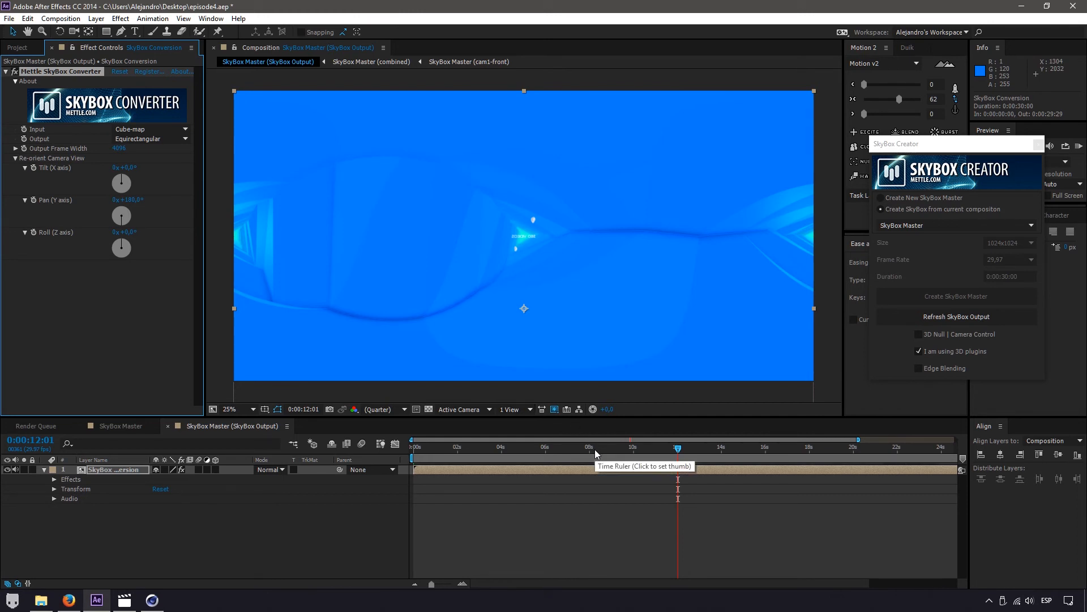
# Examine the hearts' motion in the SkyBox Output composition at several times between 0:00:00:00 and 0:00:14:13, ending on the first frame
pyautogui.moveTo(594, 449); pyautogui.dragTo(408, 441)
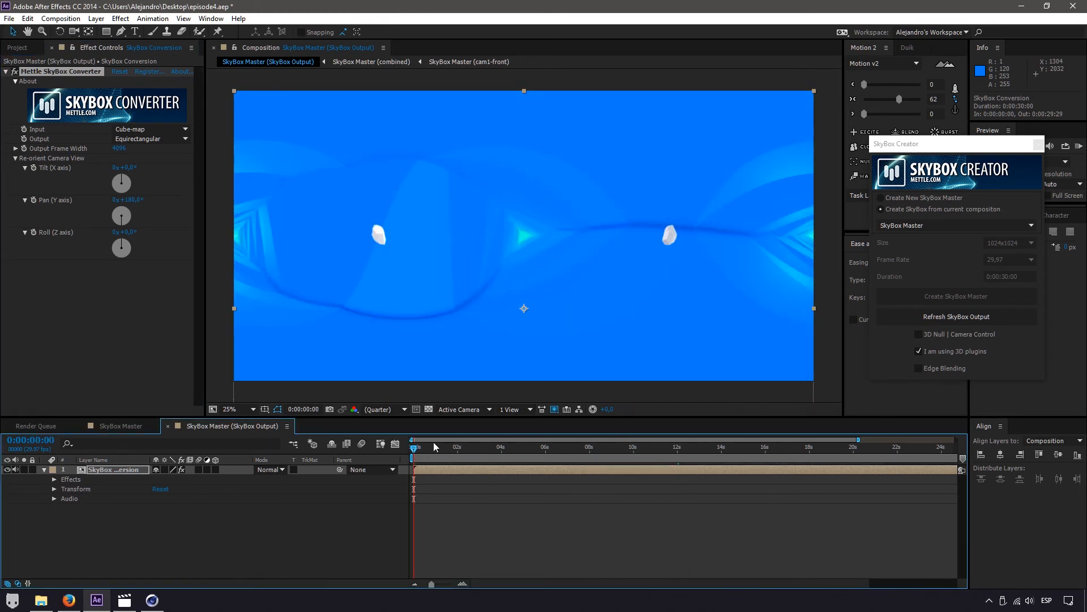
pyautogui.click(465, 447)
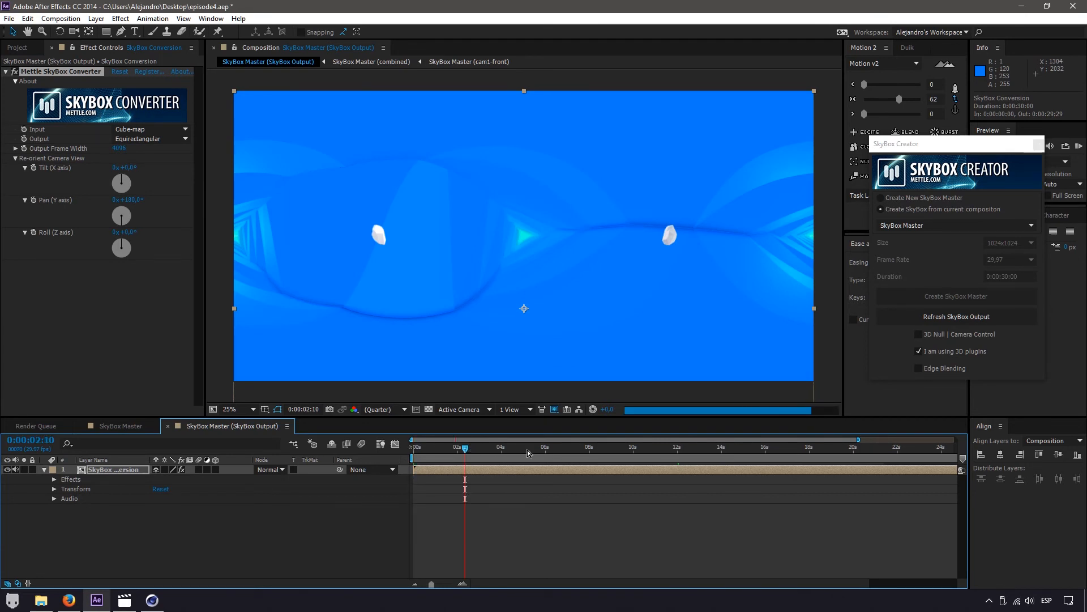
pyautogui.click(663, 458)
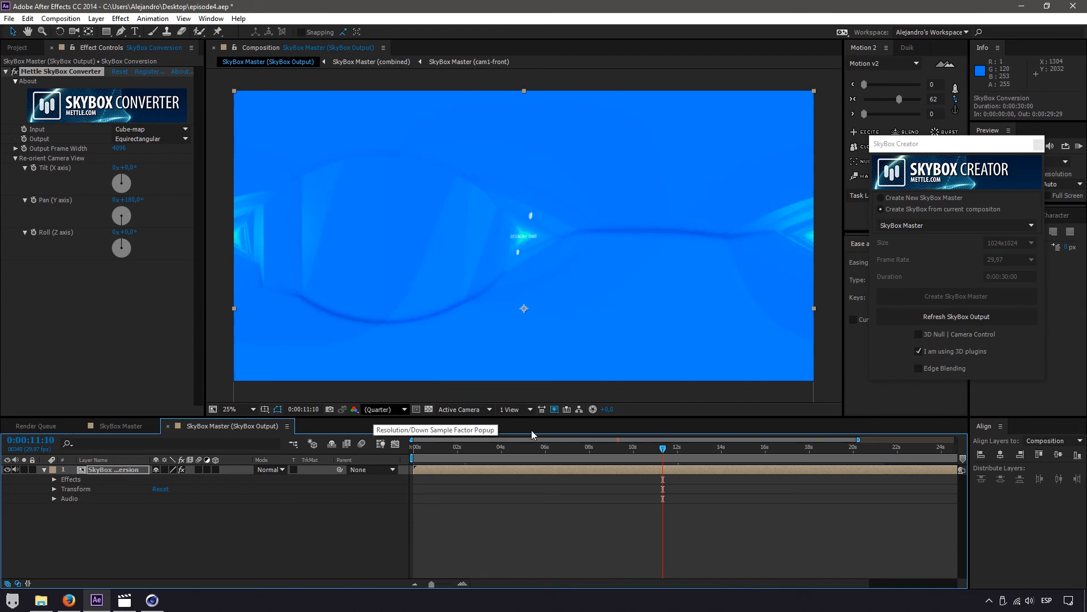
pyautogui.click(731, 449)
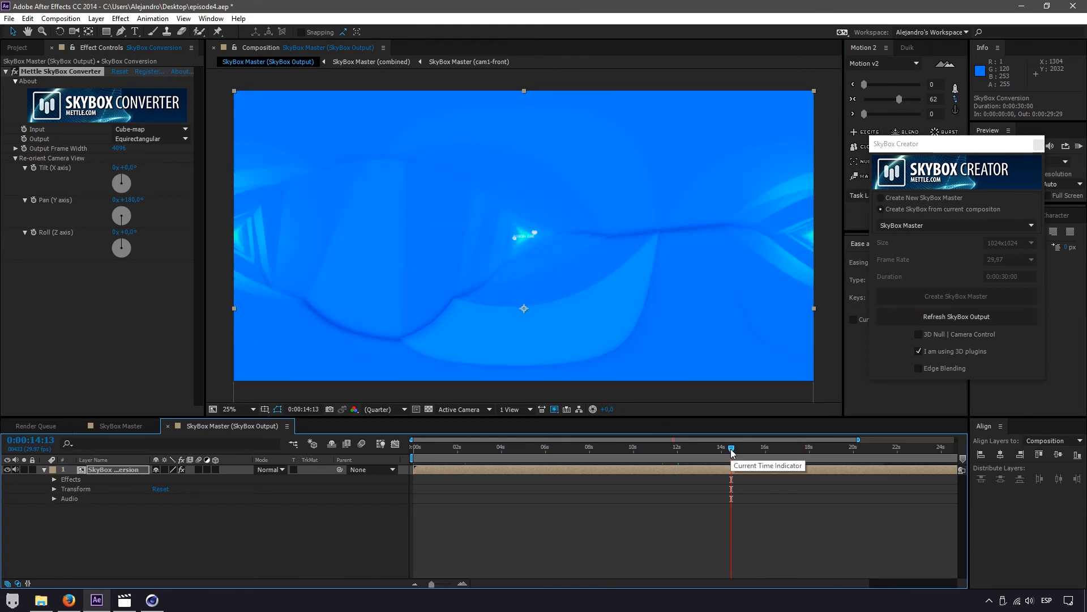
pyautogui.click(576, 448)
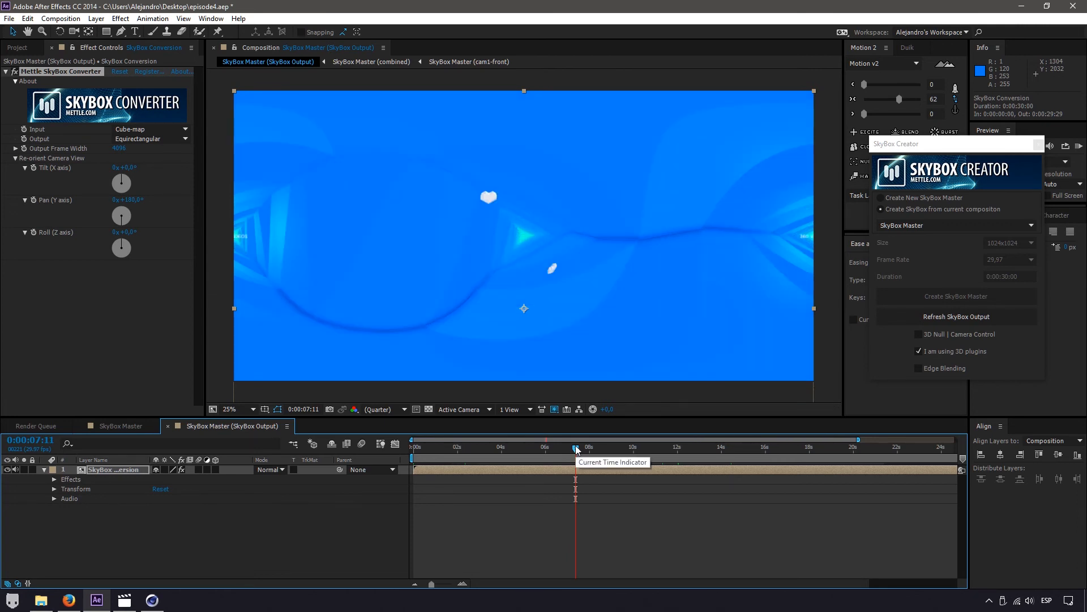
pyautogui.click(410, 448)
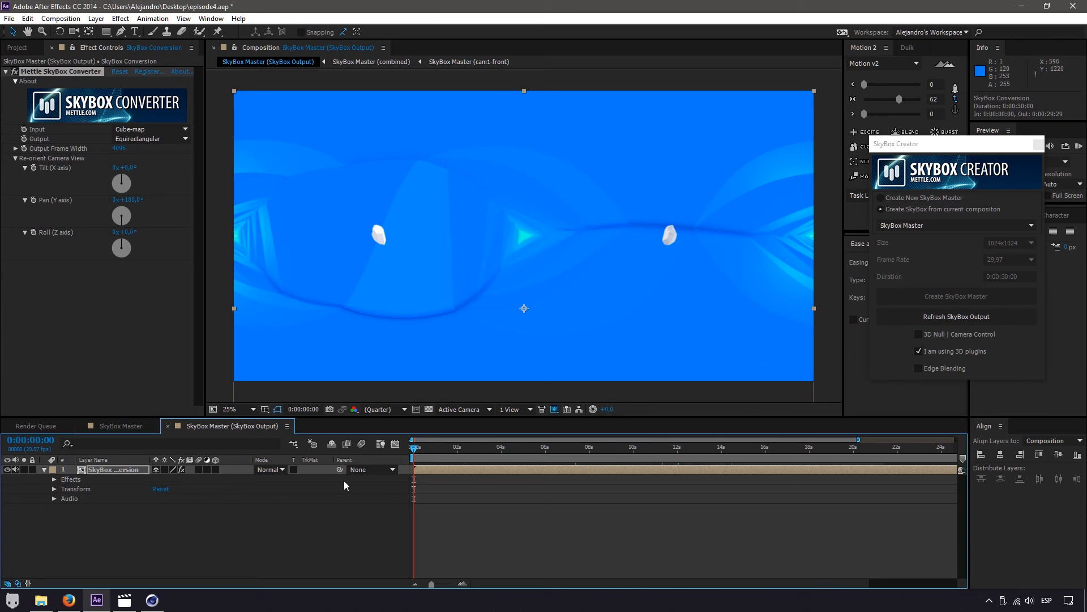
# Set the SkyBox Converter's Pan (Y axis) back to 0°
pyautogui.click(130, 200)
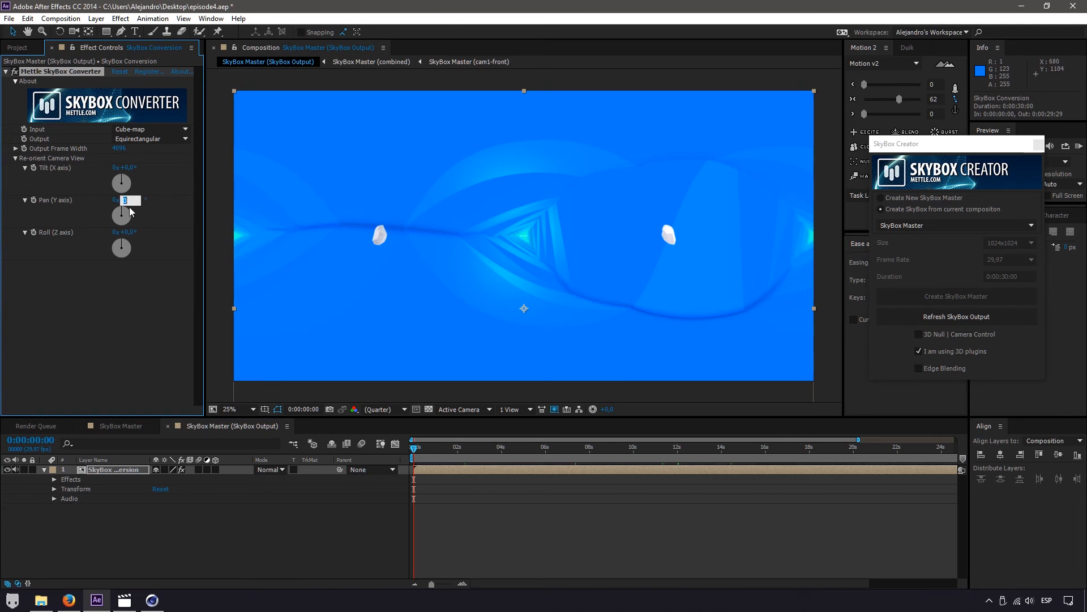
pyautogui.click(144, 314)
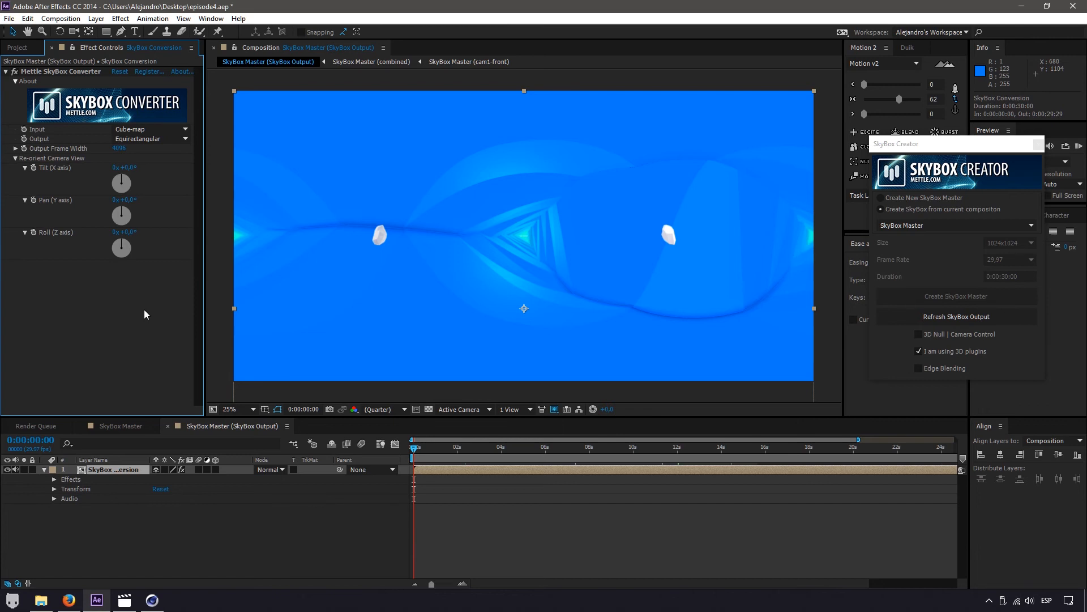
# Switch to the Películas y TV player, look around the 360 video in both viewing directions, and return to After Effects
pyautogui.click(124, 600)
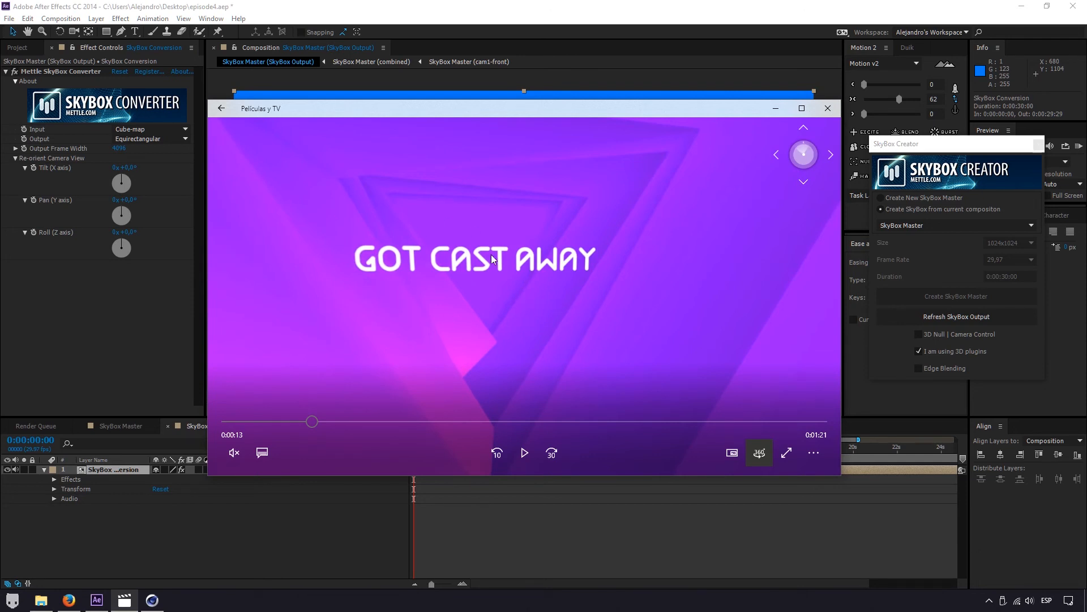
pyautogui.moveTo(322, 244); pyautogui.dragTo(426, 257)
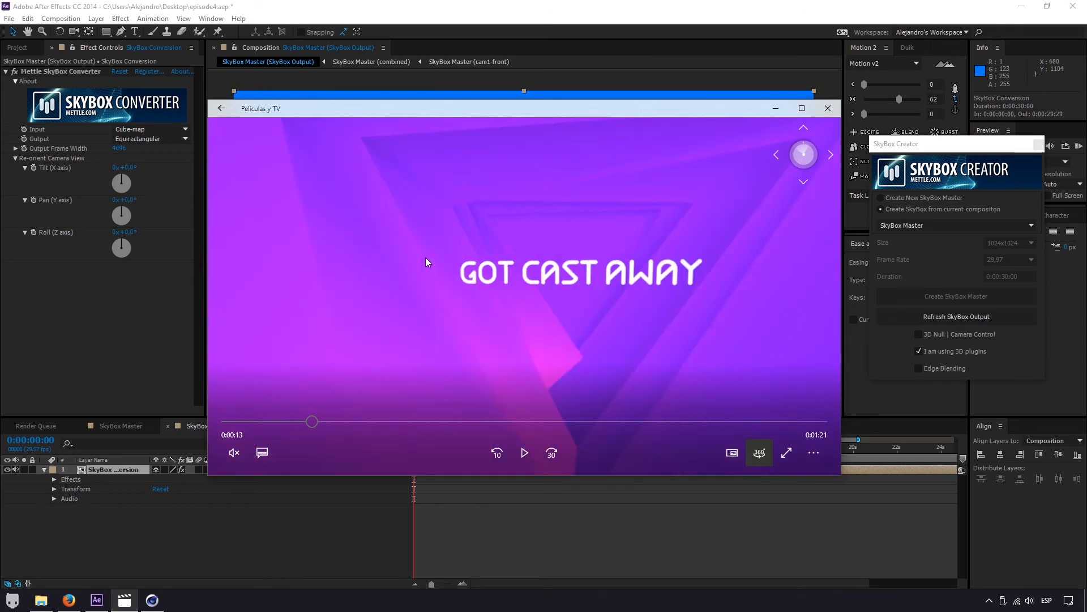
pyautogui.moveTo(584, 281); pyautogui.dragTo(538, 189)
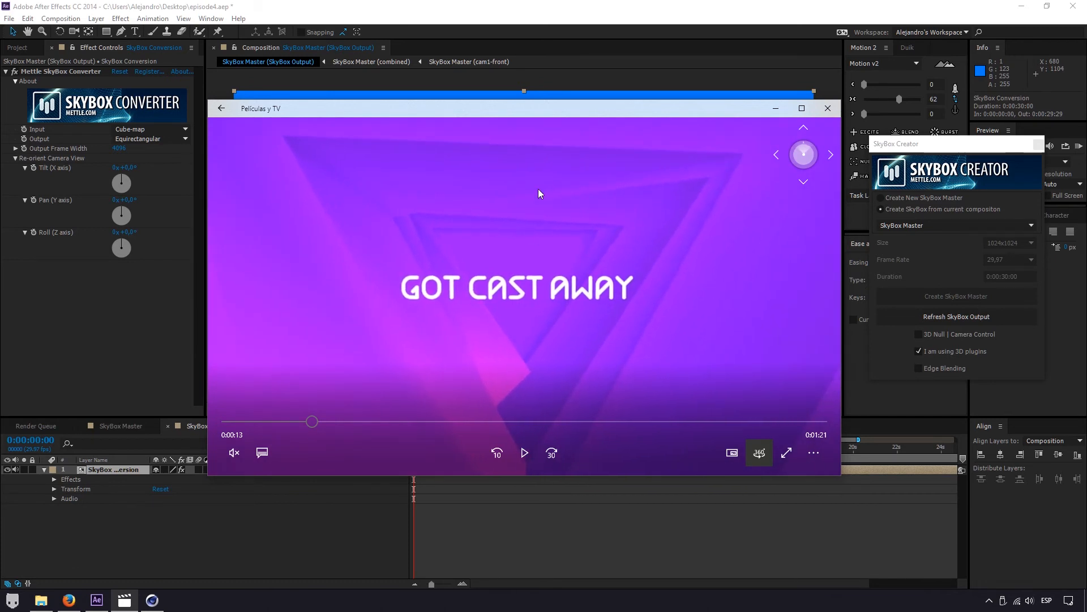
pyautogui.moveTo(446, 255); pyautogui.dragTo(510, 251)
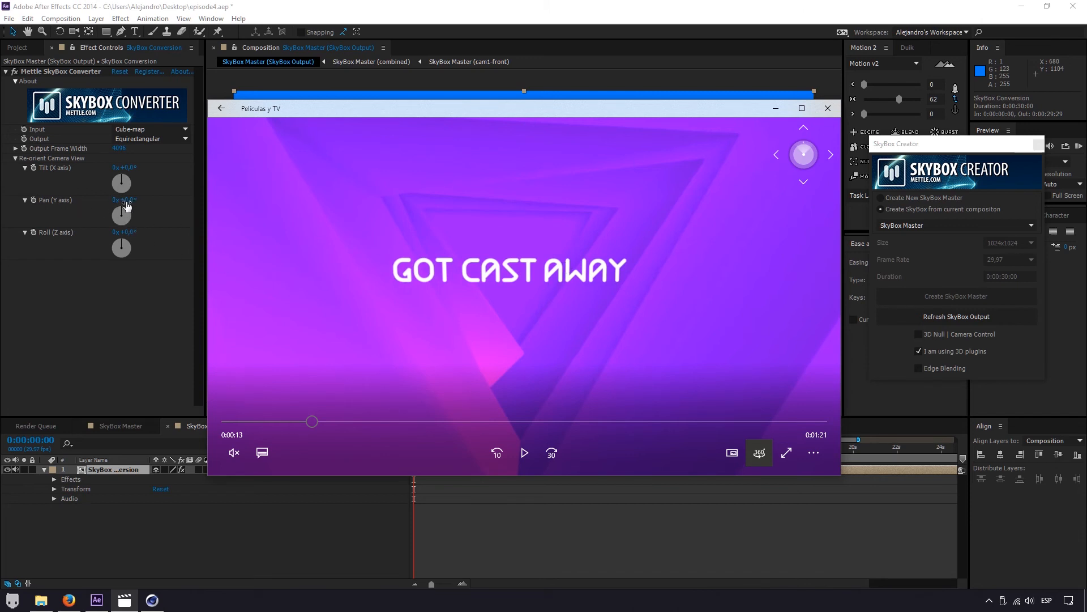
pyautogui.moveTo(355, 278); pyautogui.dragTo(359, 305)
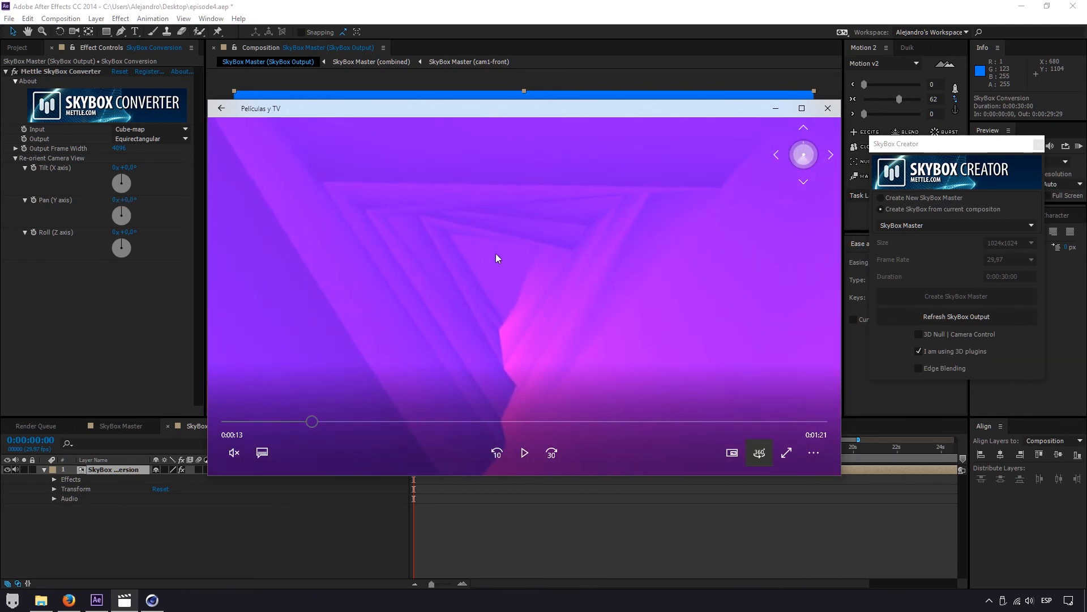
pyautogui.moveTo(413, 283); pyautogui.dragTo(356, 307)
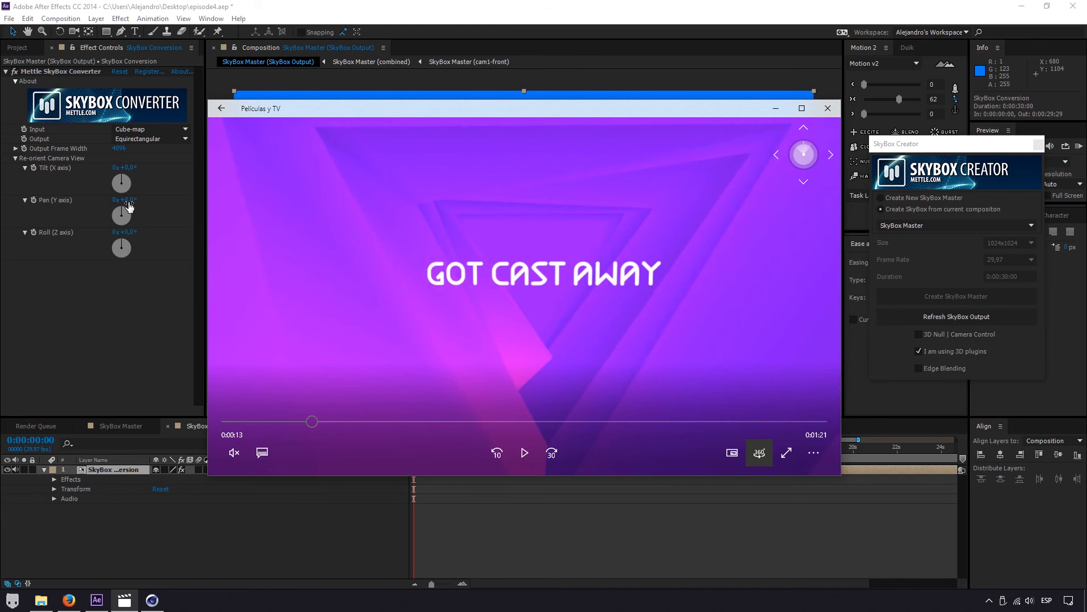
pyautogui.click(78, 317)
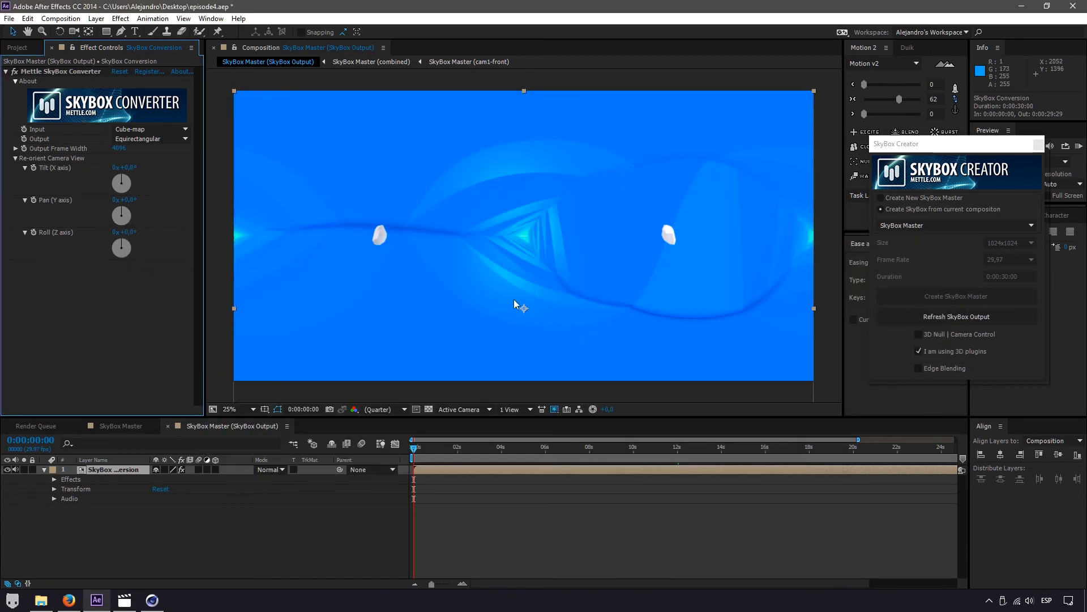
# In the SkyBox Master composition, set the heart_0002.c4d layer's Cineware renderer to Software
pyautogui.click(144, 425)
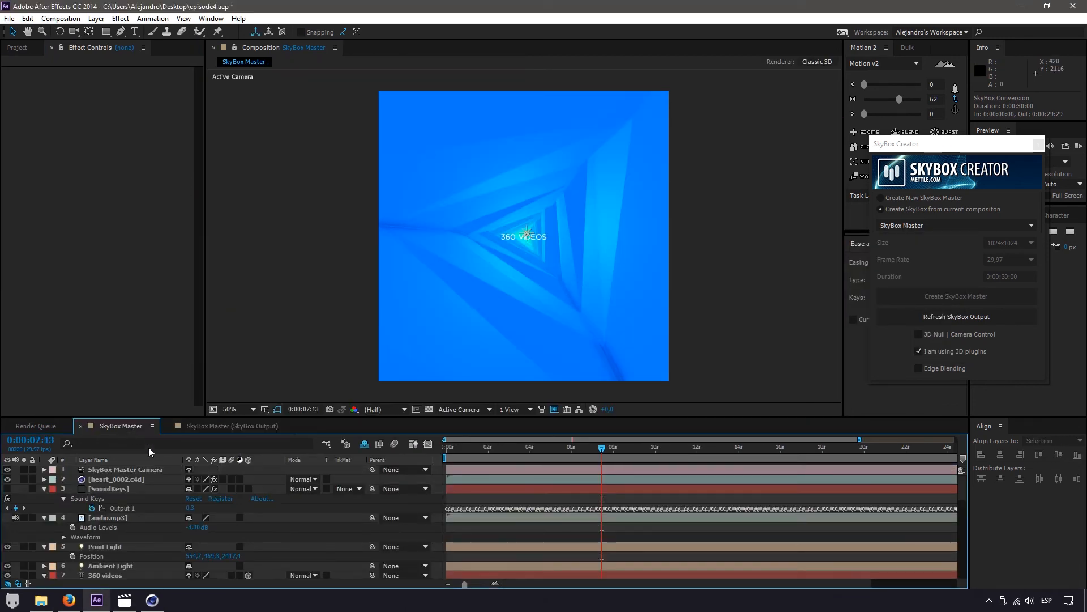
pyautogui.click(119, 480)
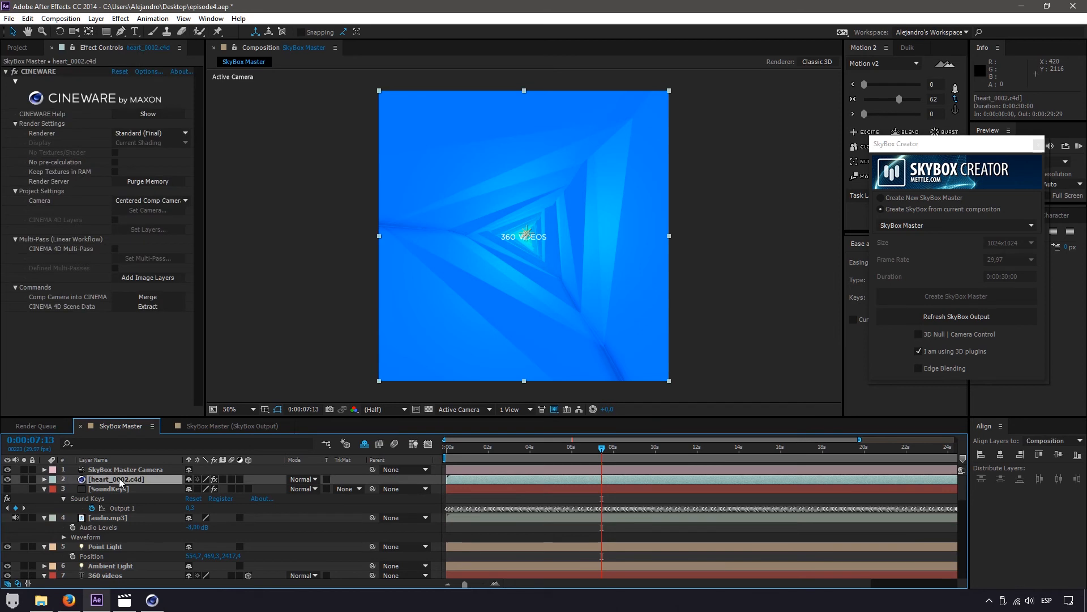
pyautogui.click(122, 134)
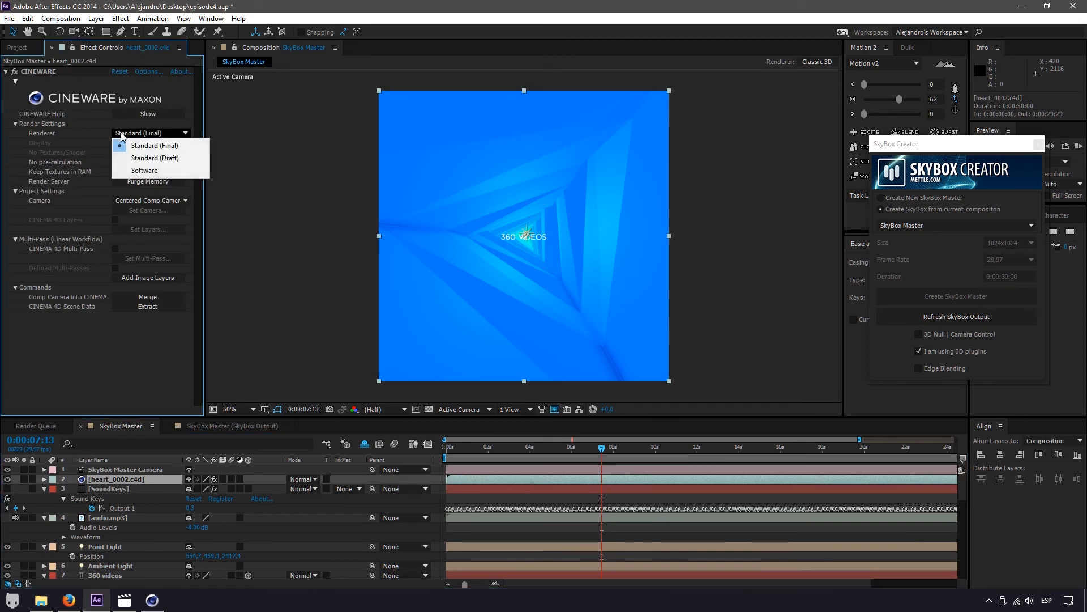
pyautogui.click(145, 170)
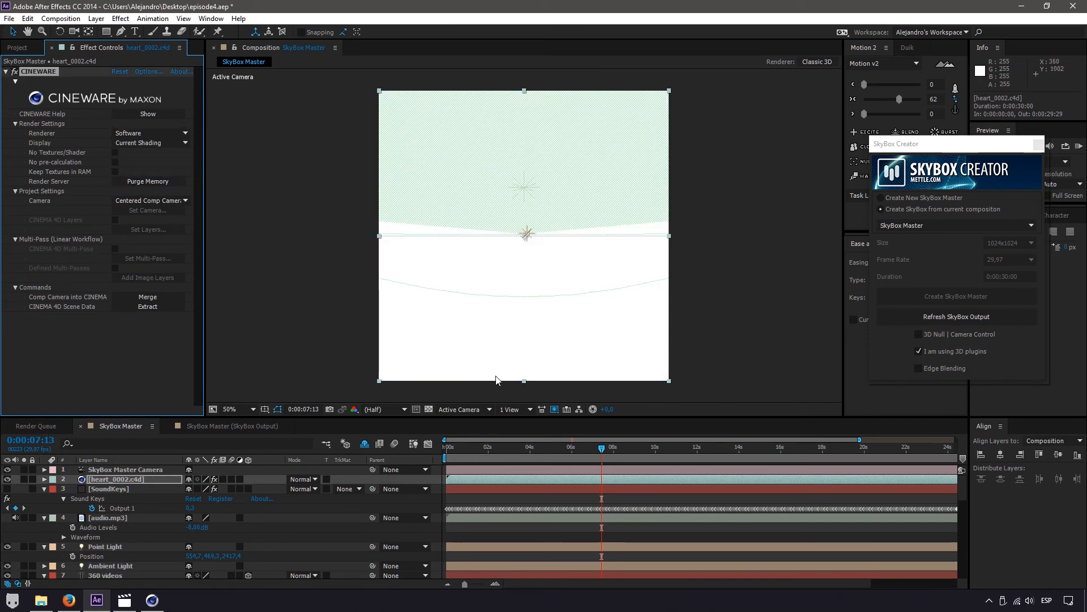
# Refresh the SkyBox output with the Software renderer and scrub the output composition to 0:00:19:12 to check the hearts' paths
pyautogui.click(191, 424)
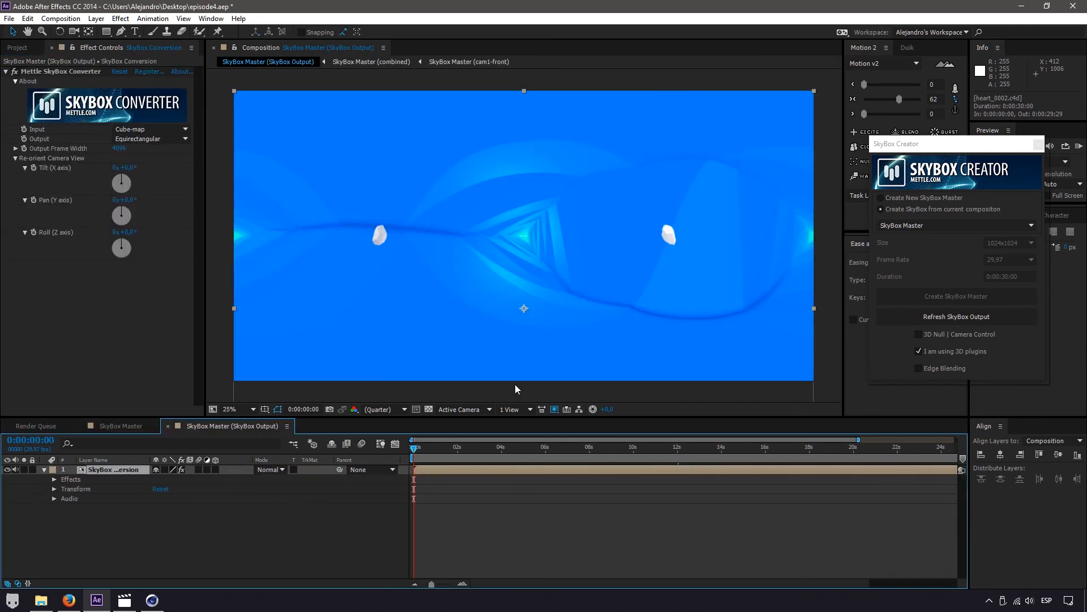
pyautogui.click(941, 317)
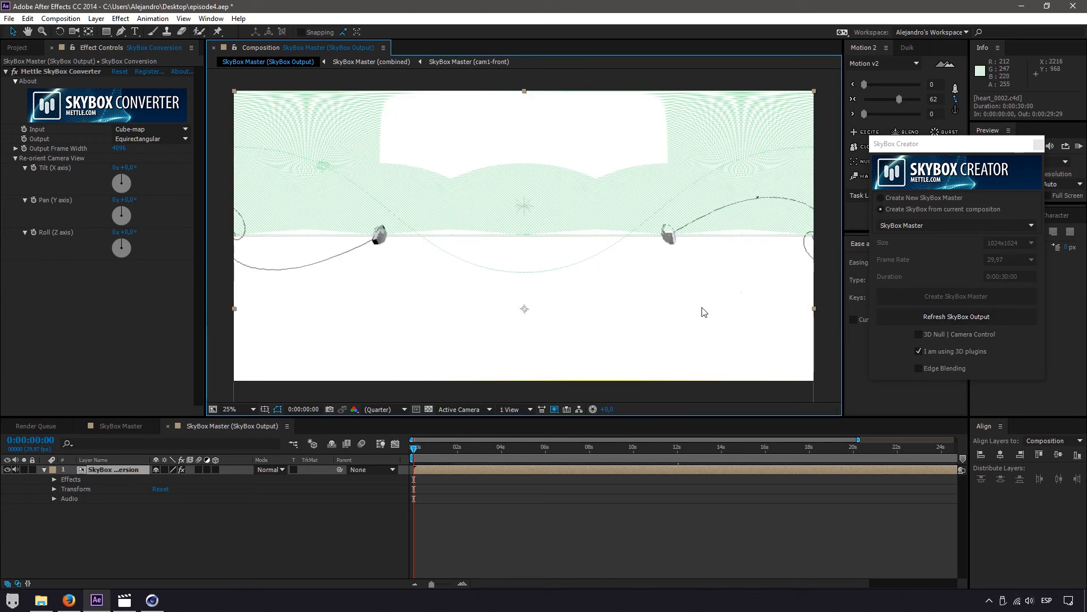
pyautogui.moveTo(420, 450); pyautogui.dragTo(496, 448)
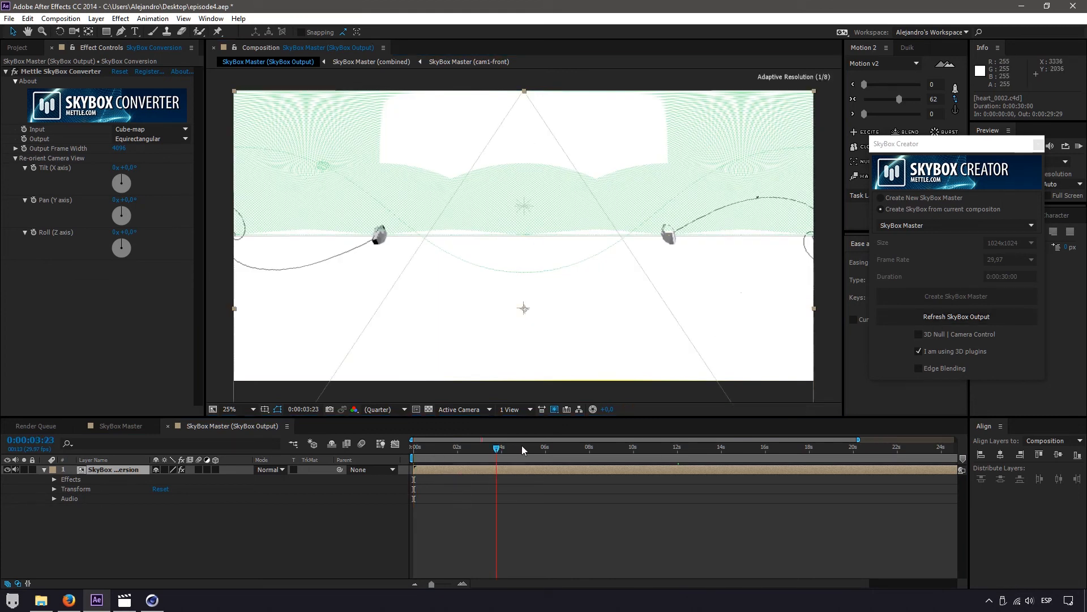
pyautogui.click(618, 453)
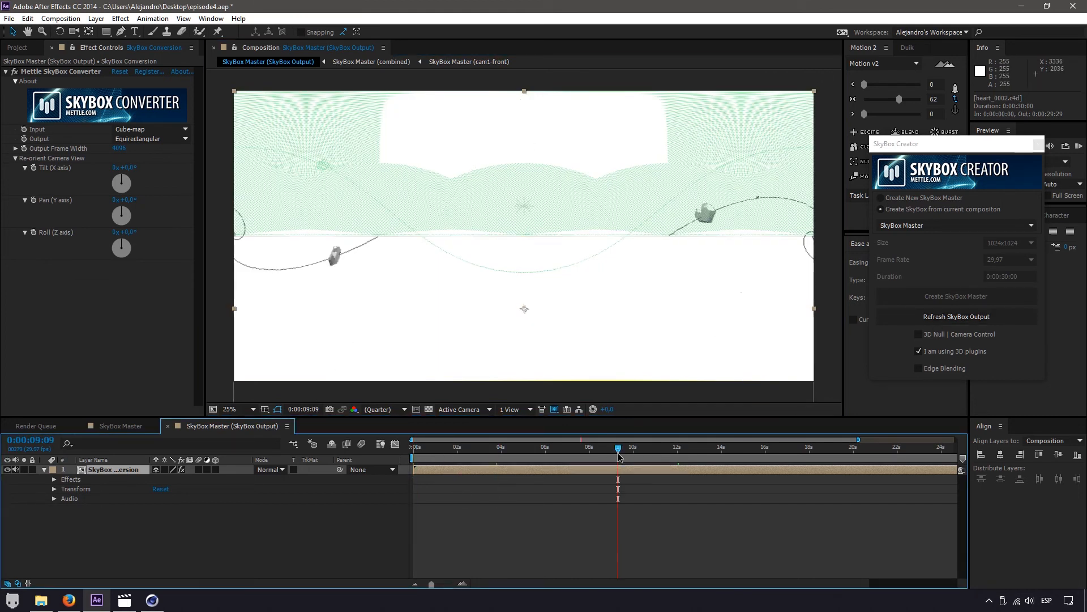
pyautogui.moveTo(691, 454); pyautogui.dragTo(840, 450)
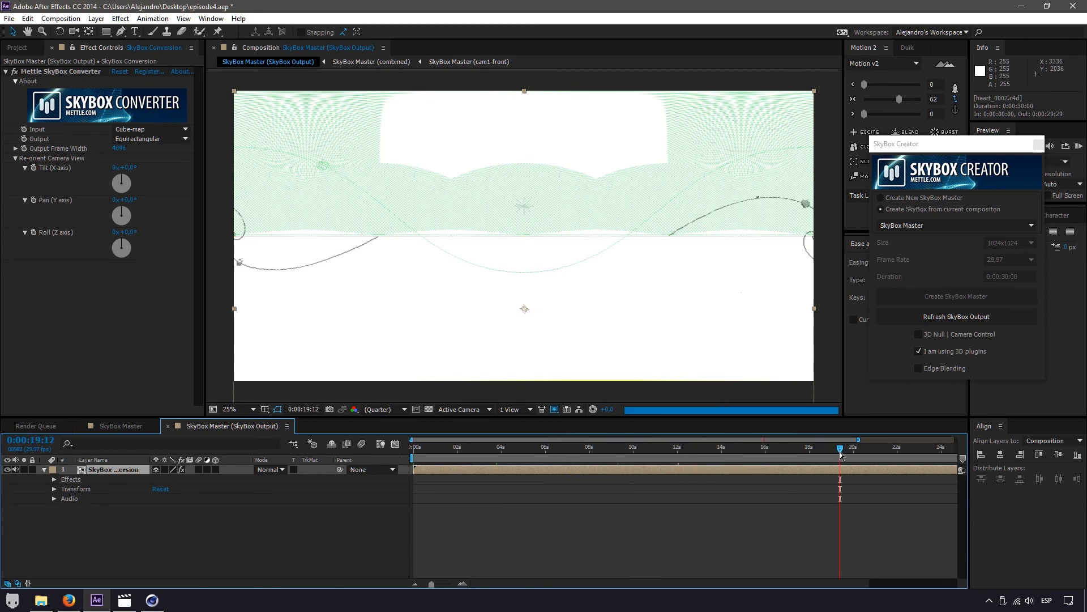
# In the SkyBox Master composition, set the heart_0002.c4d layer's Cineware renderer to Standard (Final)
pyautogui.click(101, 430)
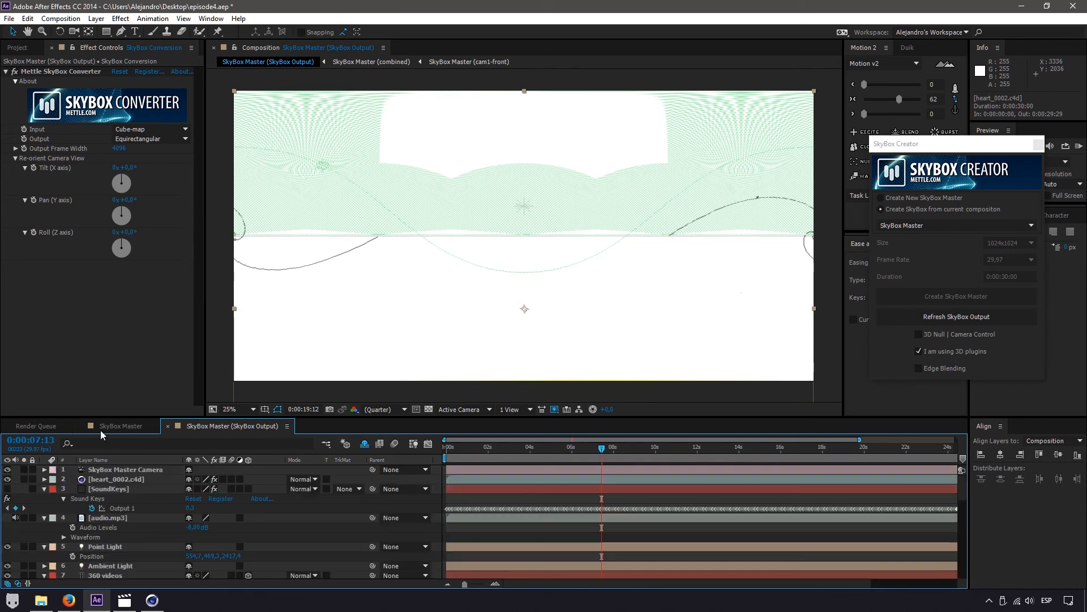
pyautogui.moveTo(480, 453); pyautogui.dragTo(569, 451)
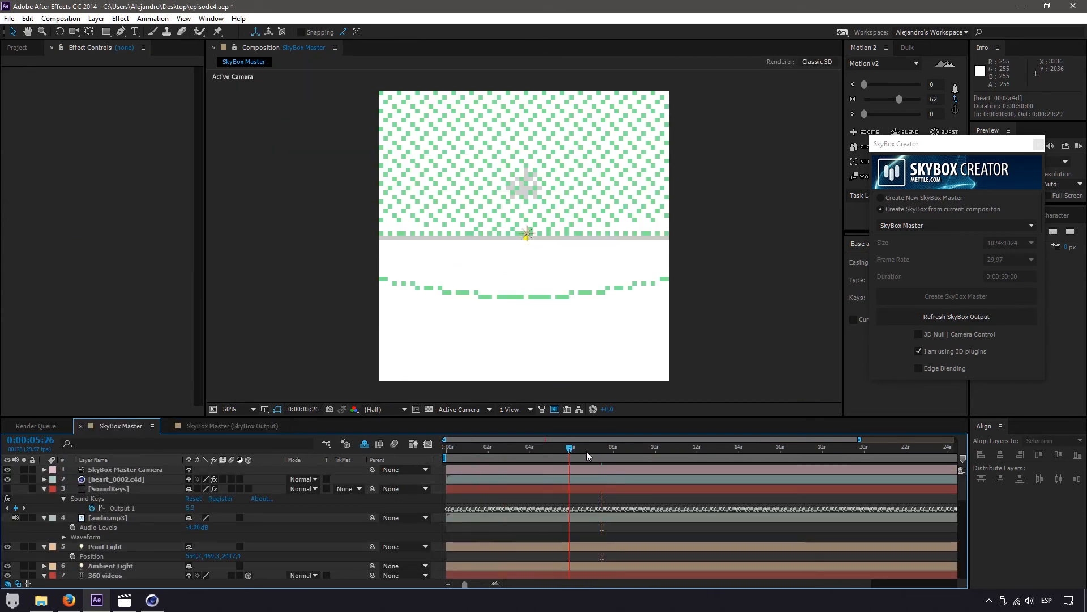
pyautogui.click(120, 480)
pyautogui.click(154, 136)
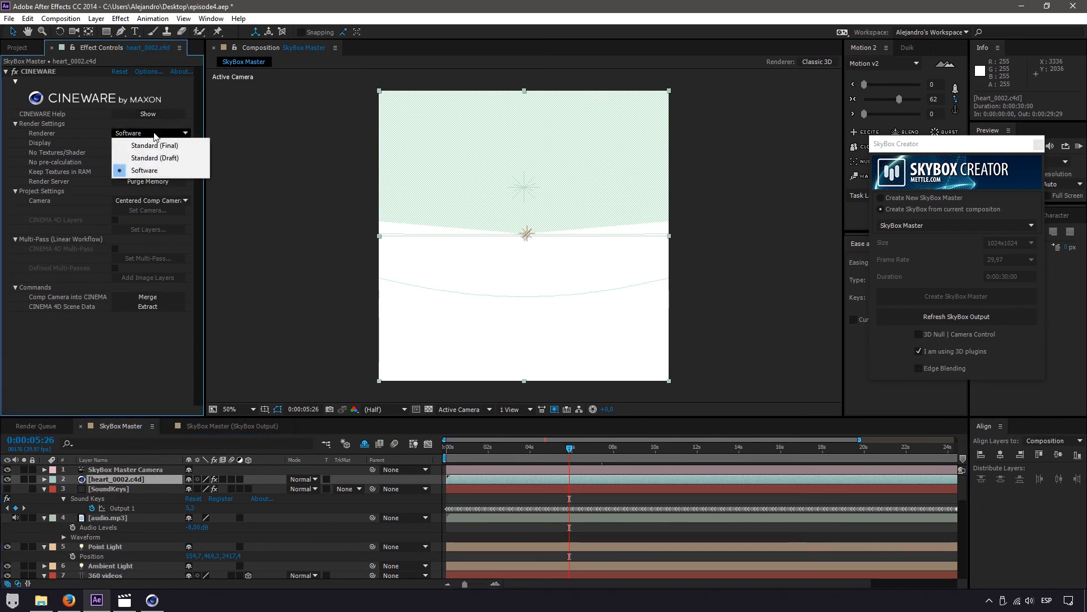
pyautogui.click(155, 143)
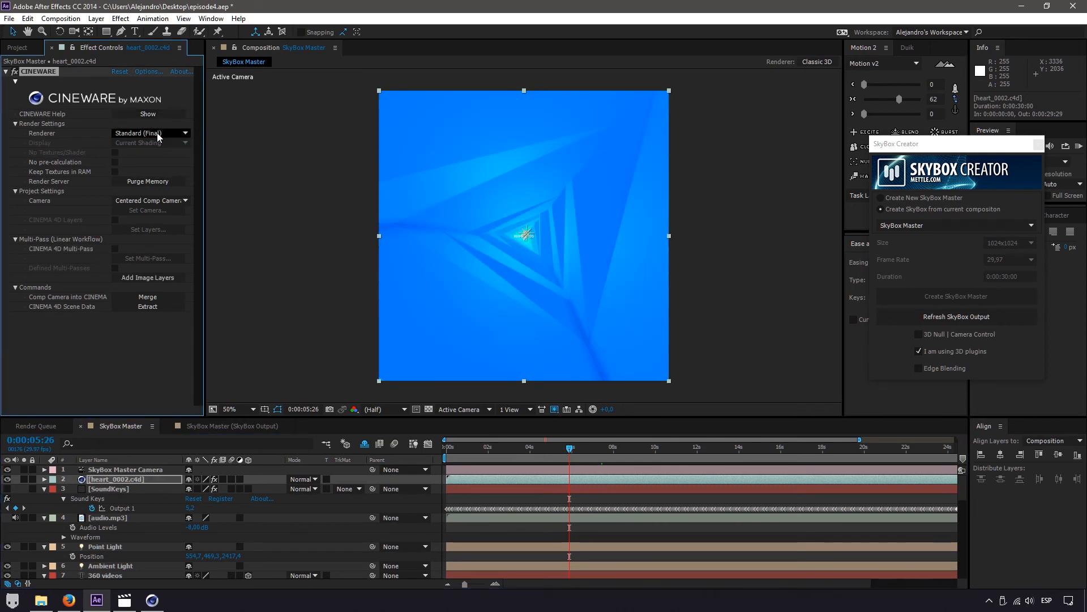
# Scrub the SkyBox Master composition to 0:00:17:26 to check the final render, and close the Align panel
pyautogui.moveTo(556, 451); pyautogui.dragTo(716, 459)
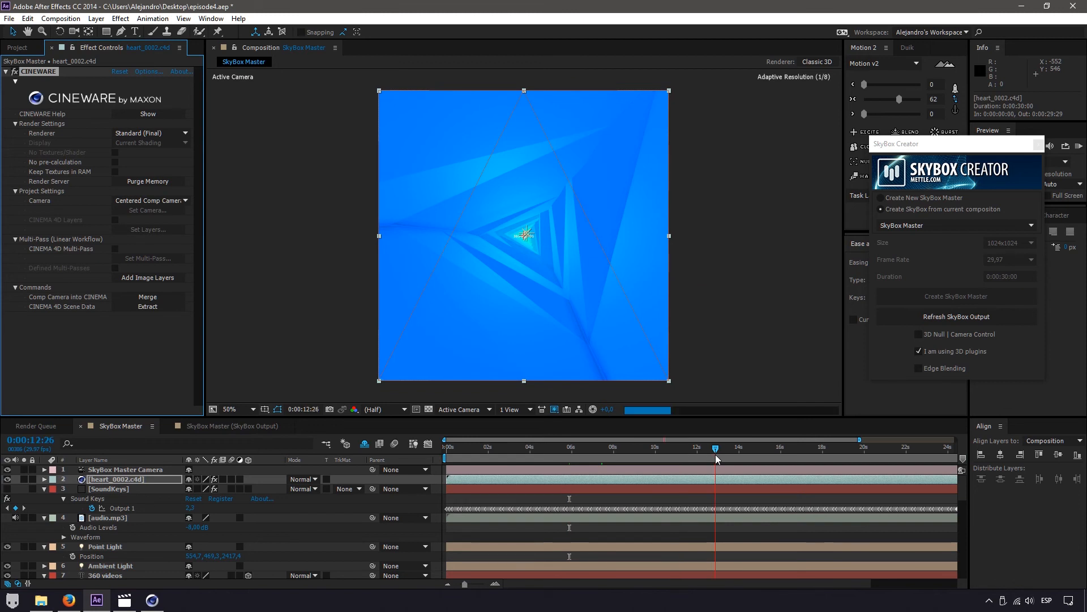
pyautogui.click(784, 452)
pyautogui.click(820, 453)
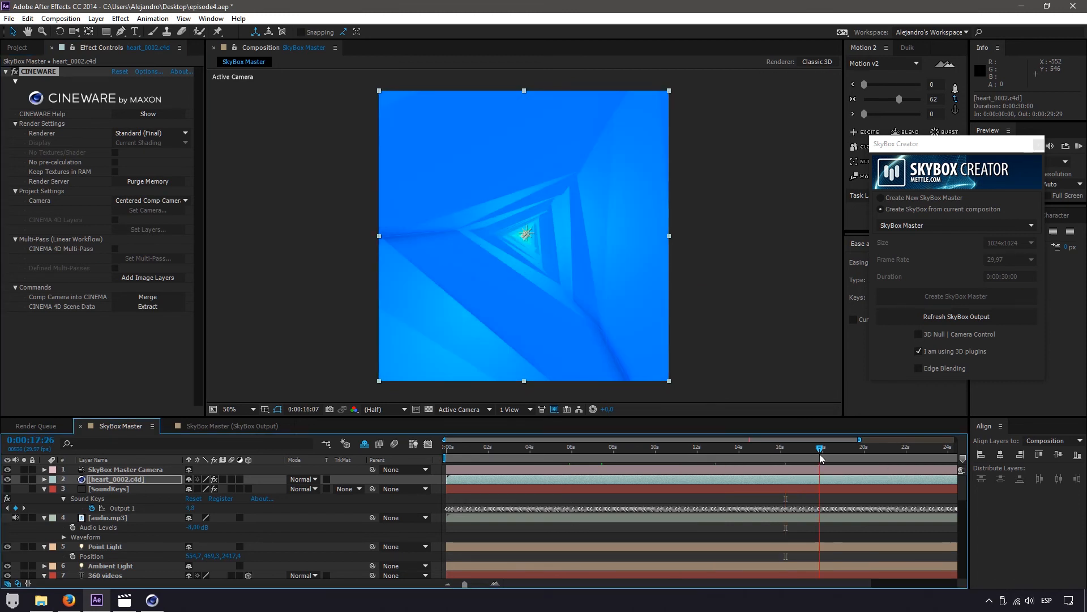
pyautogui.click(1000, 432)
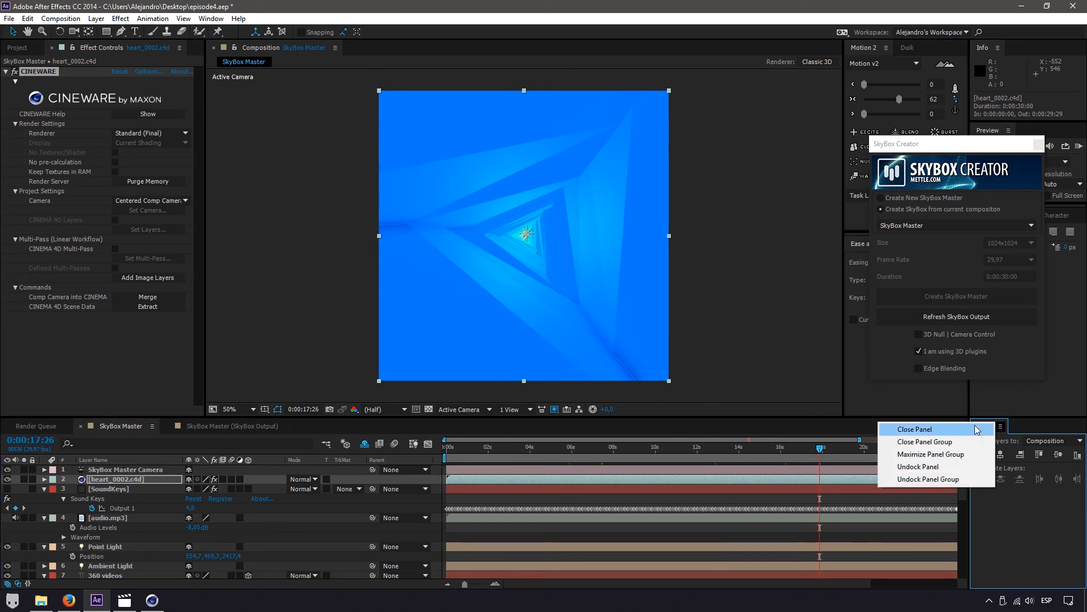
pyautogui.click(901, 430)
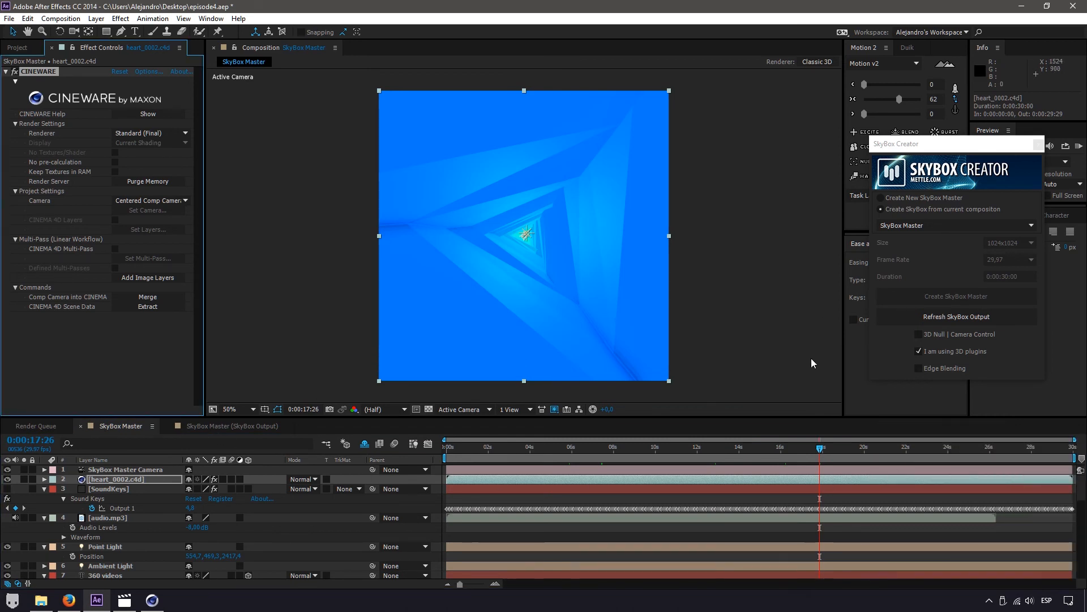
# Refresh the SkyBox output and add the SkyBox Master (SkyBox Output) composition to the render queue
pyautogui.click(927, 262)
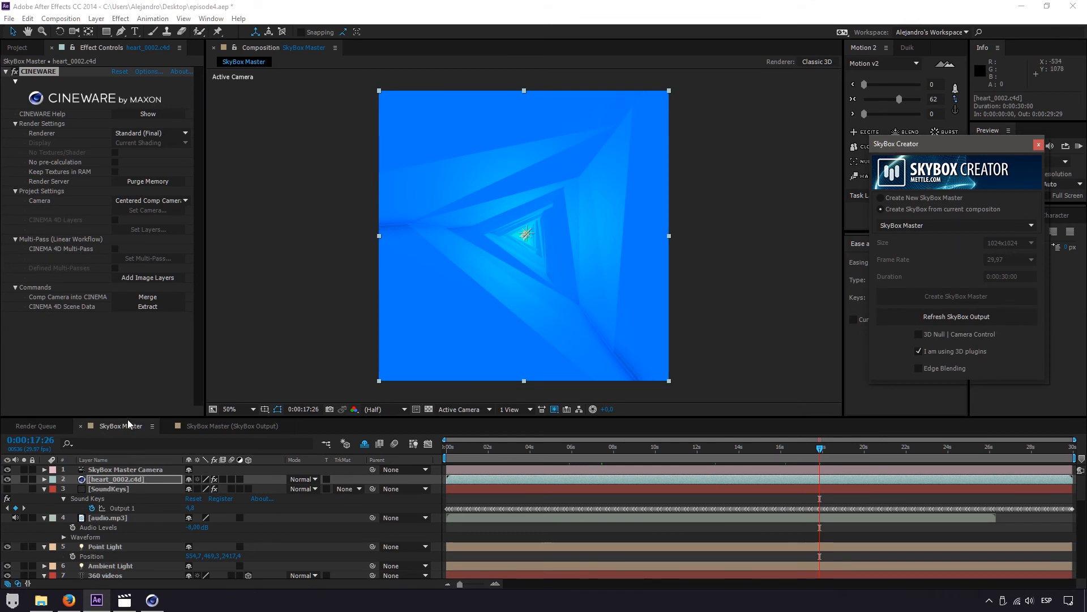
pyautogui.click(935, 315)
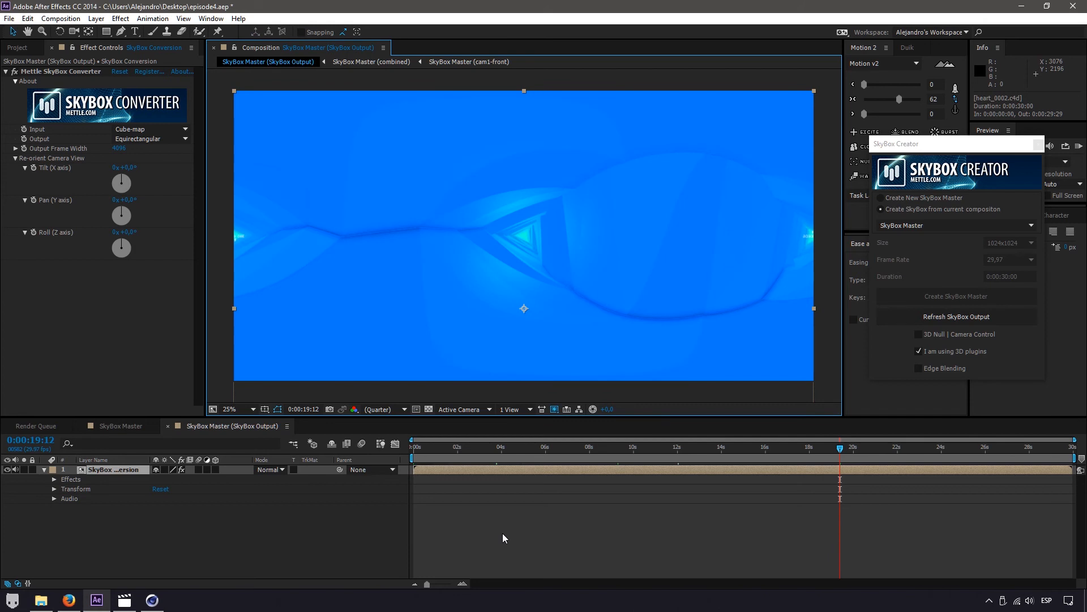
pyautogui.hotkey('ctrl', 'm')
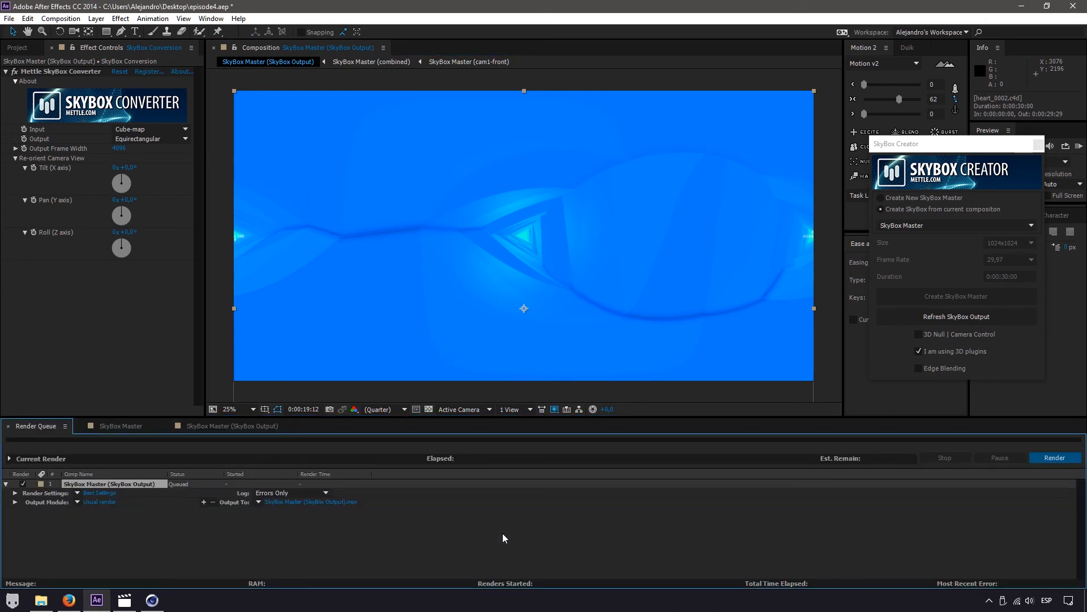
# Open the queued item's output module settings and read the settings mismatch details
pyautogui.click(86, 501)
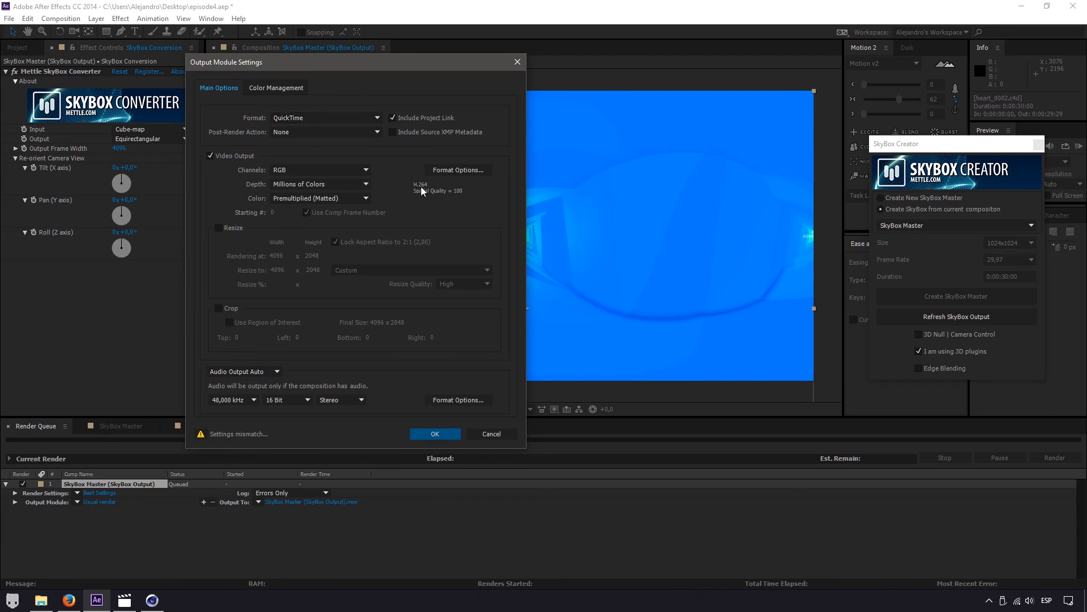
pyautogui.click(206, 437)
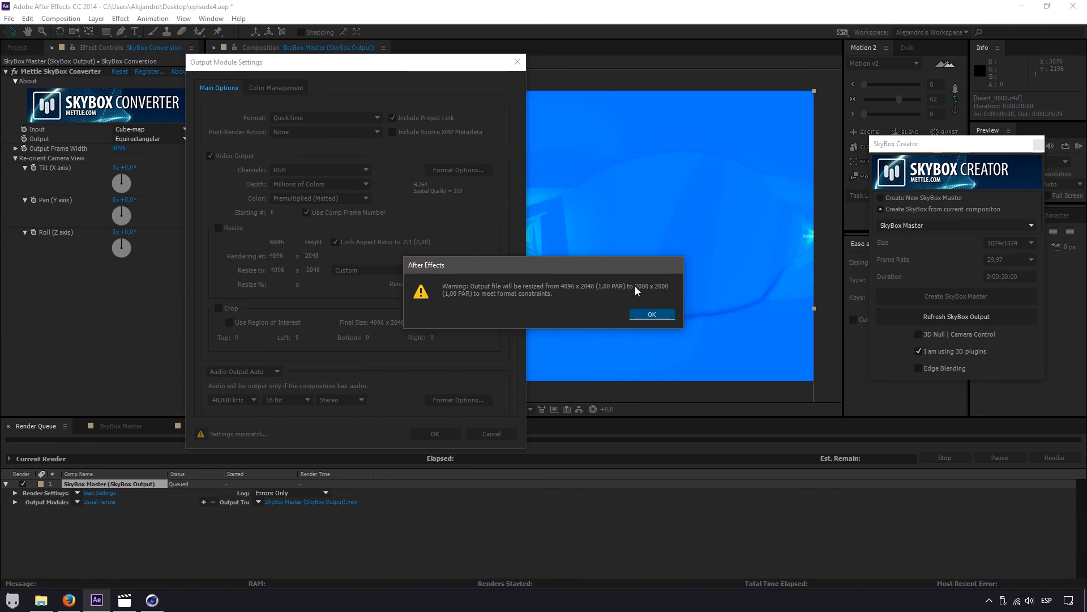
pyautogui.click(651, 318)
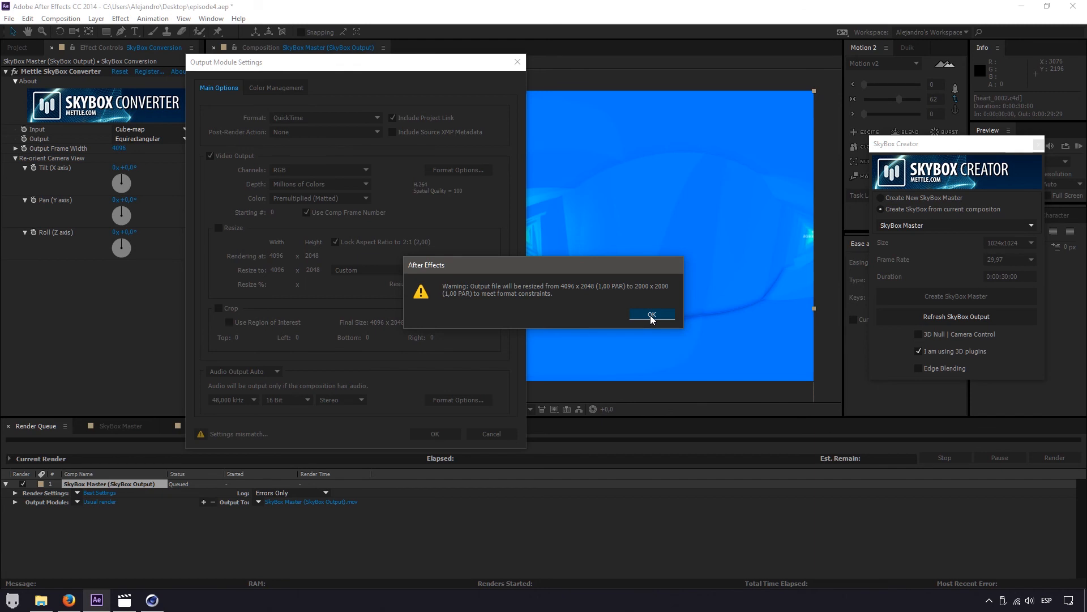
# Set the output module's QuickTime video codec to Animación and render the queued composition
pyautogui.click(458, 170)
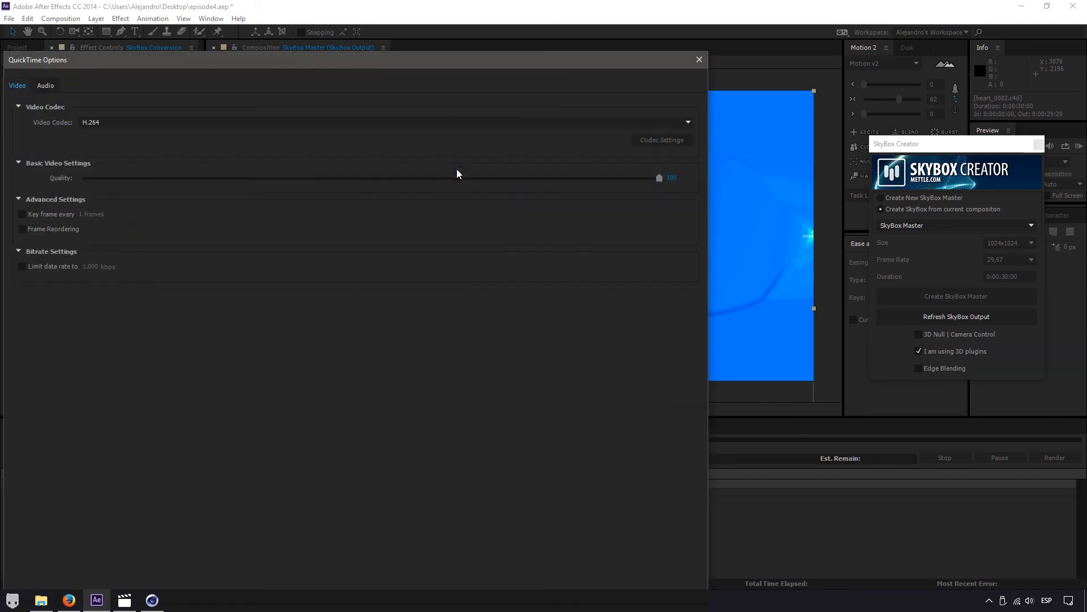
pyautogui.click(351, 122)
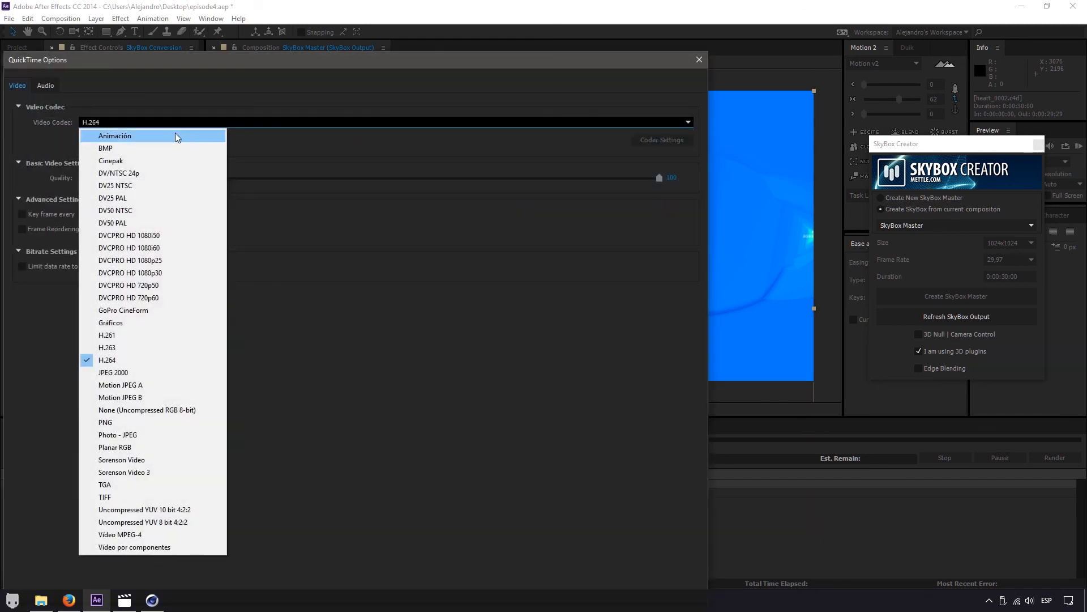
pyautogui.click(139, 137)
pyautogui.moveTo(197, 64); pyautogui.dragTo(243, 46)
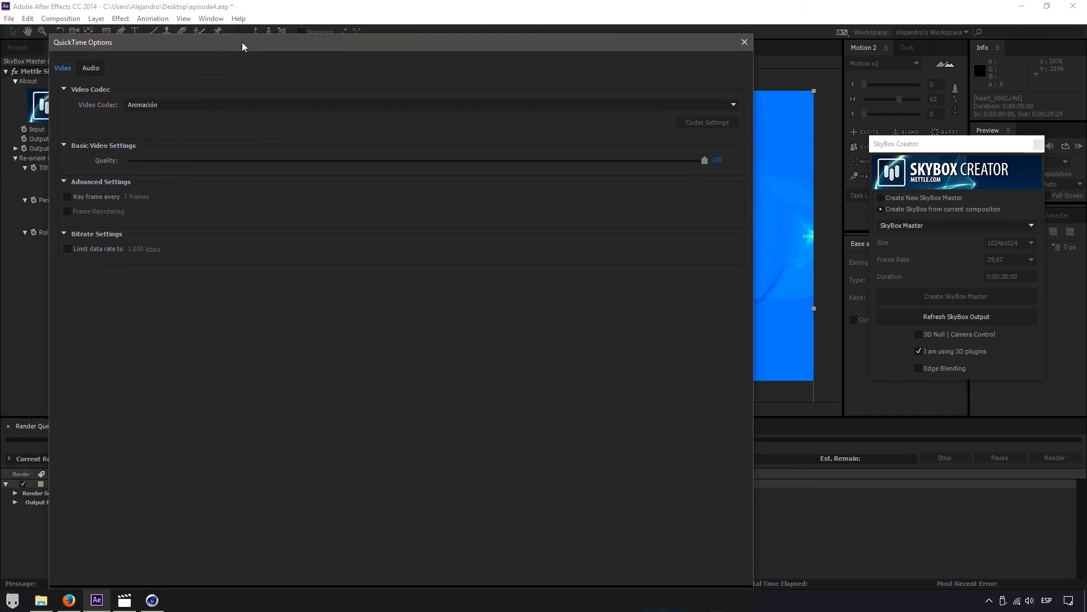
pyautogui.moveTo(324, 43); pyautogui.dragTo(331, 96)
pyautogui.click(659, 525)
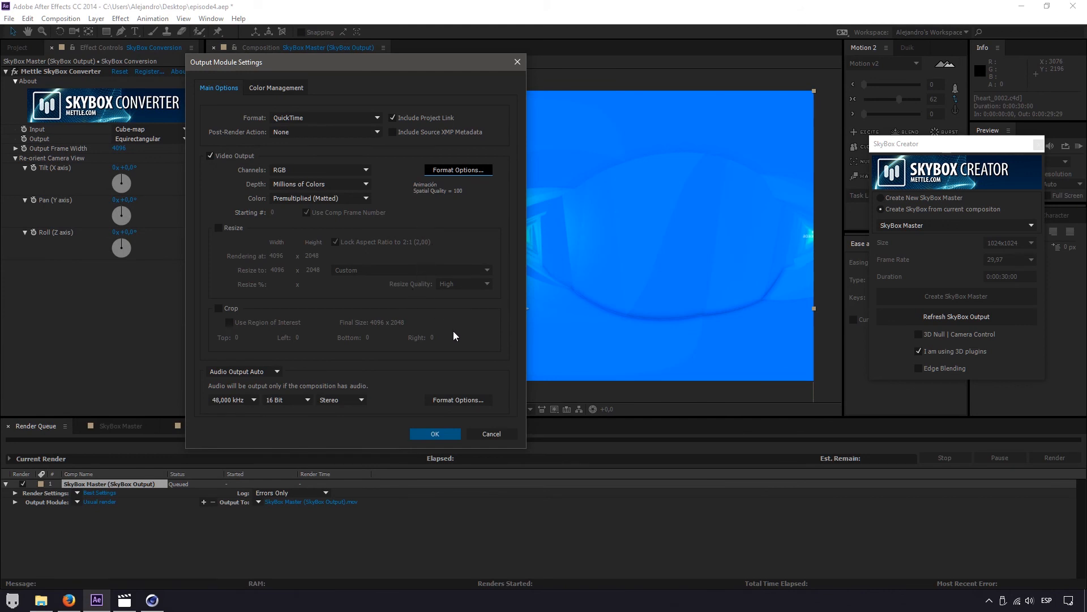
pyautogui.click(429, 433)
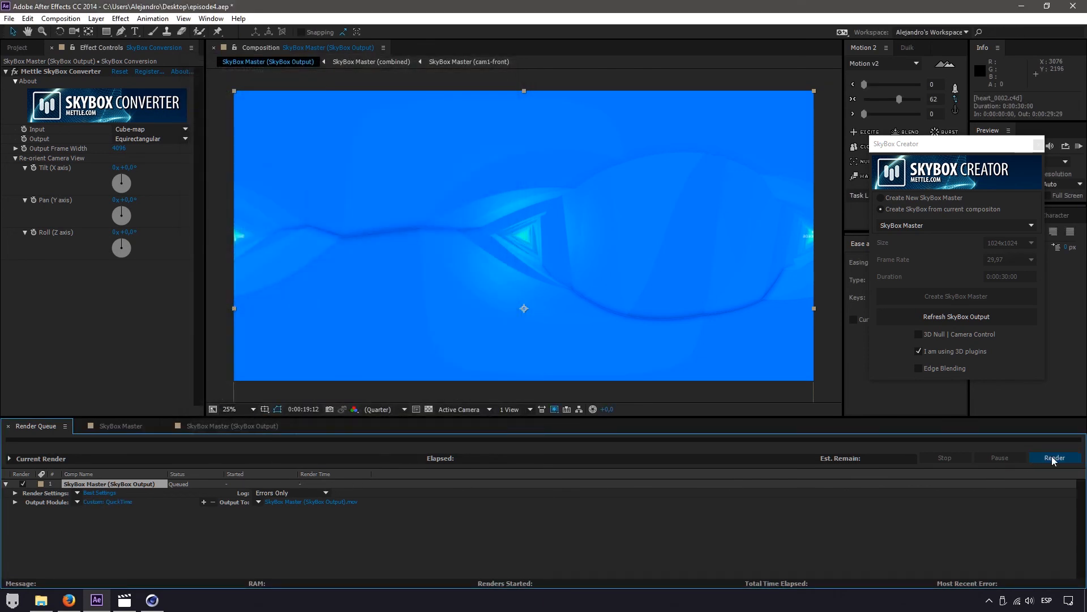
pyautogui.click(1054, 457)
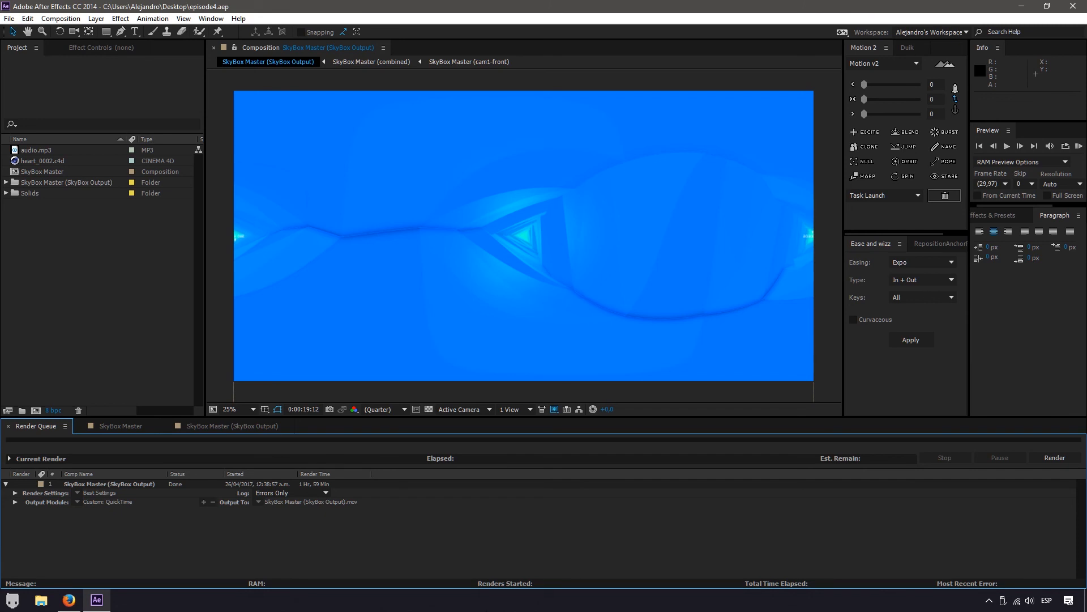
# Show the desktop, try playing the rendered SkyBox Master (SkyBox Output).mov in Películas y TV, and close the player
pyautogui.press('super+d')
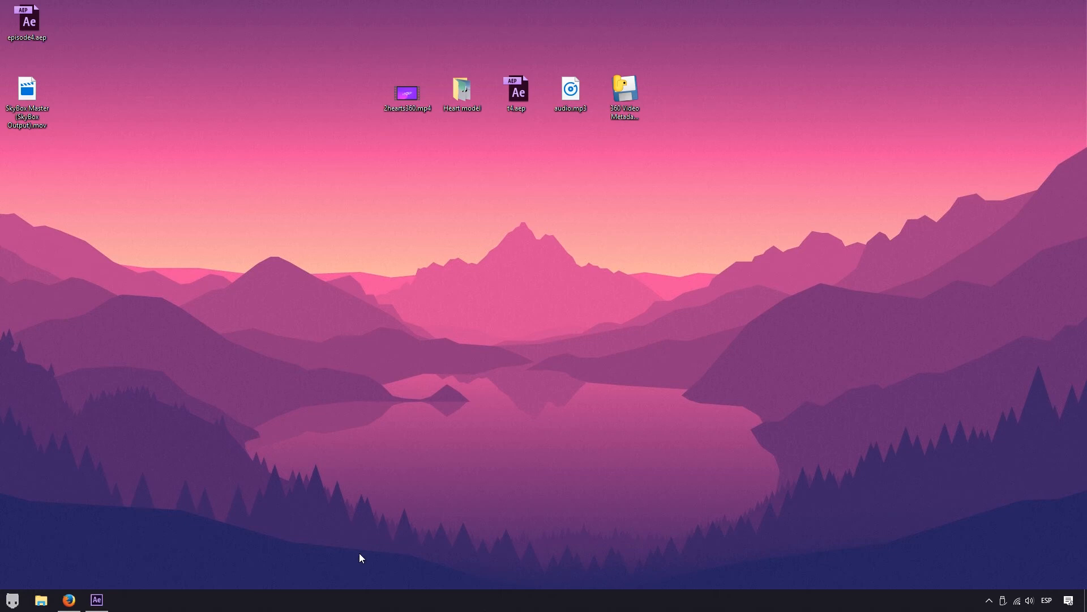
pyautogui.doubleClick(30, 94)
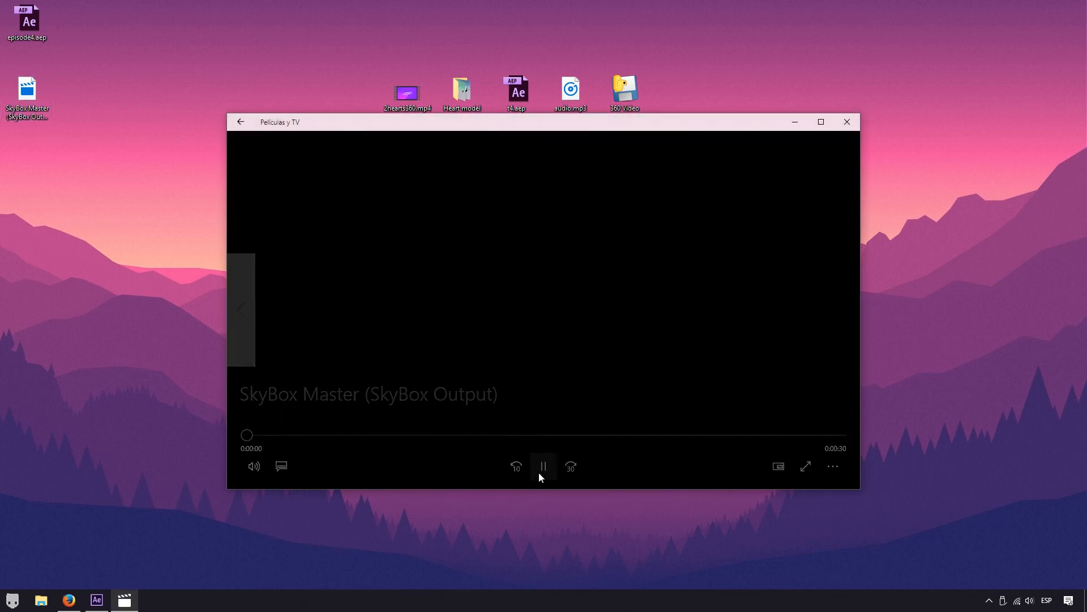
pyautogui.click(542, 470)
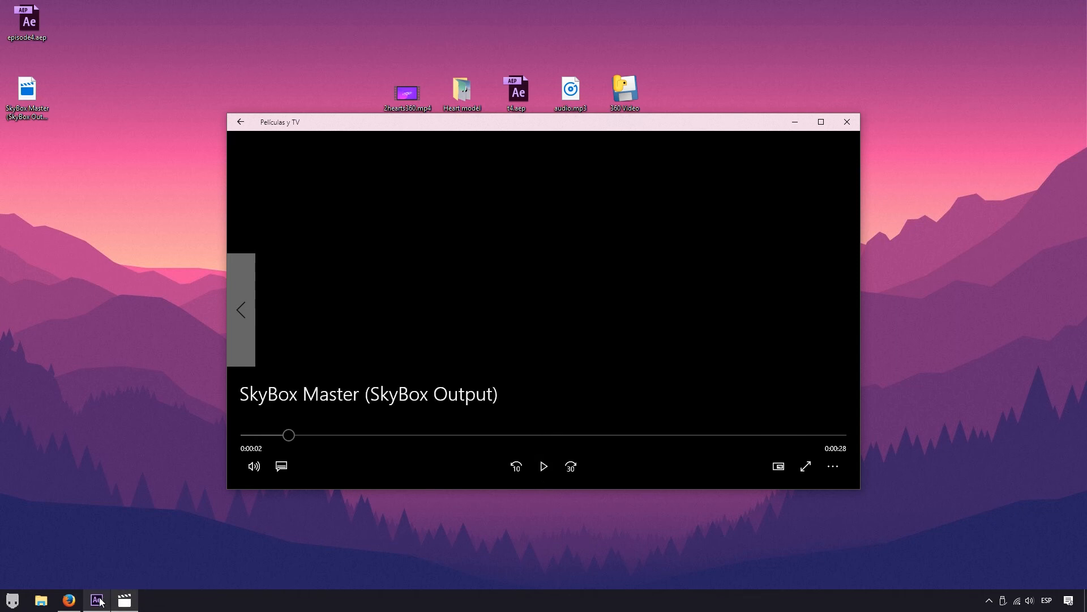
pyautogui.click(543, 466)
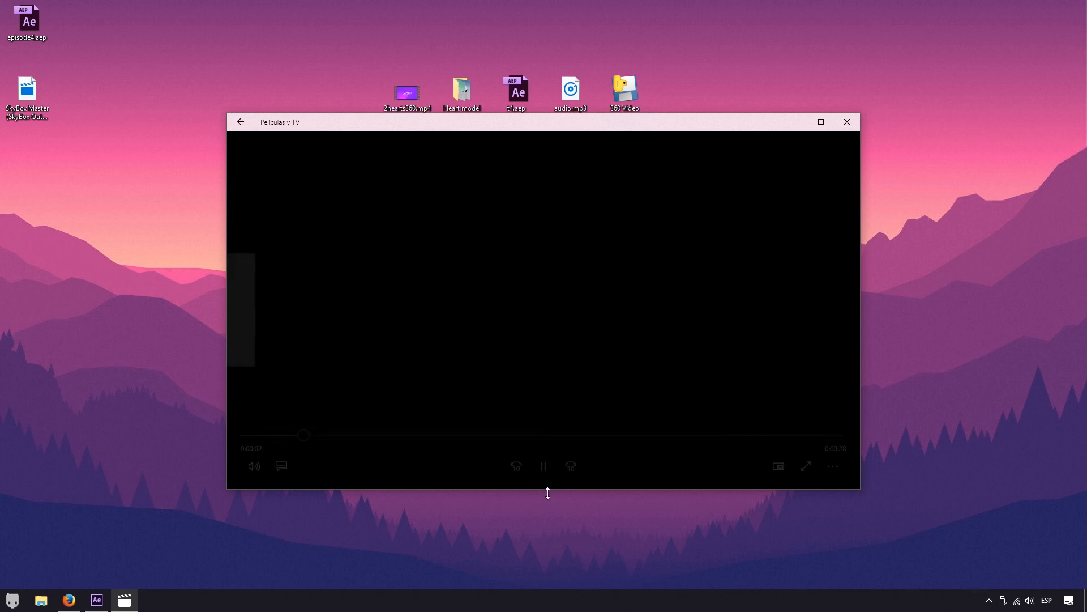
pyautogui.click(851, 120)
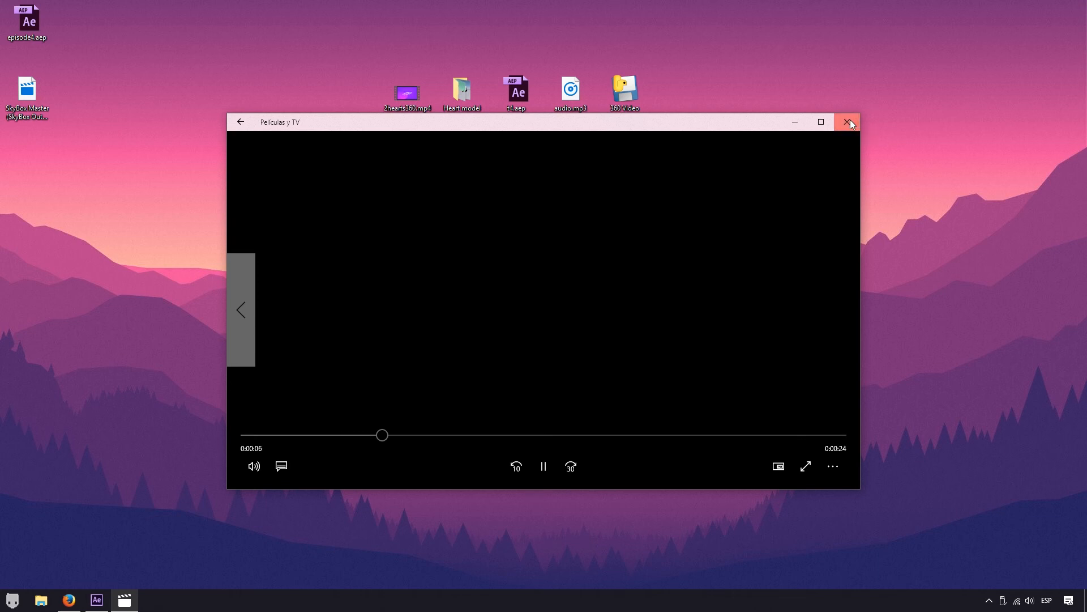
# Play SkyBox Master (SkyBox Output).mov in VLC media player with the volume lowered to 52%, pause at 00:26, and close the player
pyautogui.rightClick(23, 88)
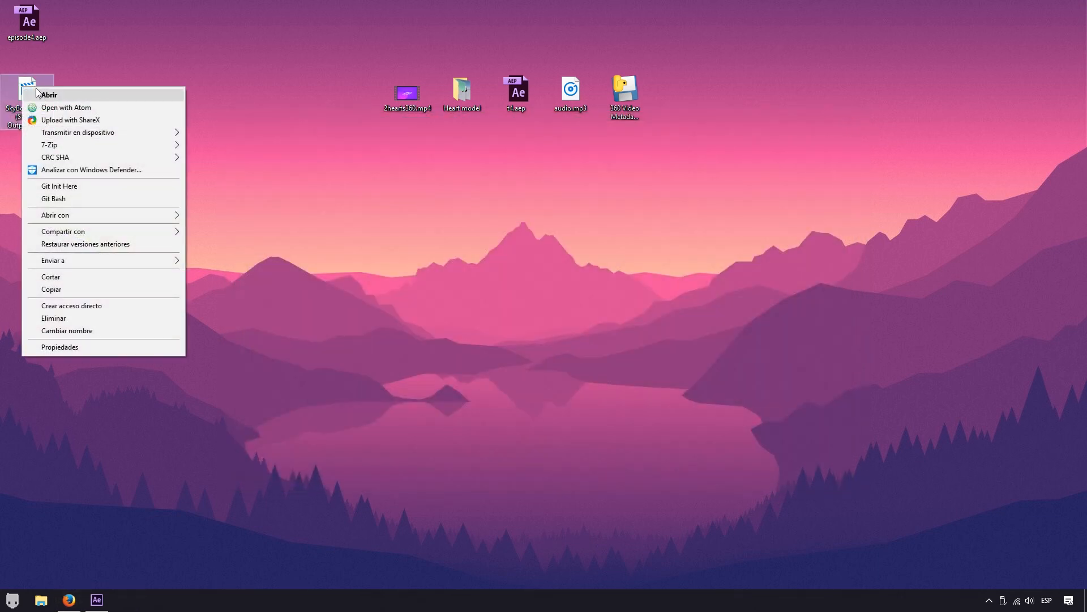
pyautogui.moveTo(151, 214)
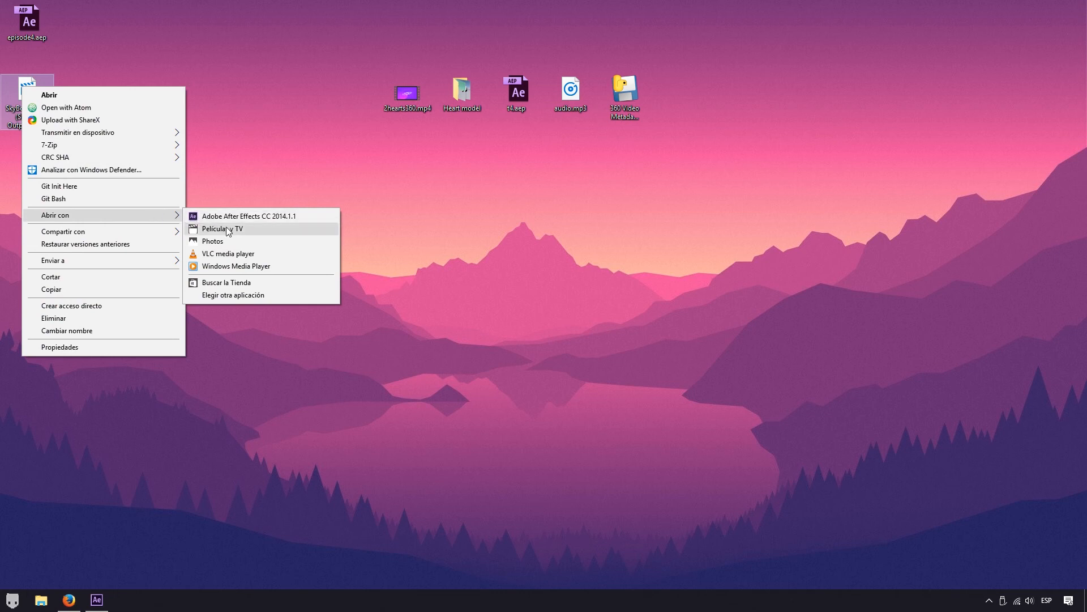
pyautogui.click(221, 254)
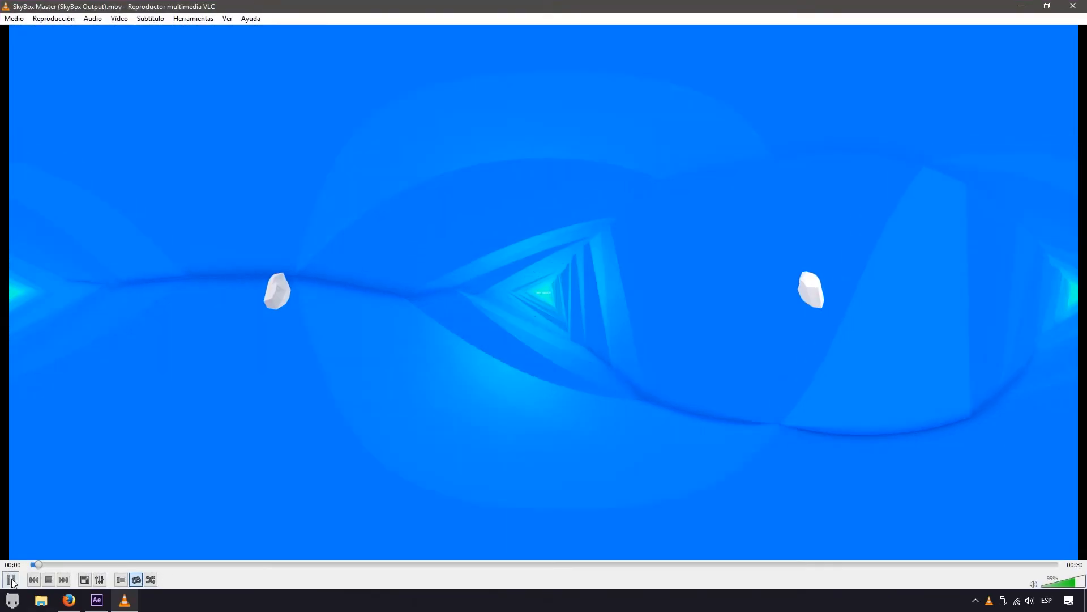
pyautogui.click(1071, 585)
pyautogui.click(1067, 587)
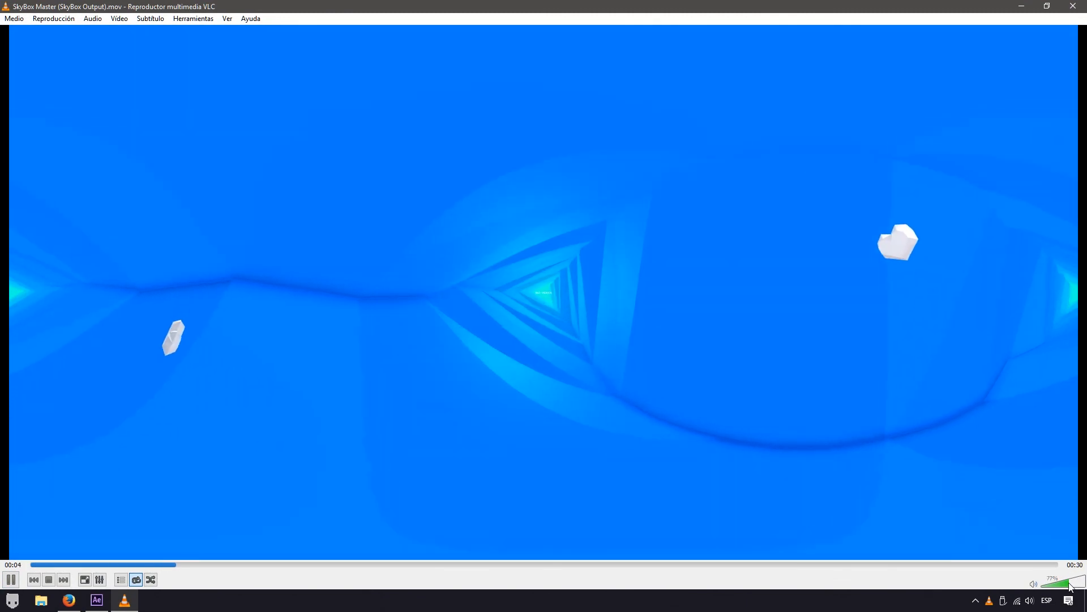
pyautogui.moveTo(1065, 583); pyautogui.dragTo(1065, 583)
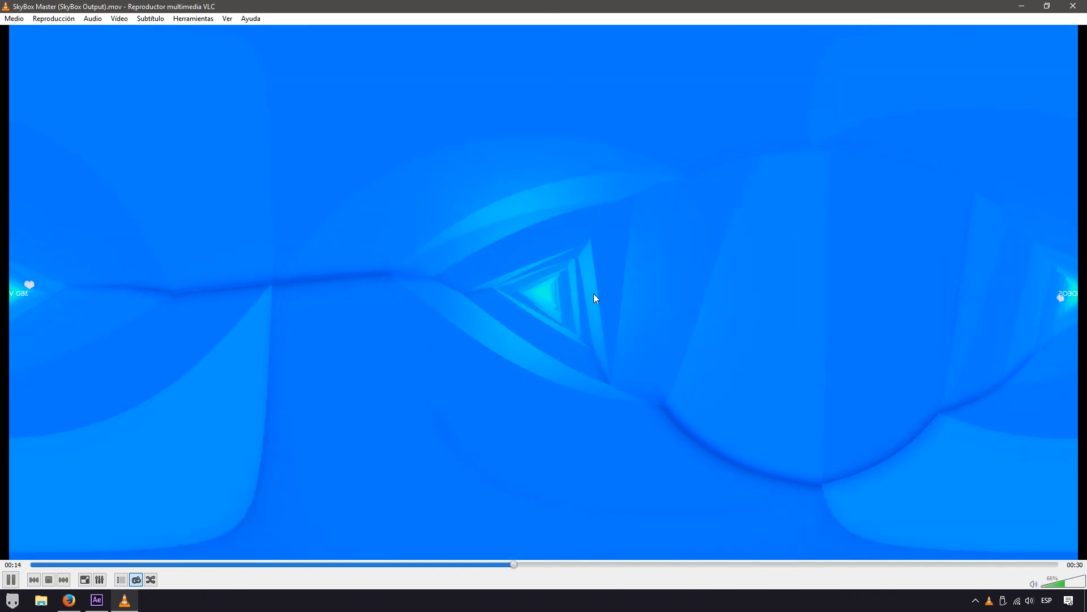
pyautogui.click(1061, 585)
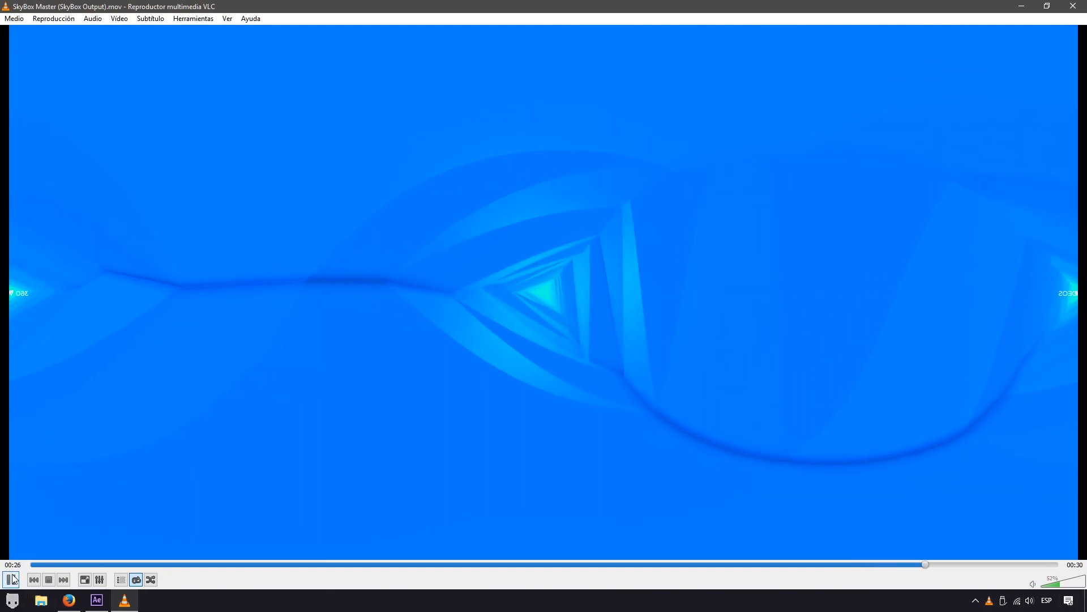
pyautogui.press('space')
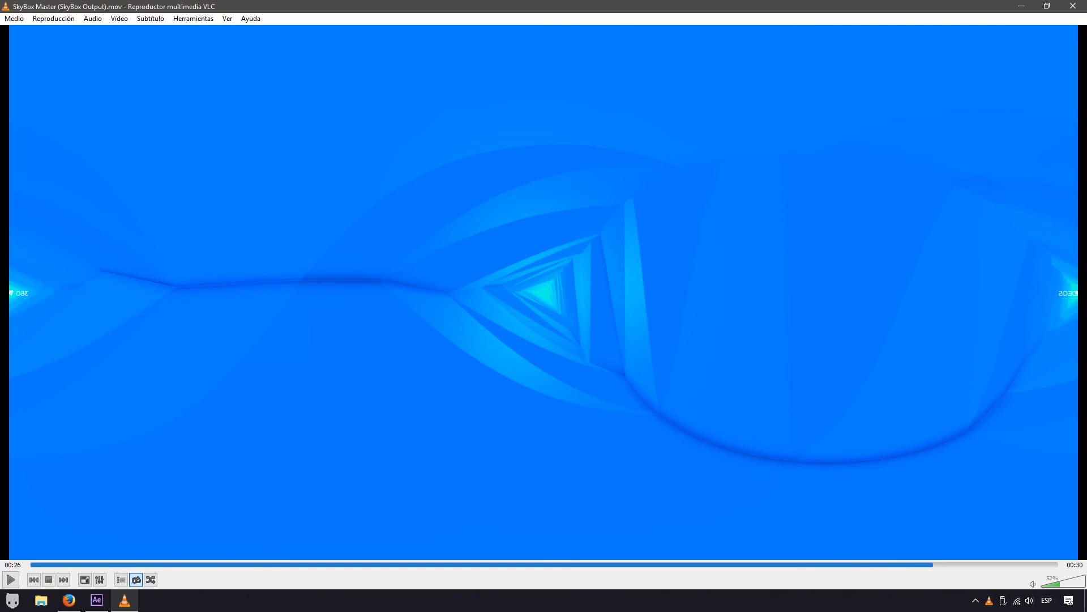
pyautogui.click(1070, 7)
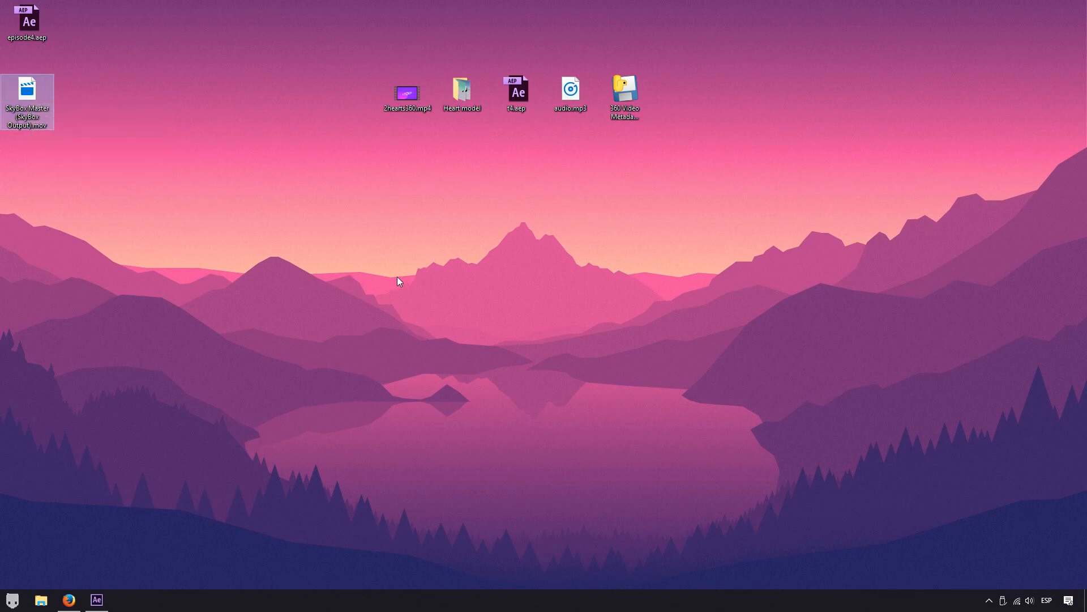
# Switch to Firefox and read the "Step 2: Prepare for upload" instructions in YouTube Help's Upload 360-degree videos article, highlighting "360 Video Metadata app"
pyautogui.click(69, 599)
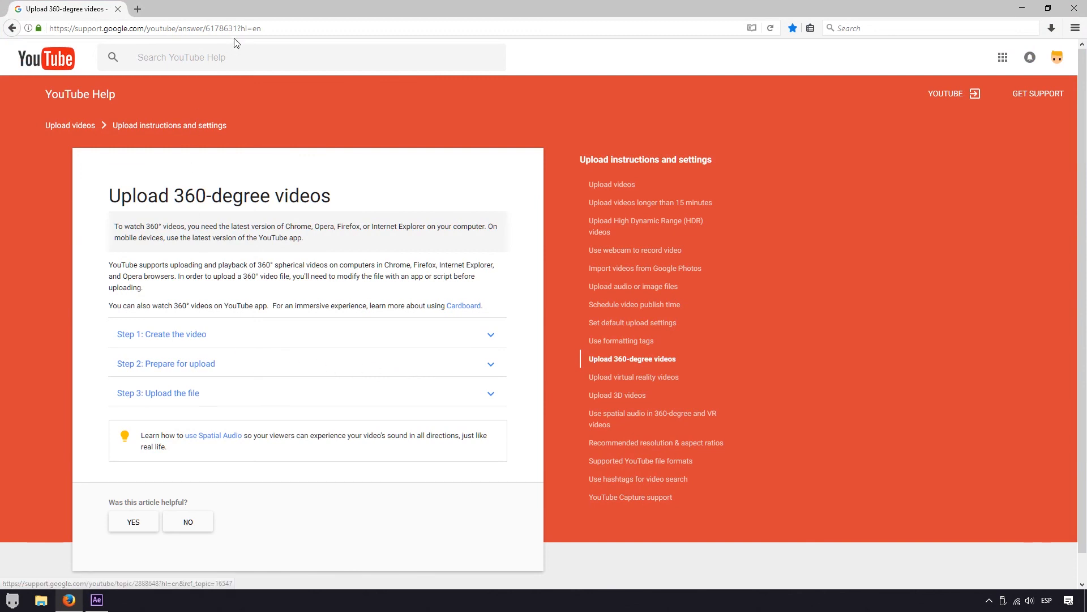
pyautogui.click(215, 23)
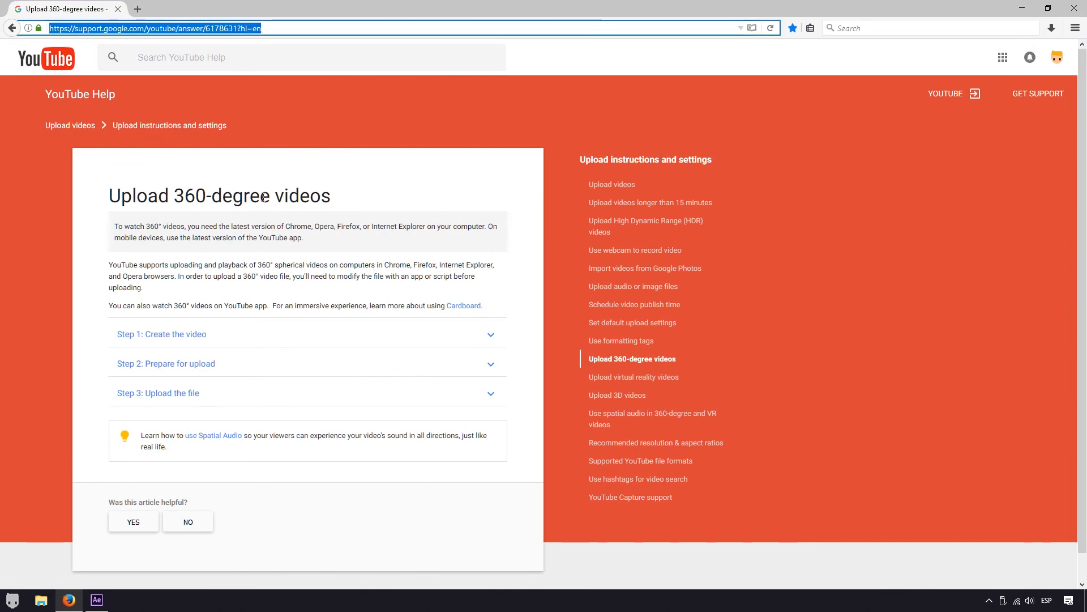
pyautogui.click(267, 365)
pyautogui.scroll(-2, 230, 304)
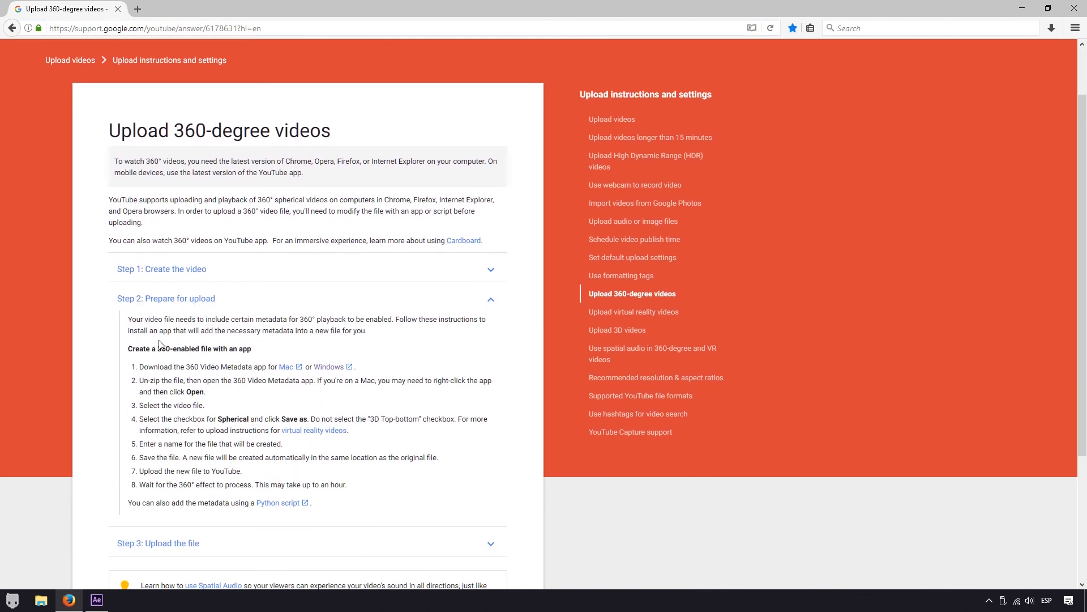
pyautogui.scroll(-4, 152, 295)
pyautogui.scroll(2, 153, 280)
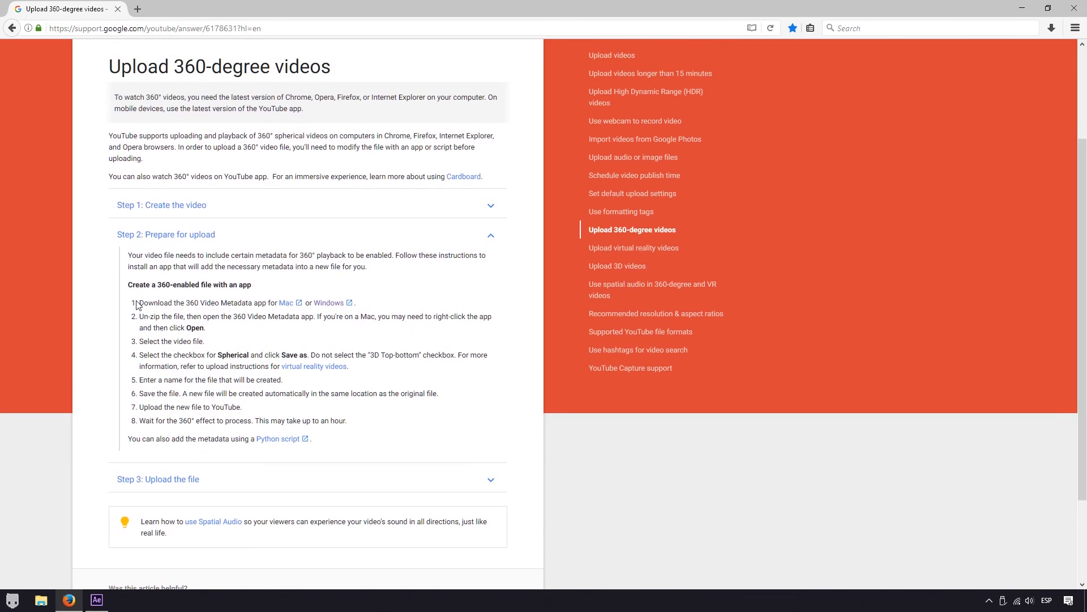
pyautogui.moveTo(188, 302); pyautogui.dragTo(246, 303)
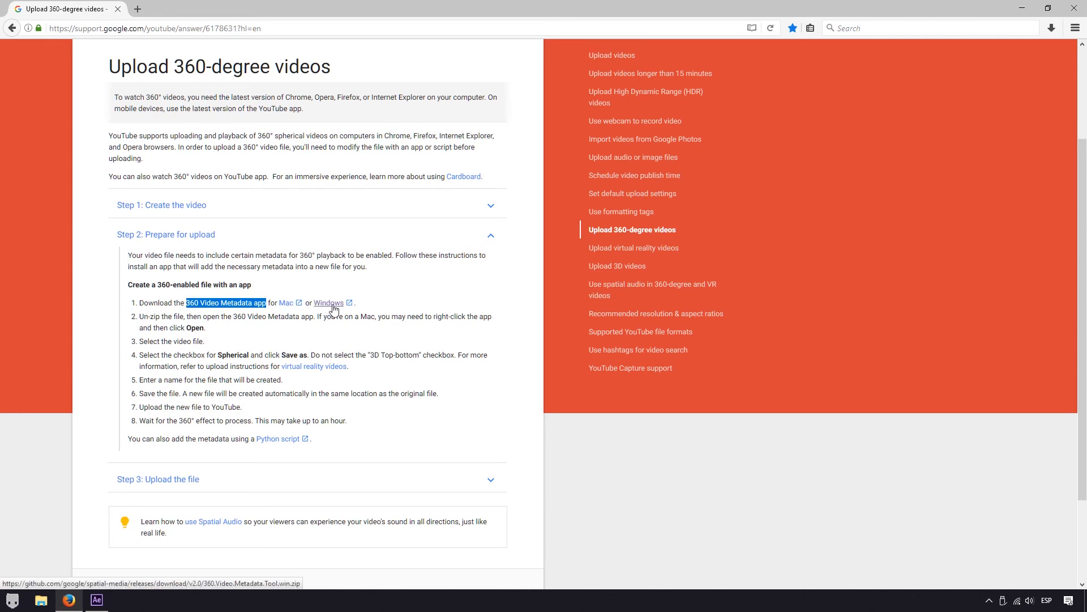
pyautogui.click(333, 304)
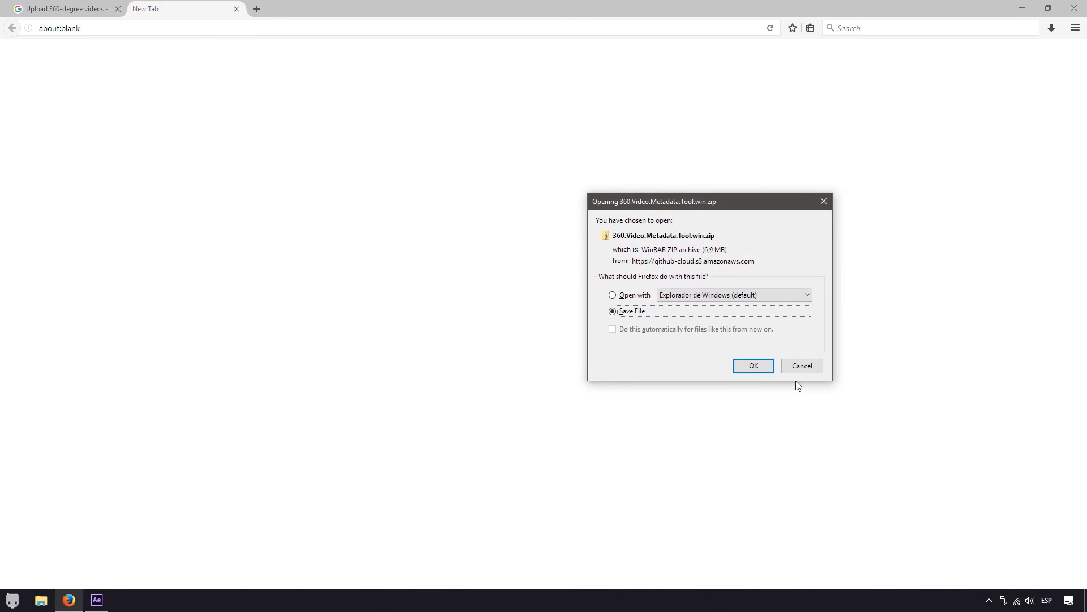
pyautogui.click(800, 366)
pyautogui.middleClick(154, 3)
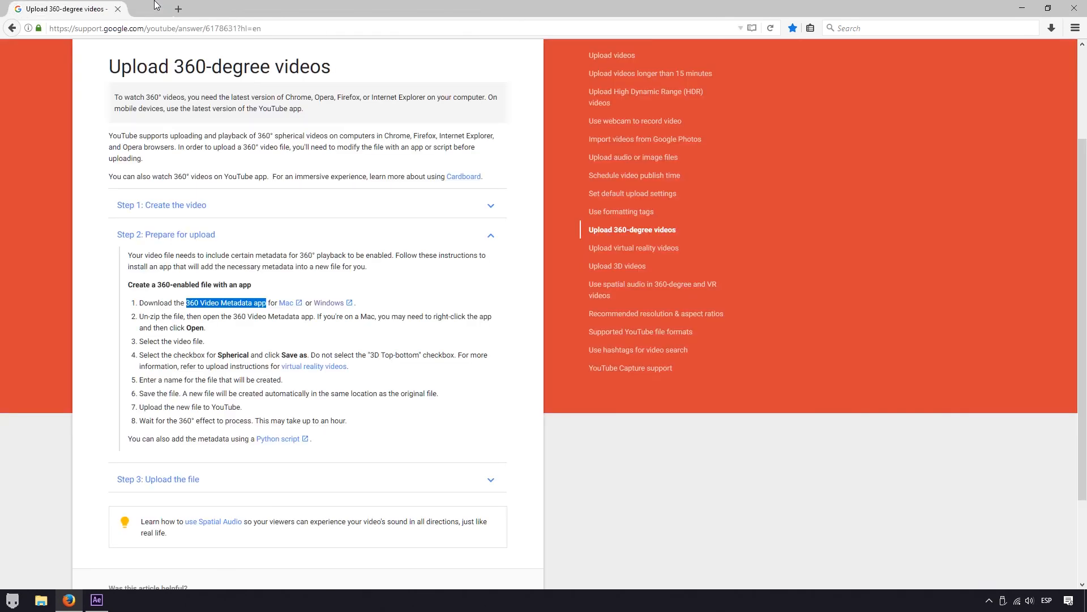
# Show the desktop, launch 360 Video Metadata Tool.exe, and move its window away from the desktop files
pyautogui.click(1086, 606)
pyautogui.click(630, 96)
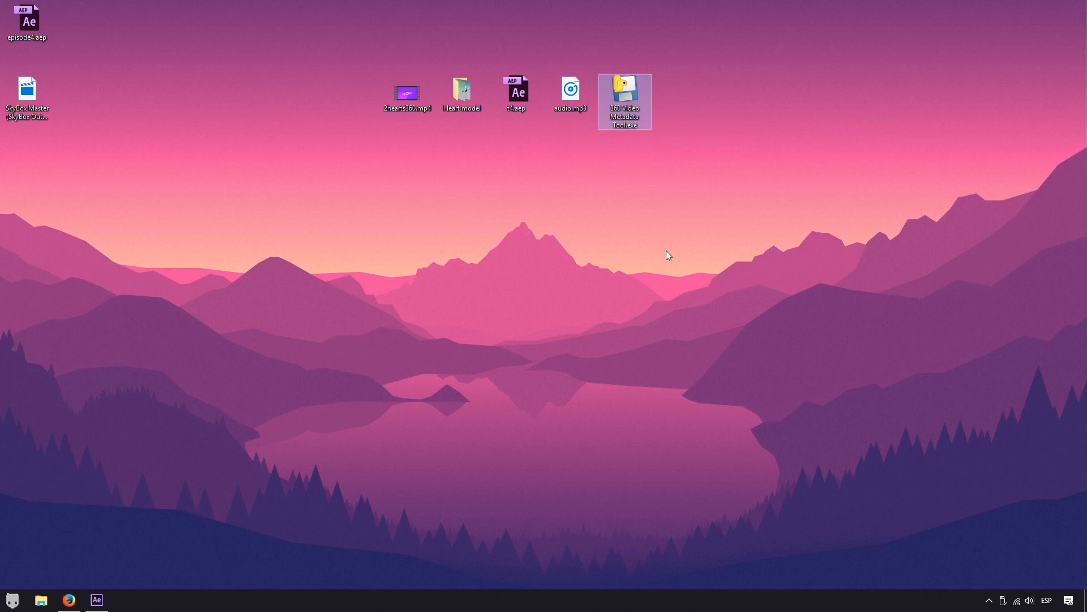
pyautogui.doubleClick(636, 106)
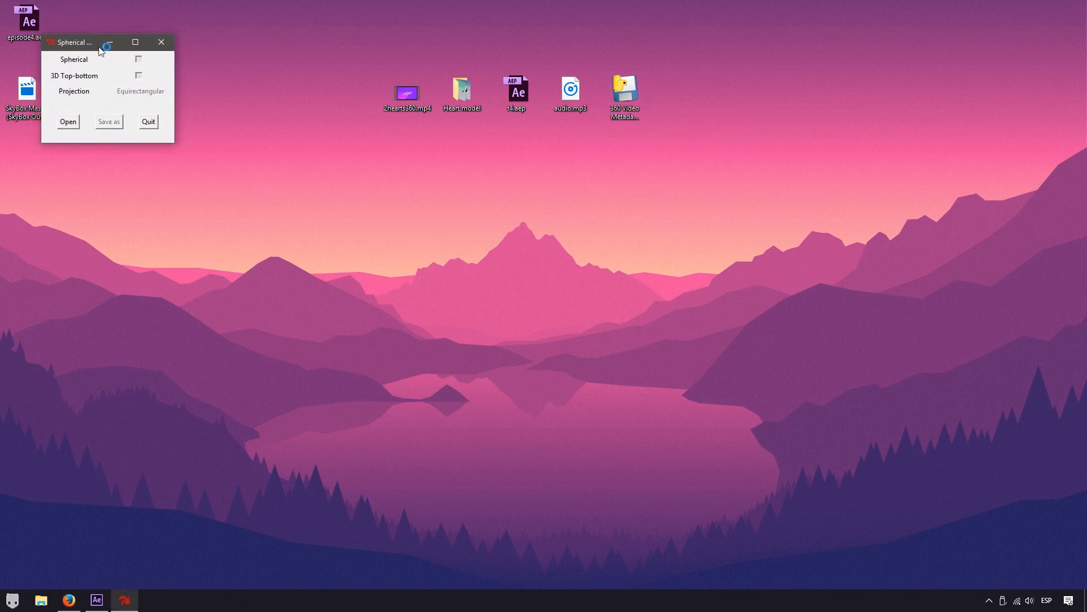
pyautogui.moveTo(99, 51); pyautogui.dragTo(325, 125)
# Check which file types the metadata tool can open, and close the file dialog without choosing a video
pyautogui.click(293, 196)
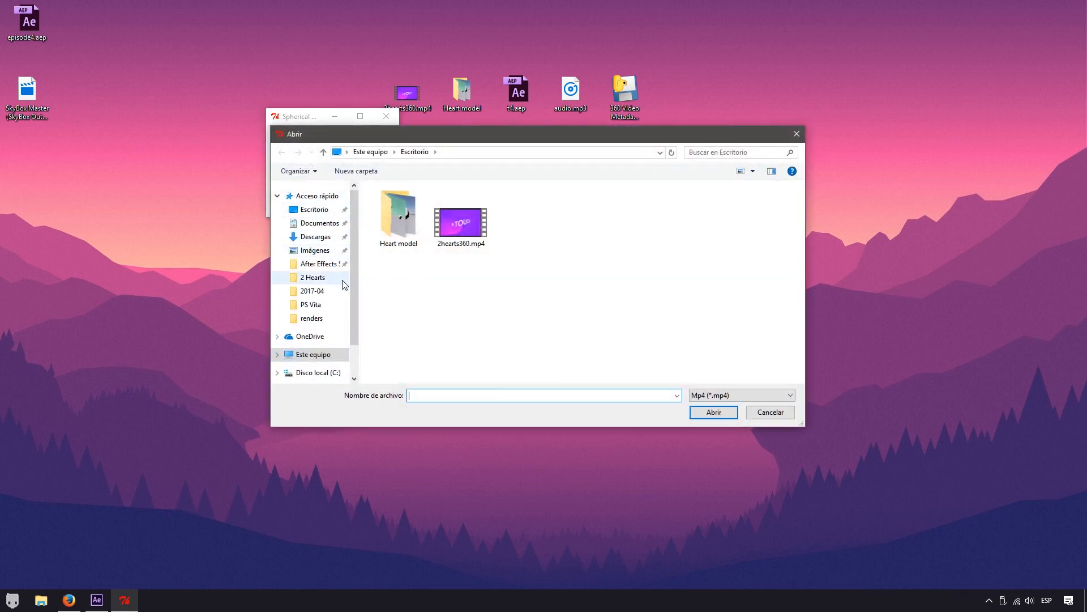
pyautogui.click(721, 397)
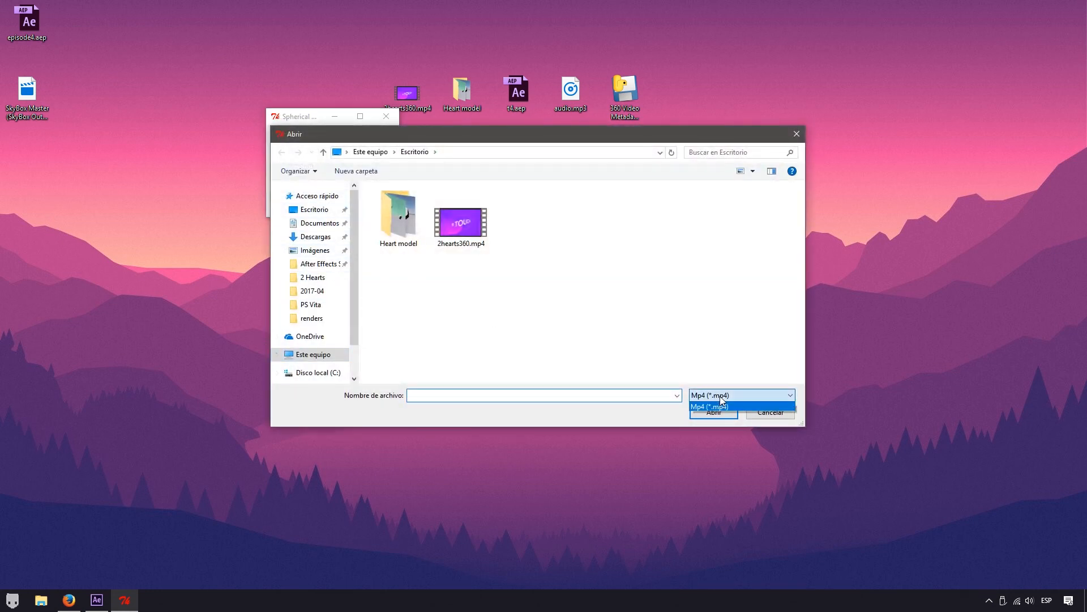
pyautogui.click(701, 361)
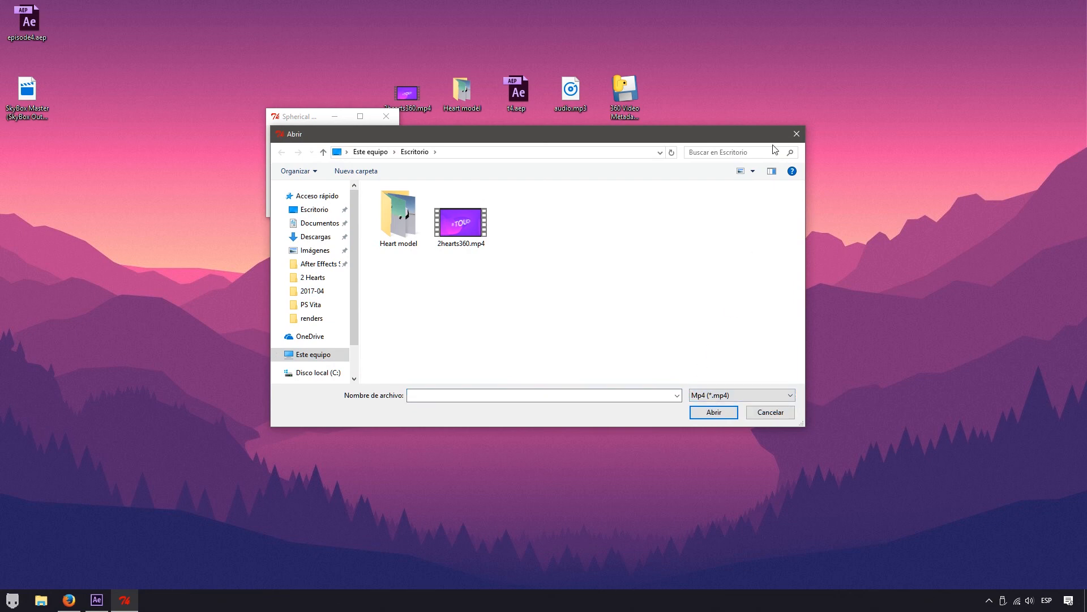
pyautogui.click(796, 134)
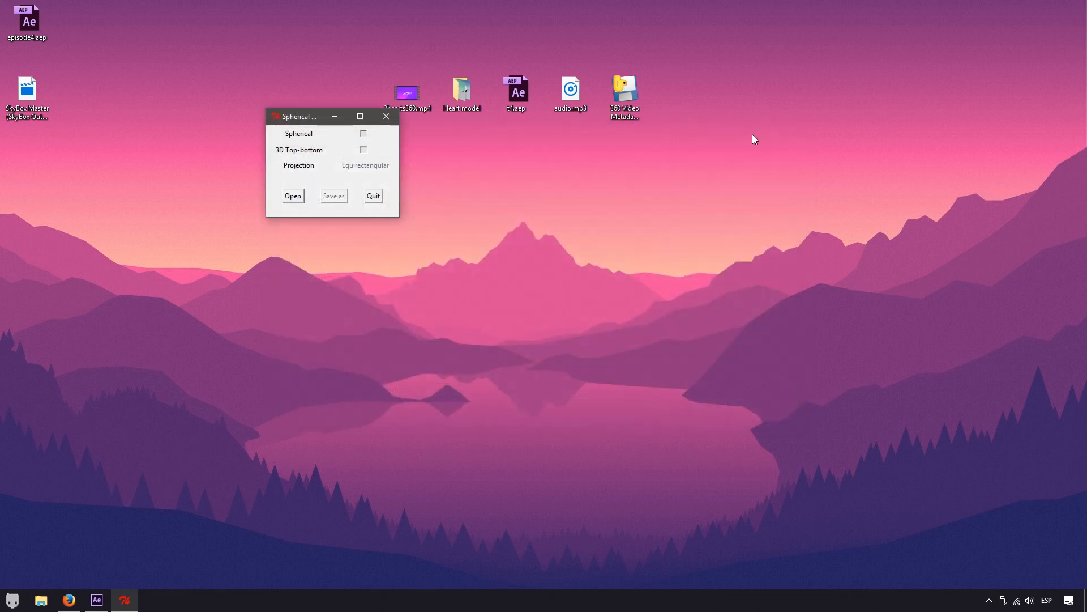
# Launch HandBrake, dismiss its source selection, and load the rendered SkyBox Master (SkyBox Output).mov from the desktop as the source
pyautogui.click(19, 99)
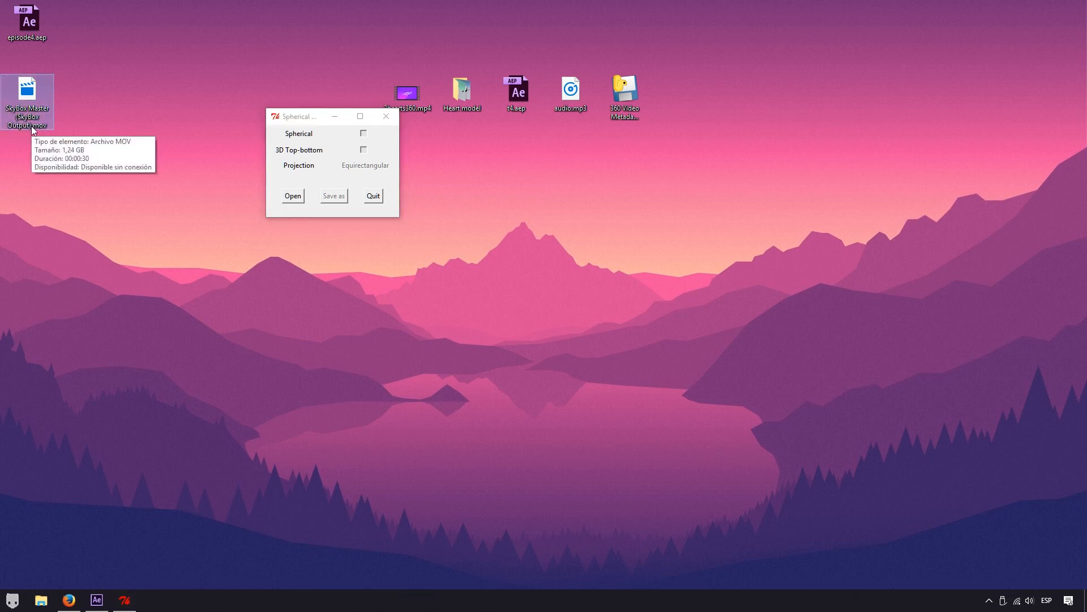
pyautogui.click(13, 600)
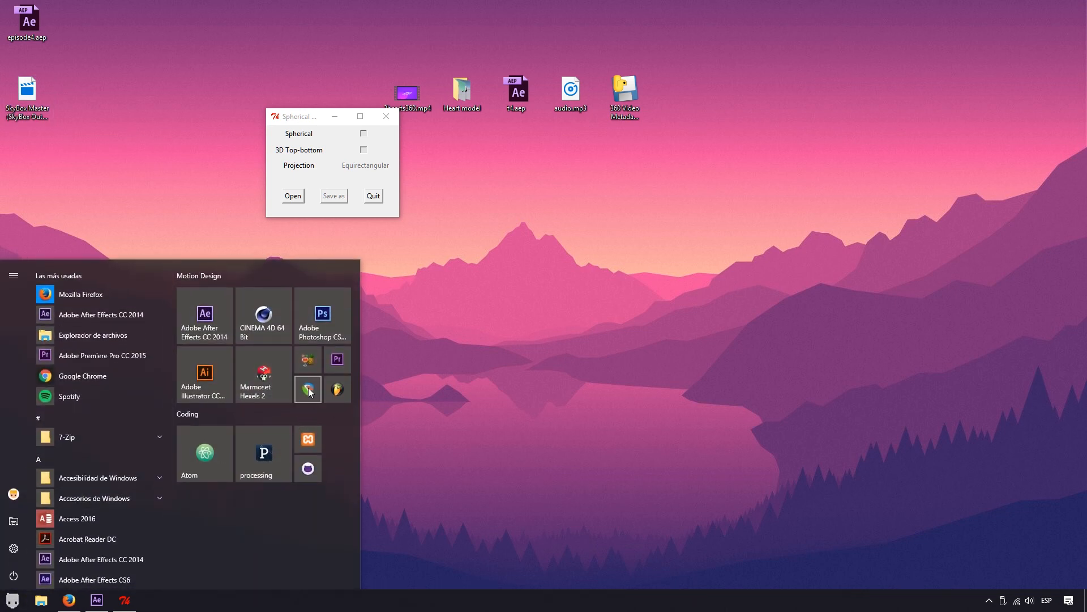
pyautogui.click(309, 364)
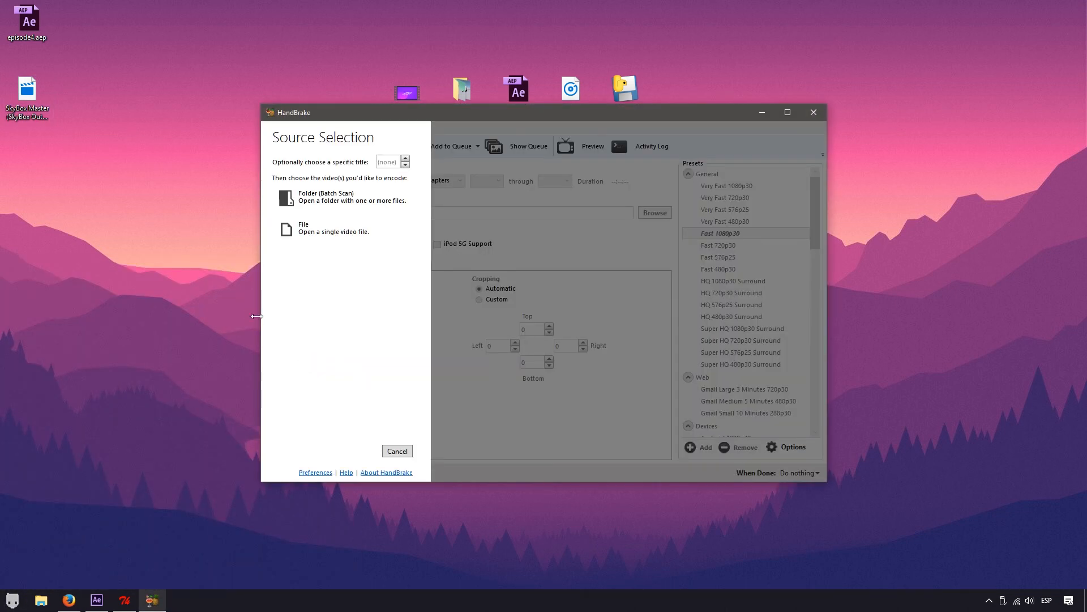
pyautogui.click(390, 451)
pyautogui.moveTo(45, 107); pyautogui.dragTo(309, 150)
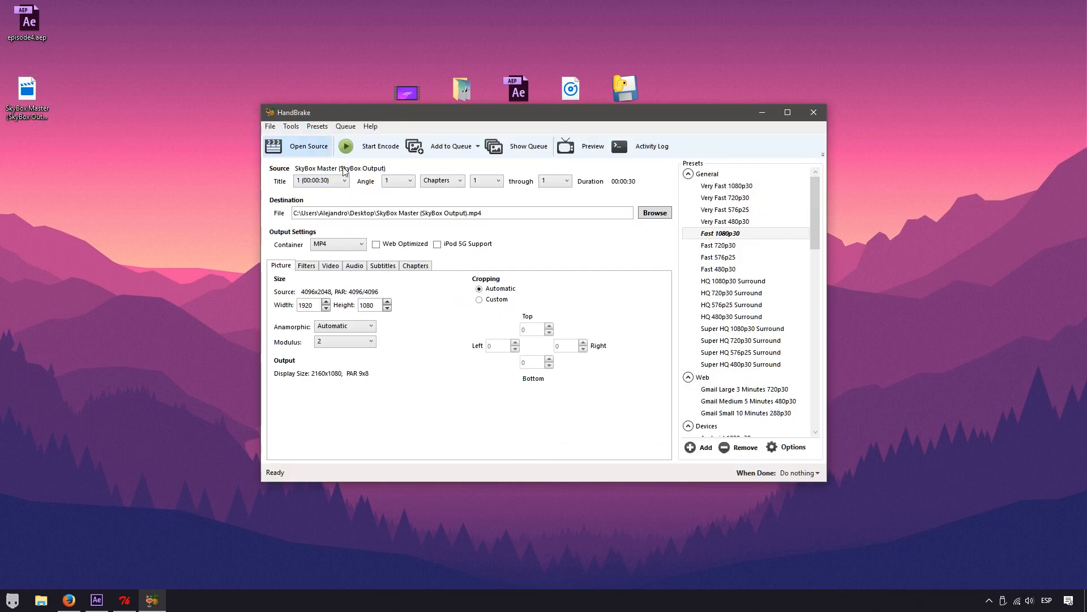
# Apply HandBrake's Legacy Normal preset, encode the video to MP4, and close HandBrake once the queue finishes
pyautogui.scroll(-20, 787, 402)
pyautogui.scroll(-3, 788, 411)
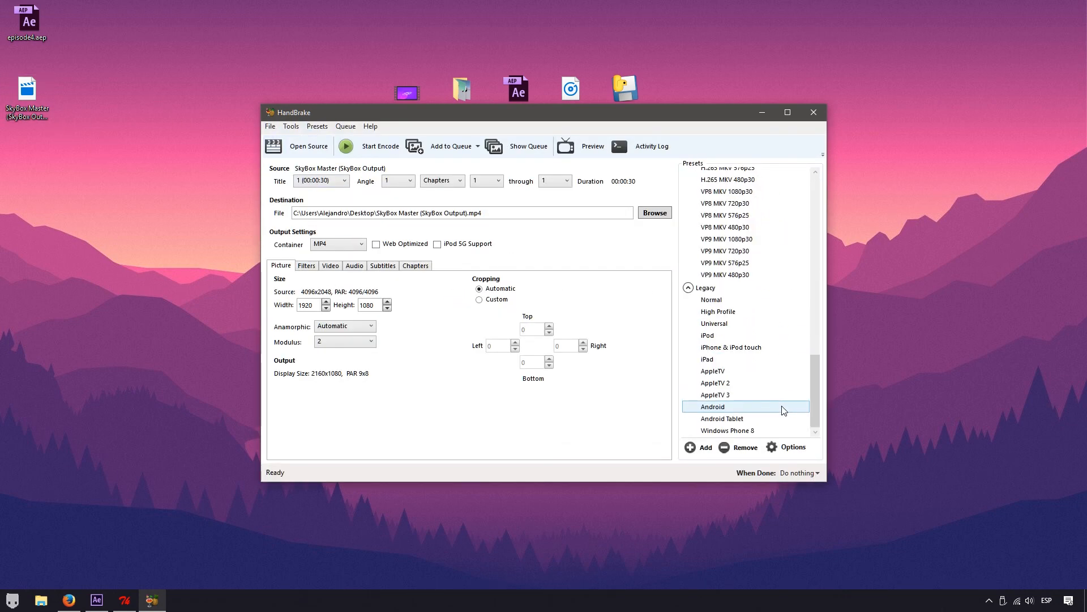
pyautogui.click(710, 300)
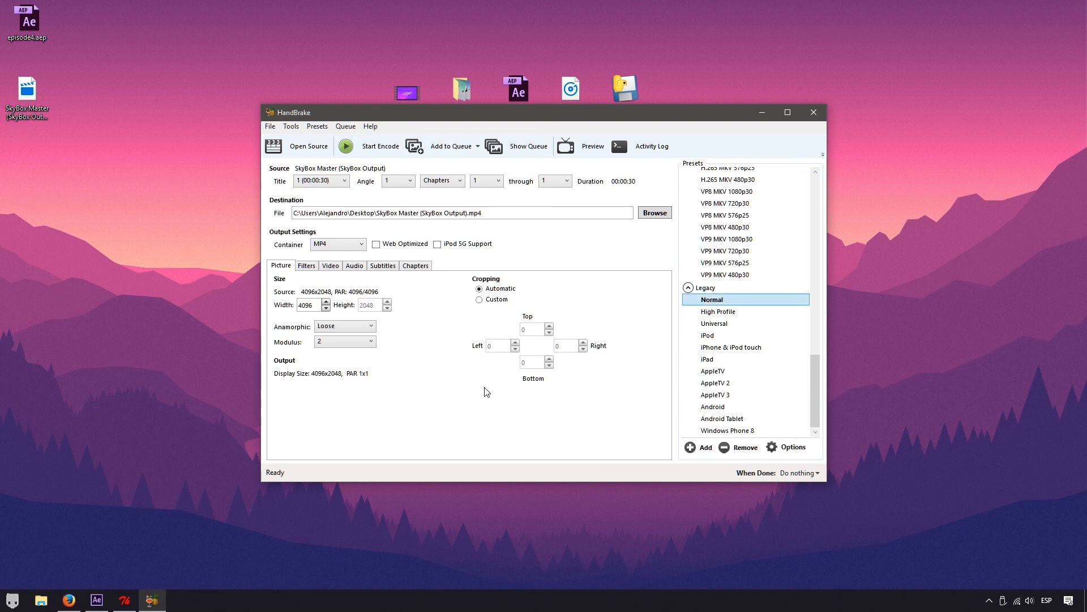
pyautogui.click(364, 148)
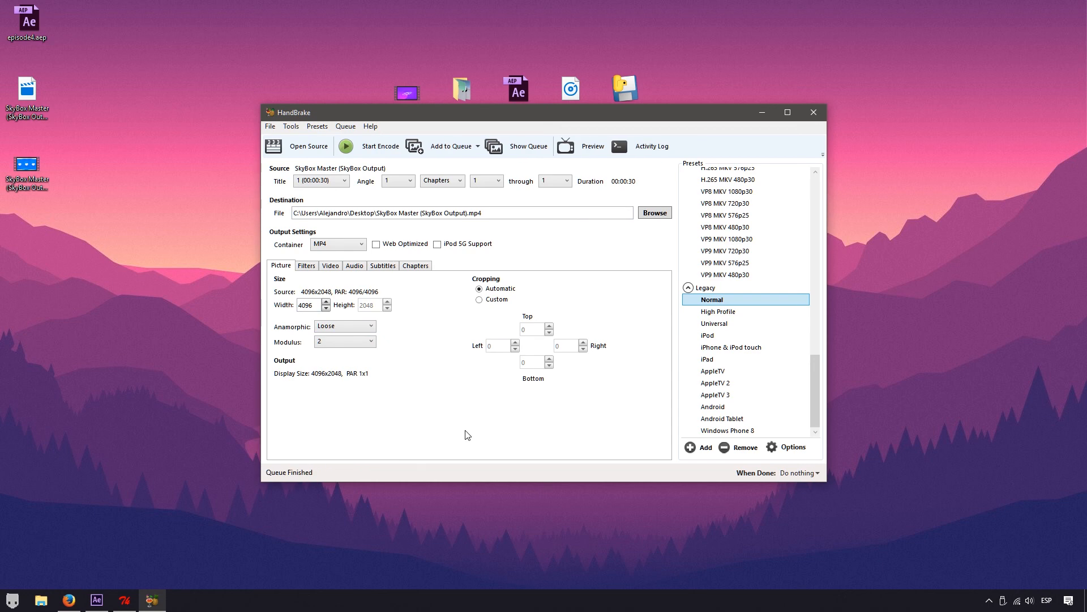
pyautogui.click(814, 112)
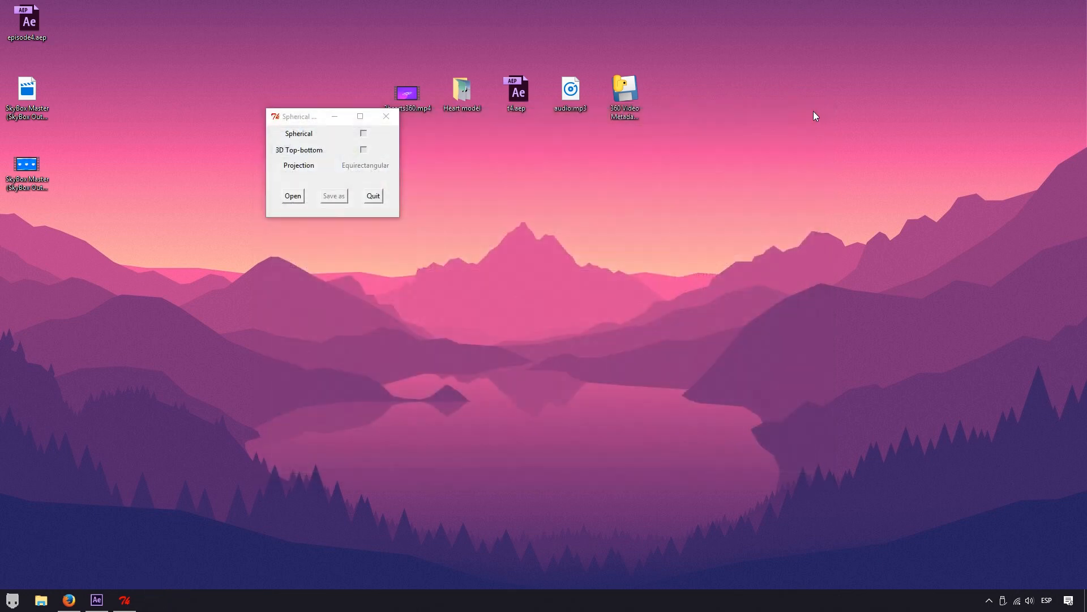
# Return to the metadata tool and open the converted SkyBox Master (SkyBox Output).mp4 in it
pyautogui.click(385, 117)
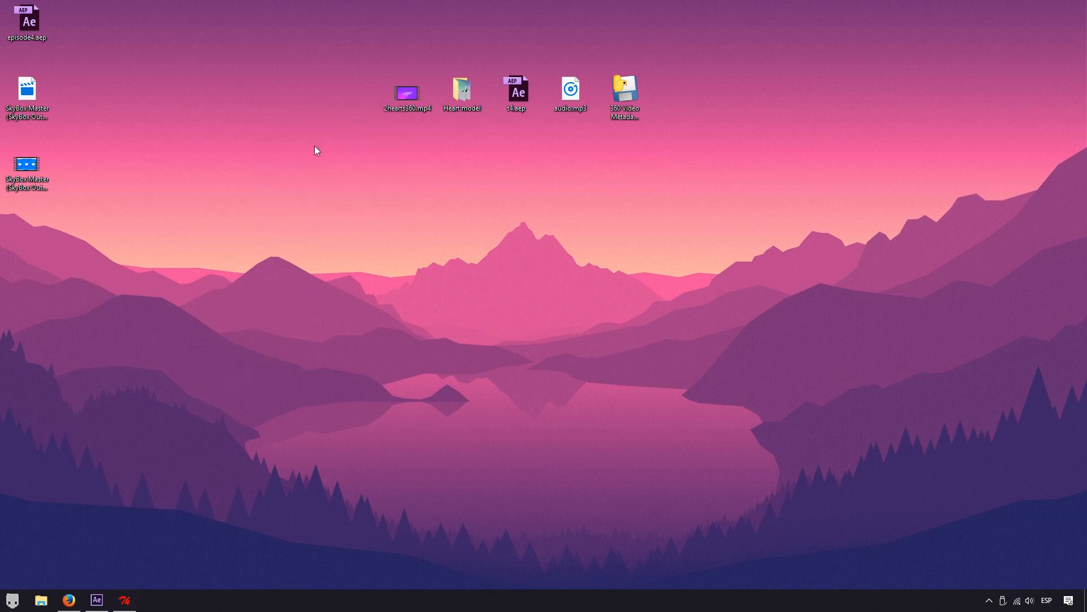
pyautogui.click(125, 600)
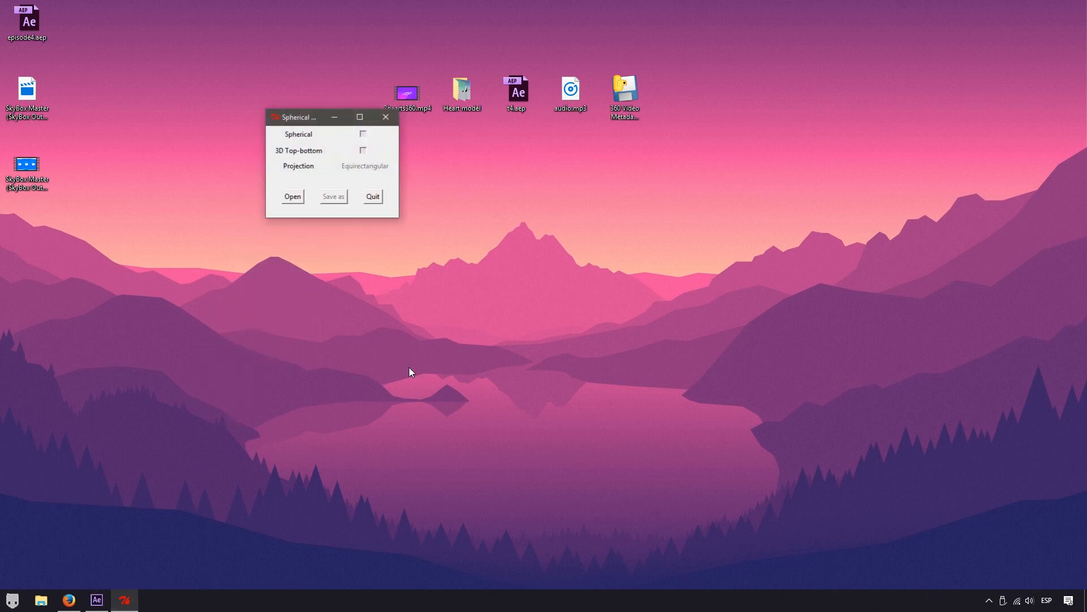
pyautogui.click(286, 191)
pyautogui.click(535, 250)
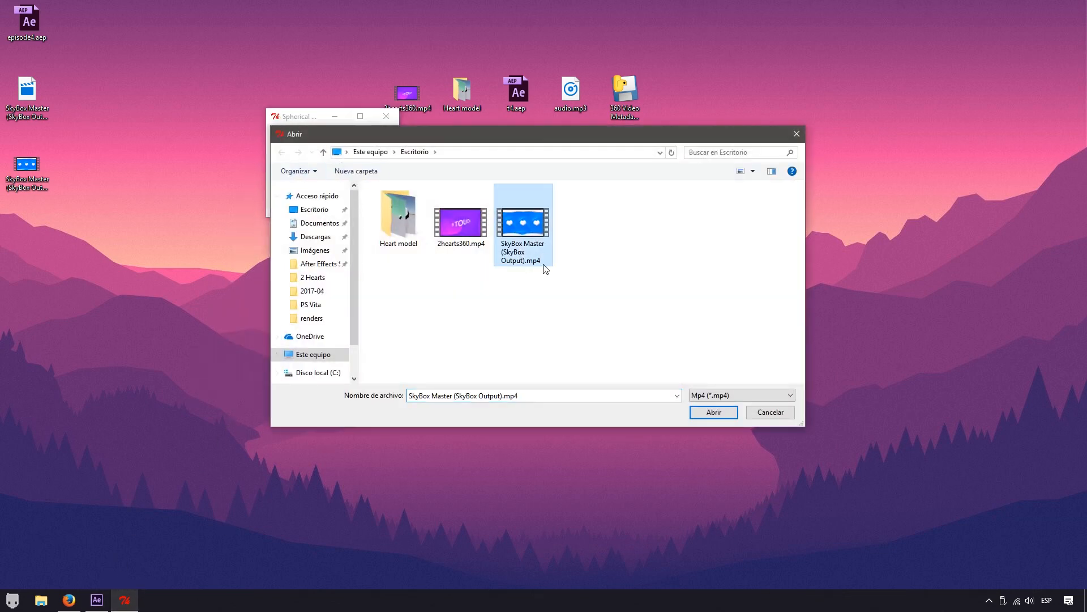
pyautogui.click(714, 413)
pyautogui.moveTo(300, 117); pyautogui.dragTo(343, 156)
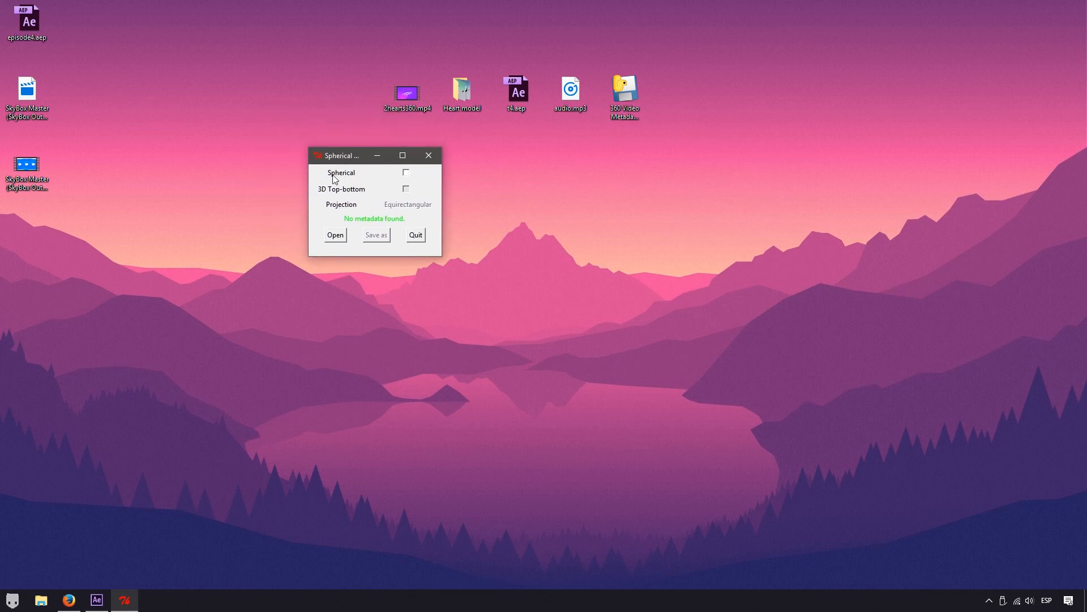
# Mark the video as Spherical and save the copy with 360 metadata to the desktop as 360video
pyautogui.click(407, 172)
pyautogui.click(376, 235)
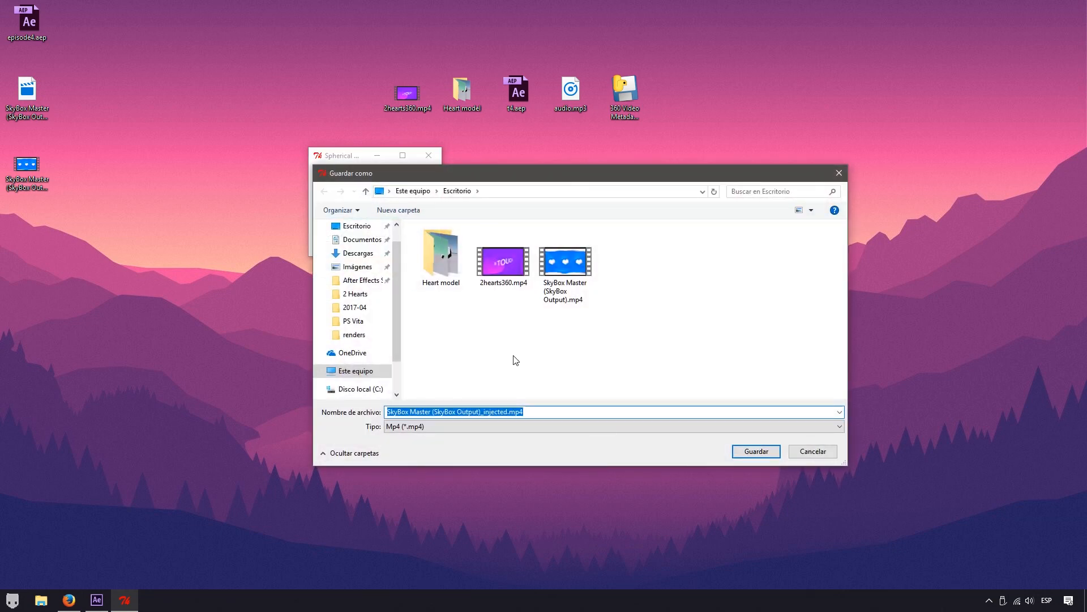
pyautogui.write('360v')
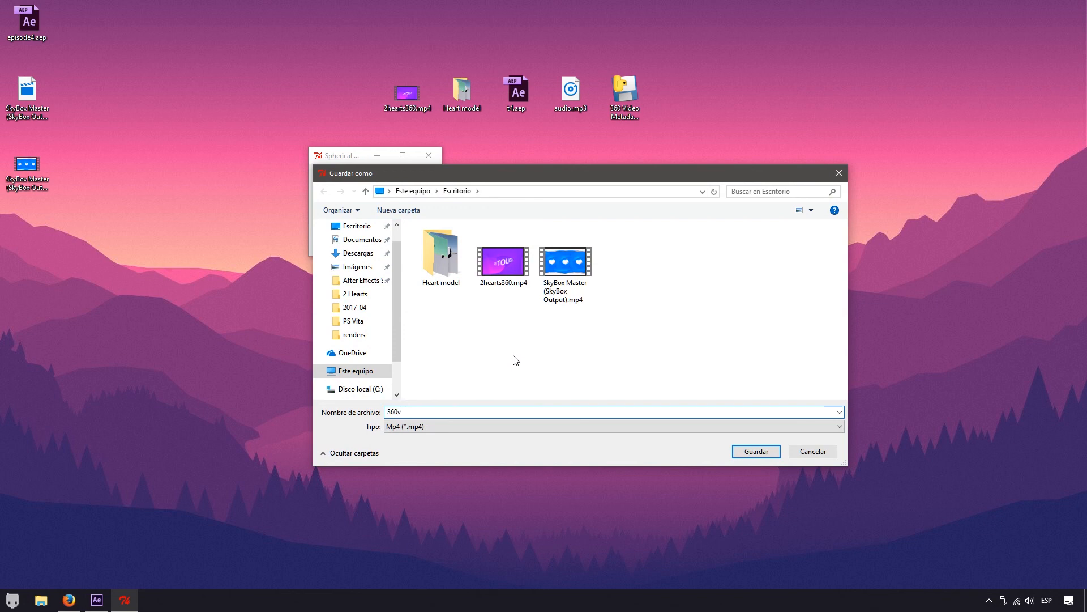
pyautogui.write('ideo')
pyautogui.click(757, 451)
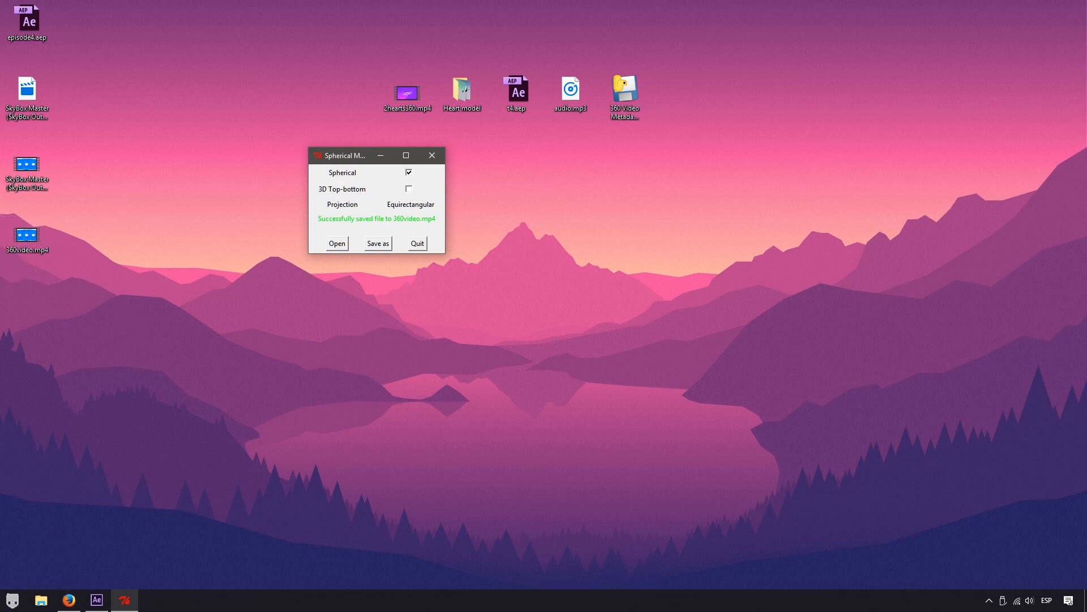
# Play 360video.mp4 in Películas y TV, lower the volume, and pause playback at 0:00:05
pyautogui.click(3, 606)
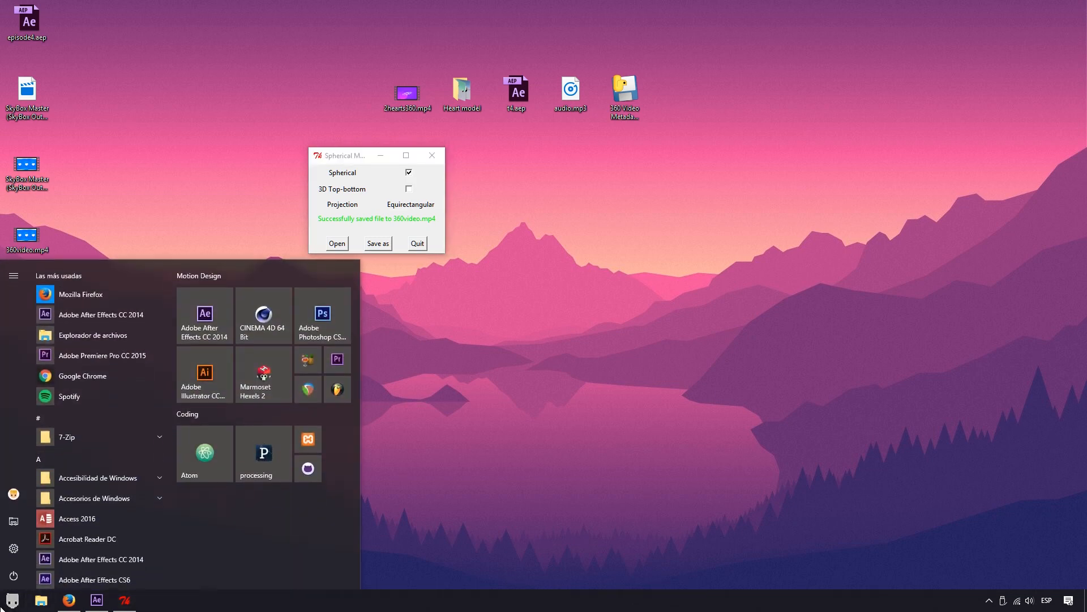
pyautogui.click(174, 152)
pyautogui.doubleClick(27, 238)
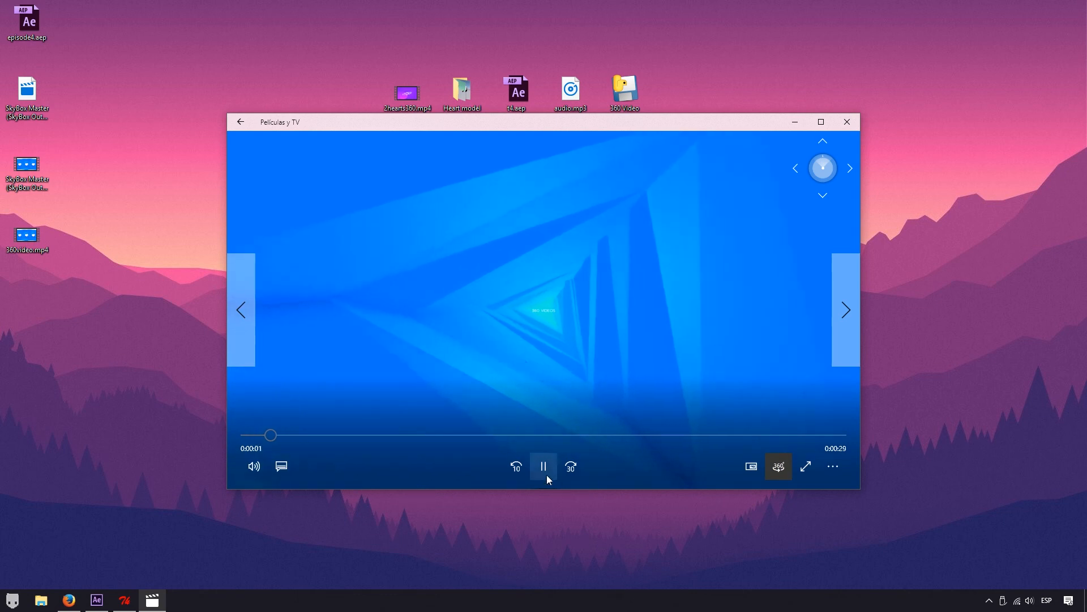
pyautogui.click(253, 467)
pyautogui.moveTo(368, 429); pyautogui.dragTo(304, 430)
pyautogui.click(547, 467)
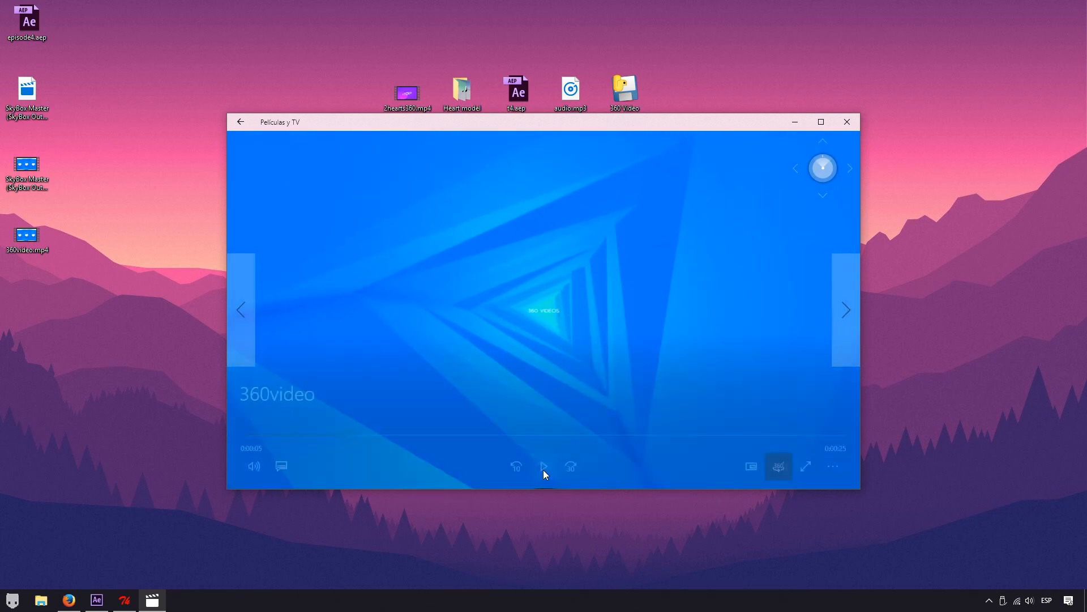
# Switch to After Effects and examine the layers and expressions in the SkyBox Master composition's timeline
pyautogui.click(105, 602)
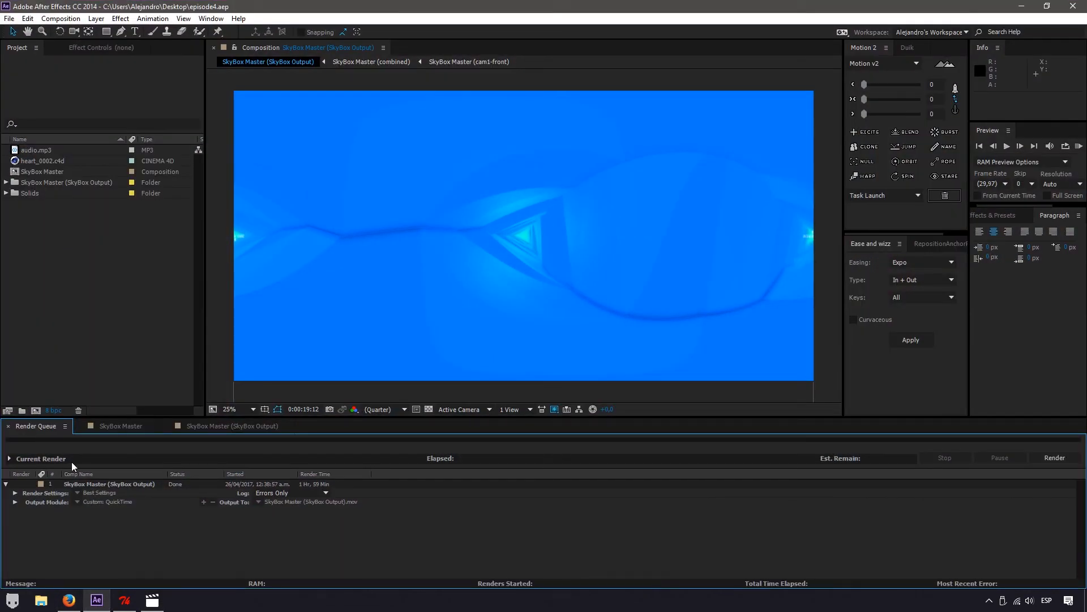
pyautogui.click(118, 426)
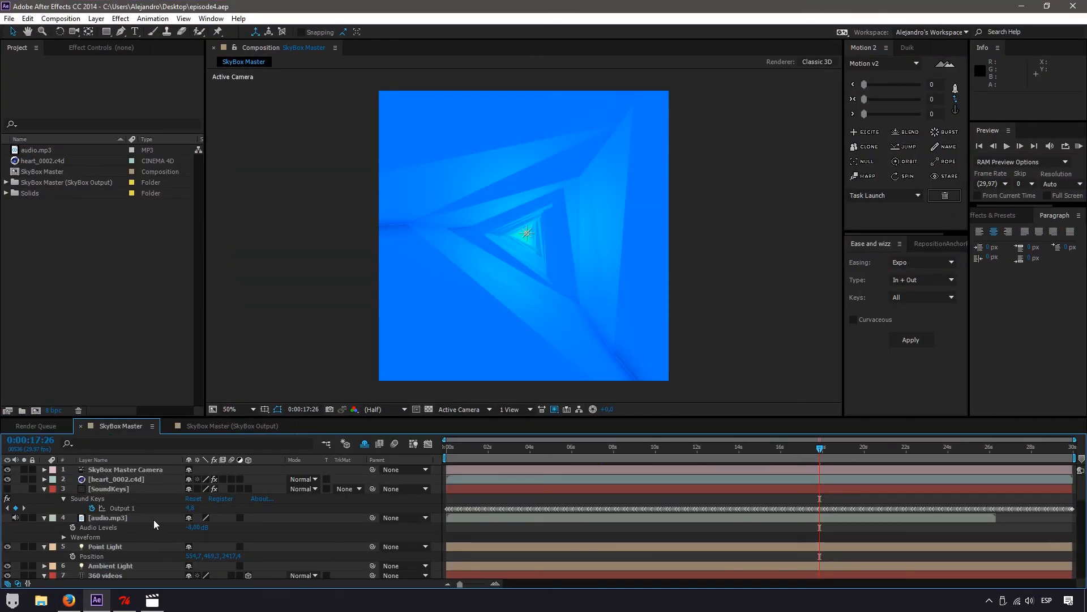
pyautogui.scroll(-10, 154, 524)
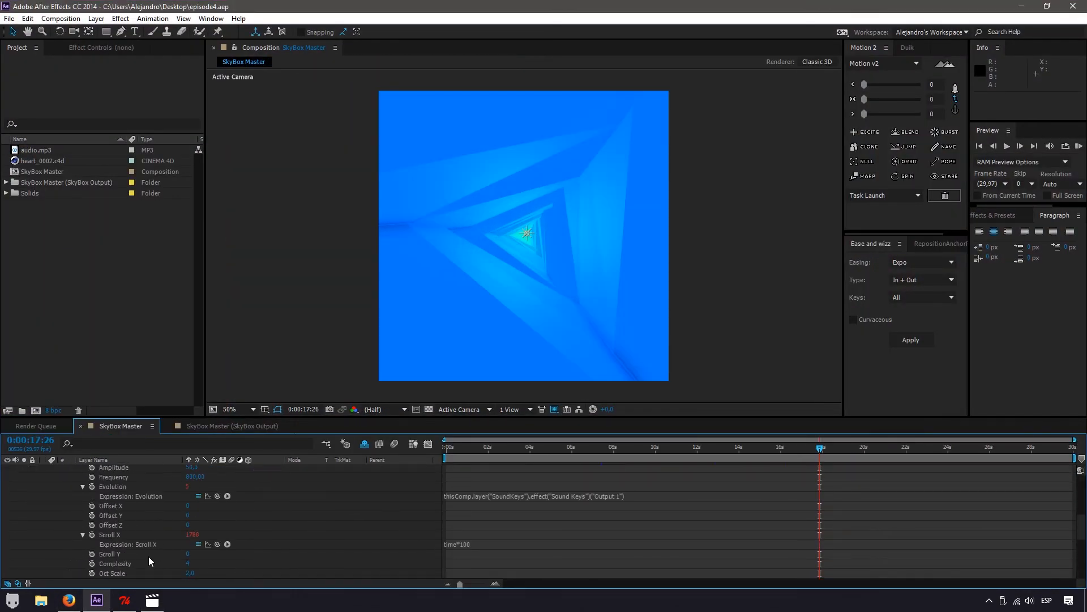
pyautogui.scroll(4, 149, 561)
pyautogui.scroll(2, 44, 537)
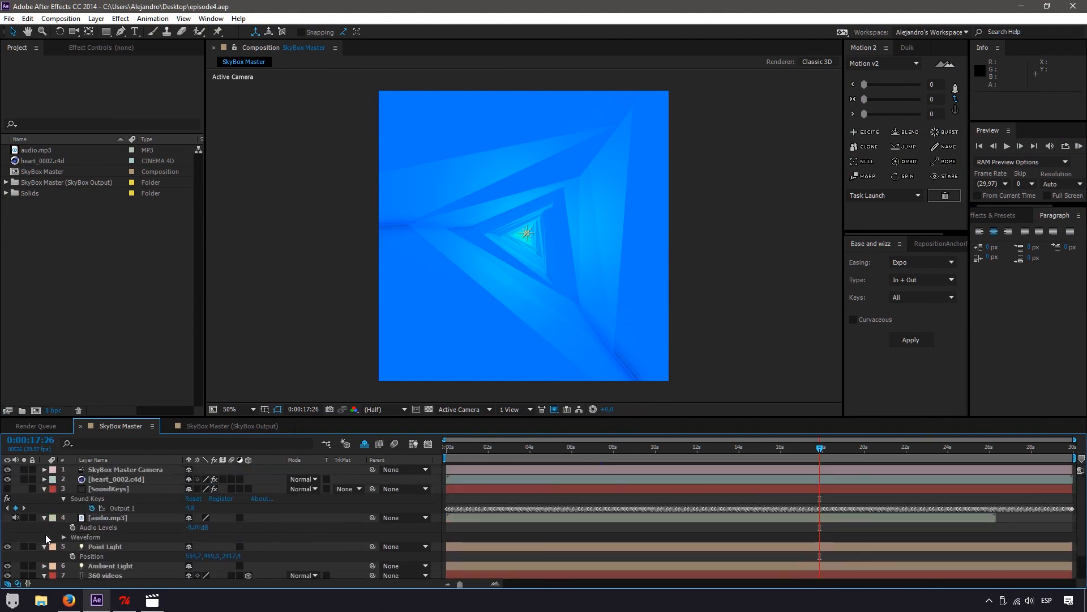
# Open the SkyBox Output composition and its nested SkyBox Master (combined) composition, and widen the layer name column to read the full names
pyautogui.click(112, 519)
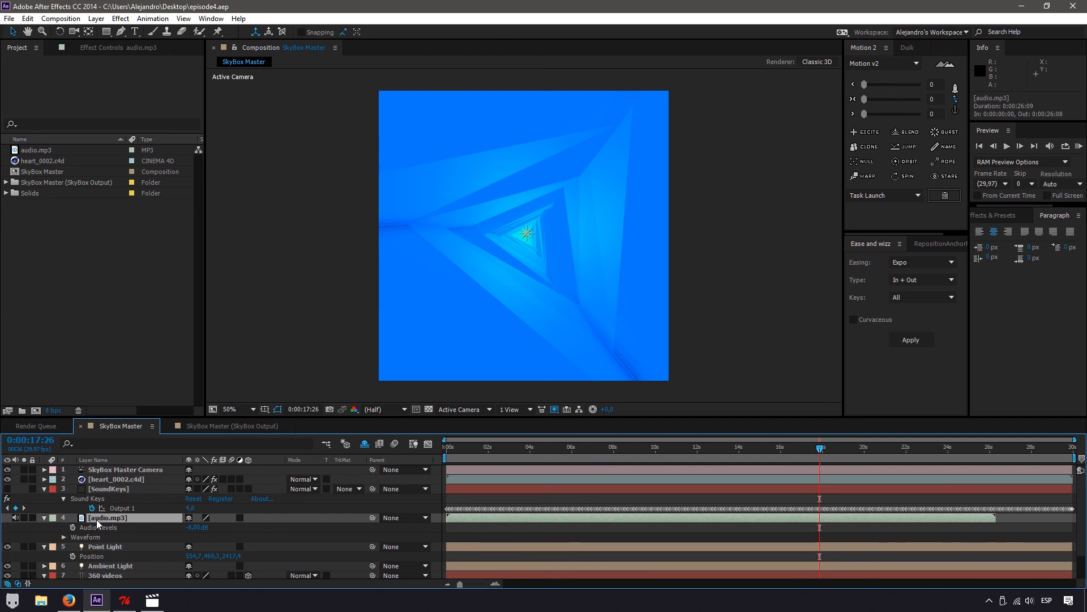
pyautogui.click(208, 426)
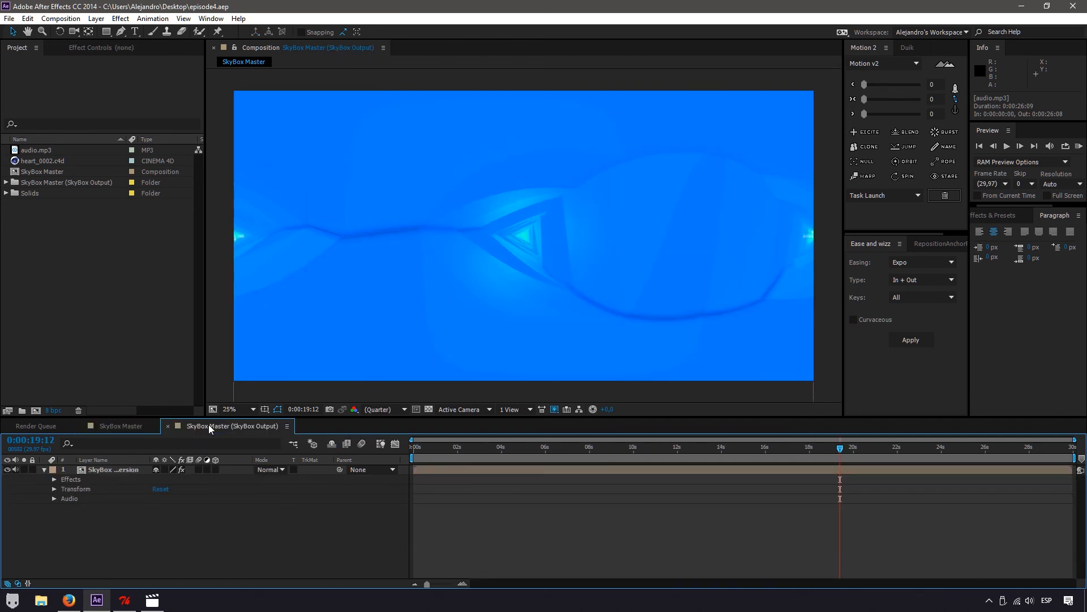
pyautogui.doubleClick(97, 470)
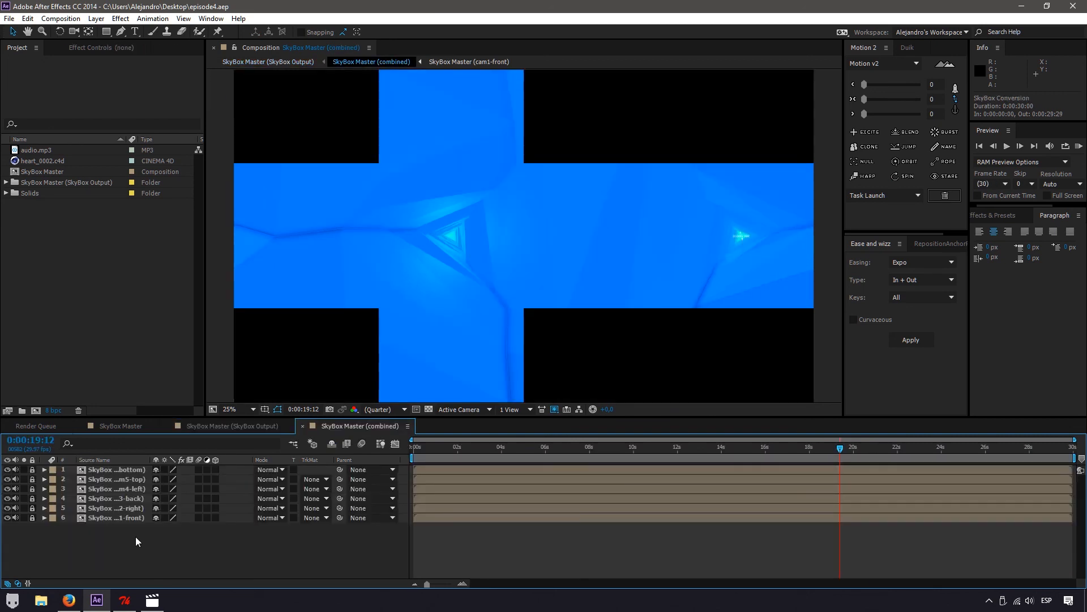
pyautogui.scroll(-1, 520, 231)
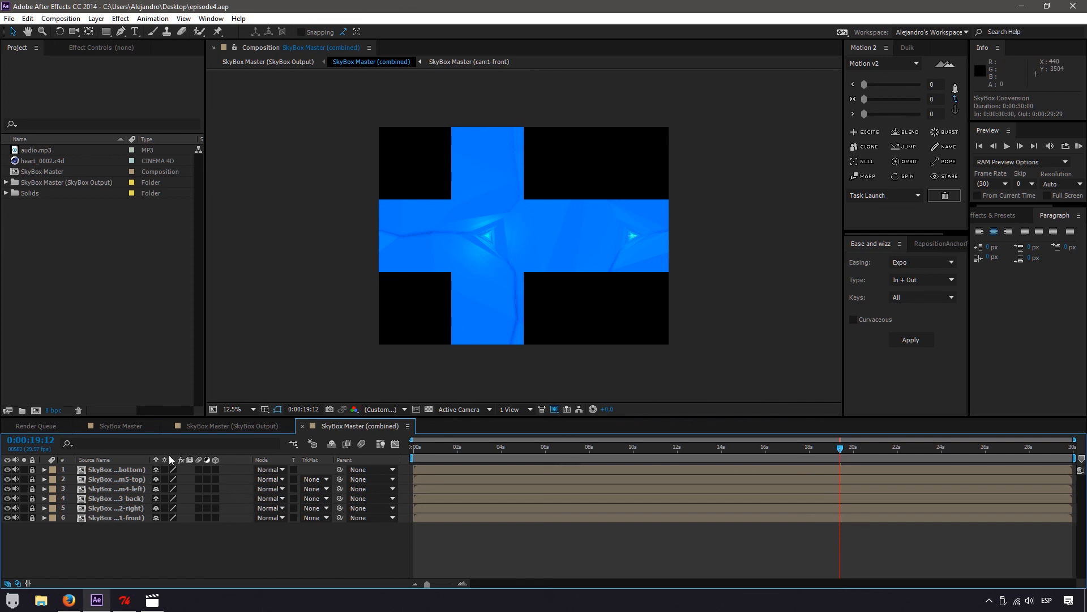
pyautogui.moveTo(152, 459); pyautogui.dragTo(214, 462)
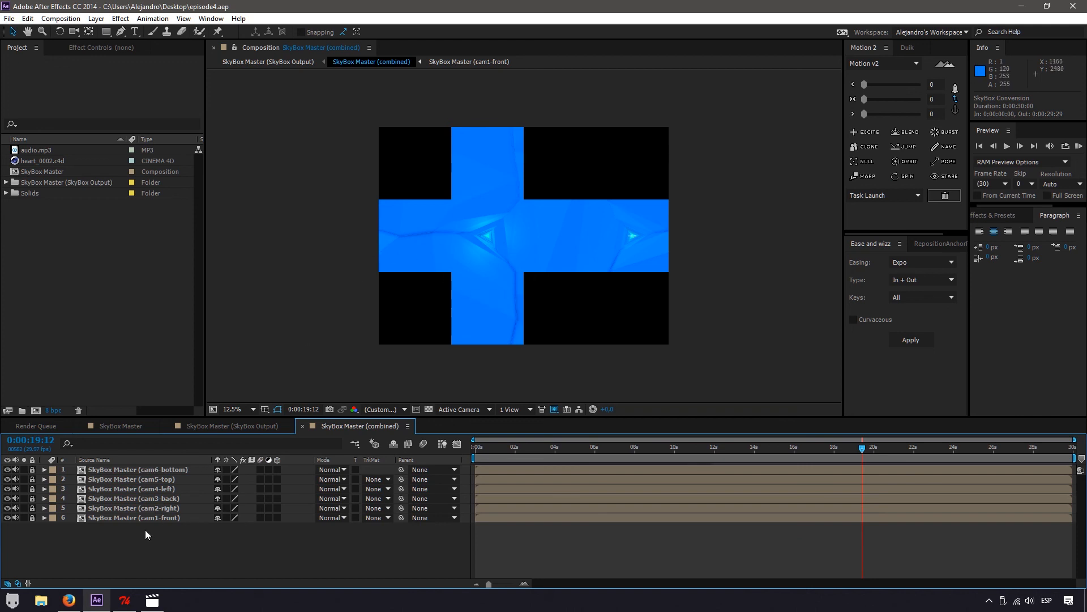
# Unlock the cam1-front layer, open its composition to examine the layers, and return to the combined composition to relock it
pyautogui.click(32, 518)
pyautogui.click(115, 518)
pyautogui.doubleClick(116, 518)
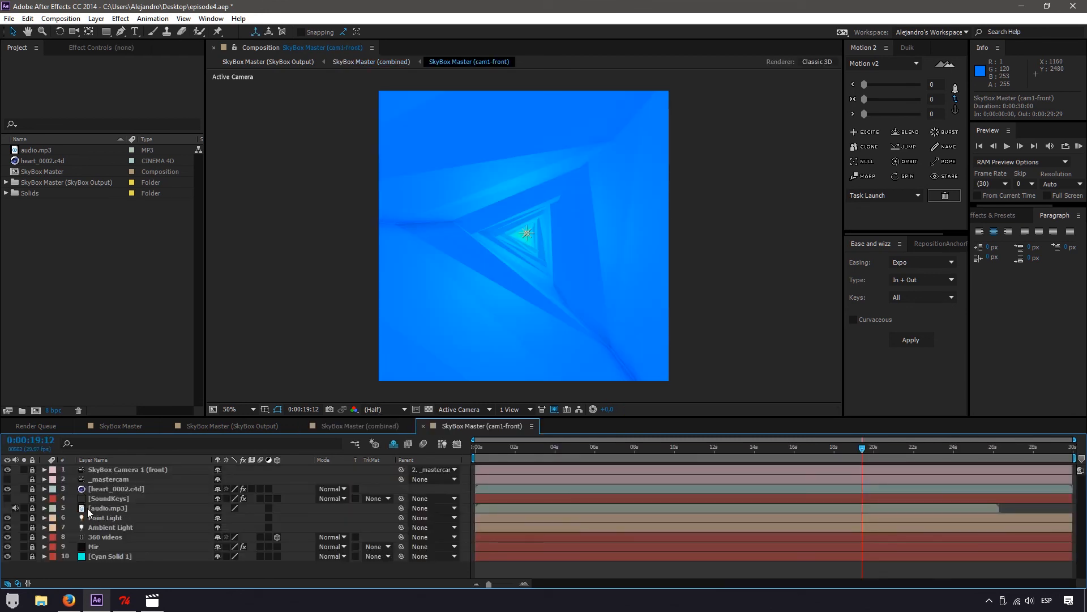
pyautogui.click(348, 426)
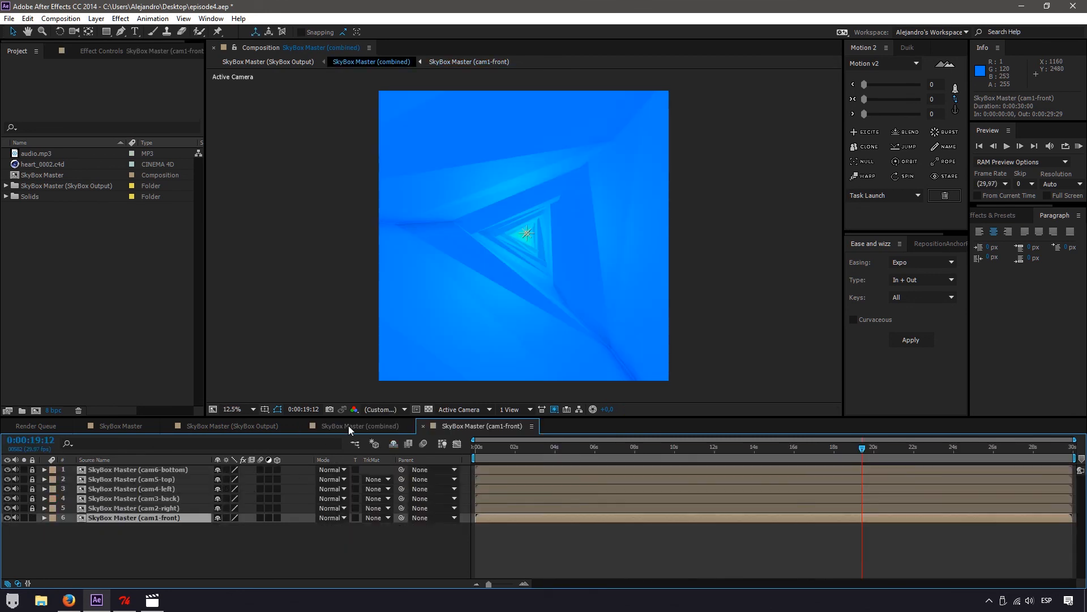
pyautogui.click(30, 518)
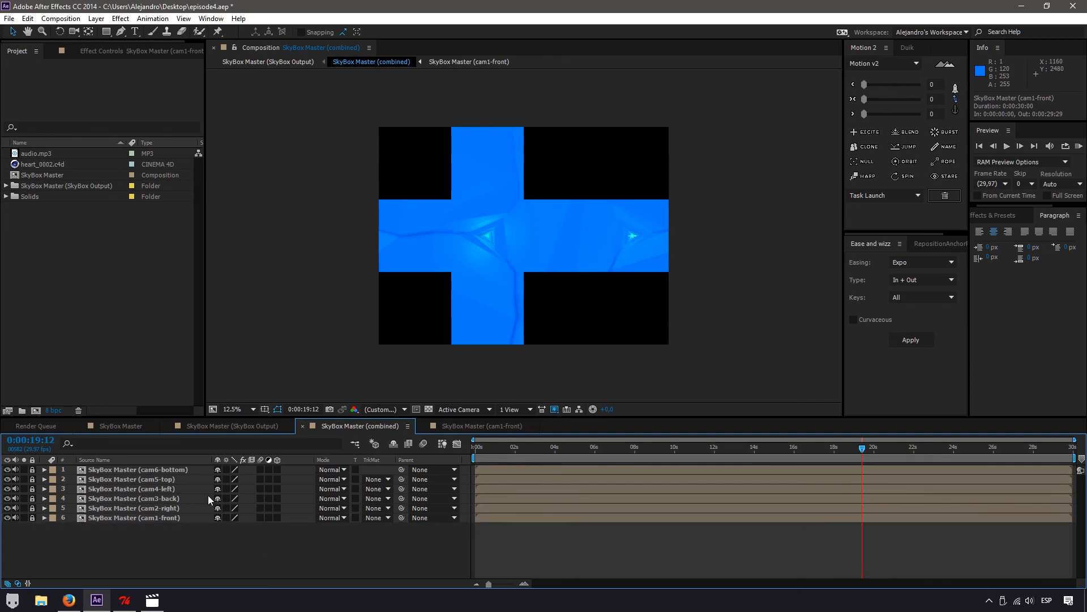
# Copy the audio.mp3 layer from the SkyBox Master composition into the SkyBox Master (SkyBox Output) composition
pyautogui.click(206, 426)
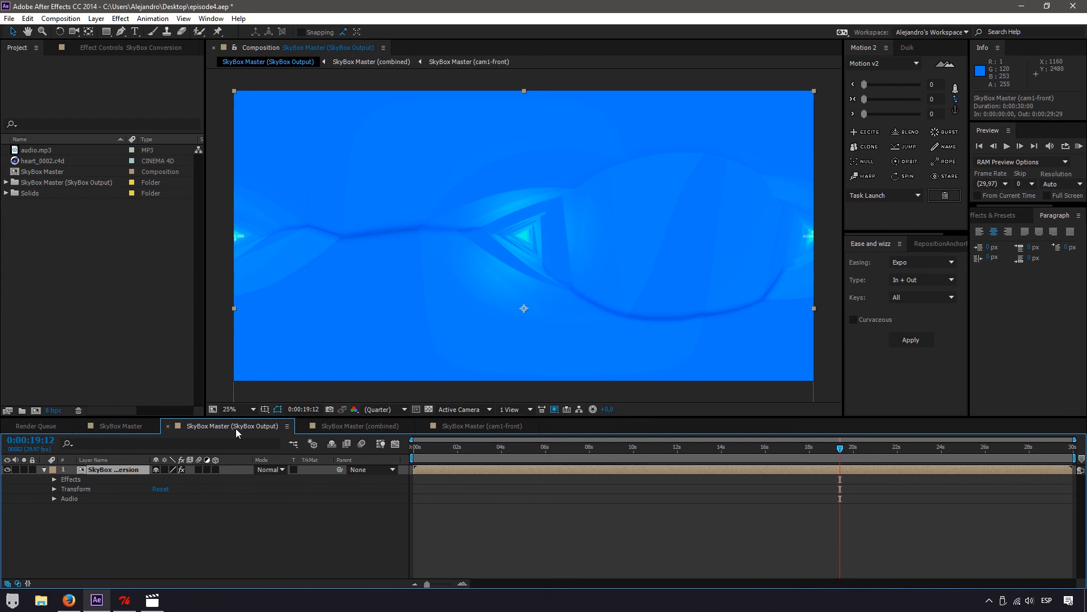
pyautogui.click(118, 426)
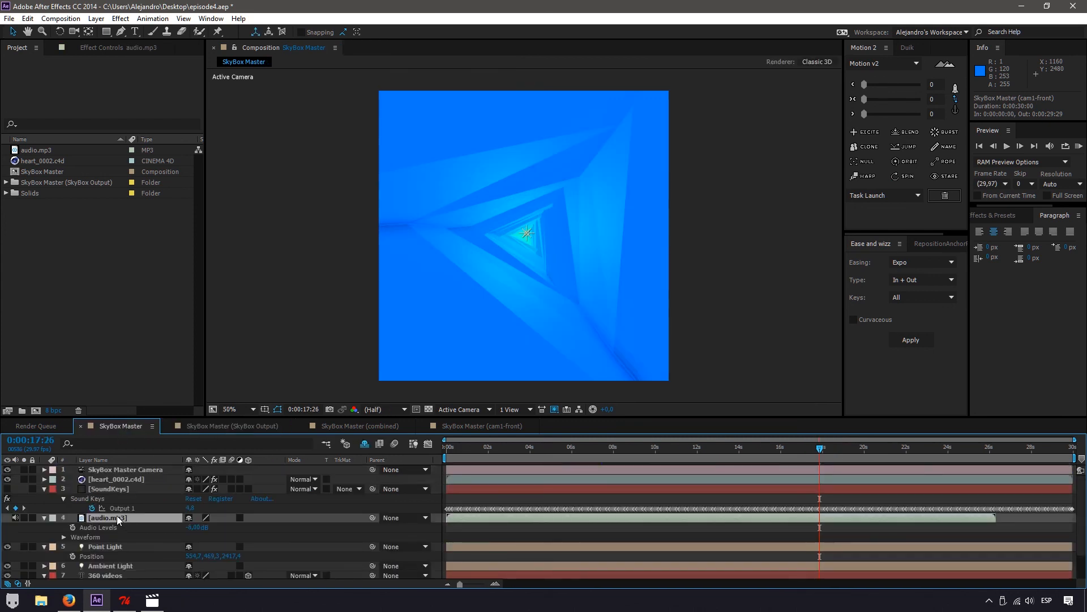
pyautogui.hotkey('ctrl', 'c')
pyautogui.click(200, 430)
pyautogui.hotkey('ctrl', 'v')
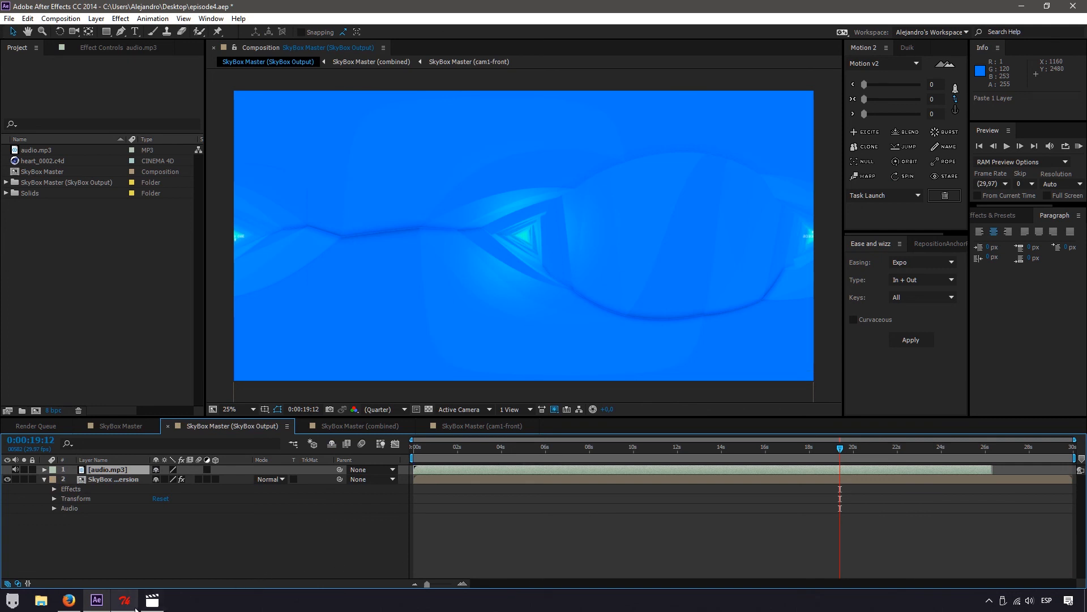
# Switch to Películas y TV, resume the 360 video, adjust the volume, check the mirrored 360 VIDEOS title, and close the player
pyautogui.click(152, 603)
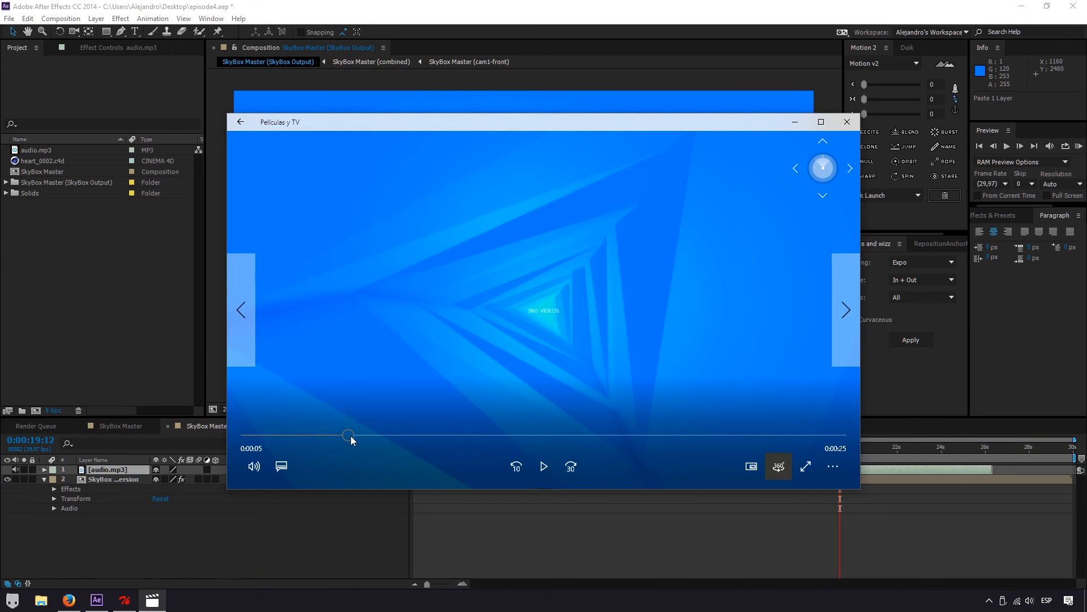
pyautogui.click(544, 466)
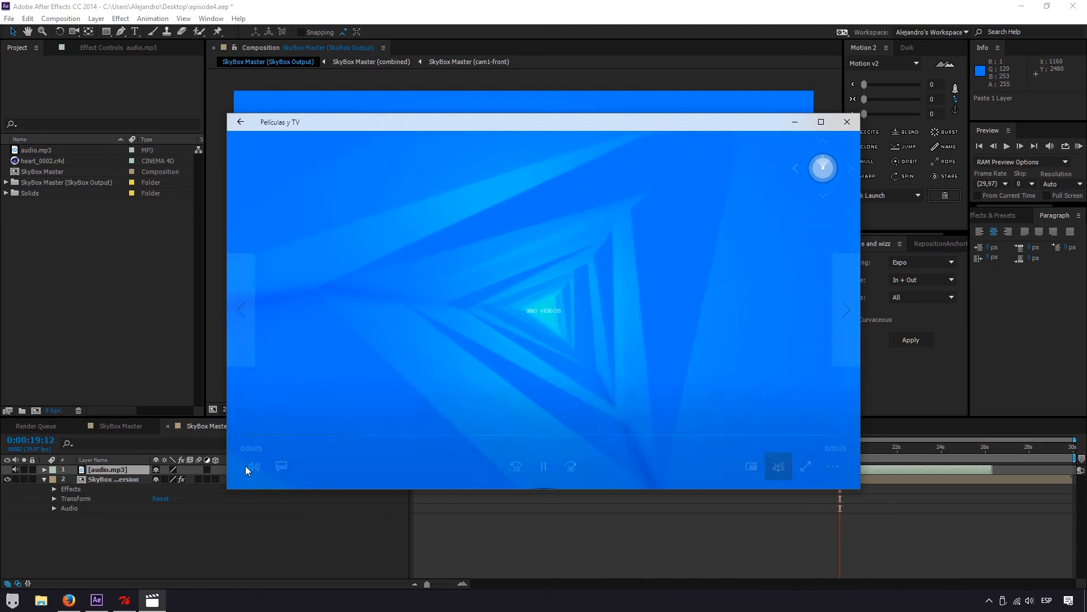
pyautogui.click(254, 466)
pyautogui.moveTo(301, 429); pyautogui.dragTo(291, 427)
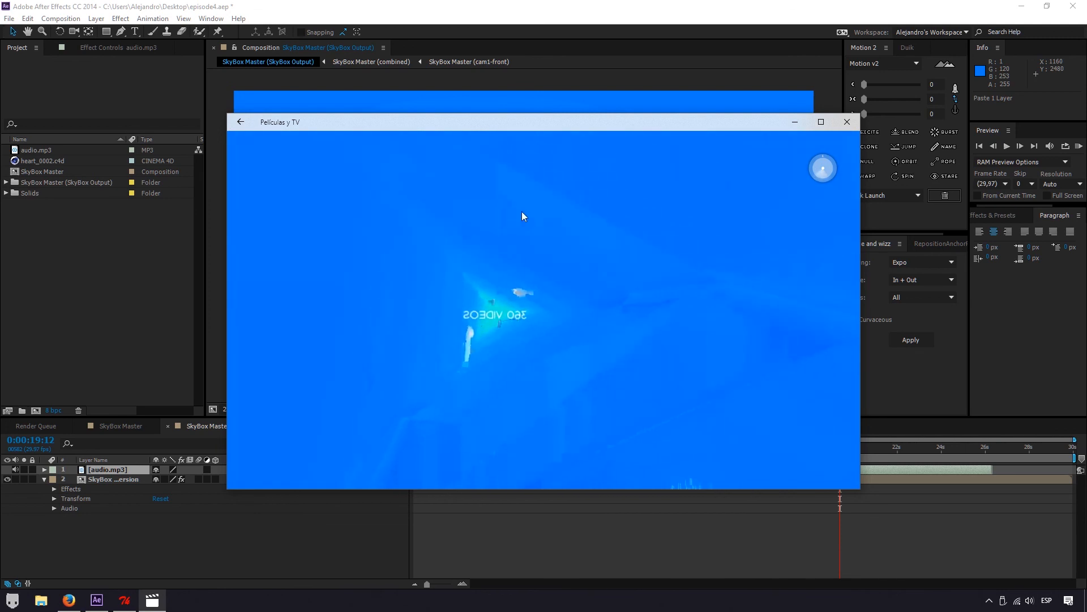
pyautogui.click(846, 122)
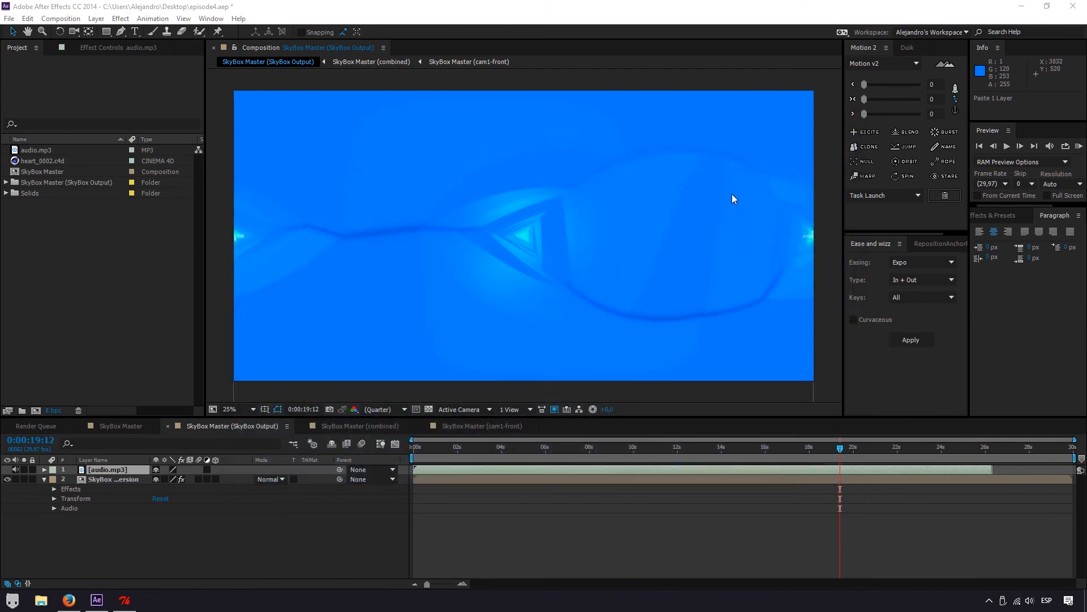
# Search the installed applications for GoPro VR Player 2.0 and launch it
pyautogui.press('super')
pyautogui.write('go pr')
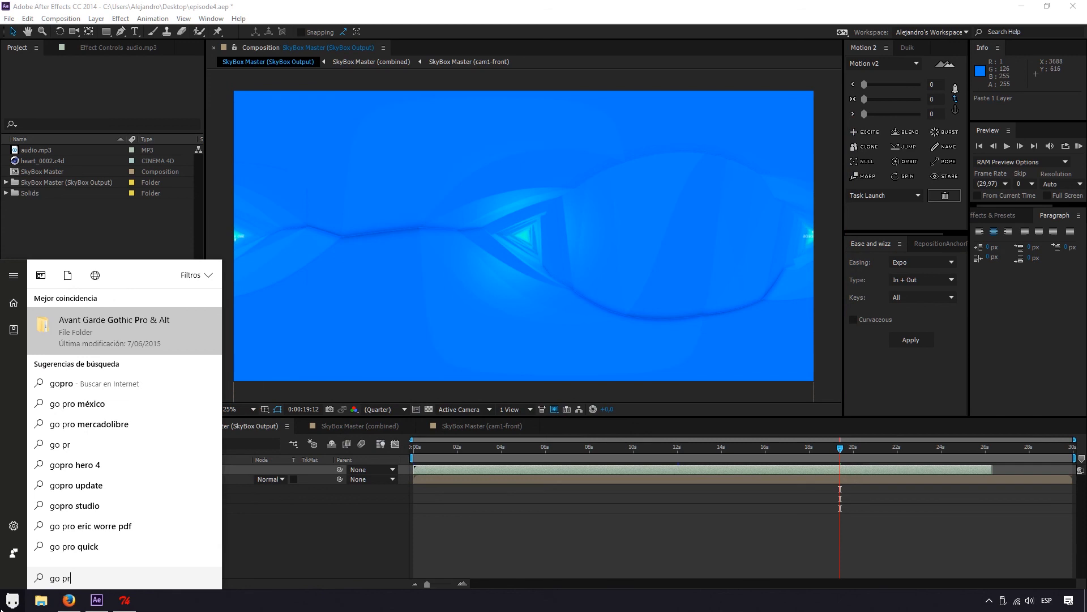
pyautogui.press('BackSpace')
pyautogui.press('BackSpace')
pyautogui.press('Down')
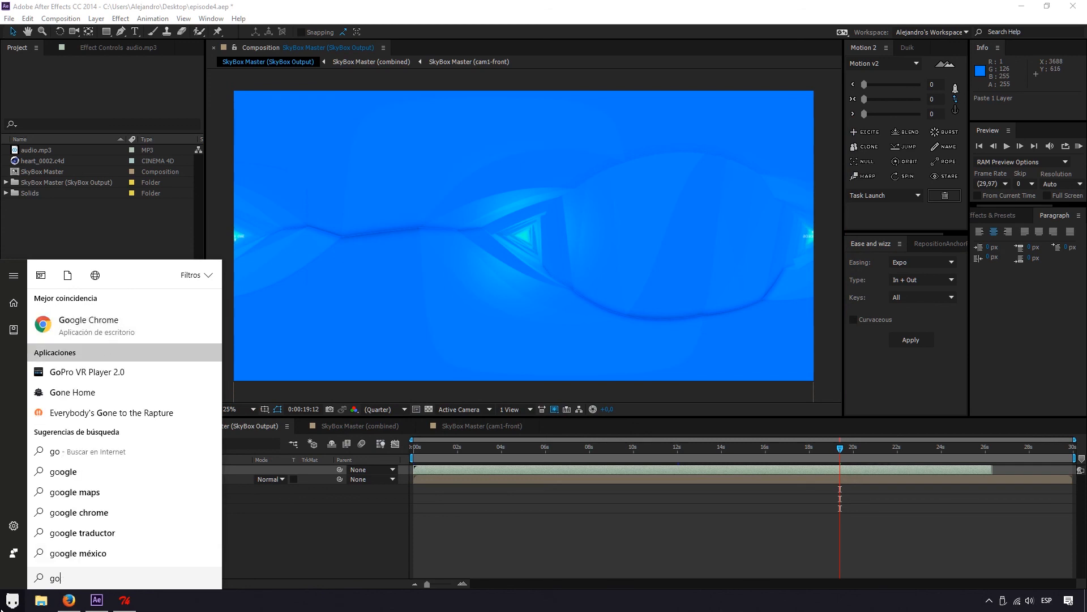
pyautogui.press('Return')
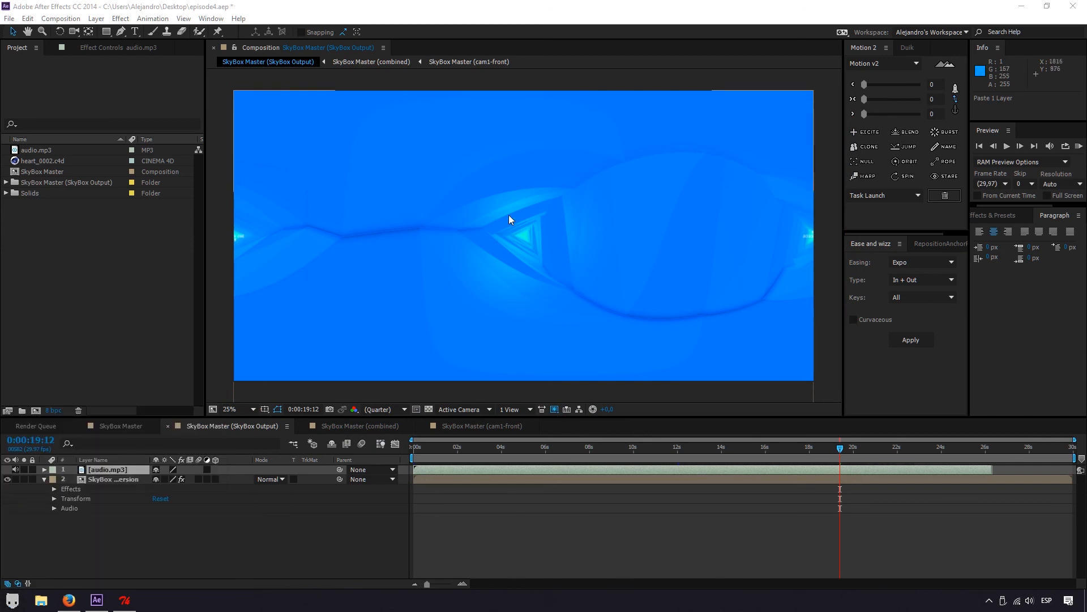
# Load 360video.mp4 from the desktop into GoPro VR Player and turn the view around the scene while it plays
pyautogui.press('super+d')
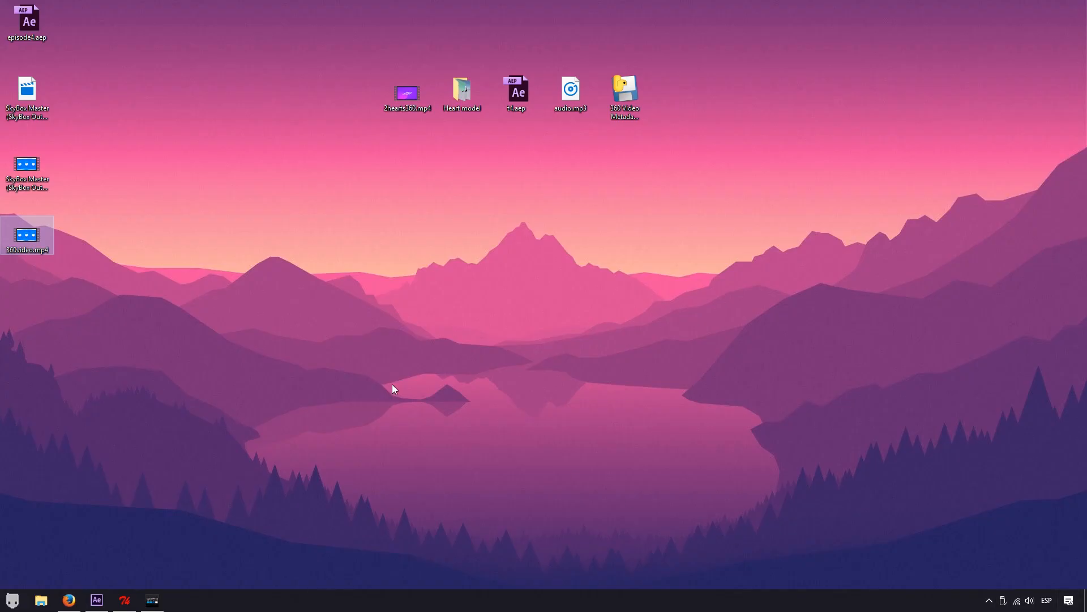
pyautogui.moveTo(161, 275); pyautogui.dragTo(521, 277)
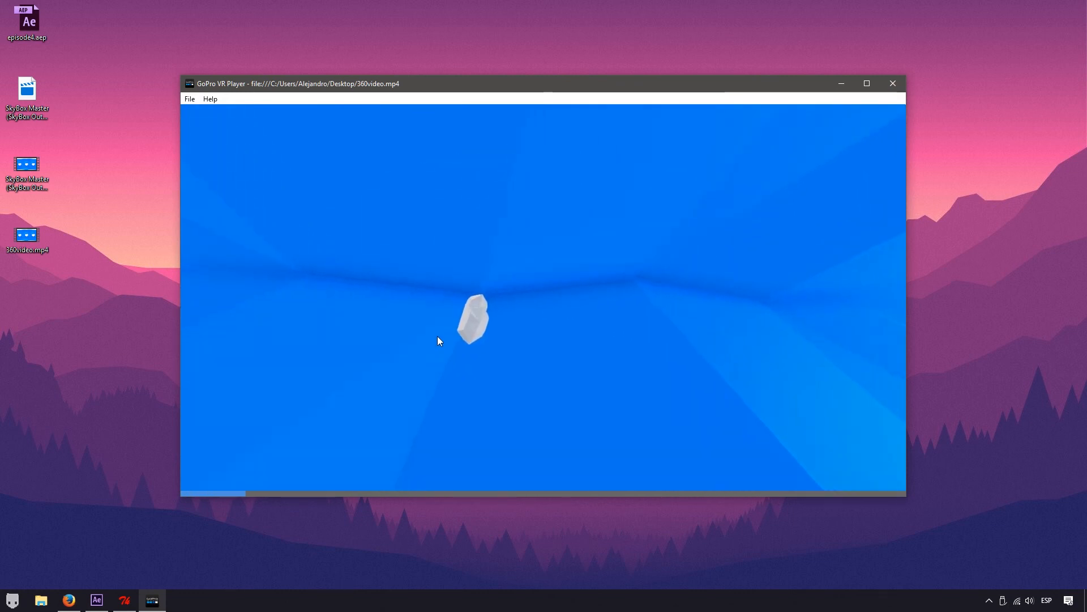
pyautogui.moveTo(497, 320); pyautogui.dragTo(816, 300)
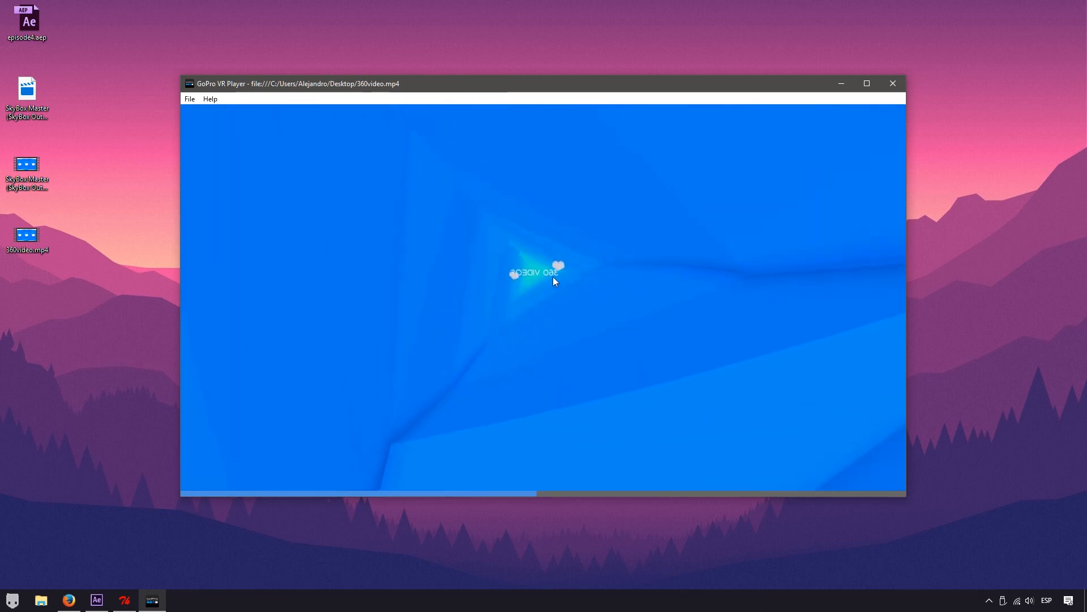
# Replay 360video.mp4 from about 00:03 and again from near its start, turning the view to inspect the hearts and tunnel
pyautogui.click(264, 459)
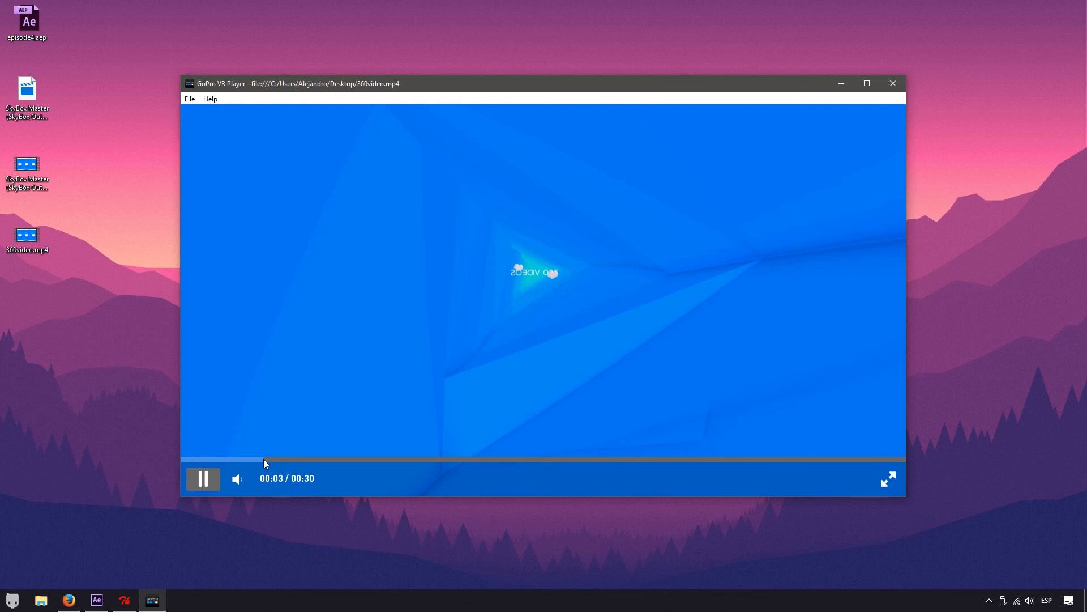
pyautogui.moveTo(564, 372); pyautogui.dragTo(596, 378)
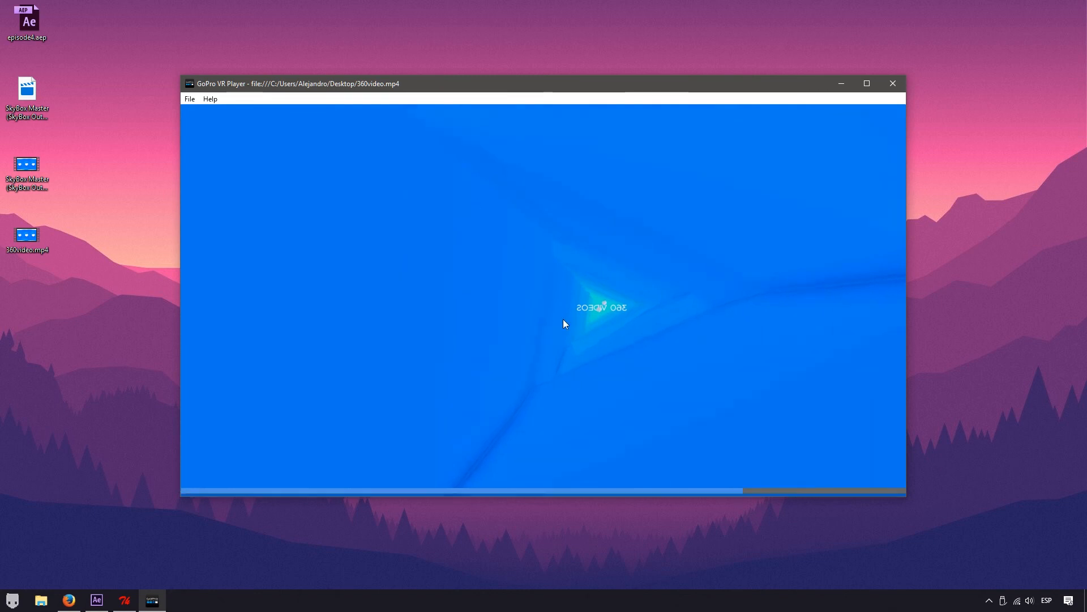
pyautogui.click(196, 460)
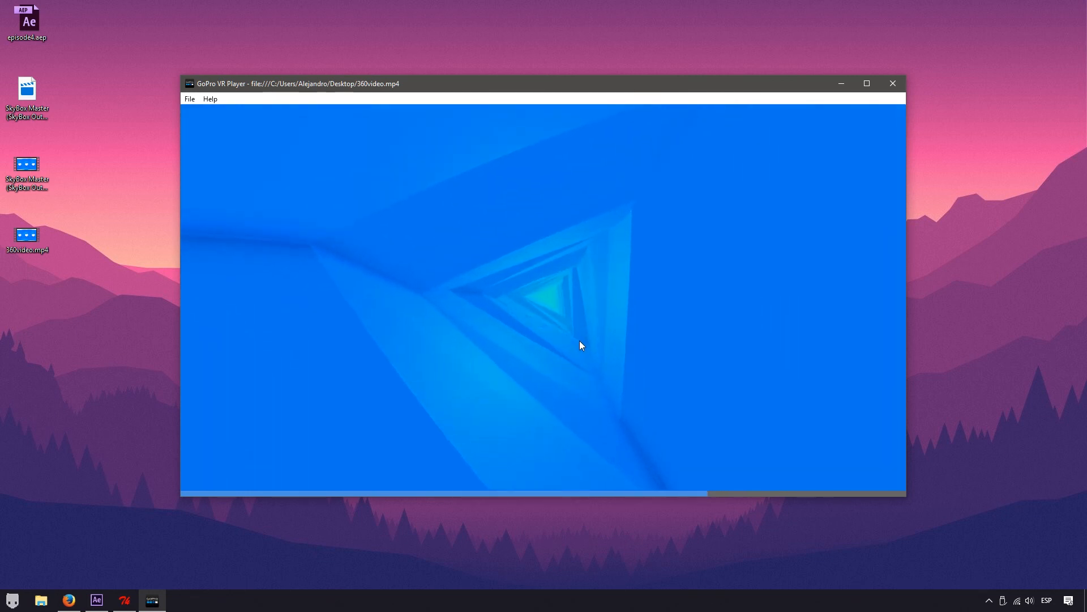
pyautogui.moveTo(616, 383)
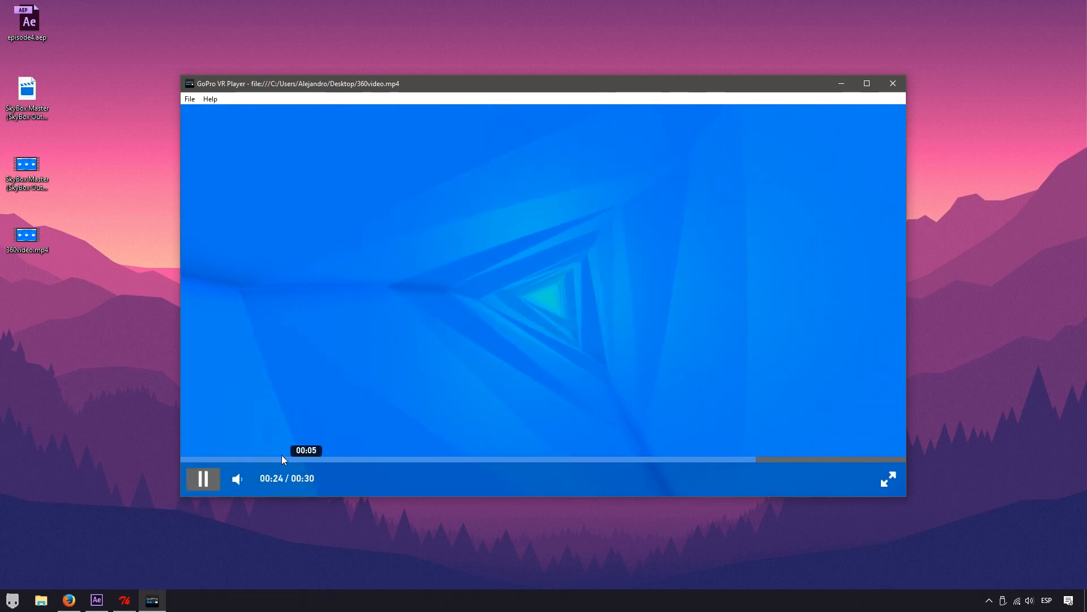